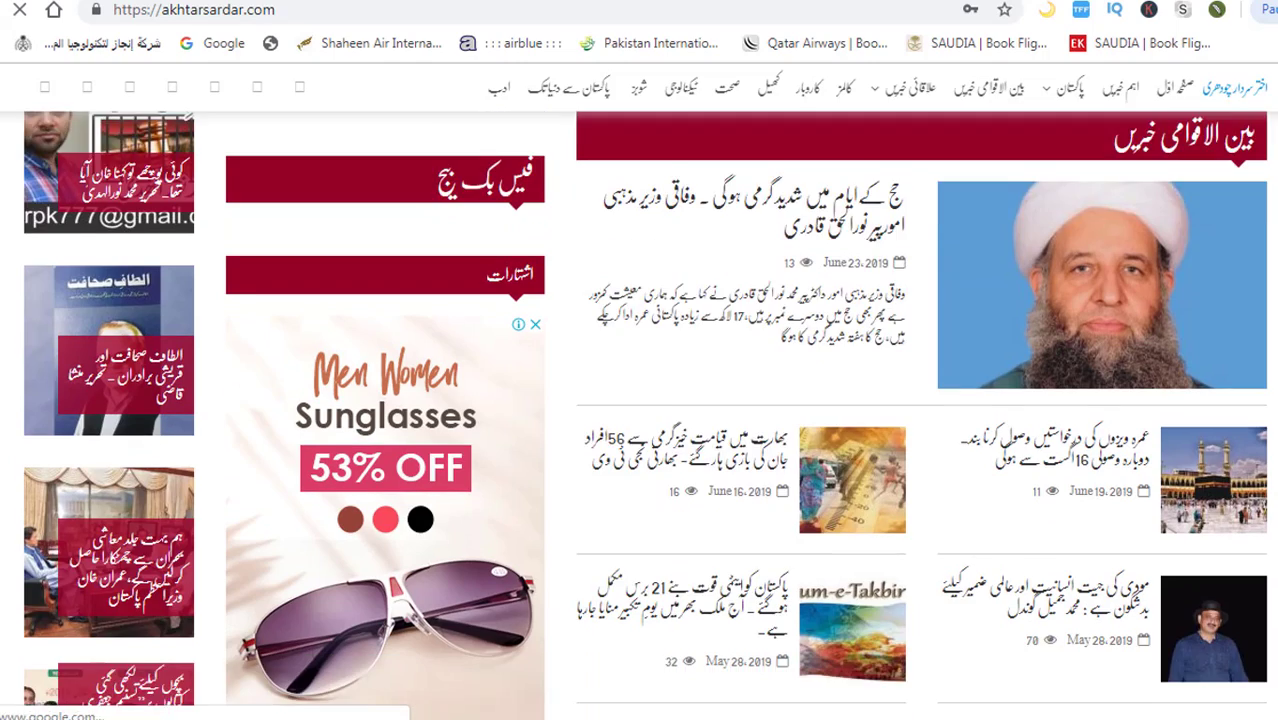
Step: Look through the Urdu news site's home page from the international news section to the footer and back up to its header
scroll(640, 415, "down", 5)
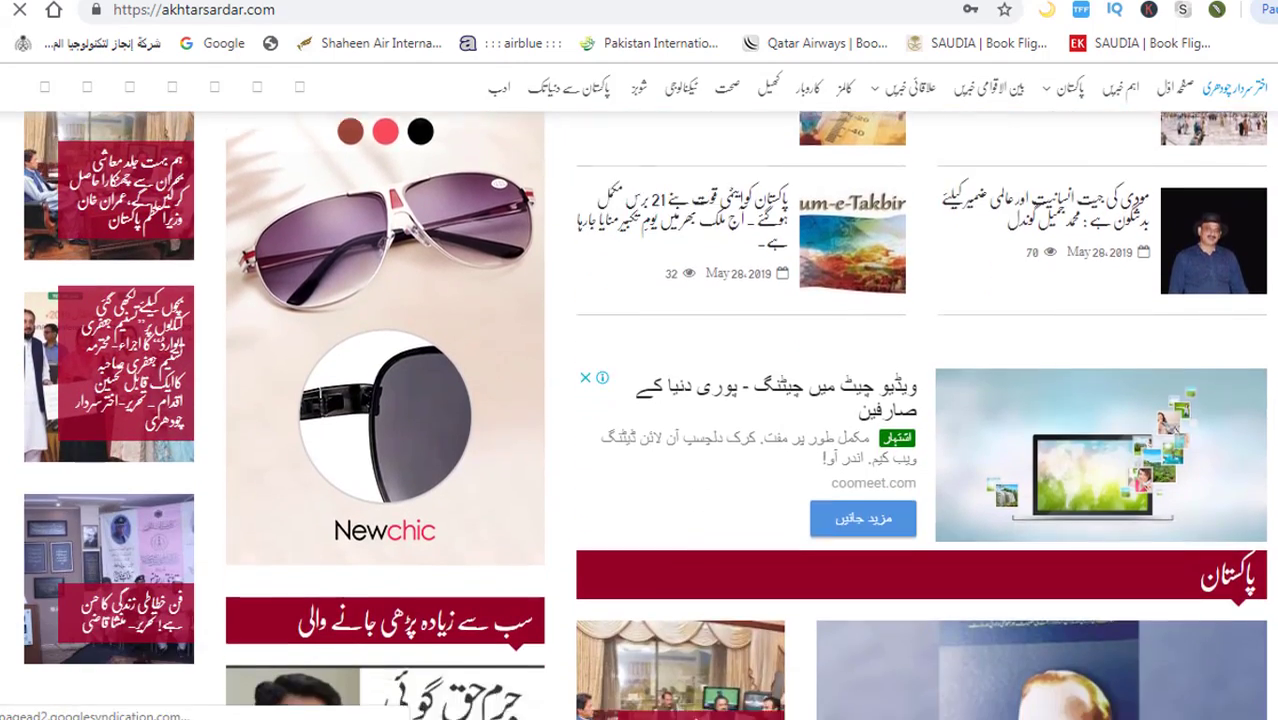
scroll(640, 415, "down", 8)
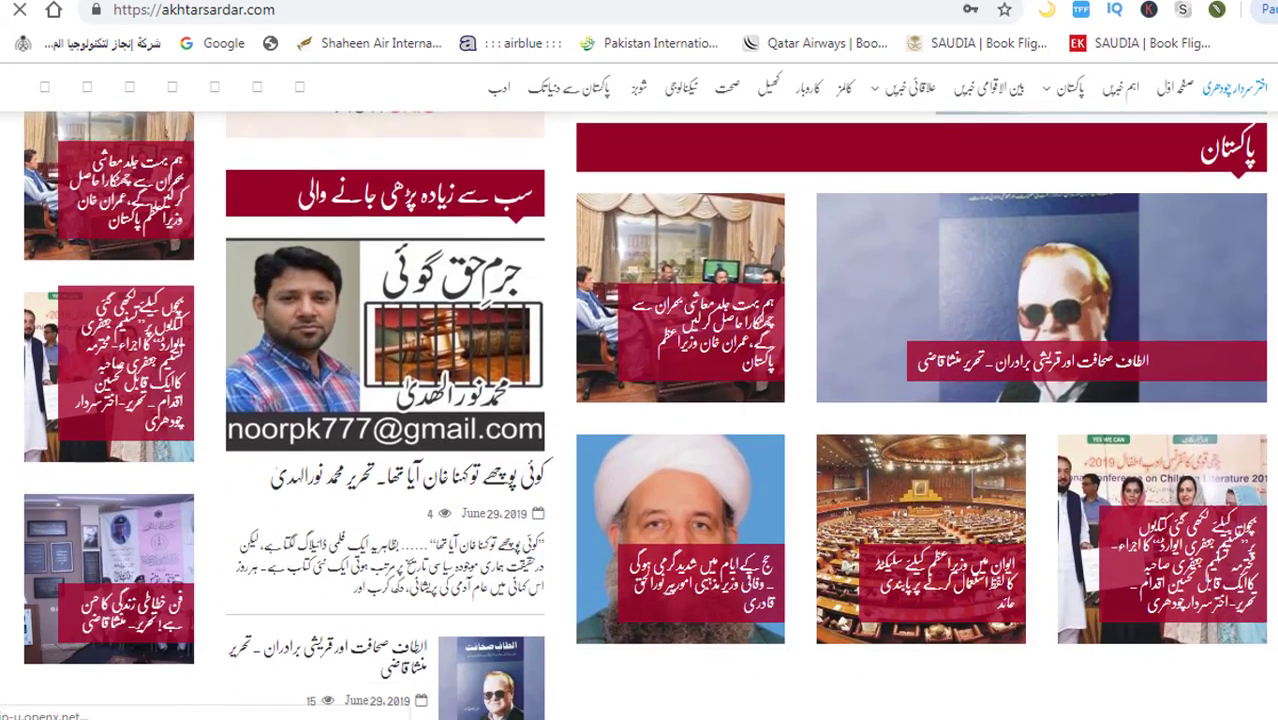
scroll(737, 372, "down", 3)
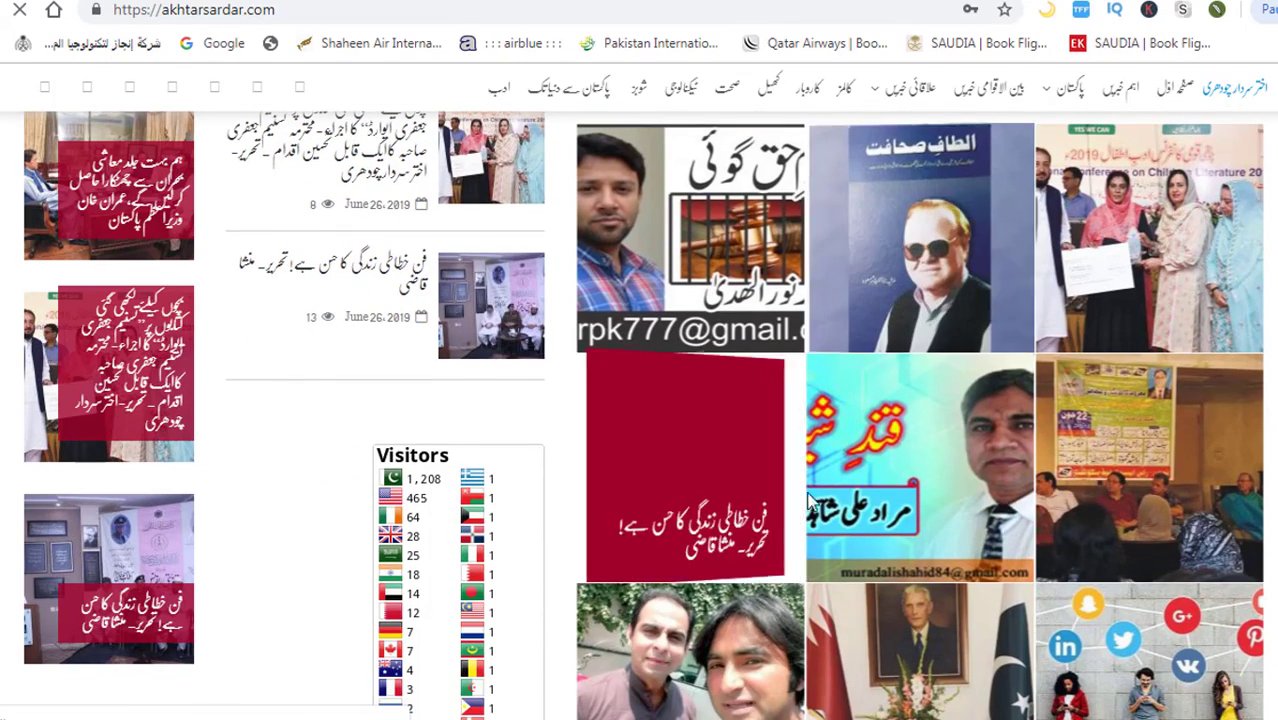
scroll(1010, 506, "down", 3)
scroll(1010, 506, "down", 6)
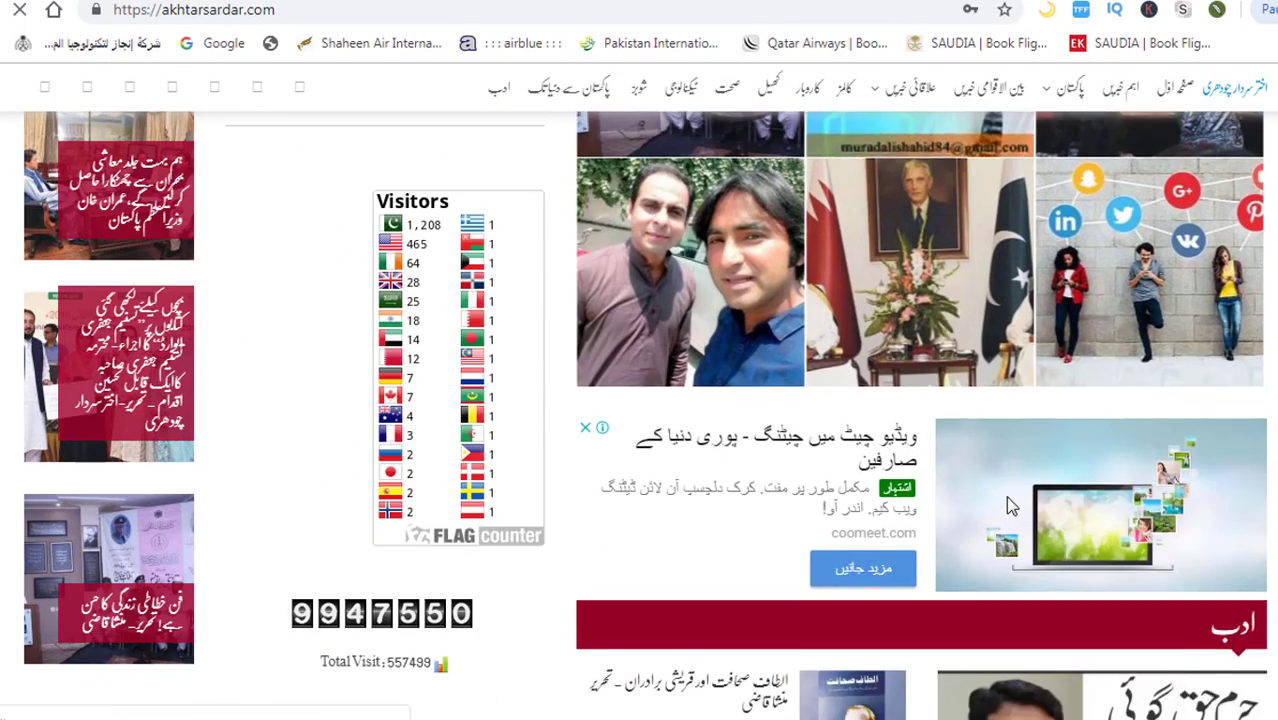
scroll(1012, 507, "down", 8)
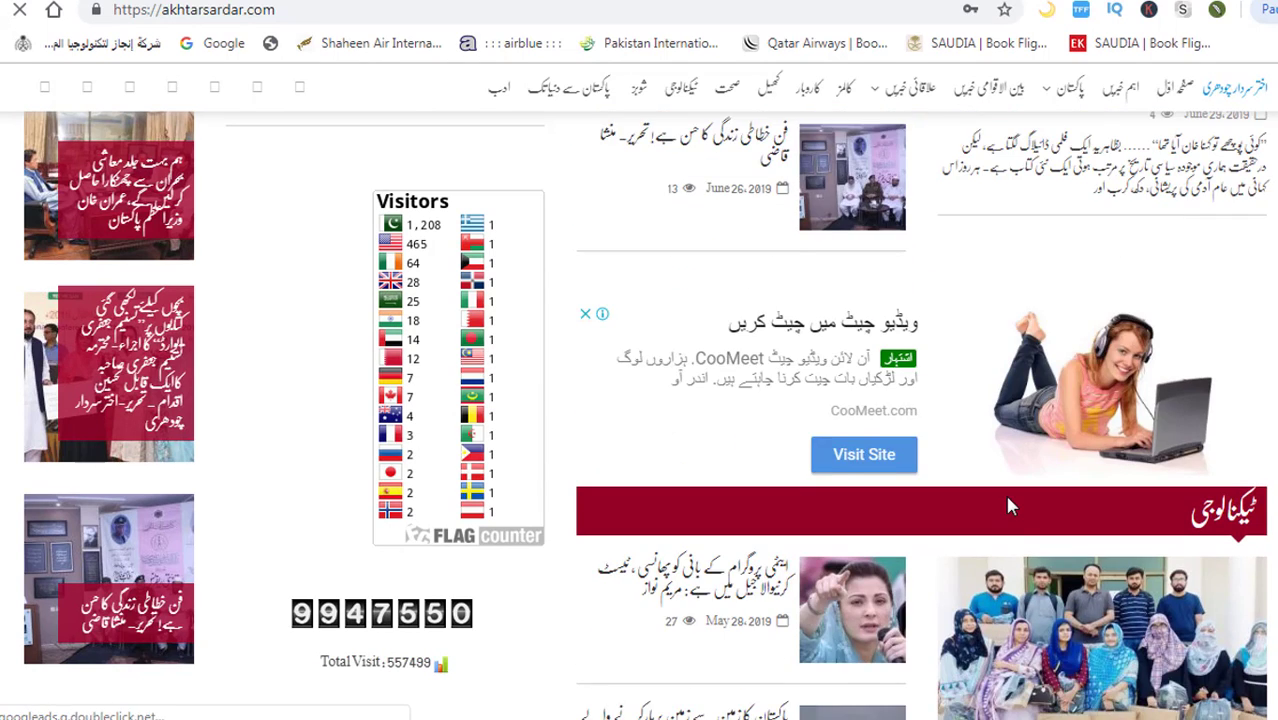
scroll(895, 413, "down", 10)
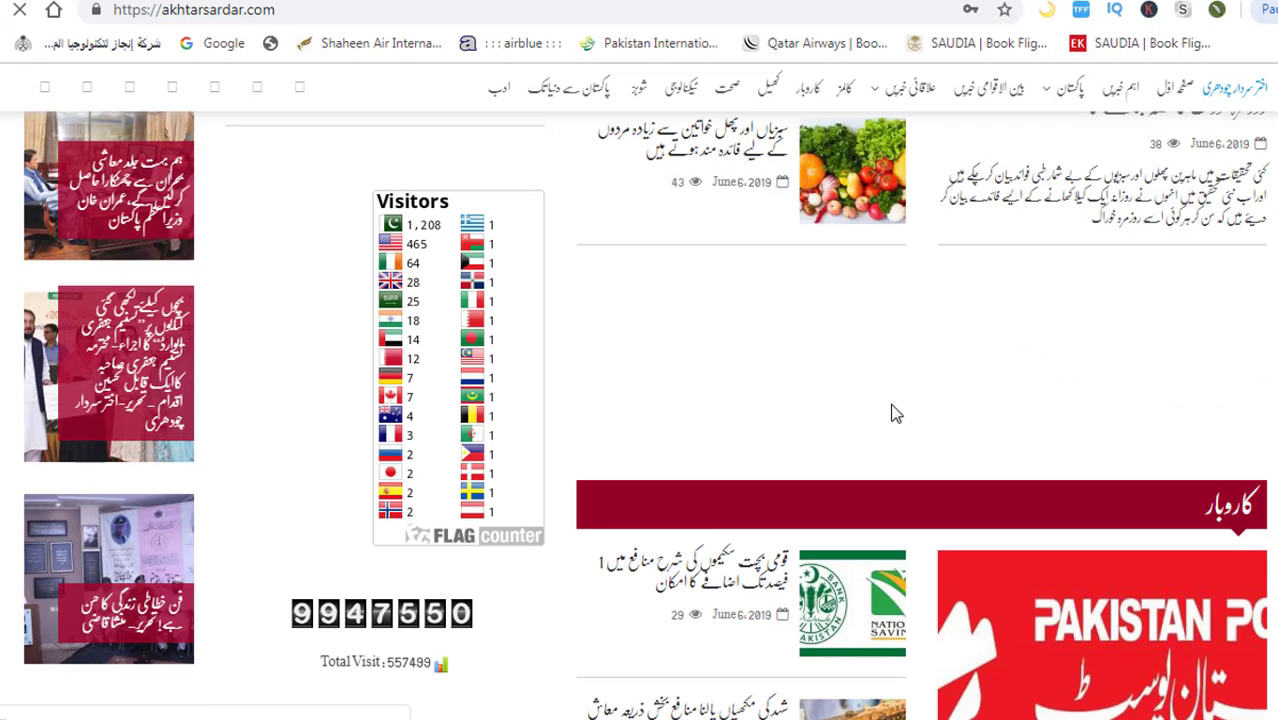
scroll(895, 413, "down", 10)
scroll(895, 413, "down", 4)
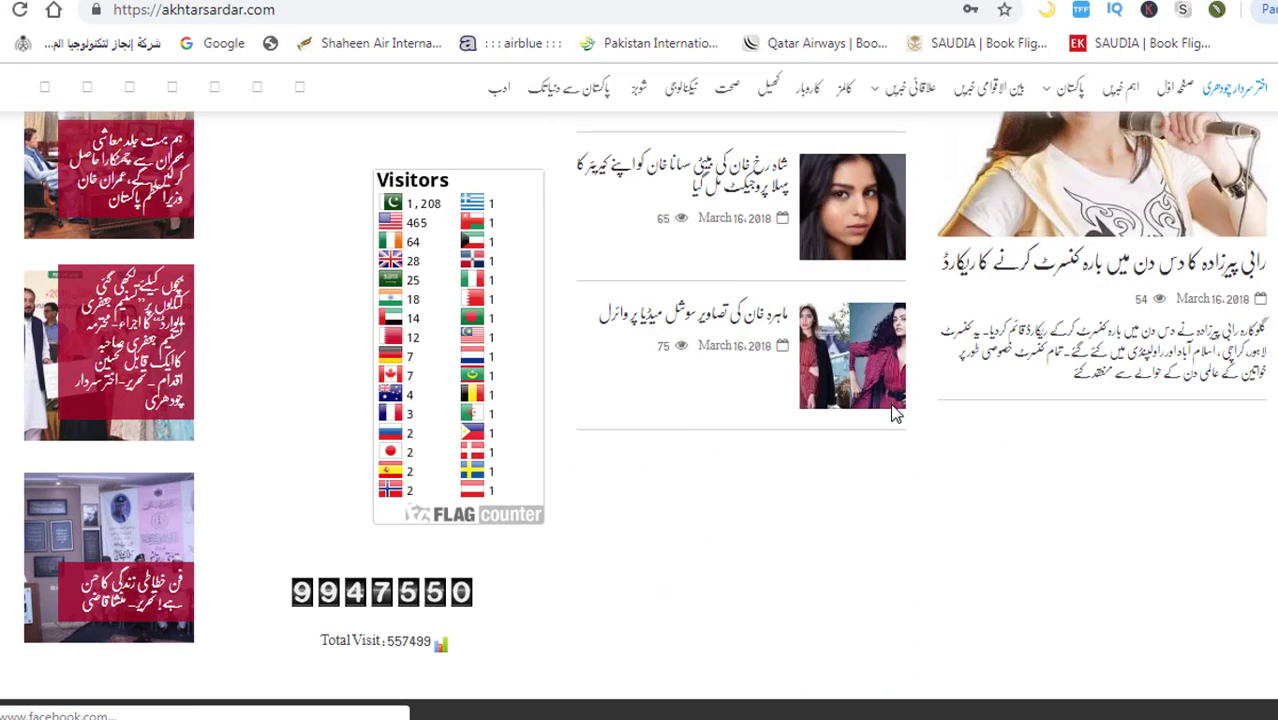
scroll(895, 413, "up", 10)
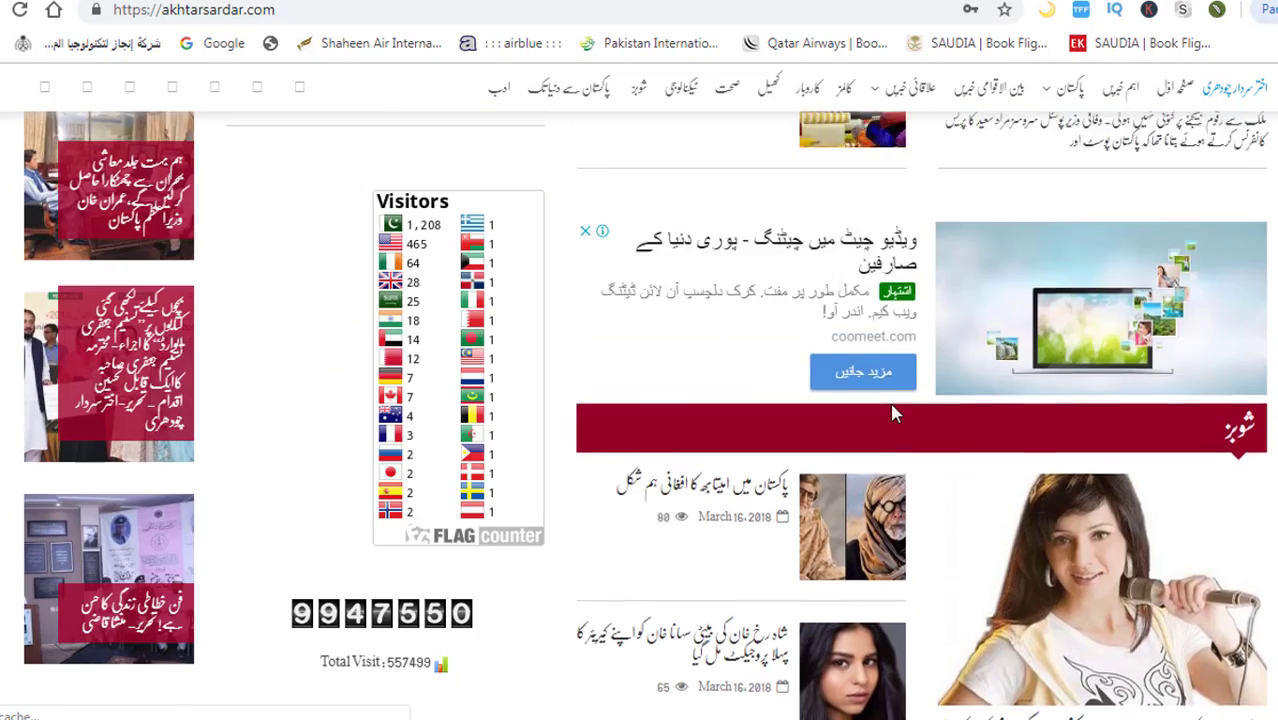
scroll(892, 405, "up", 15)
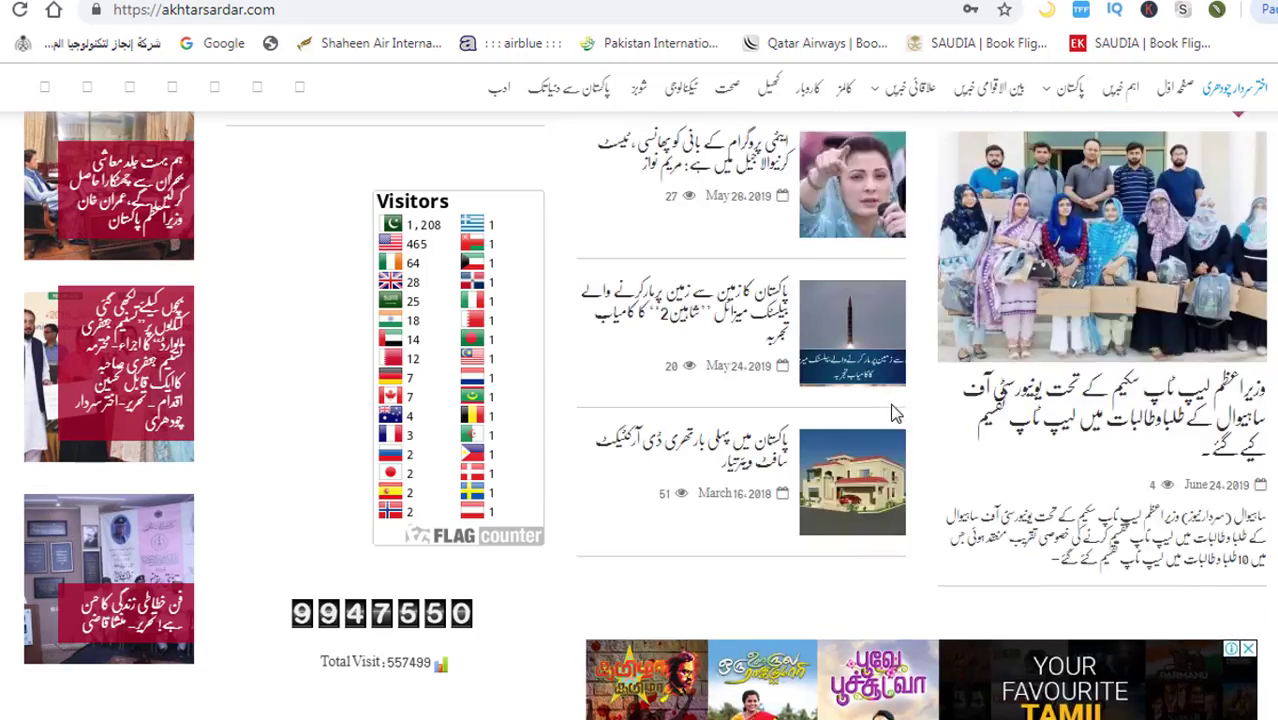
scroll(890, 403, "up", 15)
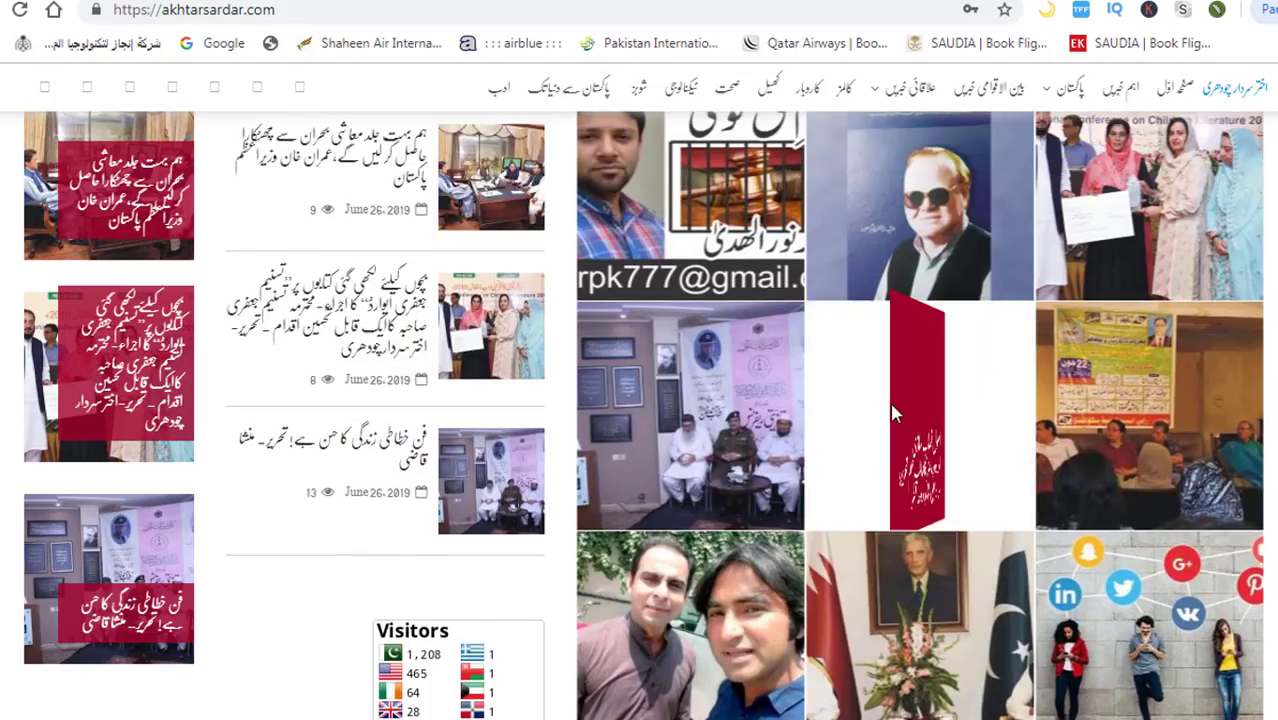
scroll(890, 405, "up", 10)
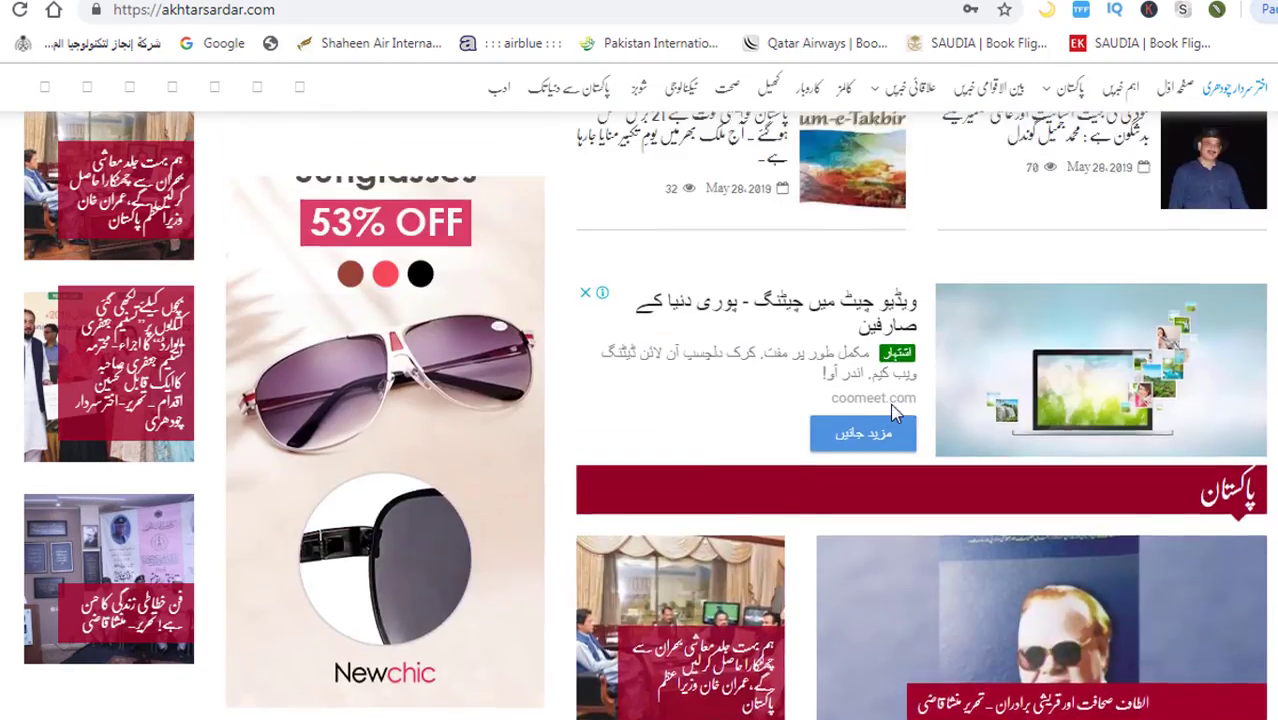
scroll(895, 413, "up", 15)
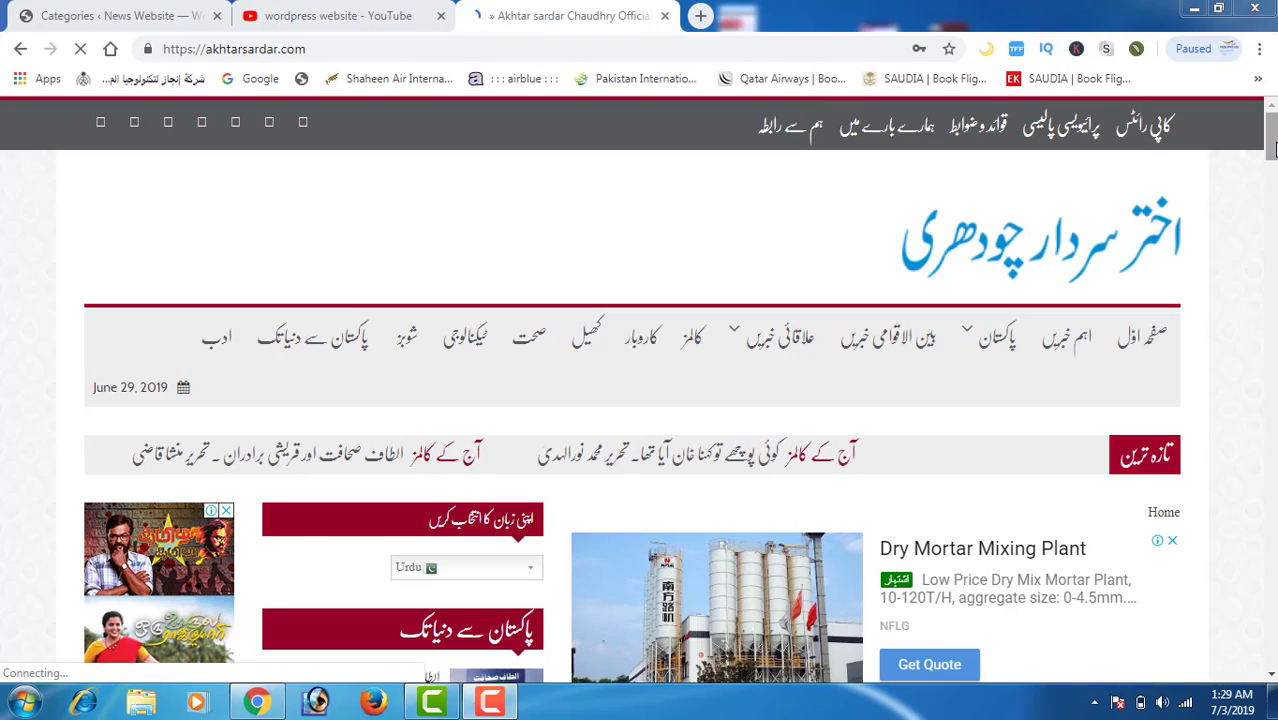
Step: Examine the news home page layout again from the main navigation through the Pakistan section to the photo grid and visitor counter
scroll(640, 400, "down", 3)
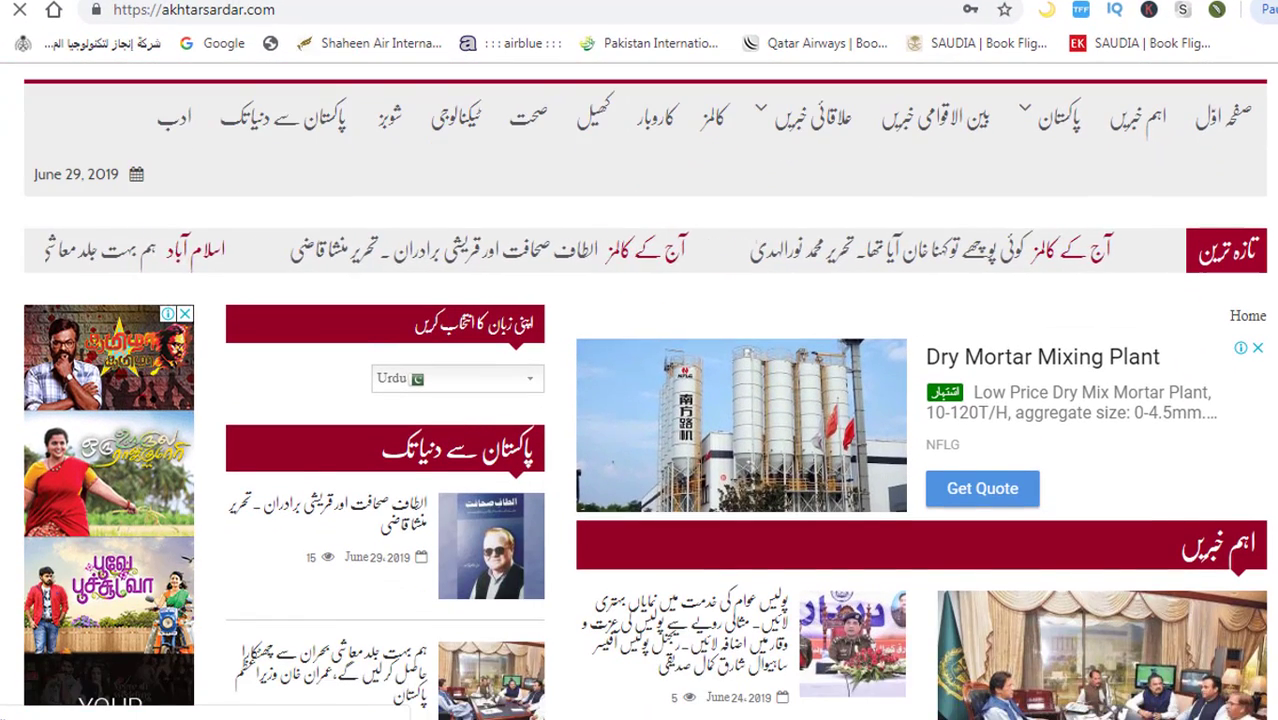
scroll(640, 400, "down", 3)
scroll(640, 400, "down", 2)
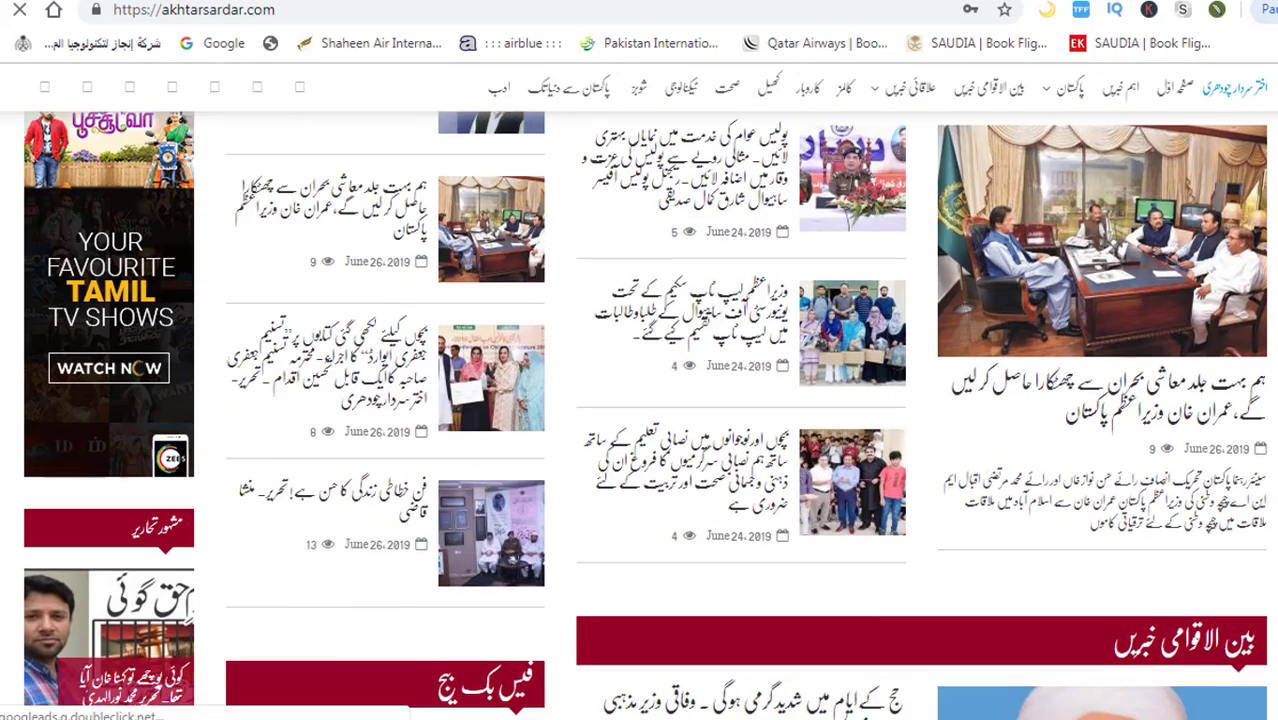
scroll(640, 400, "down", 4)
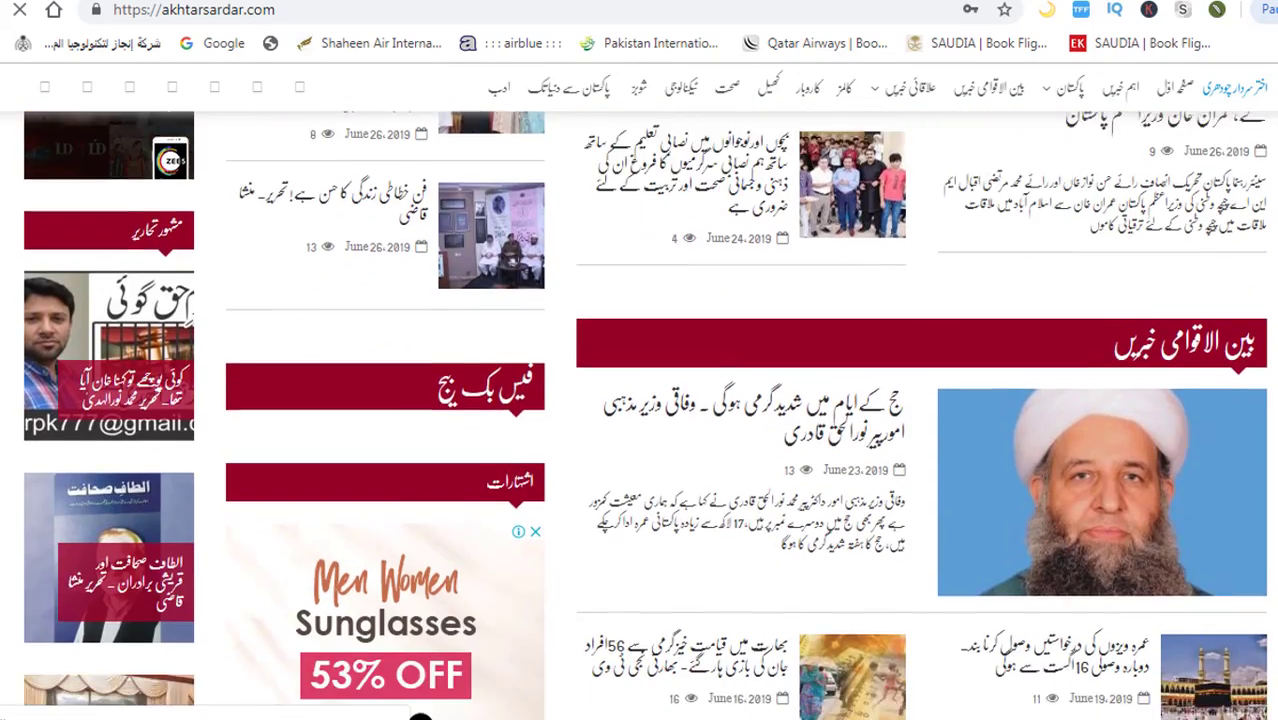
scroll(640, 400, "down", 4)
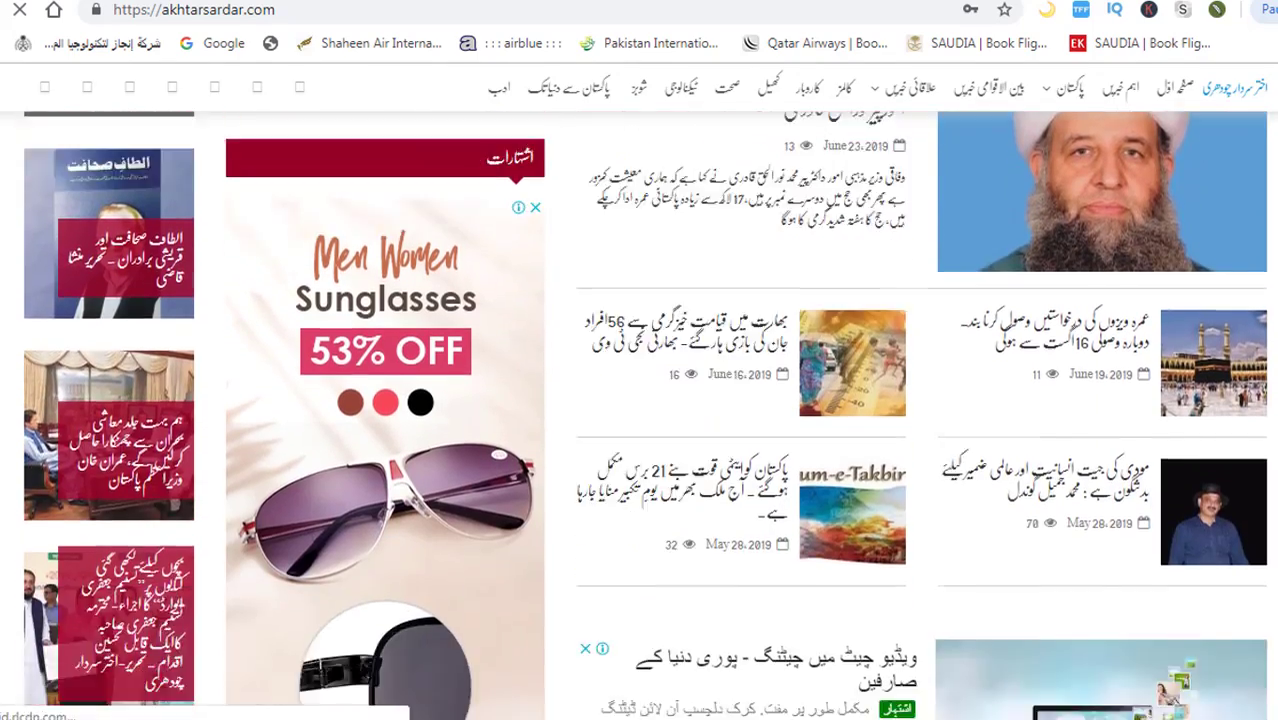
scroll(640, 400, "down", 4)
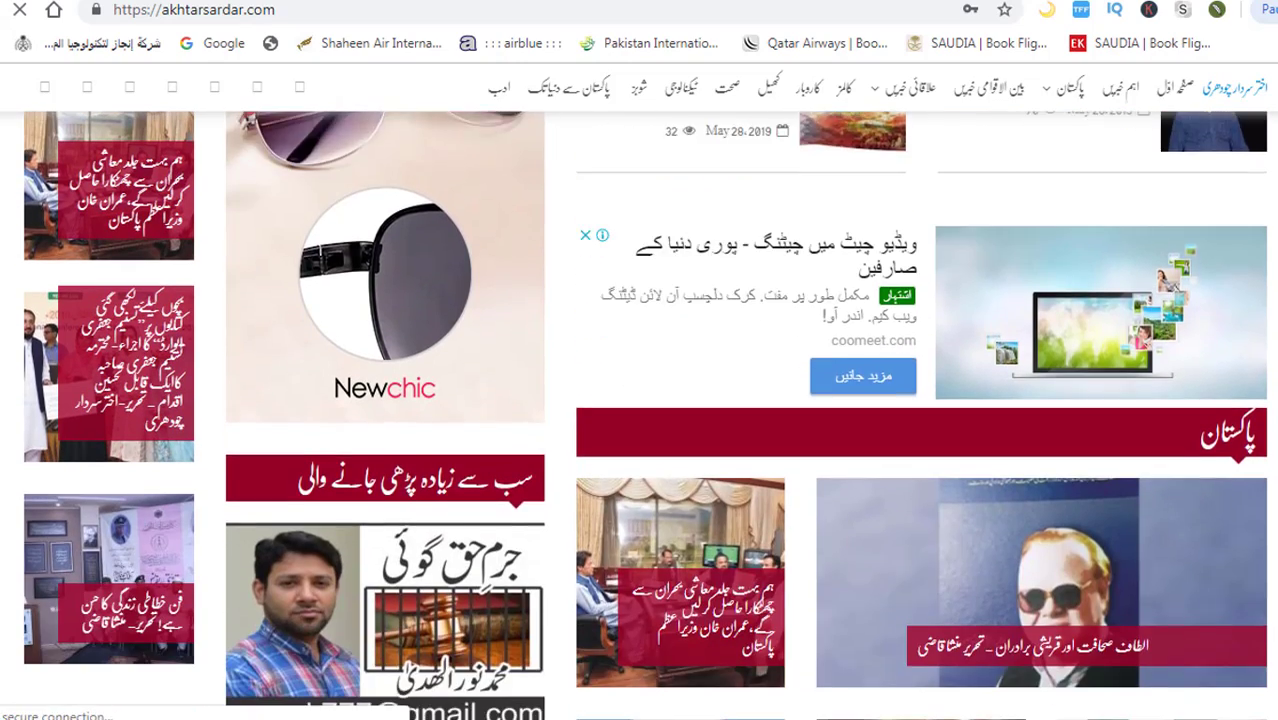
scroll(640, 400, "down", 6)
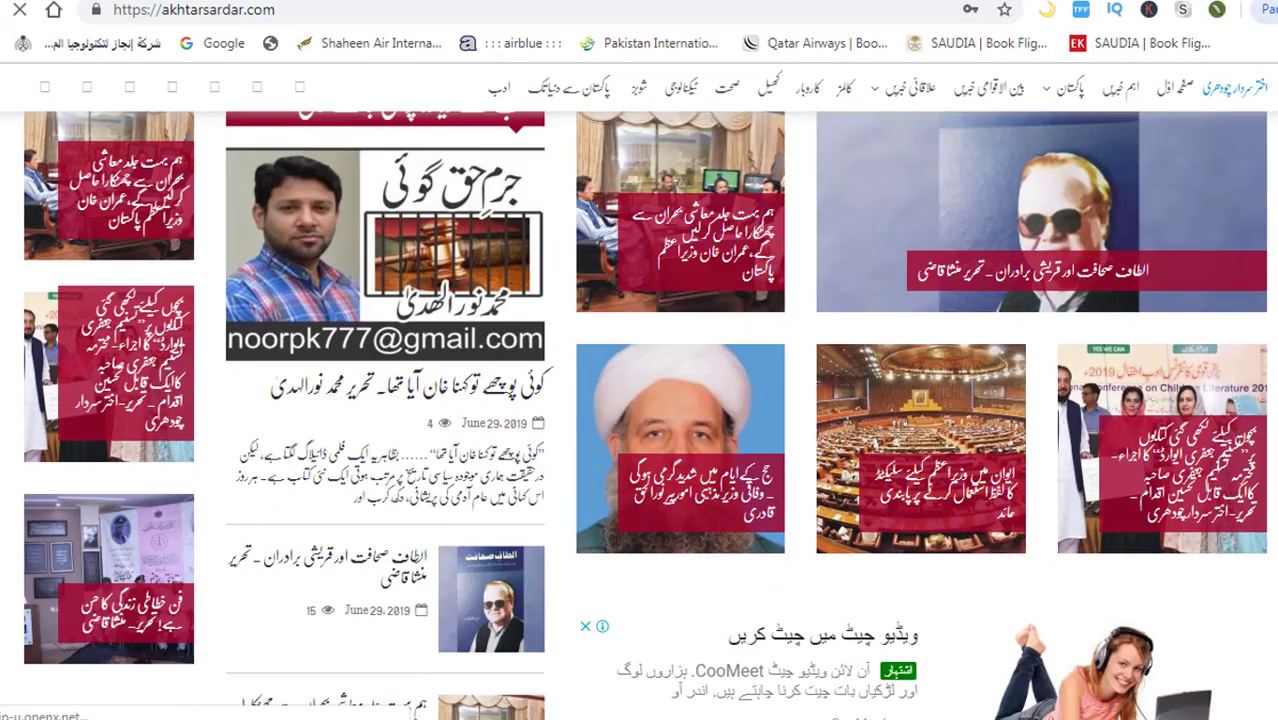
scroll(948, 320, "down", 5)
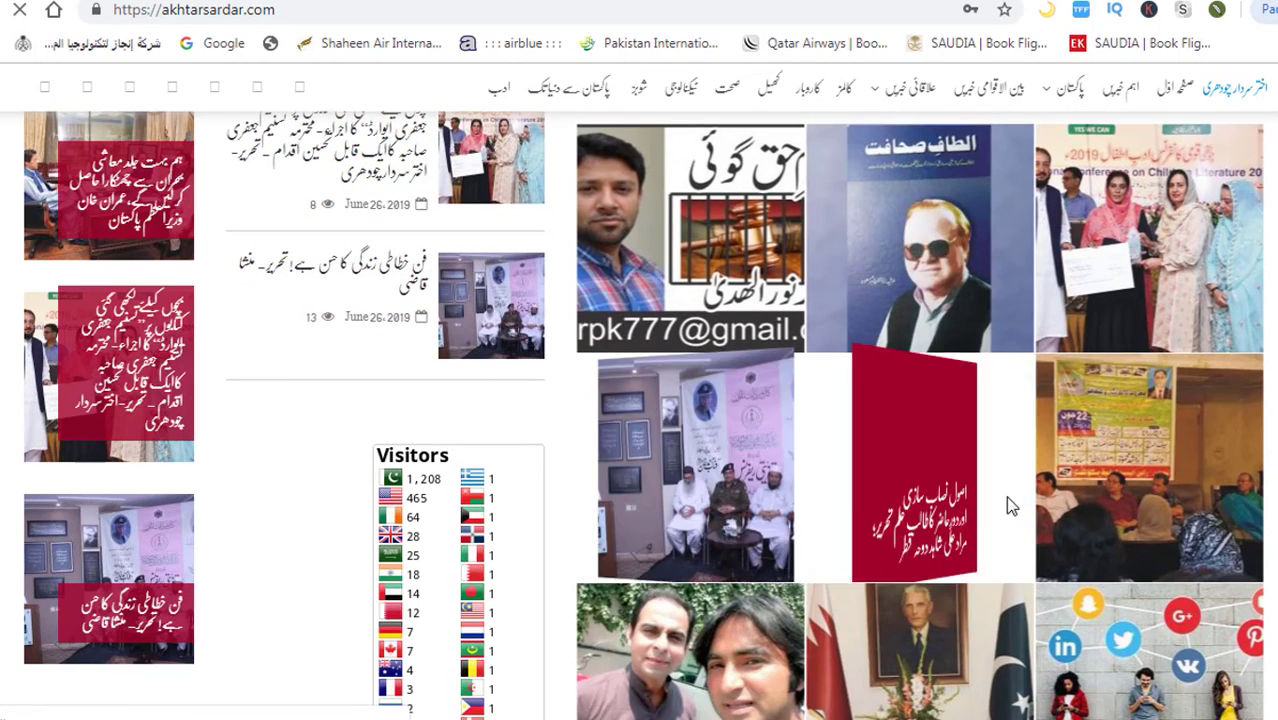
scroll(1004, 500, "down", 1)
scroll(1010, 505, "down", 7)
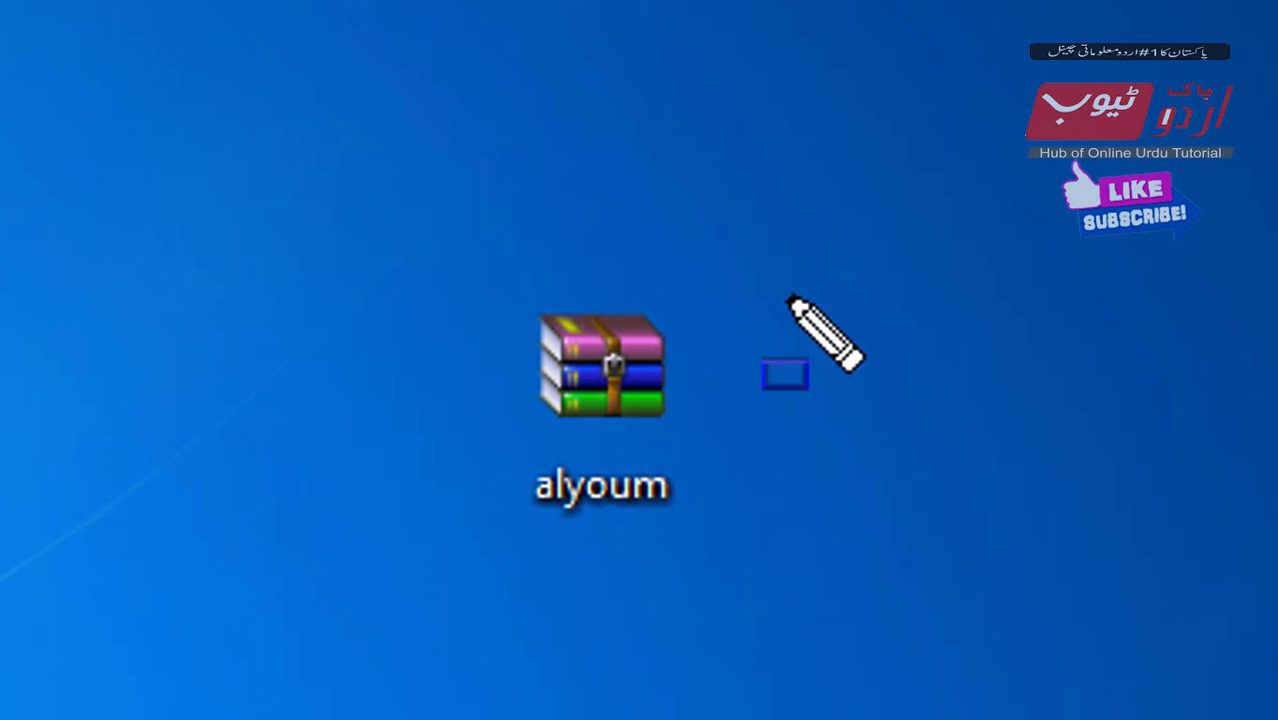
mouse_move(443, 247)
left_mouse_down()
mouse_move(596, 452)
mouse_move(776, 574)
left_mouse_up()
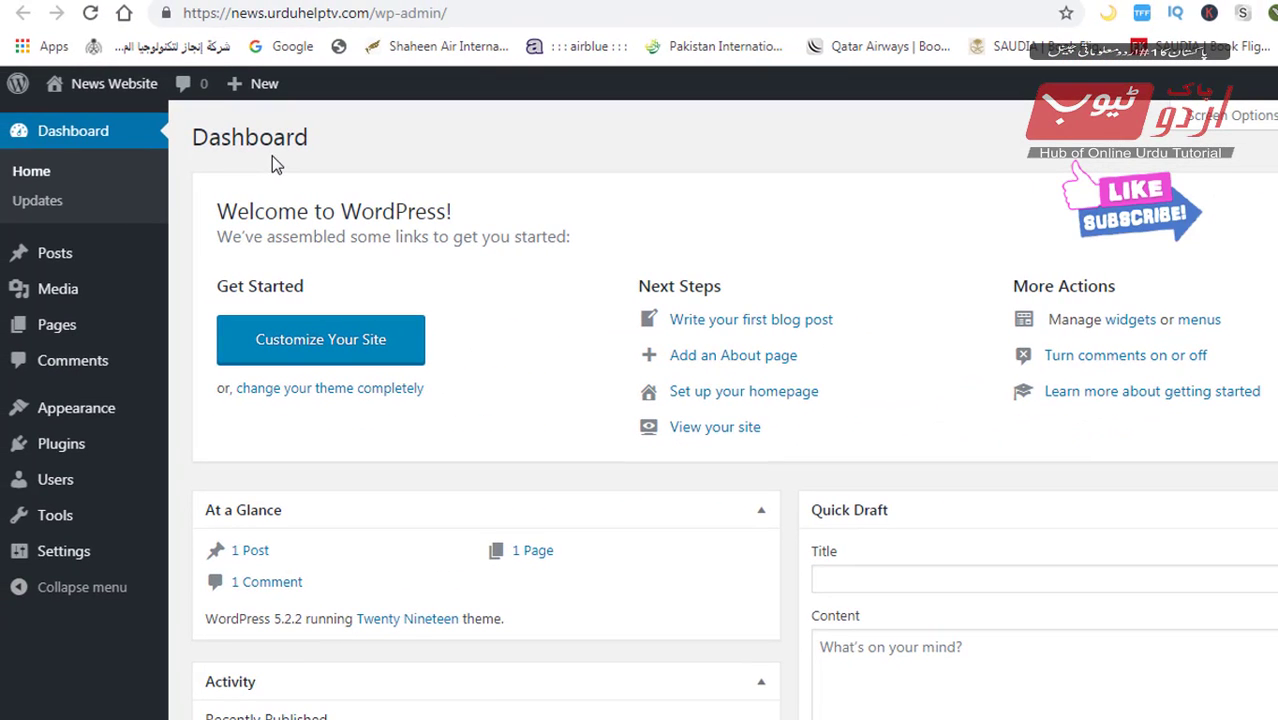
Step: Open the News Website front end in a new tab and look over its default home page and widgets
mouse_move(84, 98)
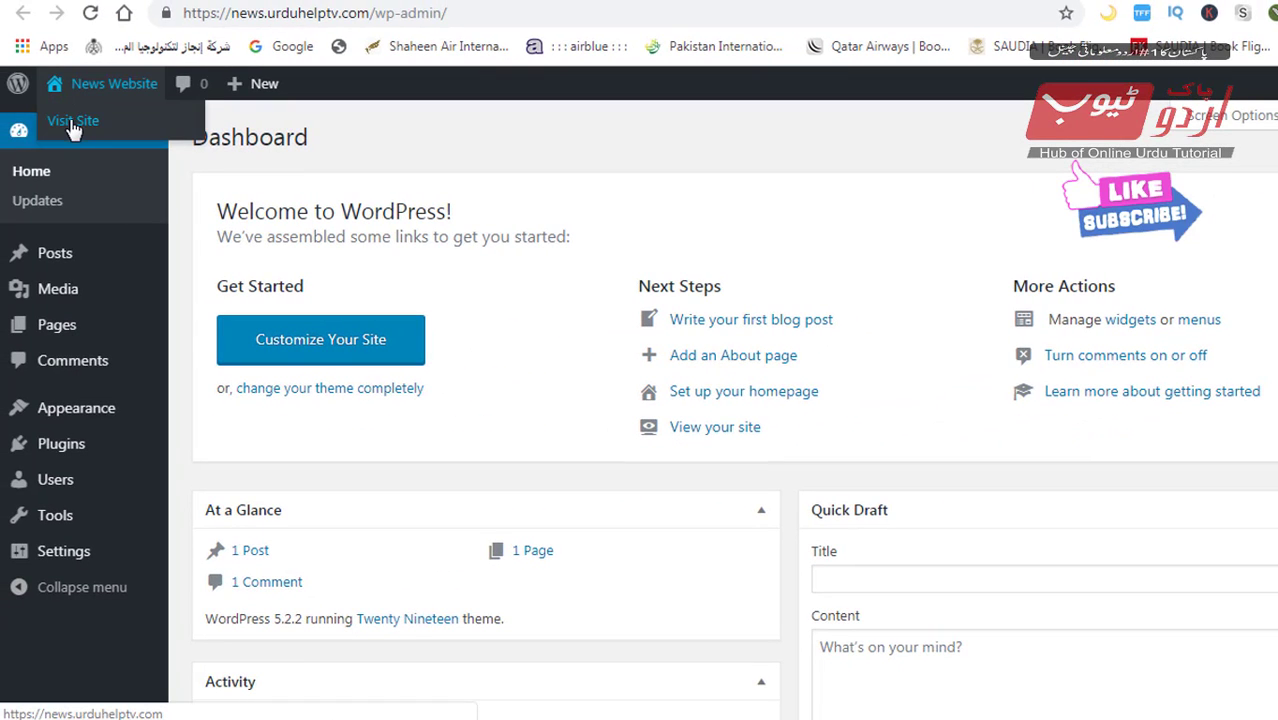
right_click(72, 128)
left_click(88, 134)
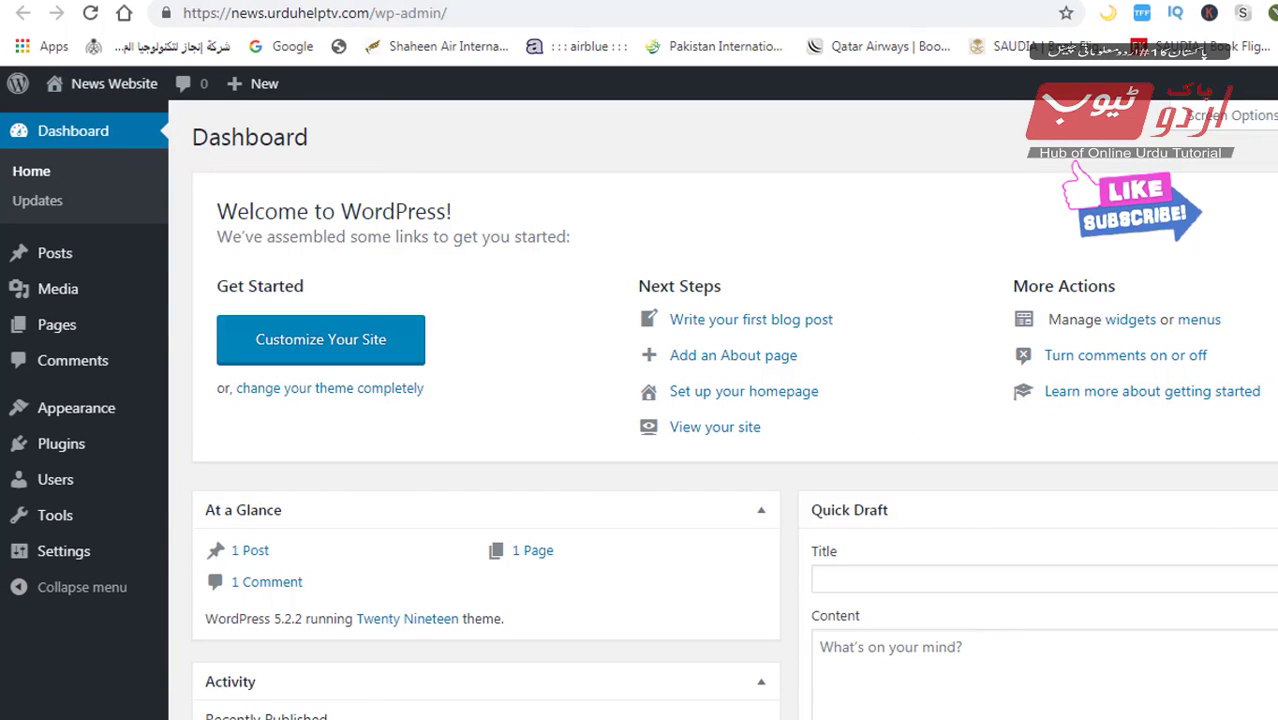
key("ctrl+Tab")
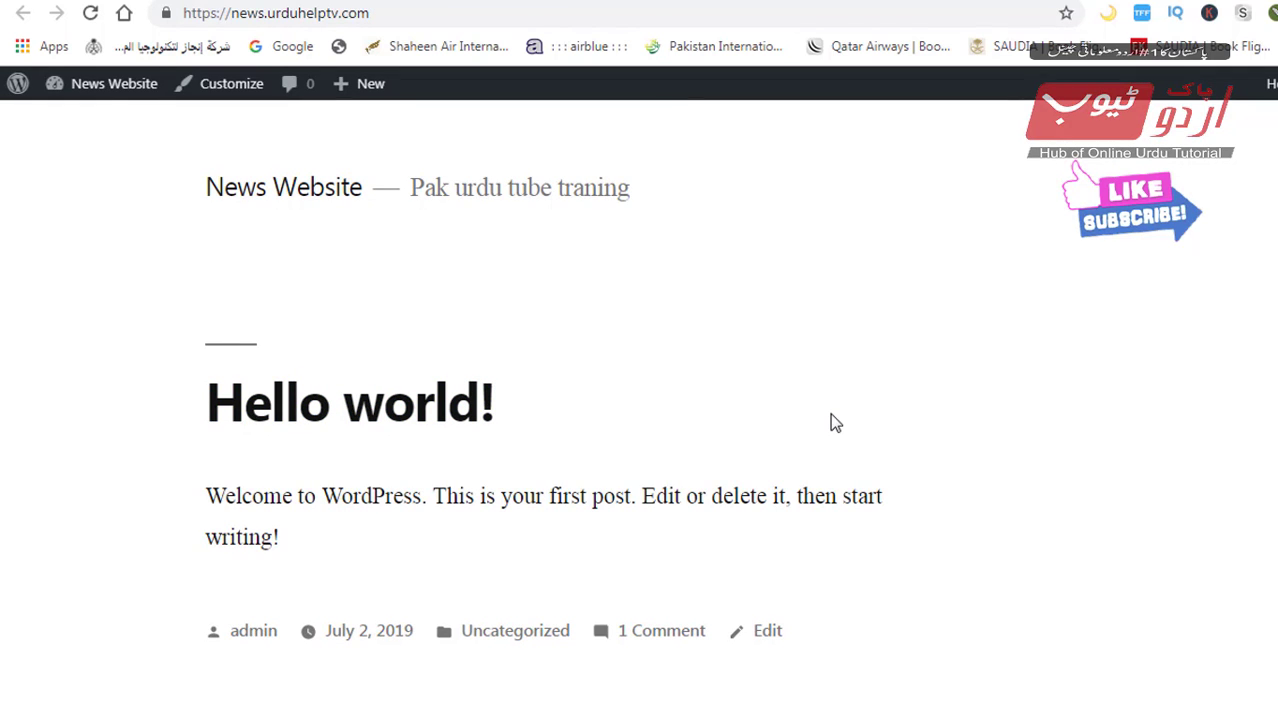
scroll(830, 423, "down", 7)
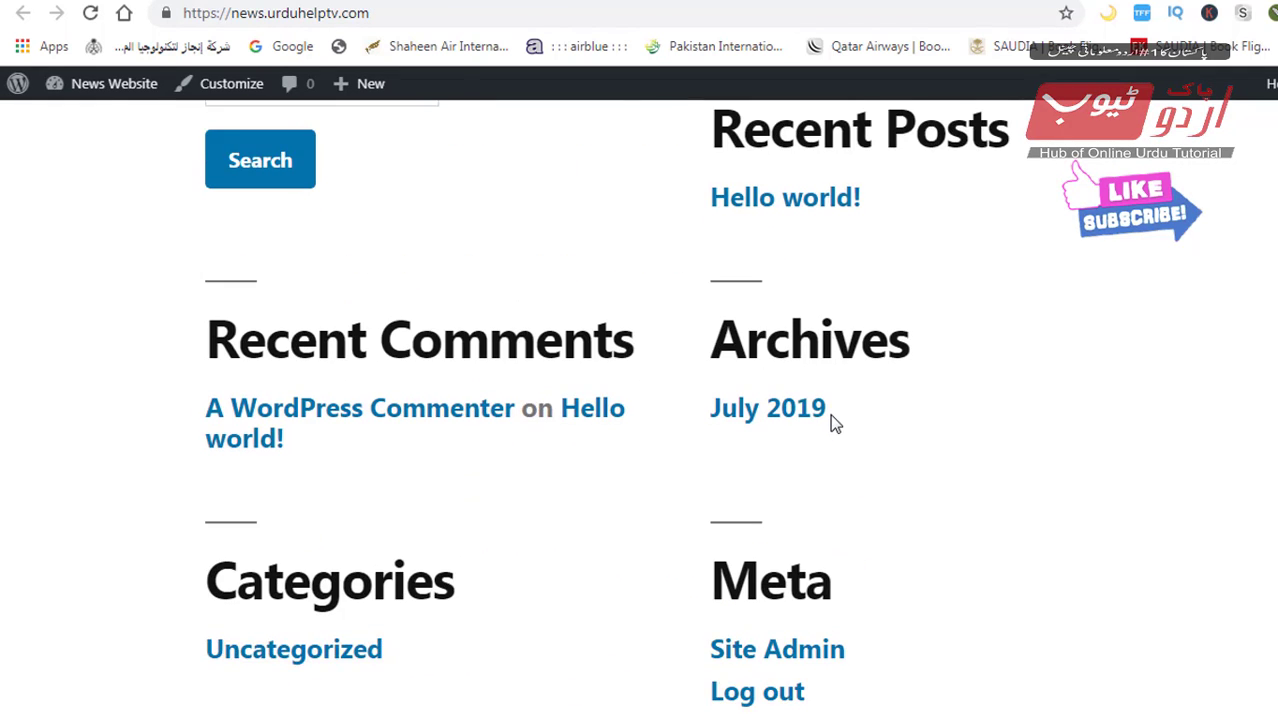
scroll(830, 423, "up", 4)
scroll(836, 424, "up", 3)
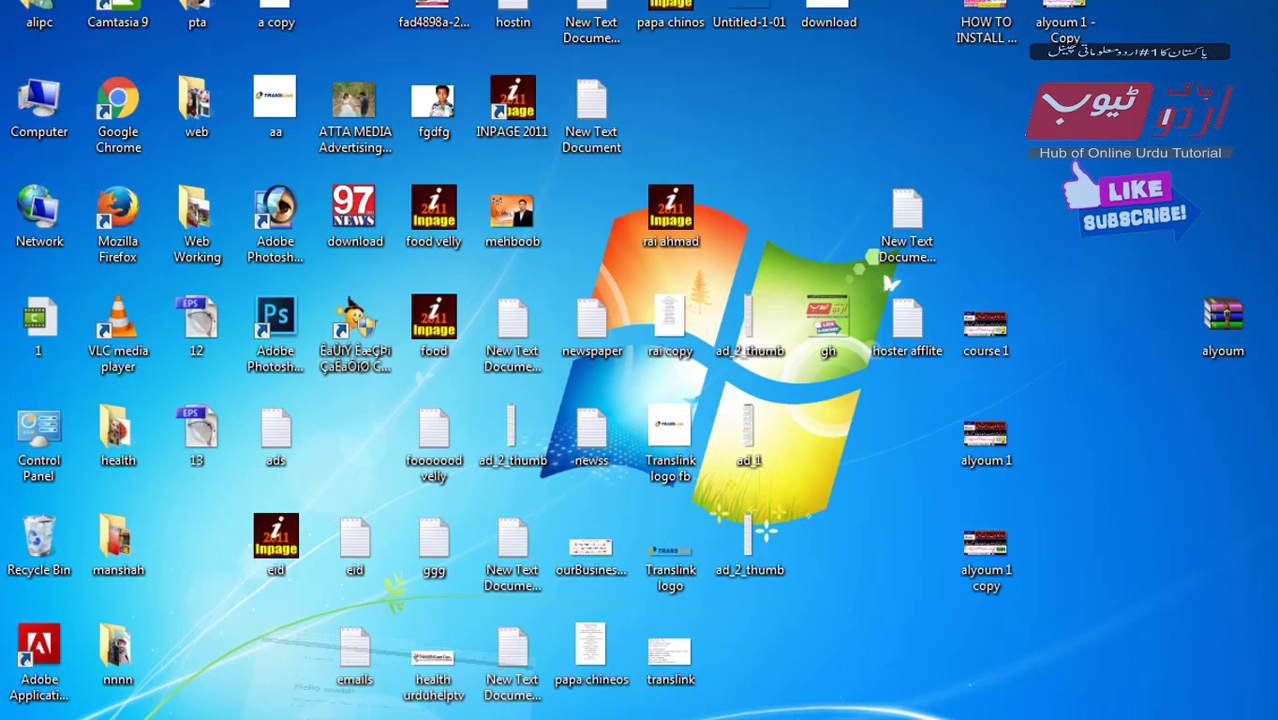
left_click(1221, 340)
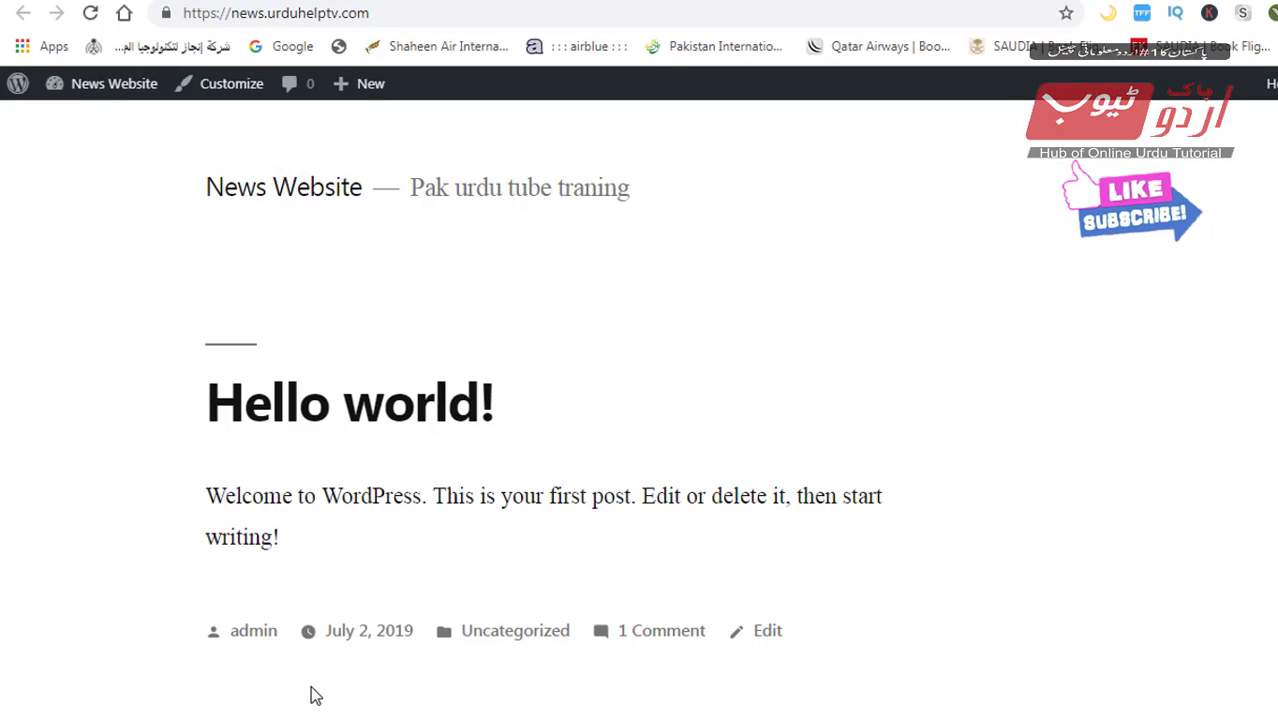
Step: Return from the News Website front end to its WordPress dashboard and open the Themes management page
mouse_move(106, 92)
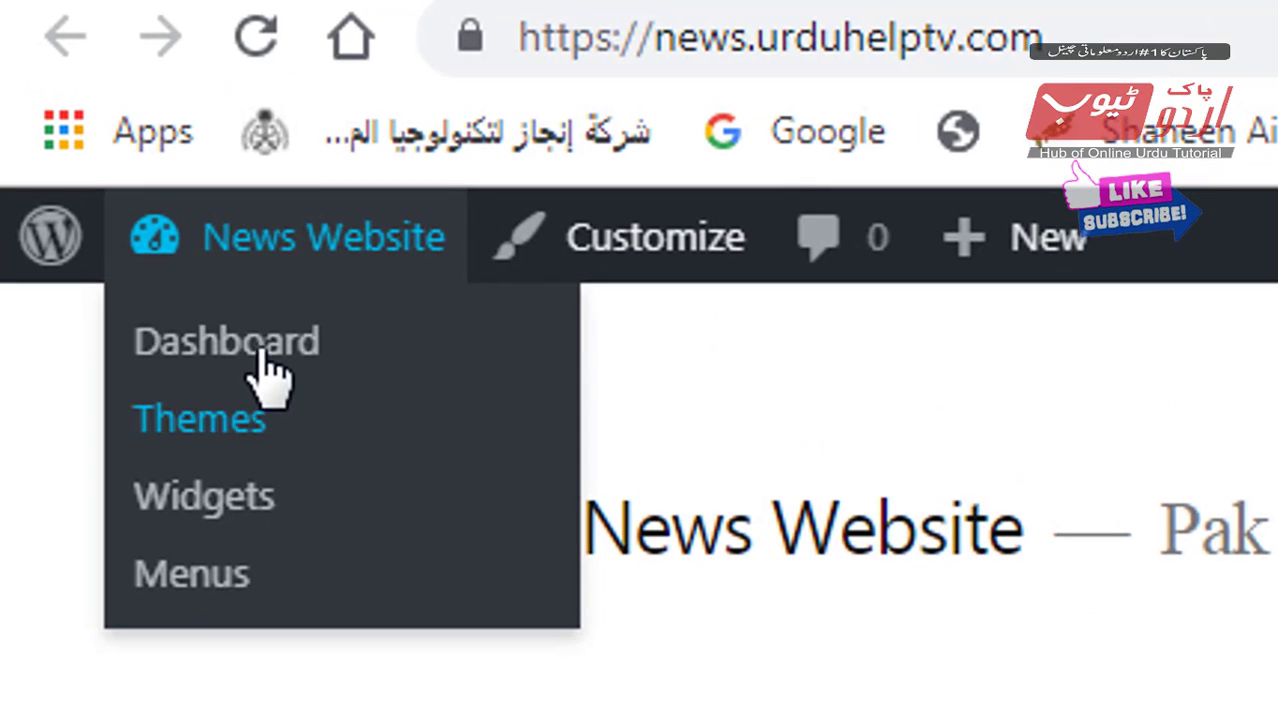
left_click(262, 350)
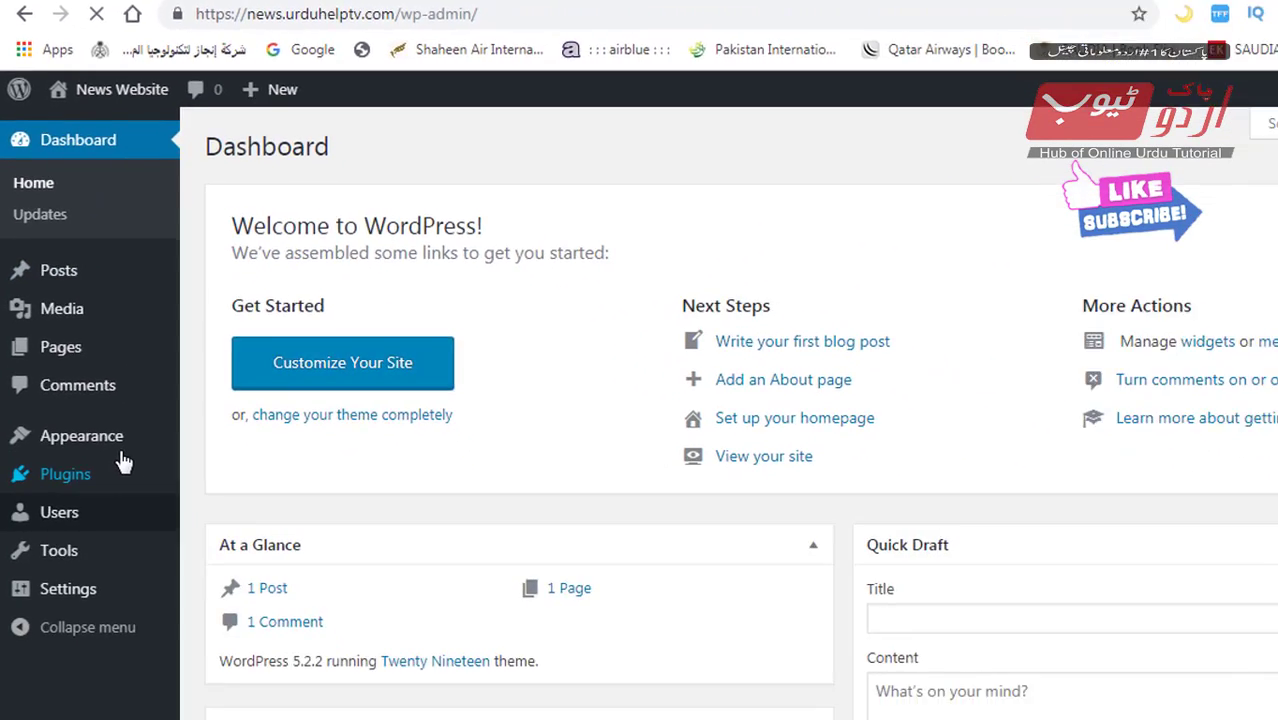
mouse_move(97, 431)
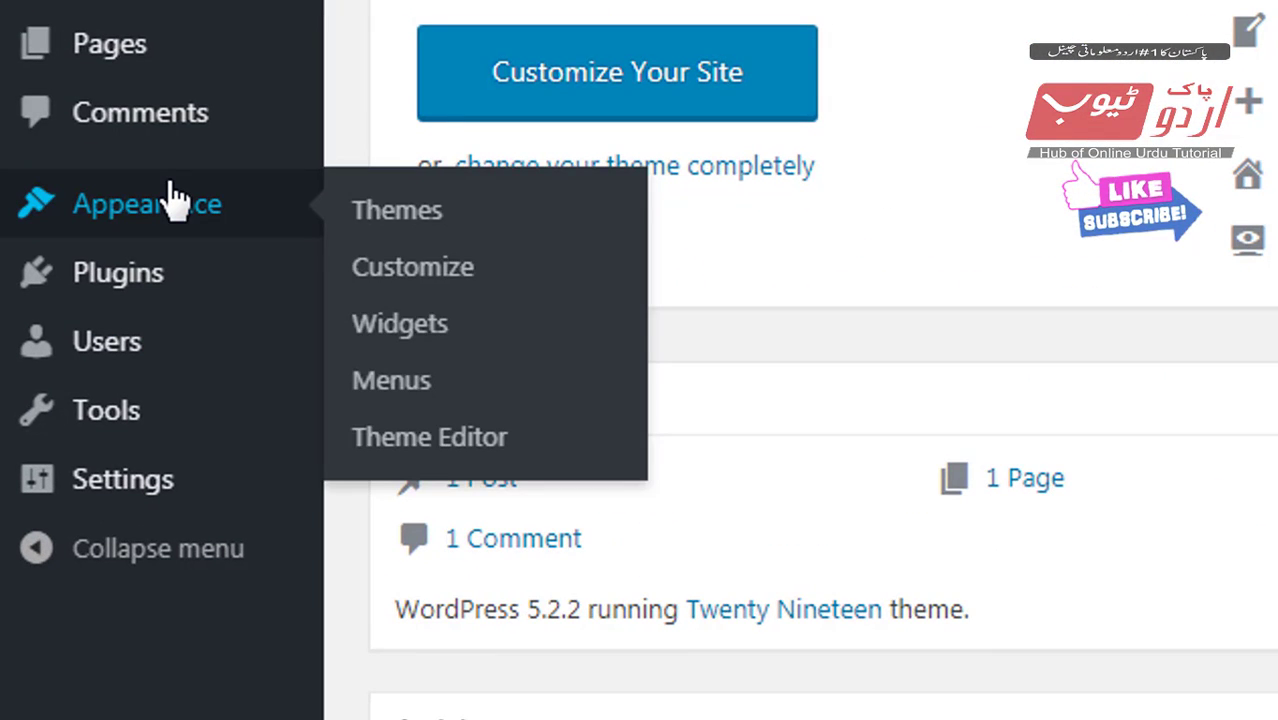
left_click_drag(38, 177, 263, 226)
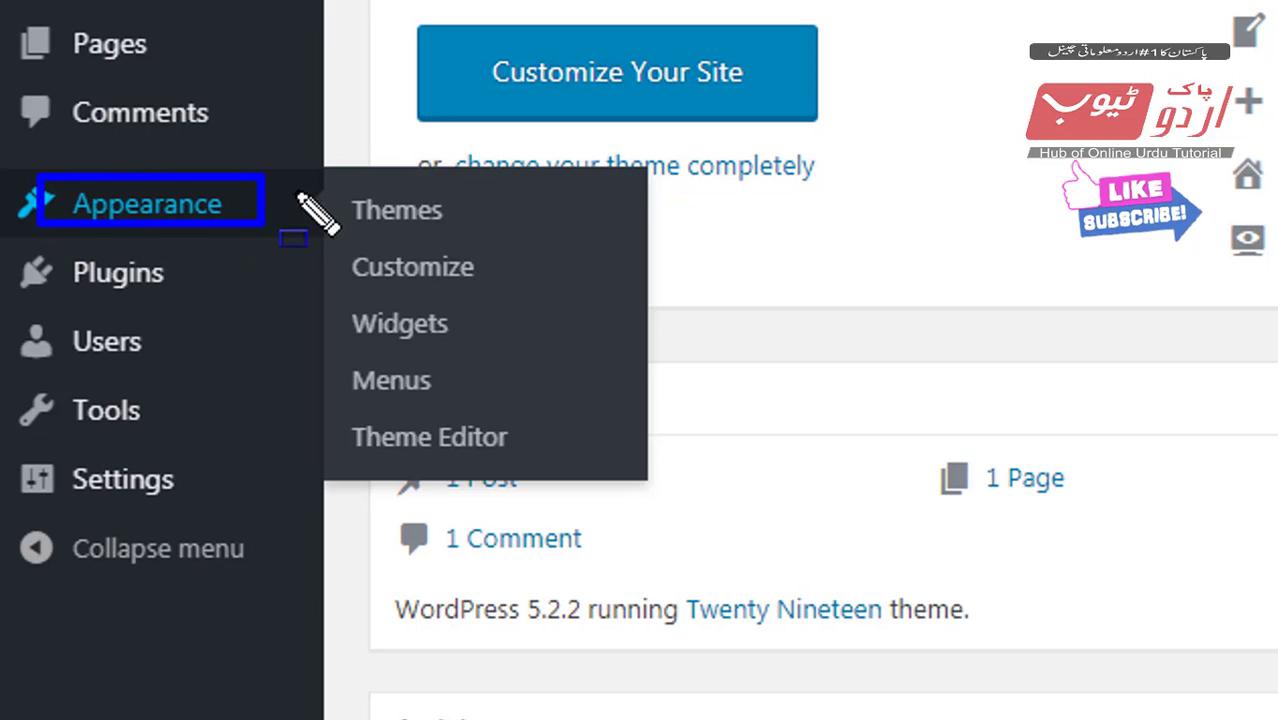
left_click_drag(336, 174, 477, 248)
key("Escape")
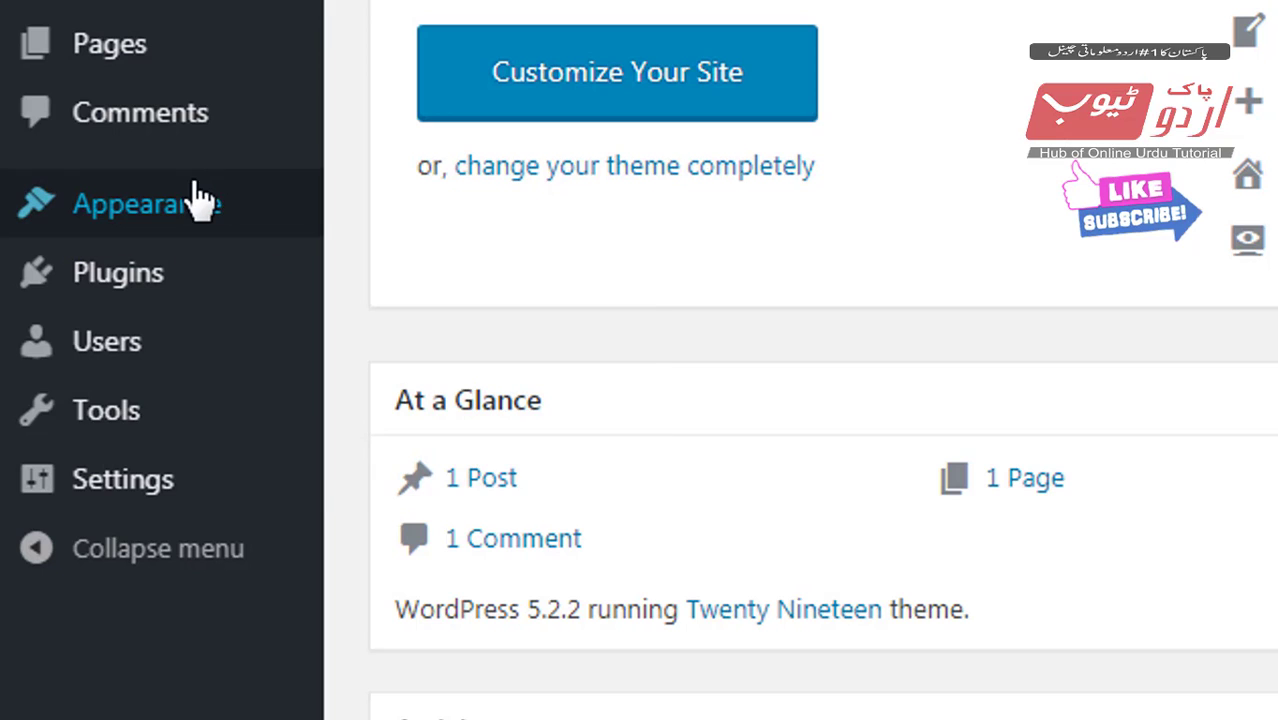
mouse_move(200, 200)
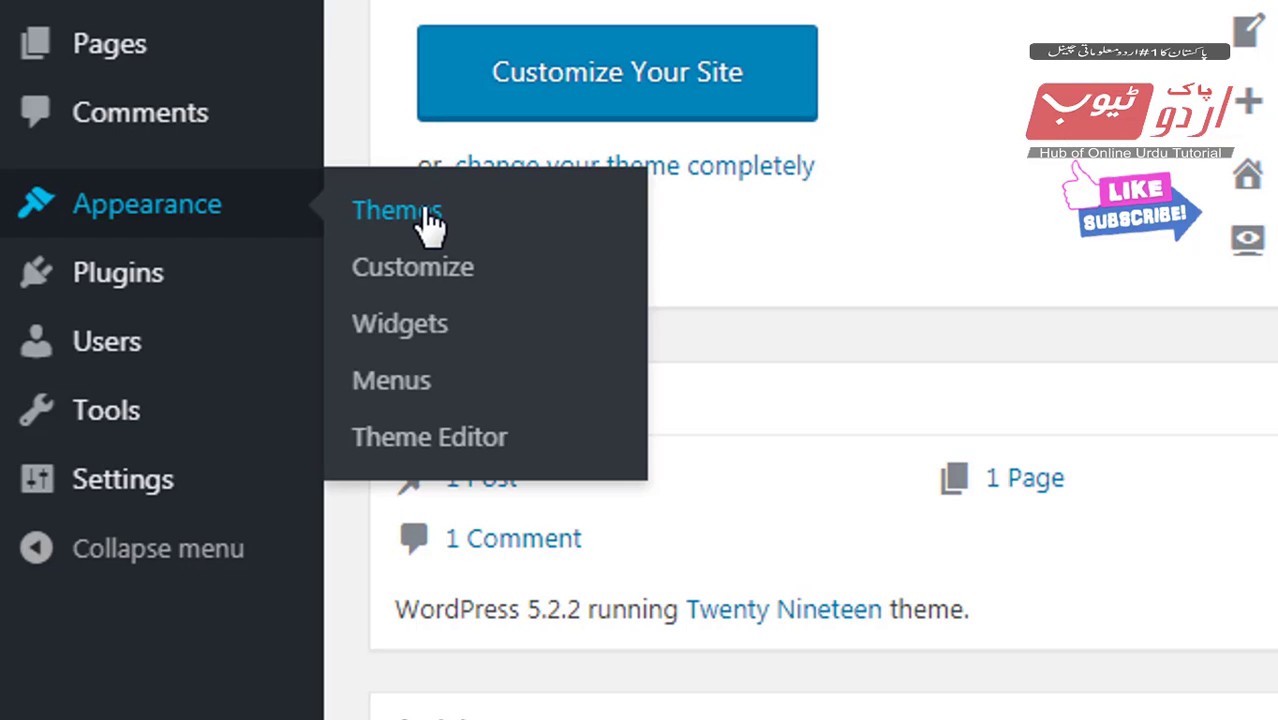
left_click(425, 212)
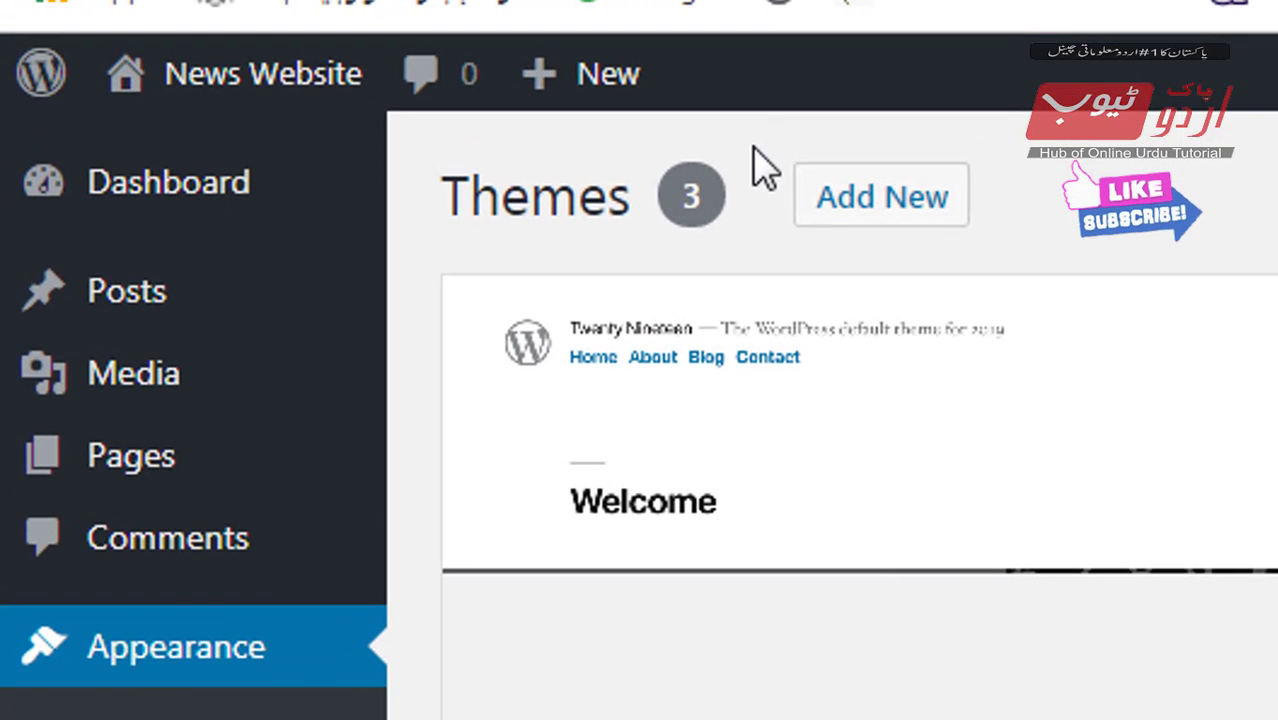
left_click_drag(397, 77, 563, 134)
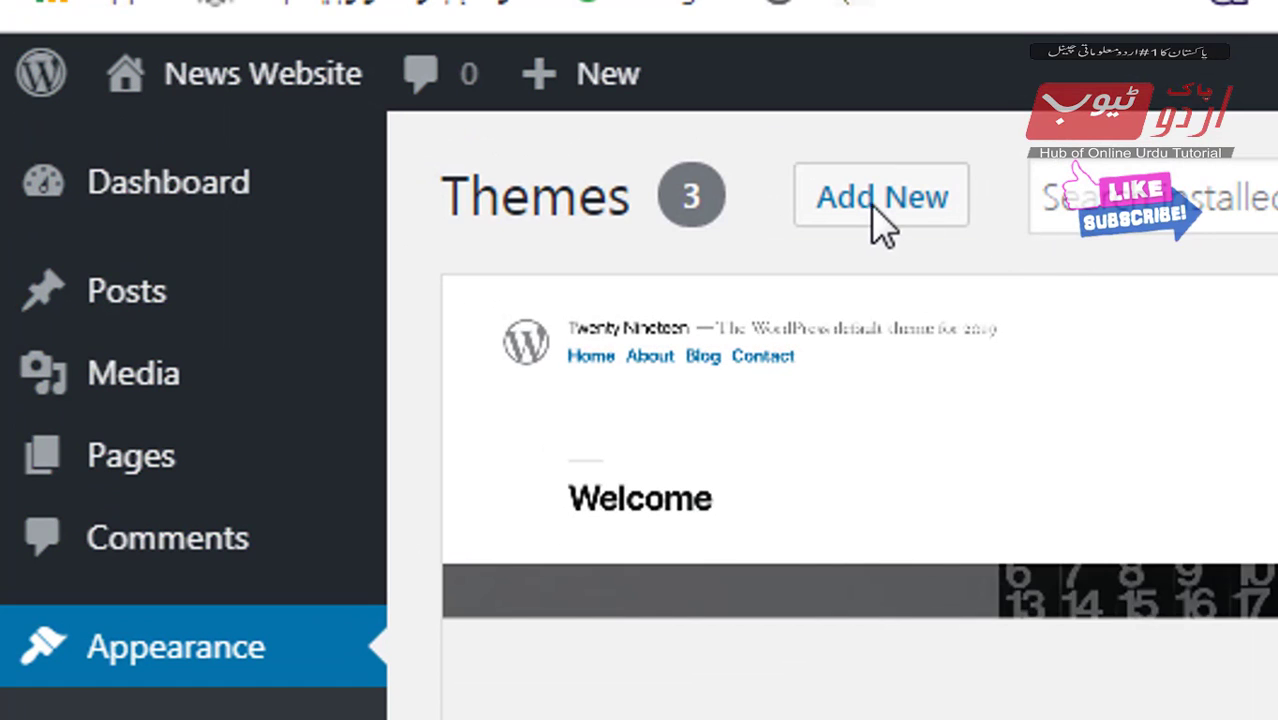
Step: Add a new theme by uploading alyoum.zip and install it
left_click(868, 201)
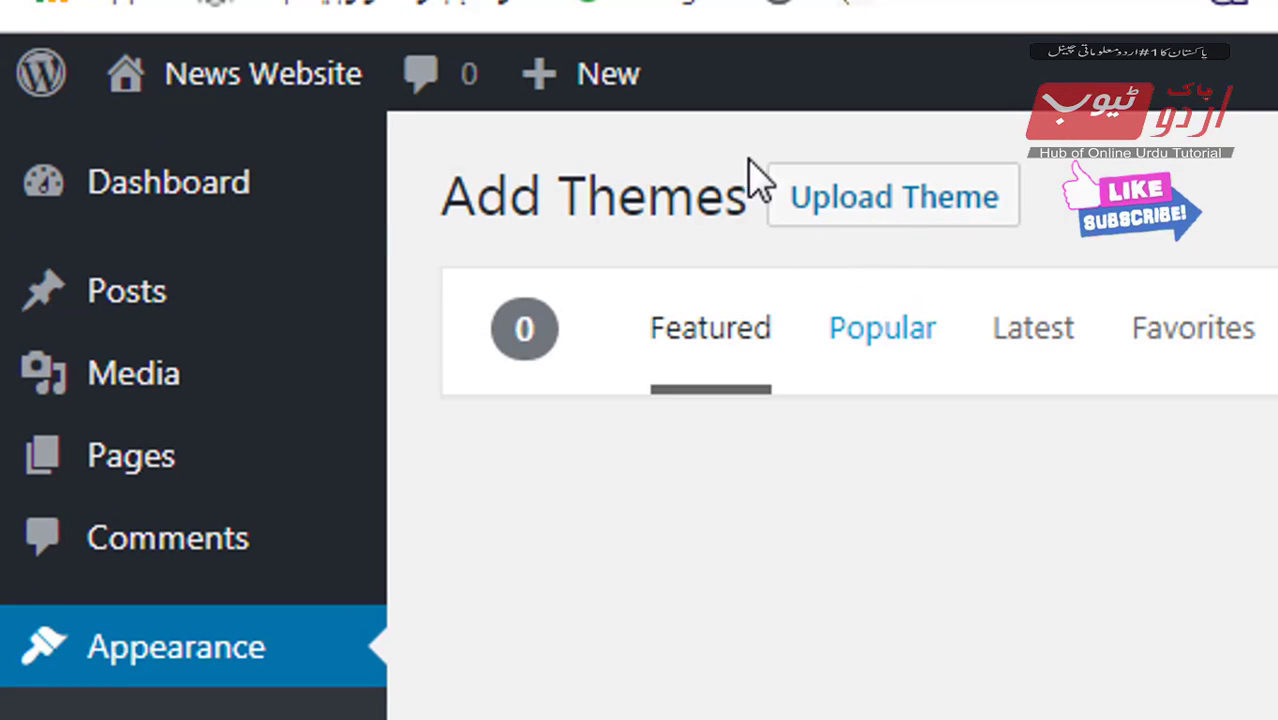
mouse_move(742, 143)
left_mouse_down()
mouse_move(785, 168)
mouse_move(1080, 252)
left_mouse_up()
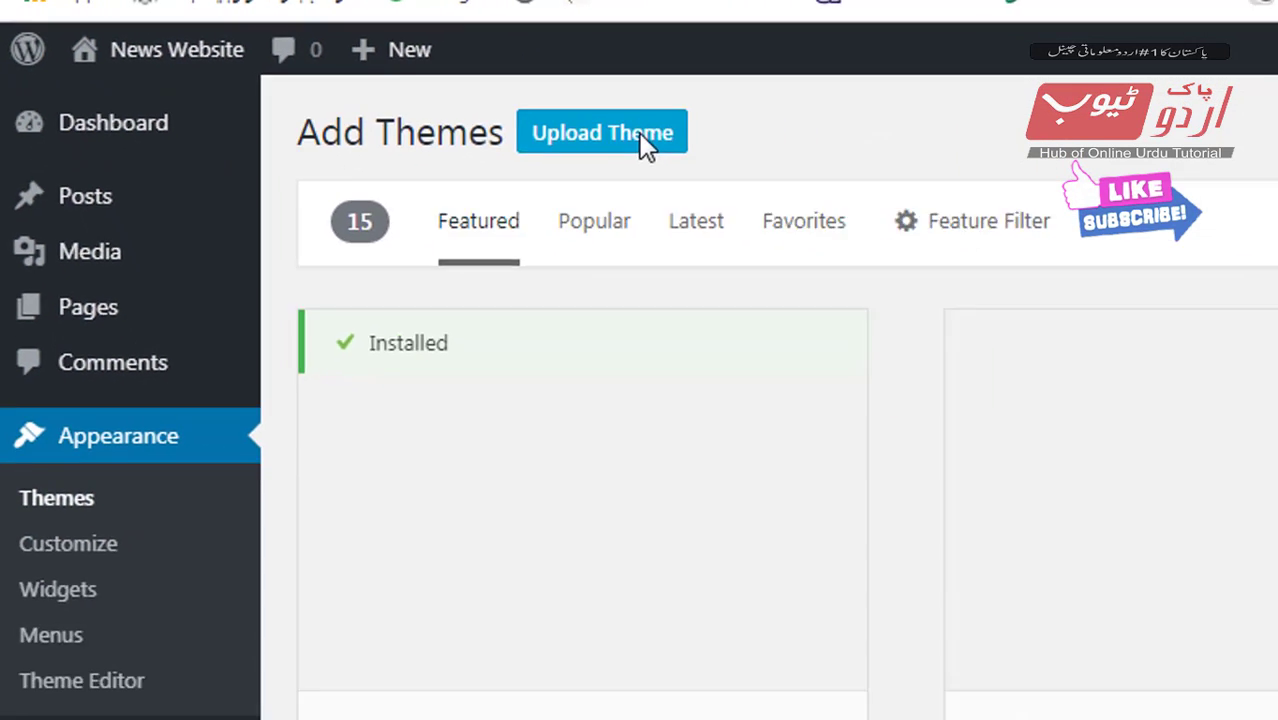
left_click(960, 200)
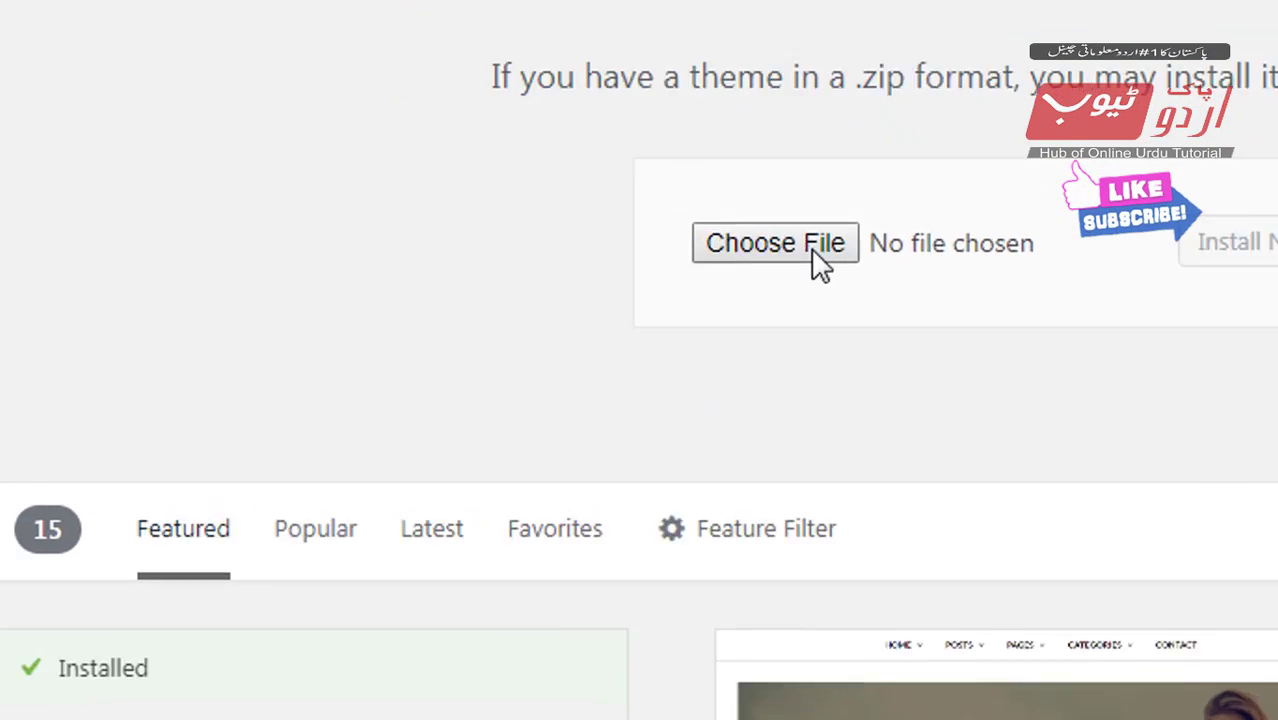
left_click(775, 243)
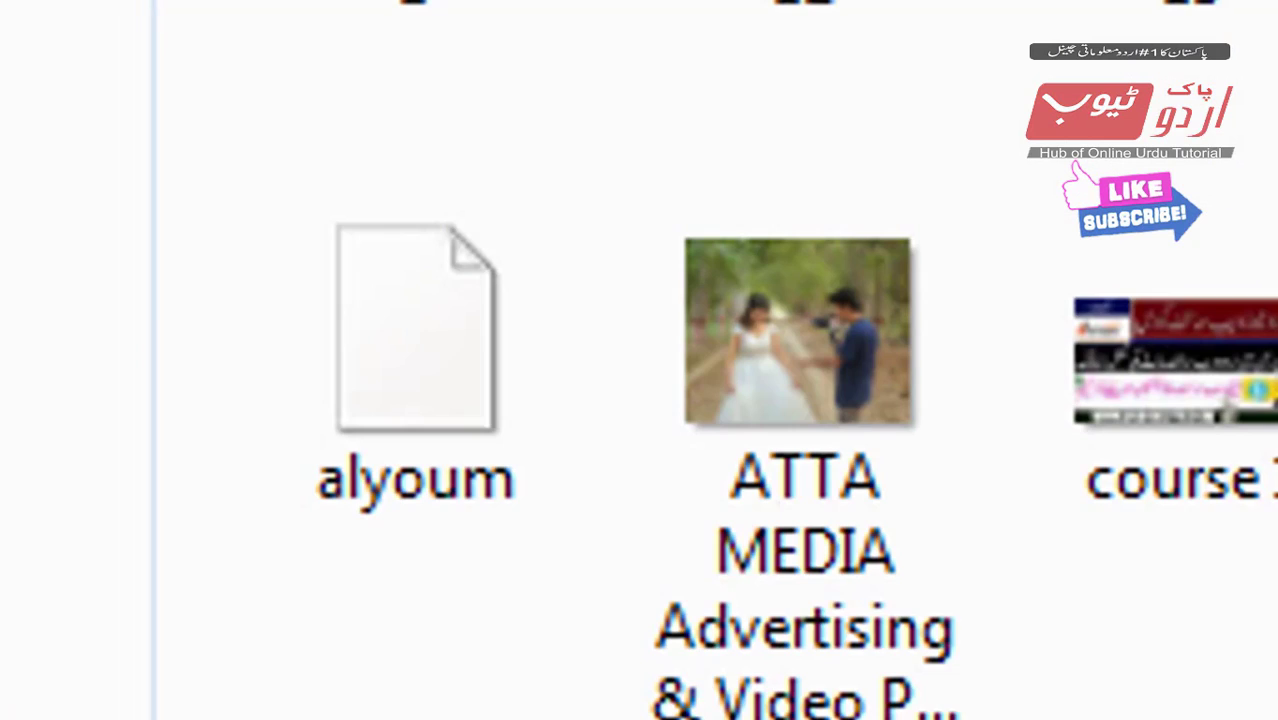
left_click(505, 468)
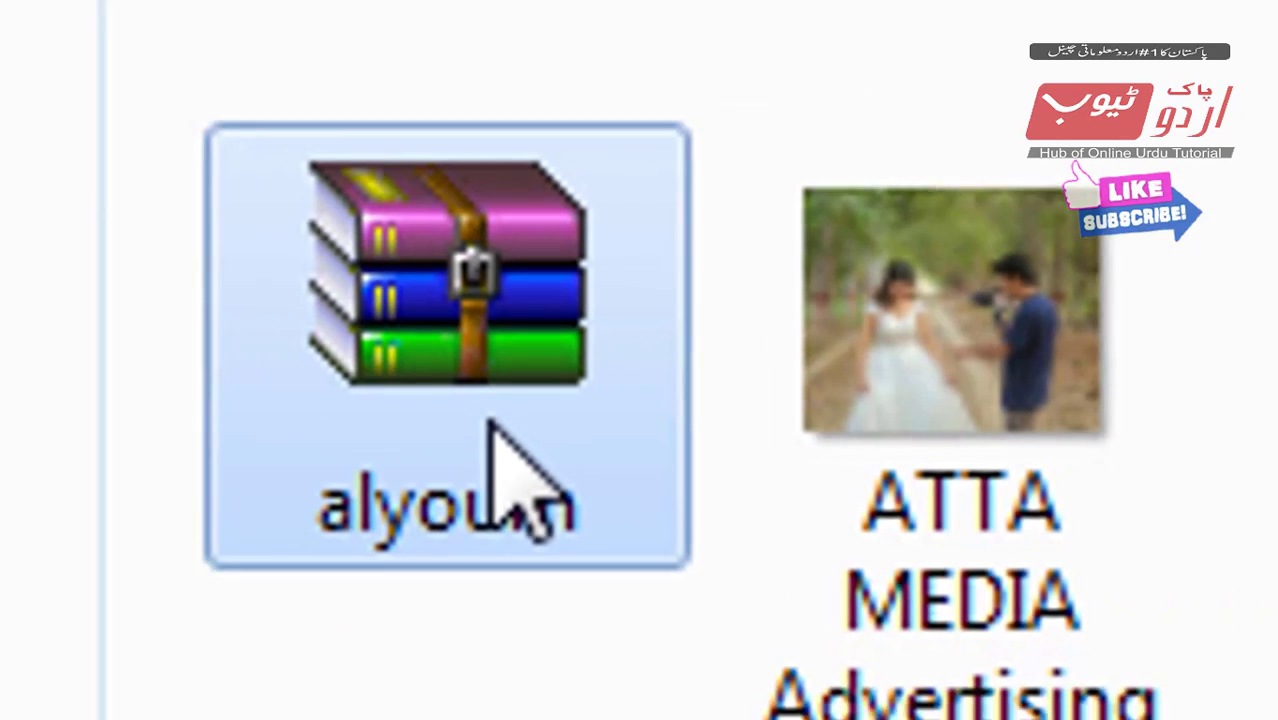
double_click(490, 424)
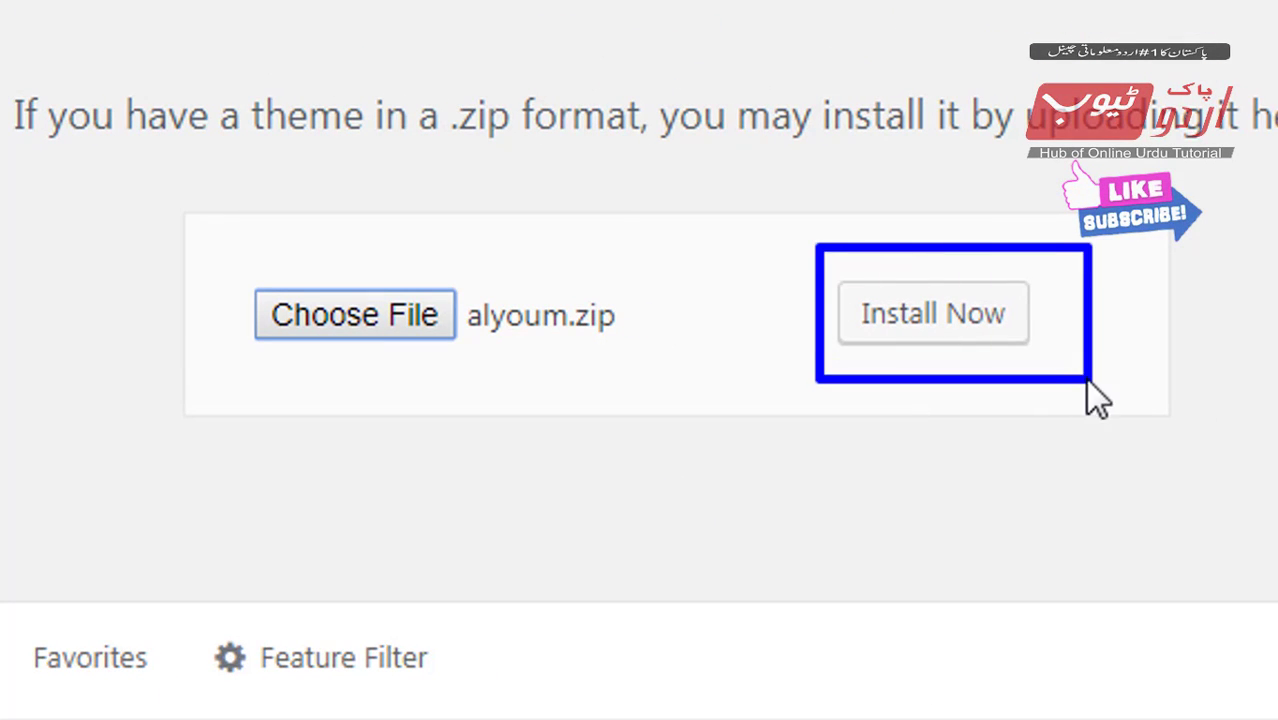
left_click(937, 318)
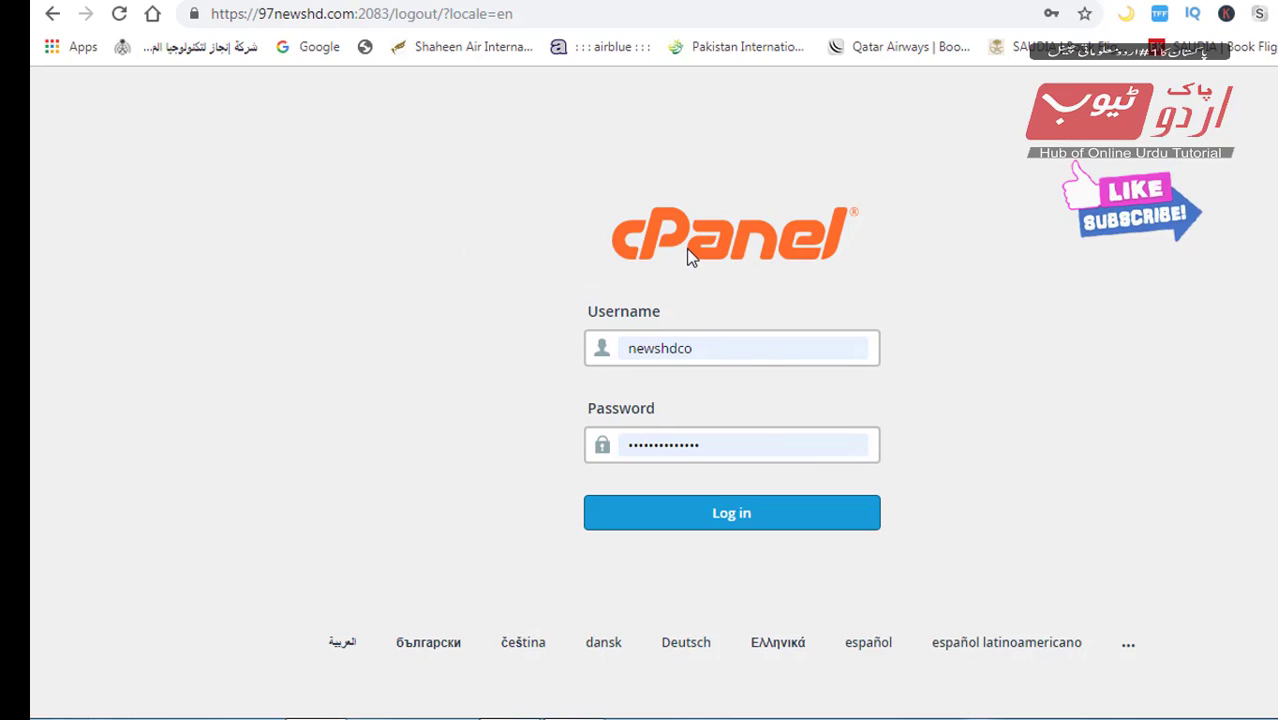
Step: Log in to cPanel and open the news.urduhelptv.com/wp-content/themes folder in File Manager
left_click(722, 522)
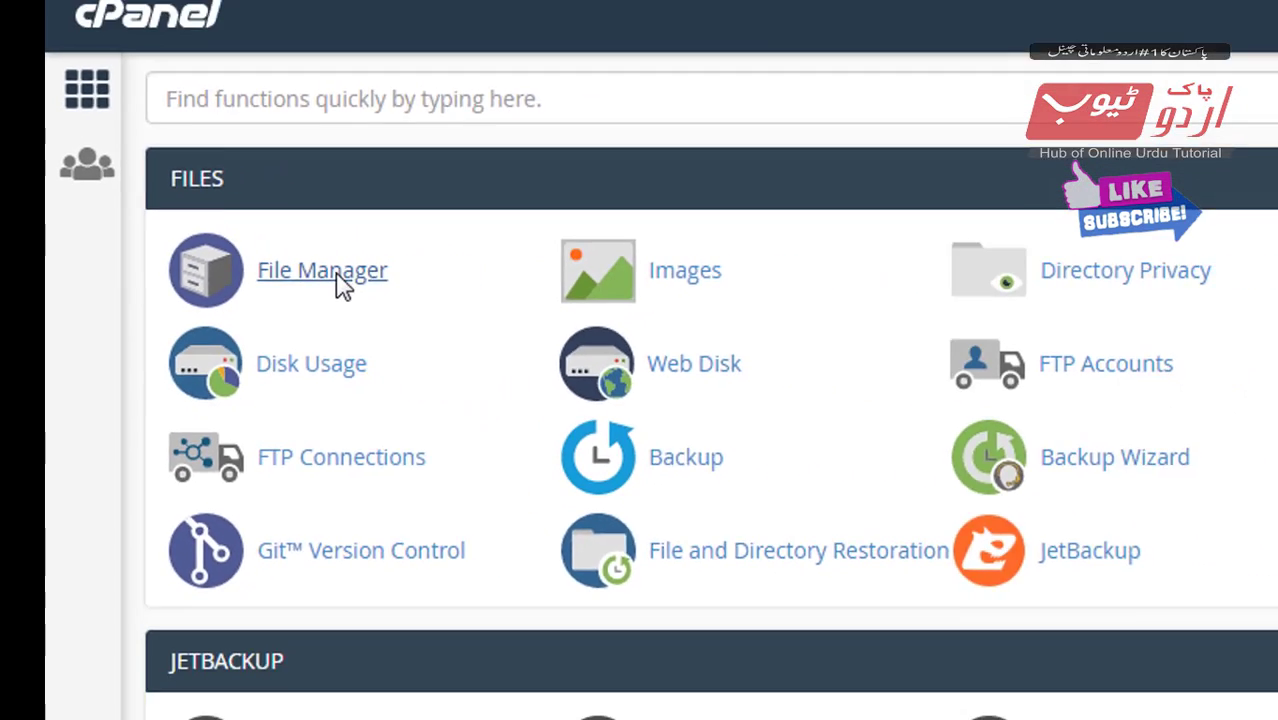
left_click(538, 295)
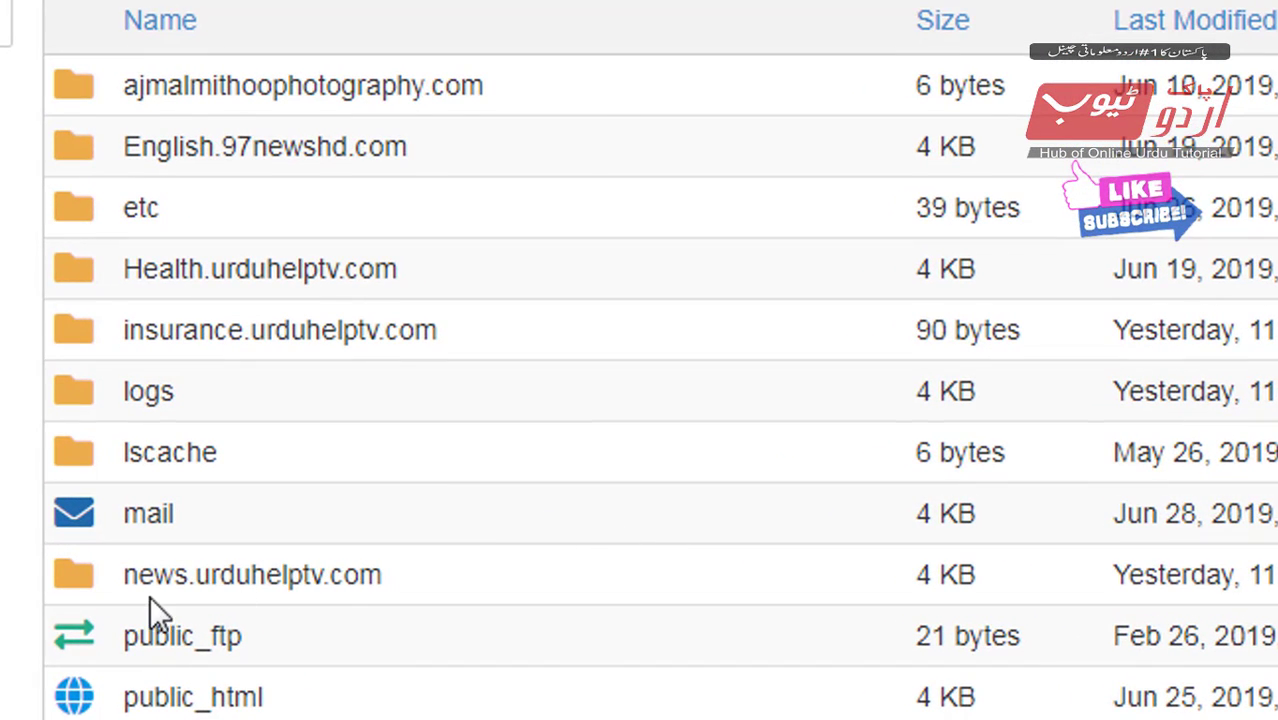
left_click(108, 566)
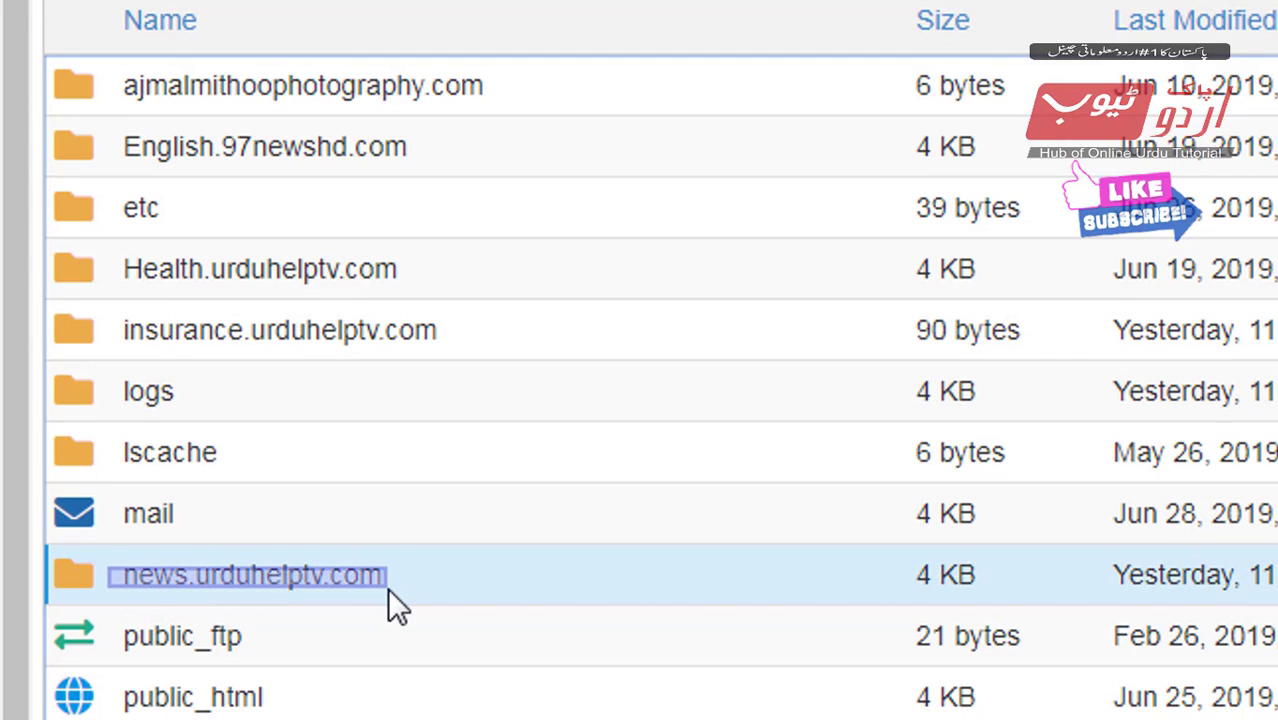
double_click(63, 574)
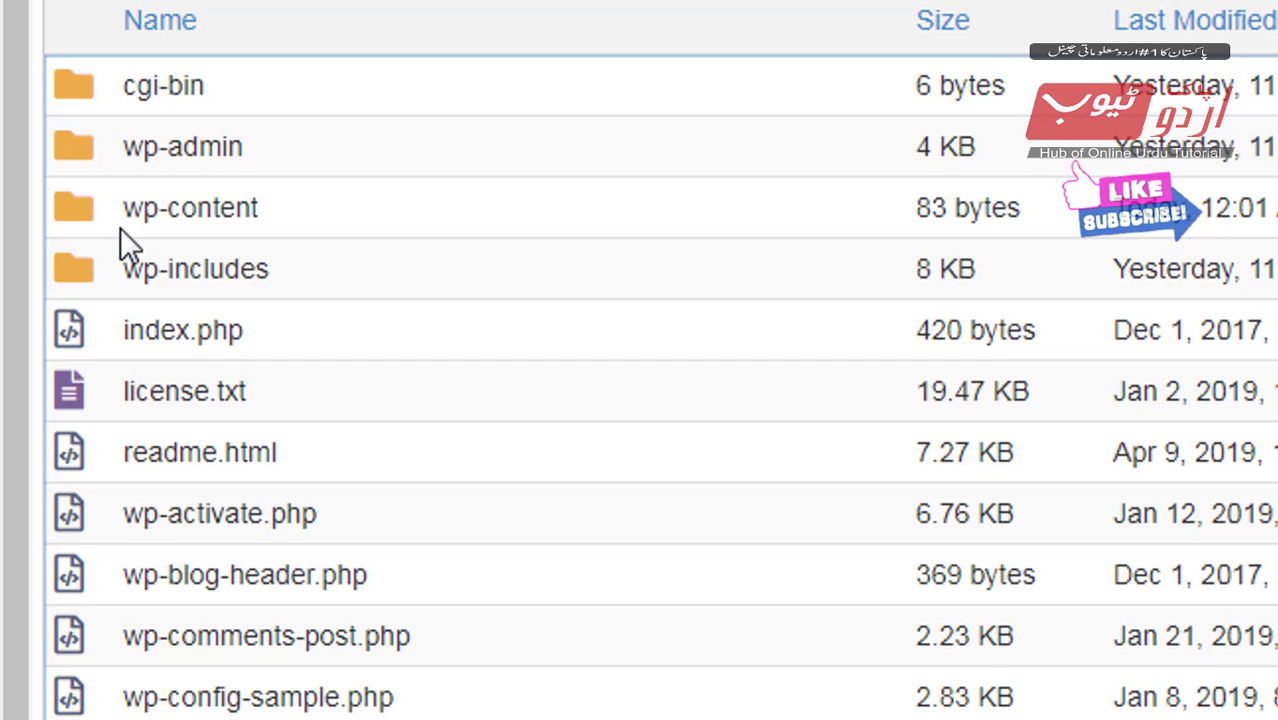
double_click(84, 208)
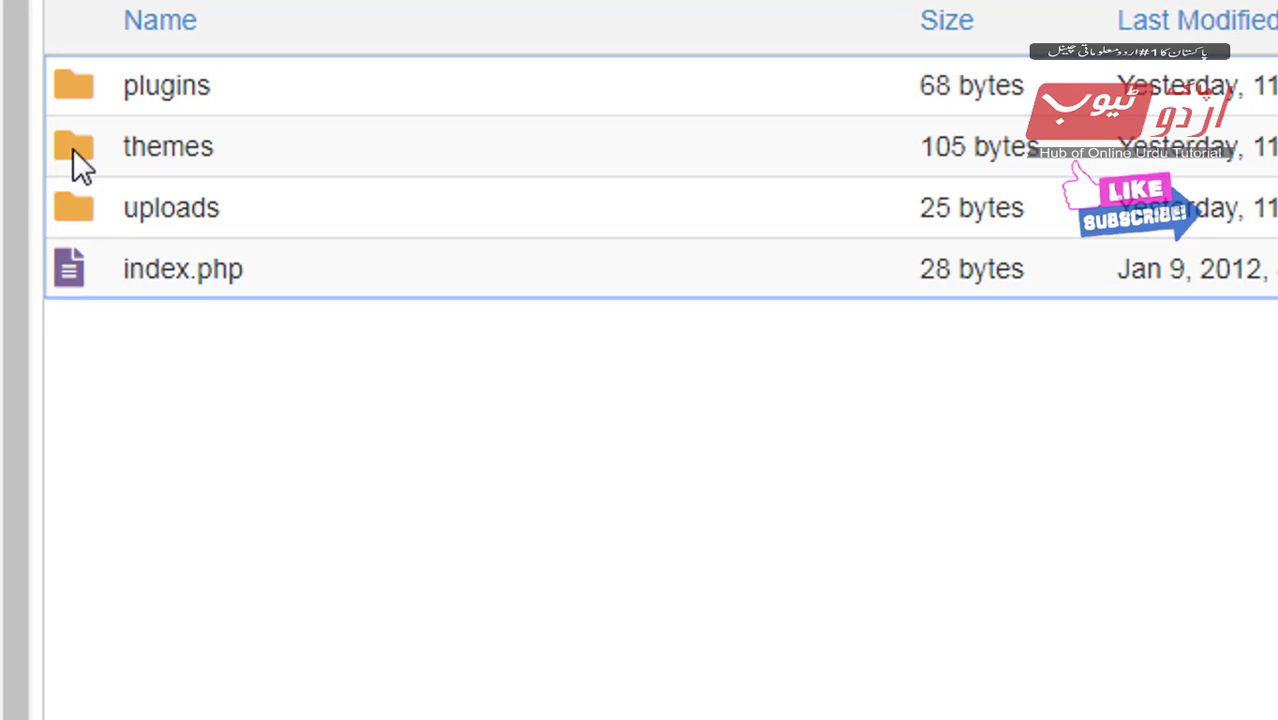
double_click(73, 152)
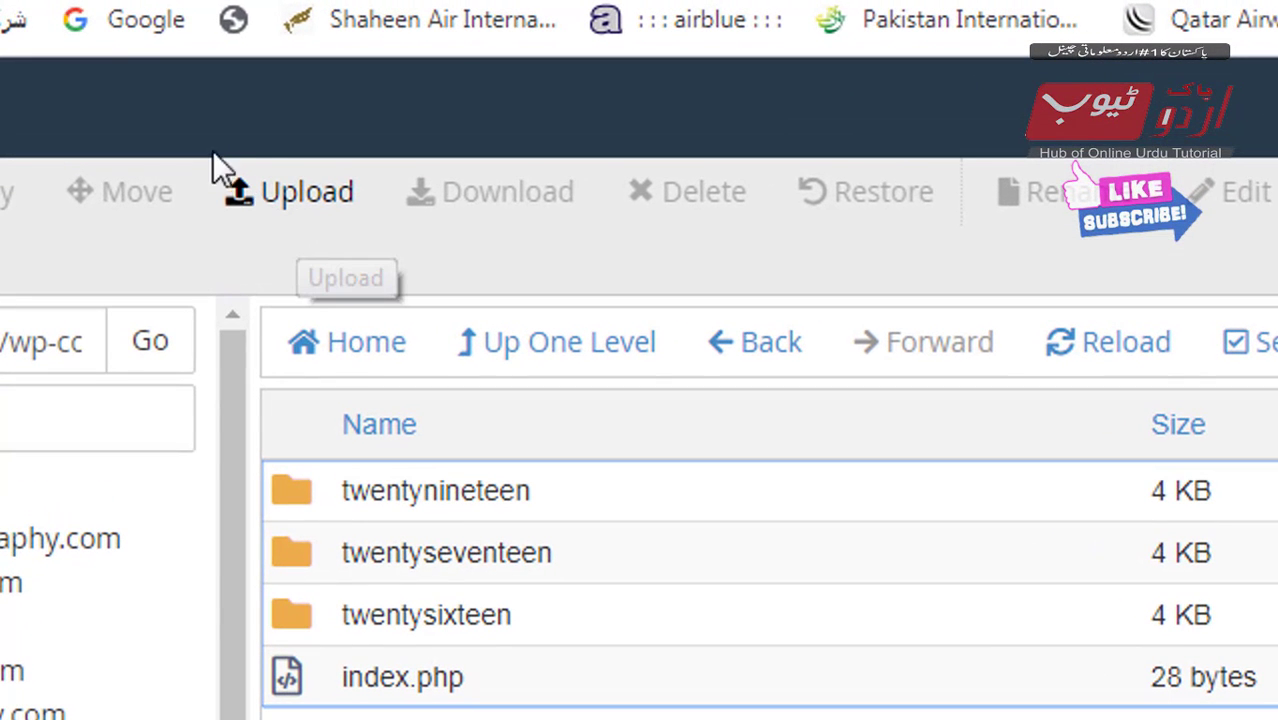
Step: Open the file upload page for the themes folder and select the alyoum archive in the file chooser
left_click(315, 193)
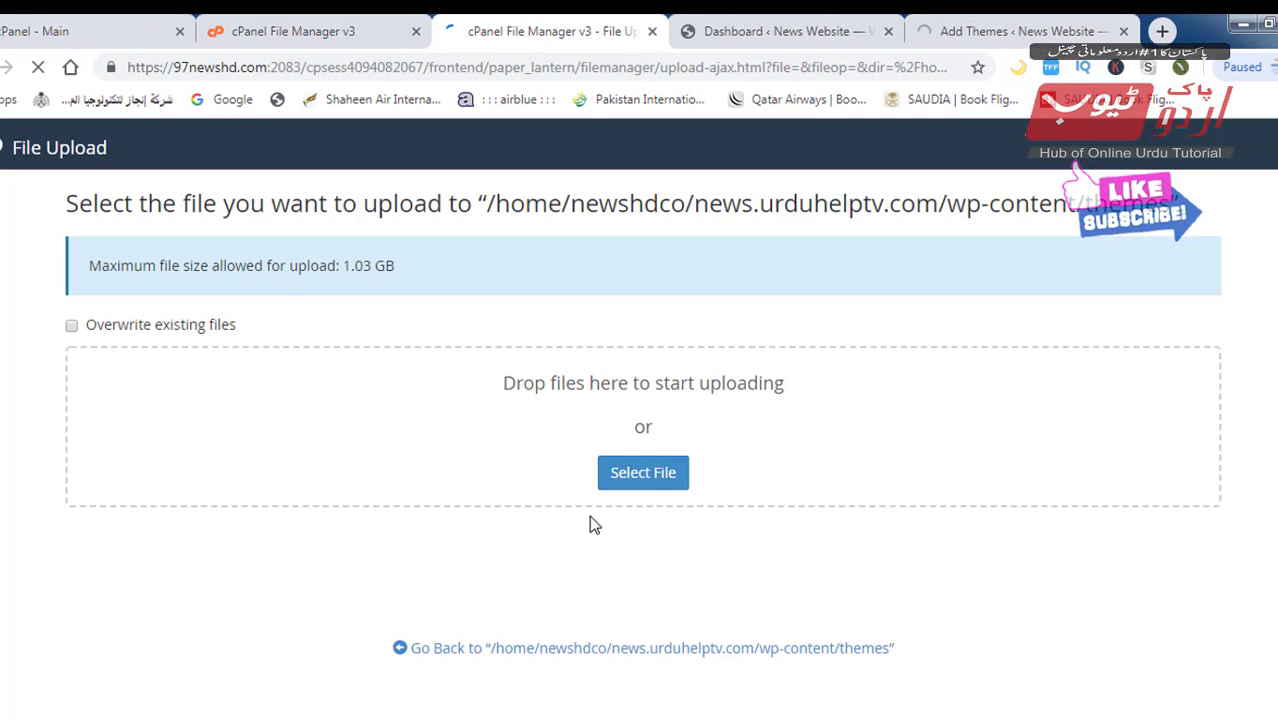
left_click_drag(580, 439, 762, 527)
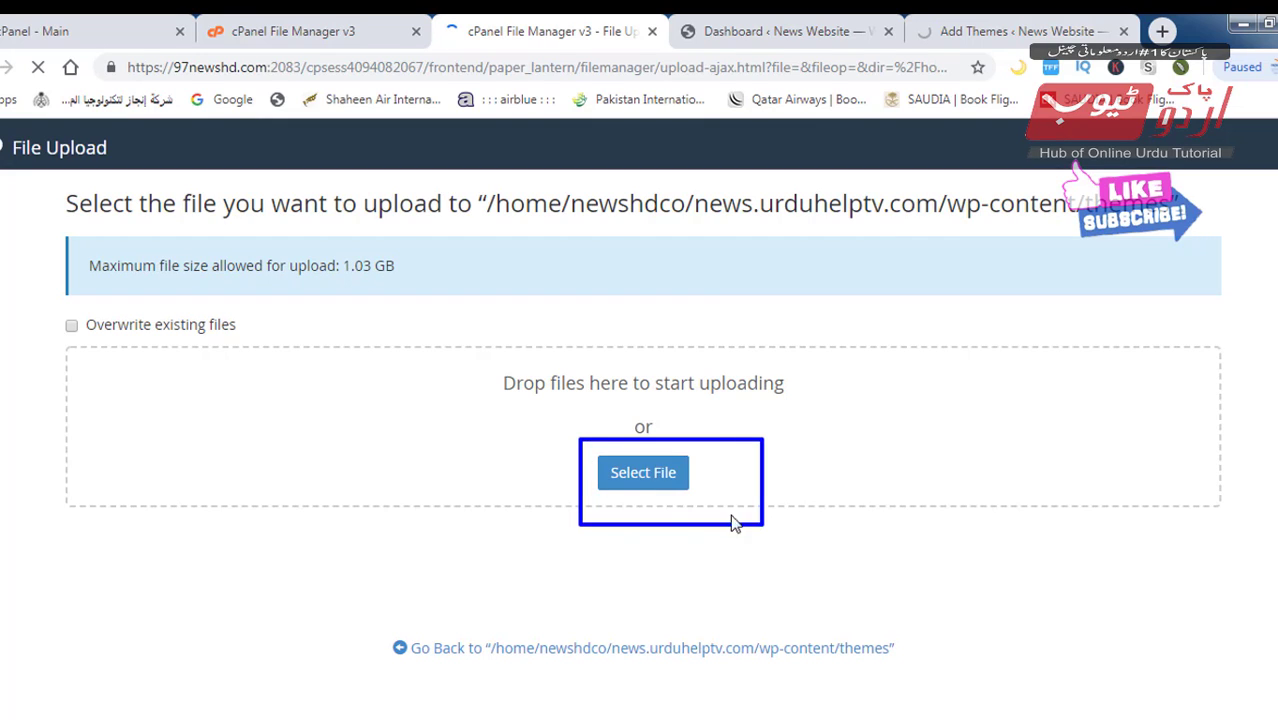
left_click(650, 476)
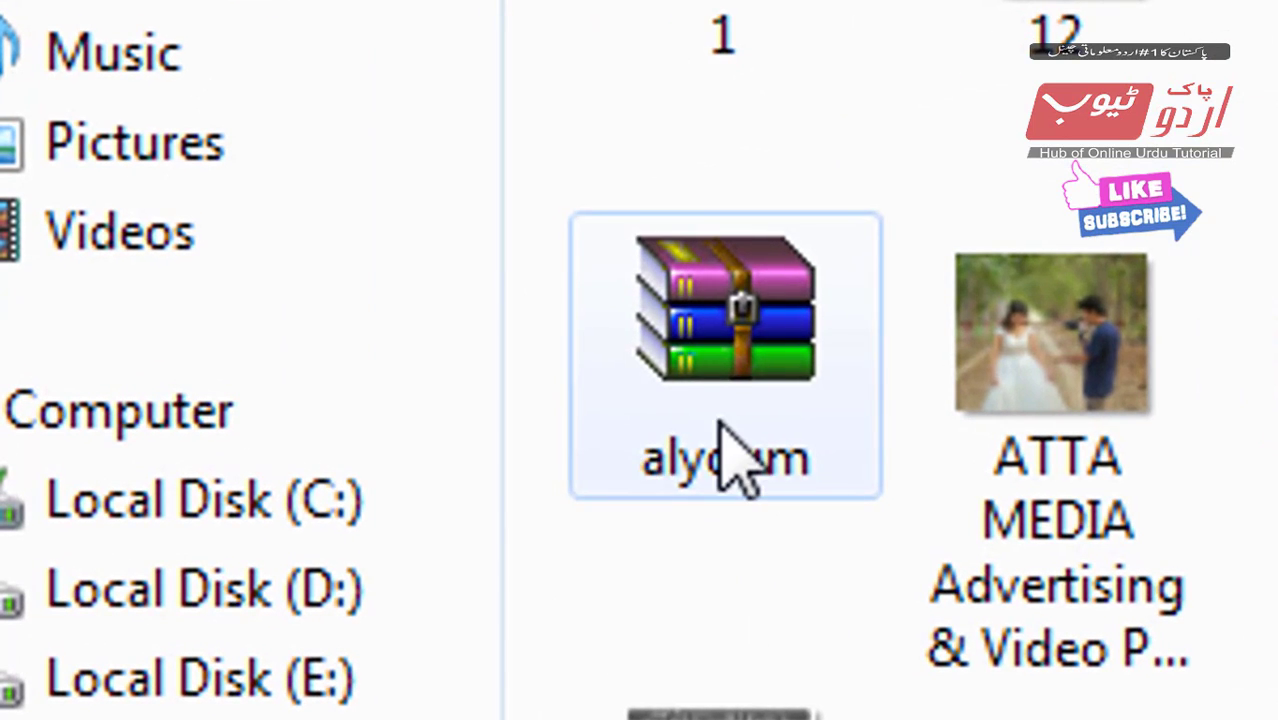
left_click(735, 460)
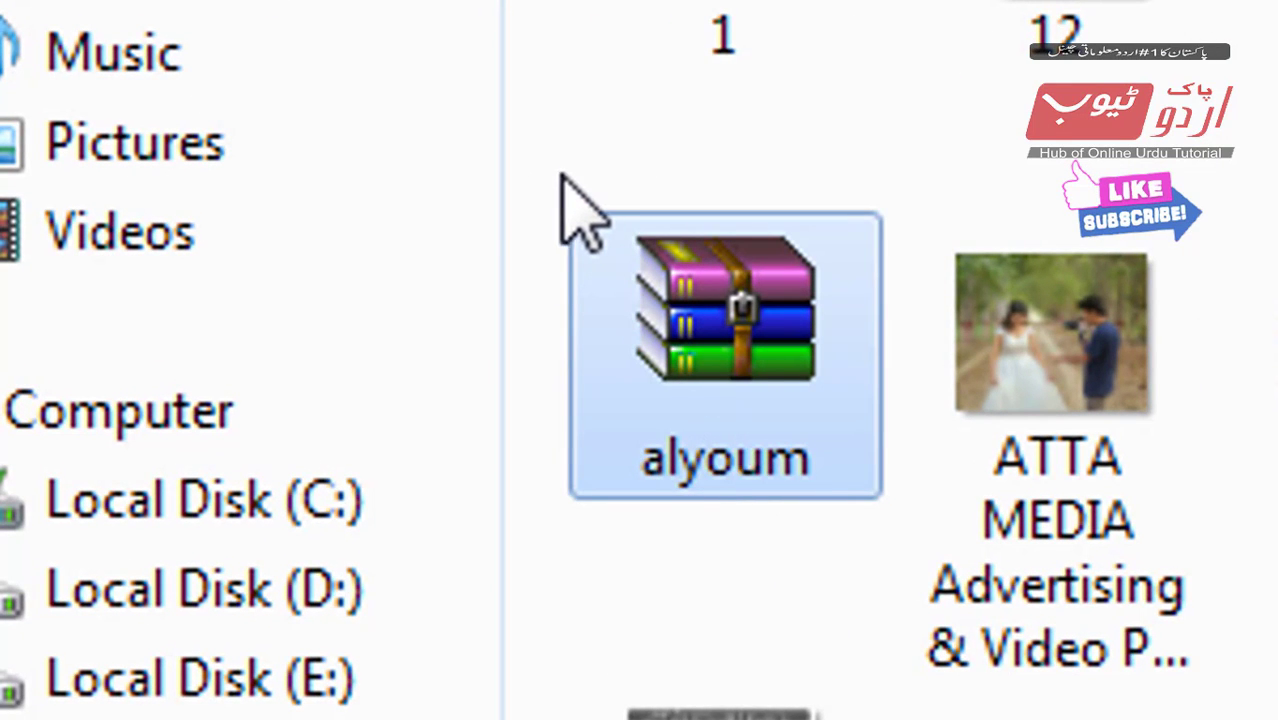
mouse_move(529, 174)
left_mouse_down()
mouse_move(844, 456)
mouse_move(911, 533)
left_mouse_up()
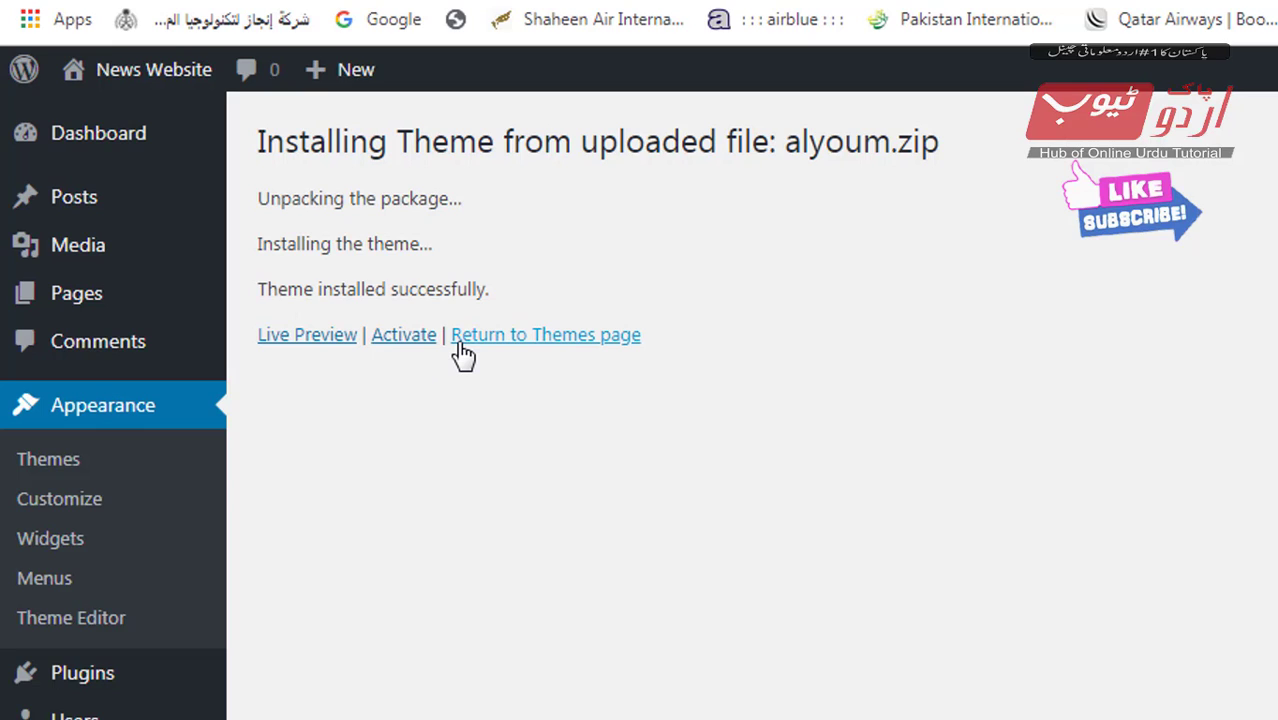
Step: Activate the installed alyoum theme in WordPress and continue past the welcome page of its setup wizard
left_click_drag(357, 307, 455, 380)
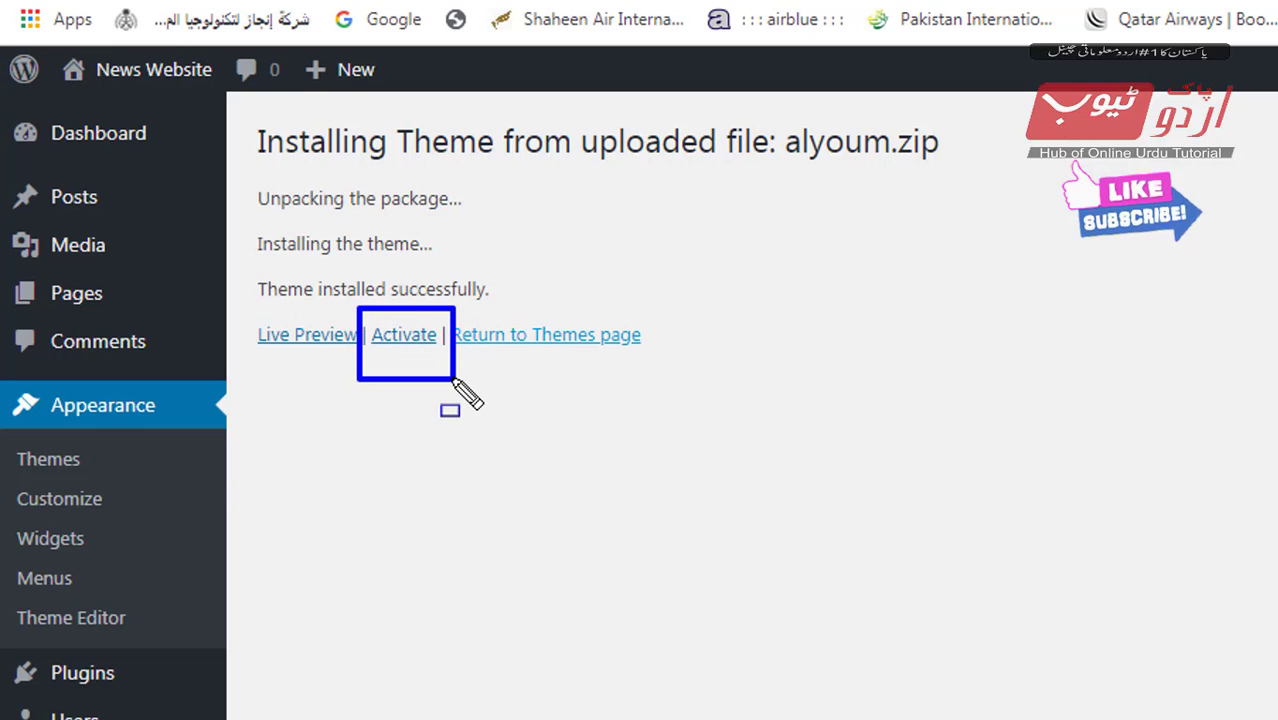
left_click(409, 342)
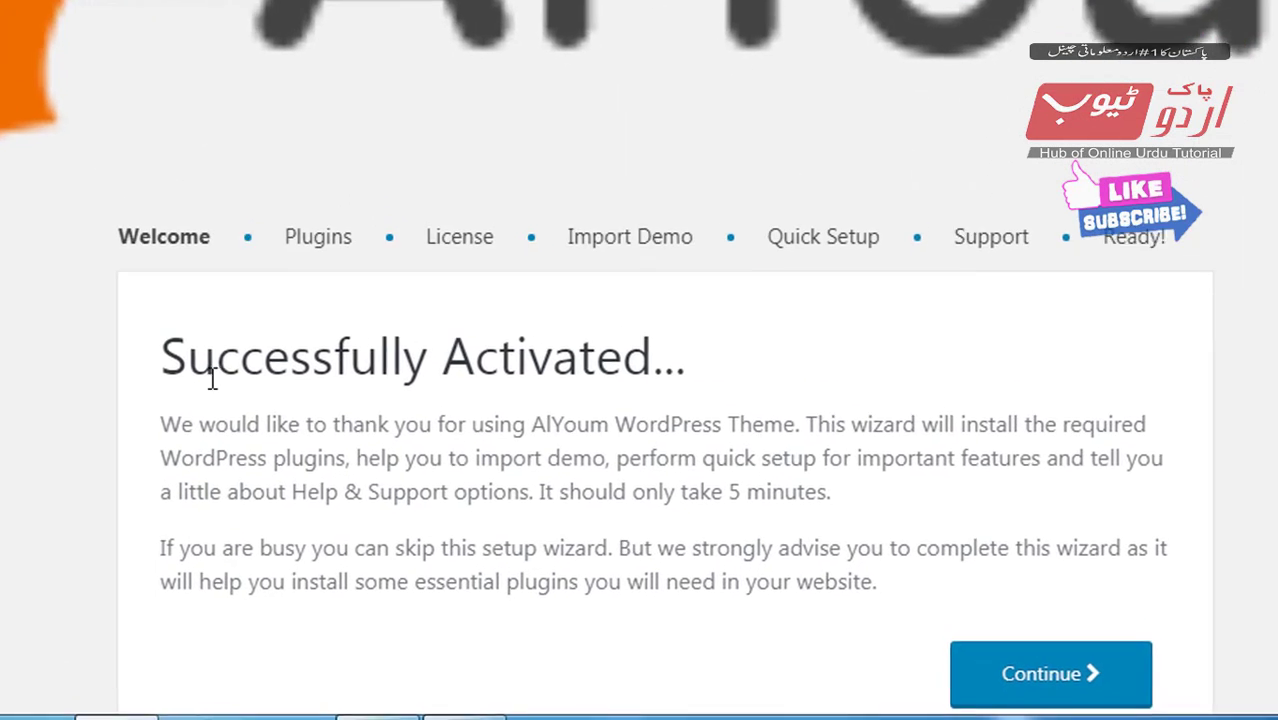
left_click_drag(160, 357, 677, 387)
left_click(669, 380)
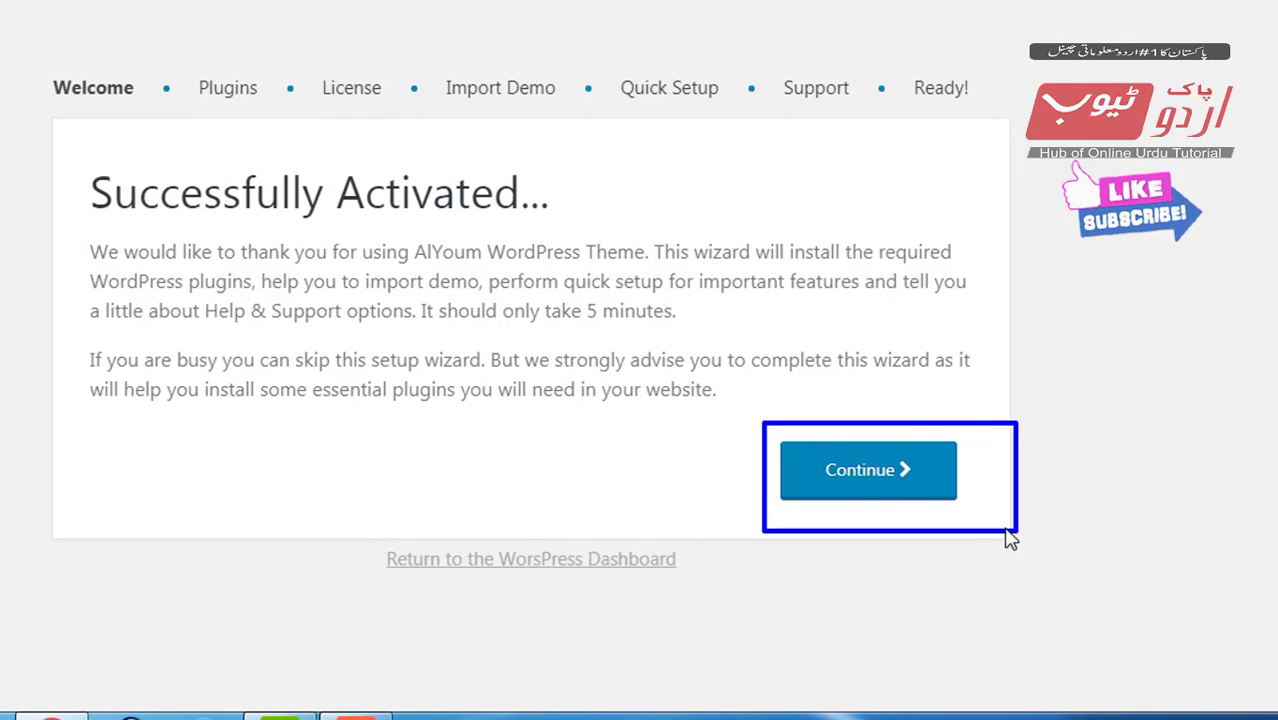
left_click(878, 498)
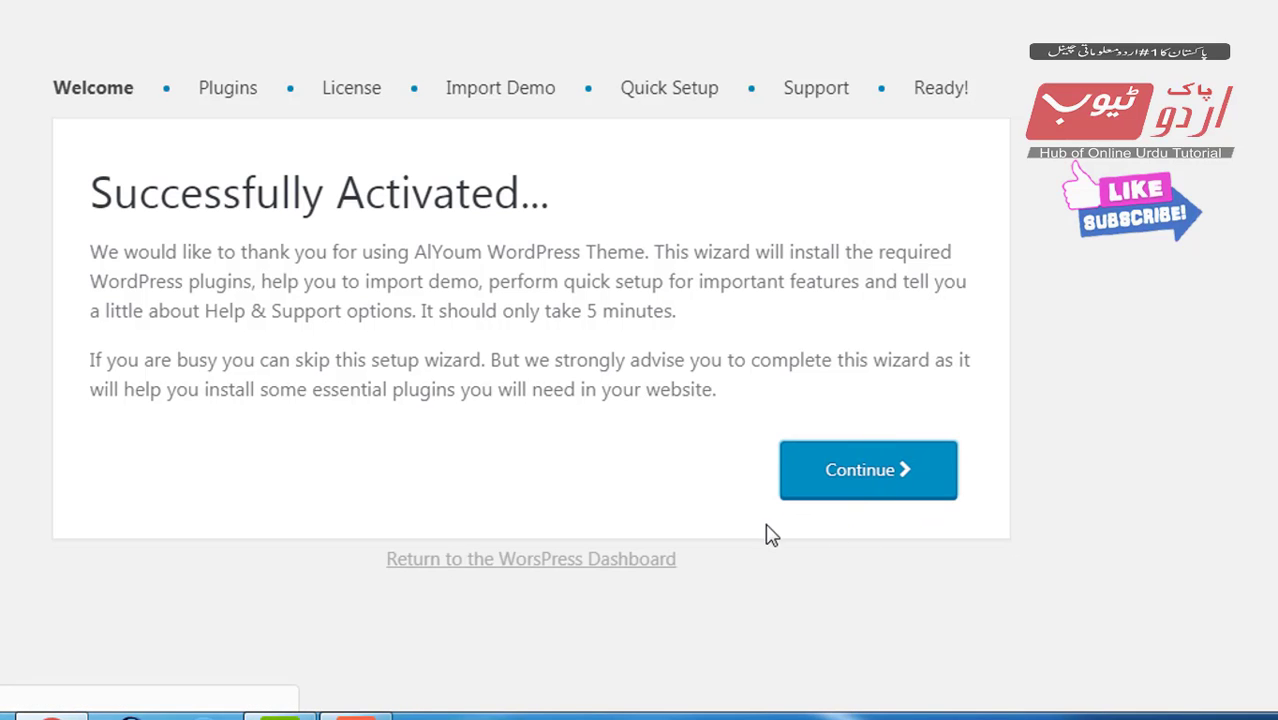
Step: Install the default plugins in the AlYoum setup wizard and return from its License page to the WordPress dashboard
scroll(840, 500, "down", 4)
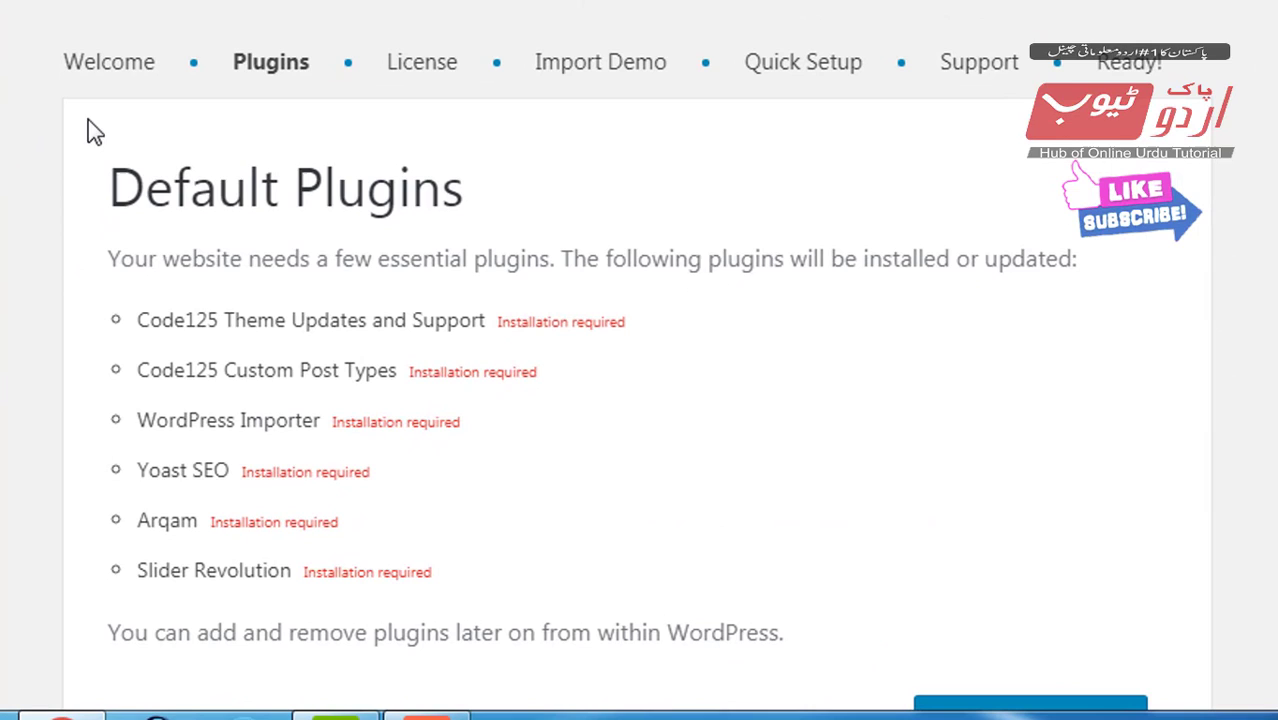
mouse_move(88, 119)
left_mouse_down()
mouse_move(97, 177)
mouse_move(468, 242)
mouse_move(520, 265)
left_mouse_up()
scroll(887, 384, "down", 3)
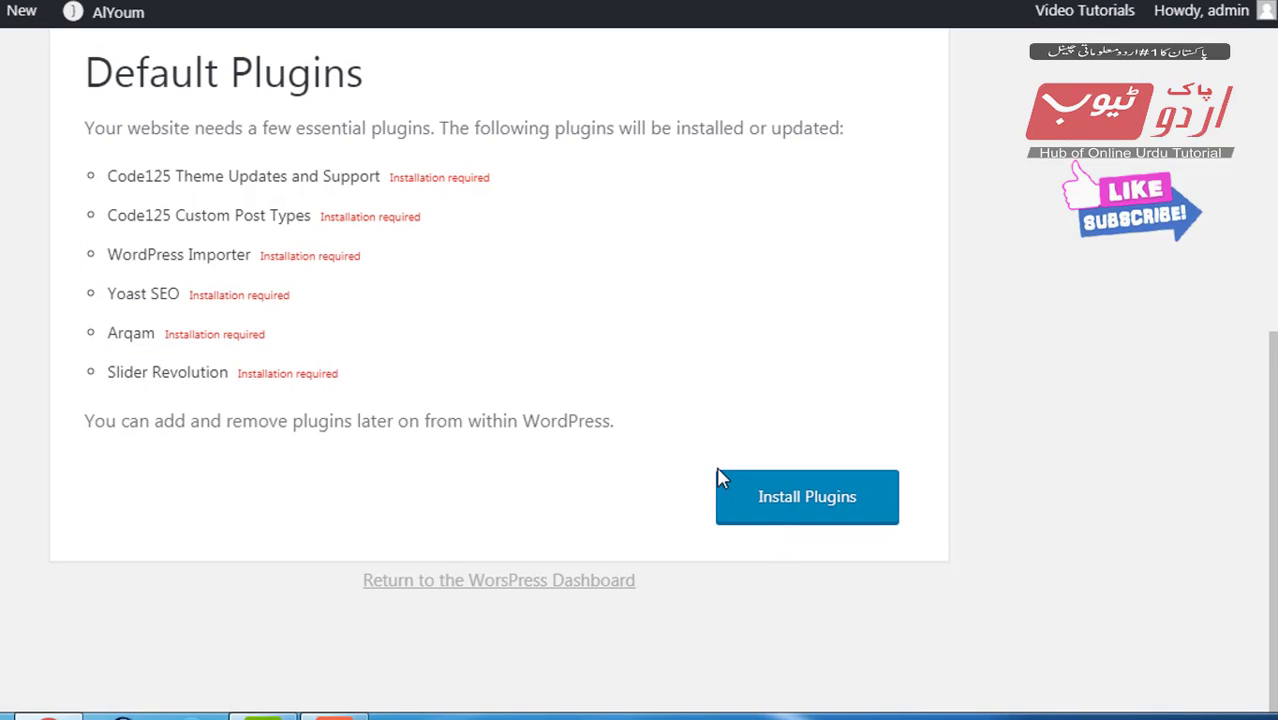
left_click(818, 496)
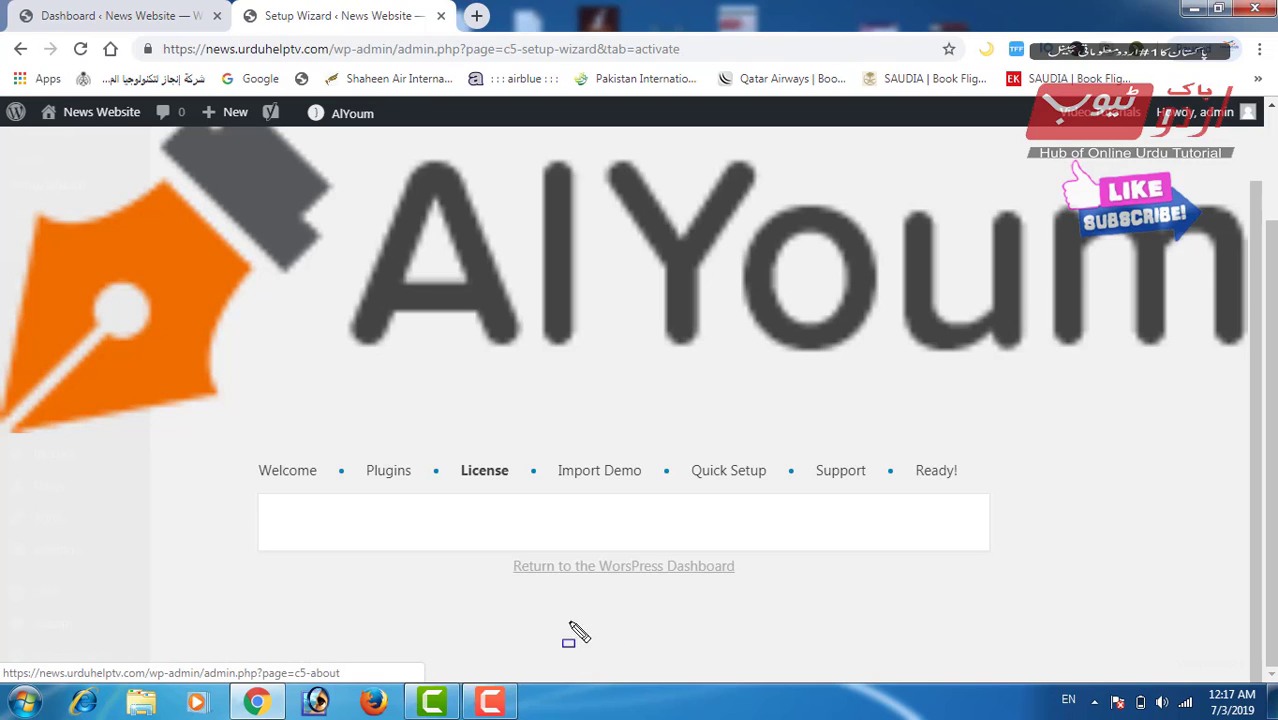
mouse_move(494, 540)
left_mouse_down()
mouse_move(860, 618)
mouse_move(788, 610)
left_mouse_up()
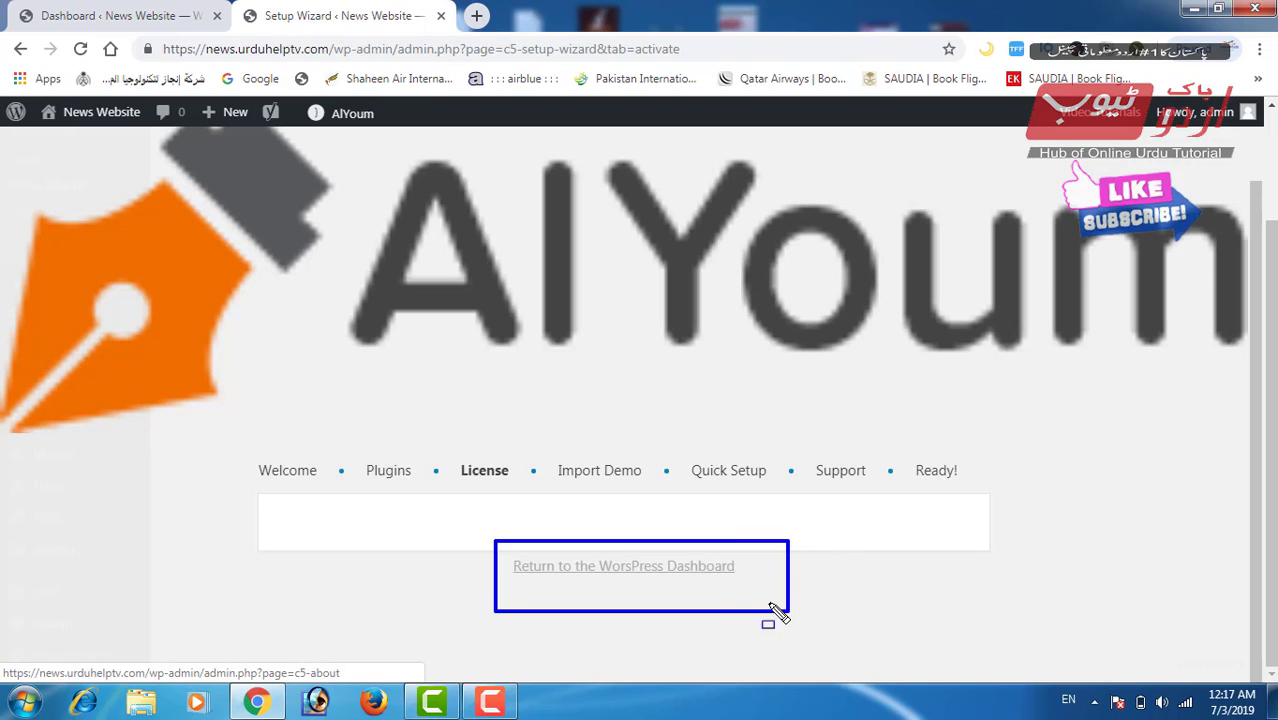
left_click(704, 570)
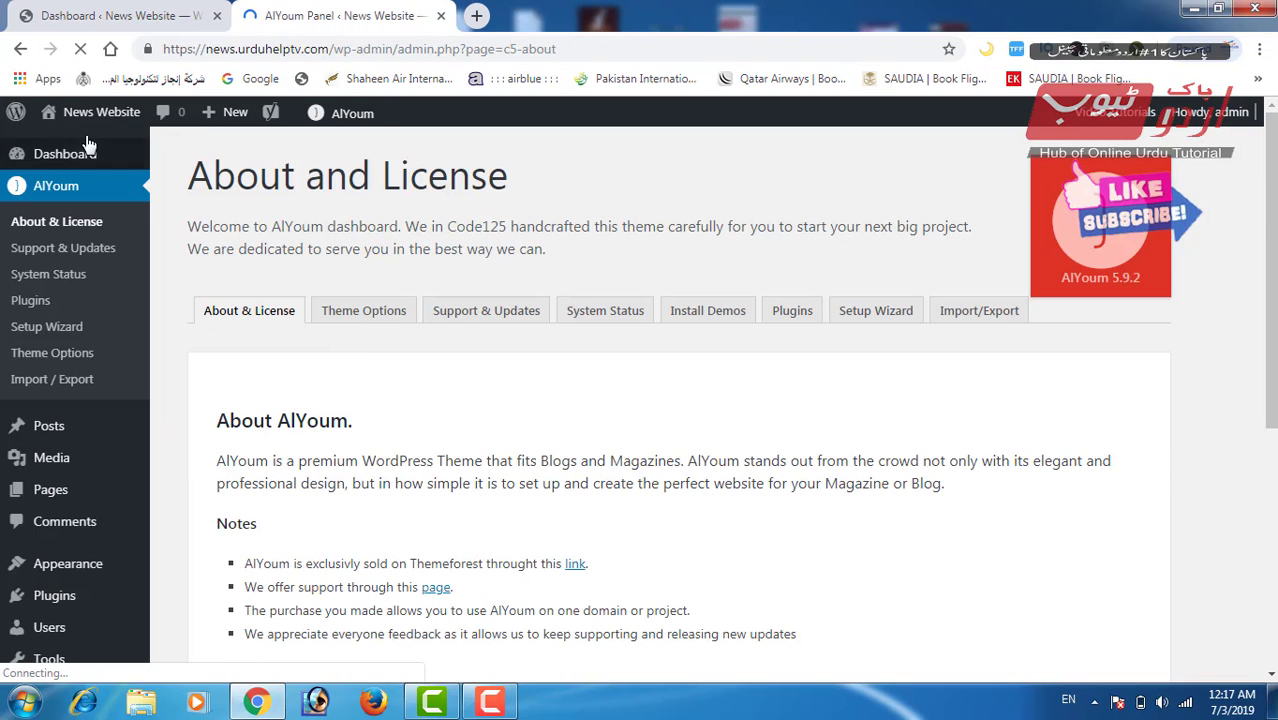
Step: Visit the site in a new tab and look over its home page under the AlYoum theme down to the footer
mouse_move(88, 116)
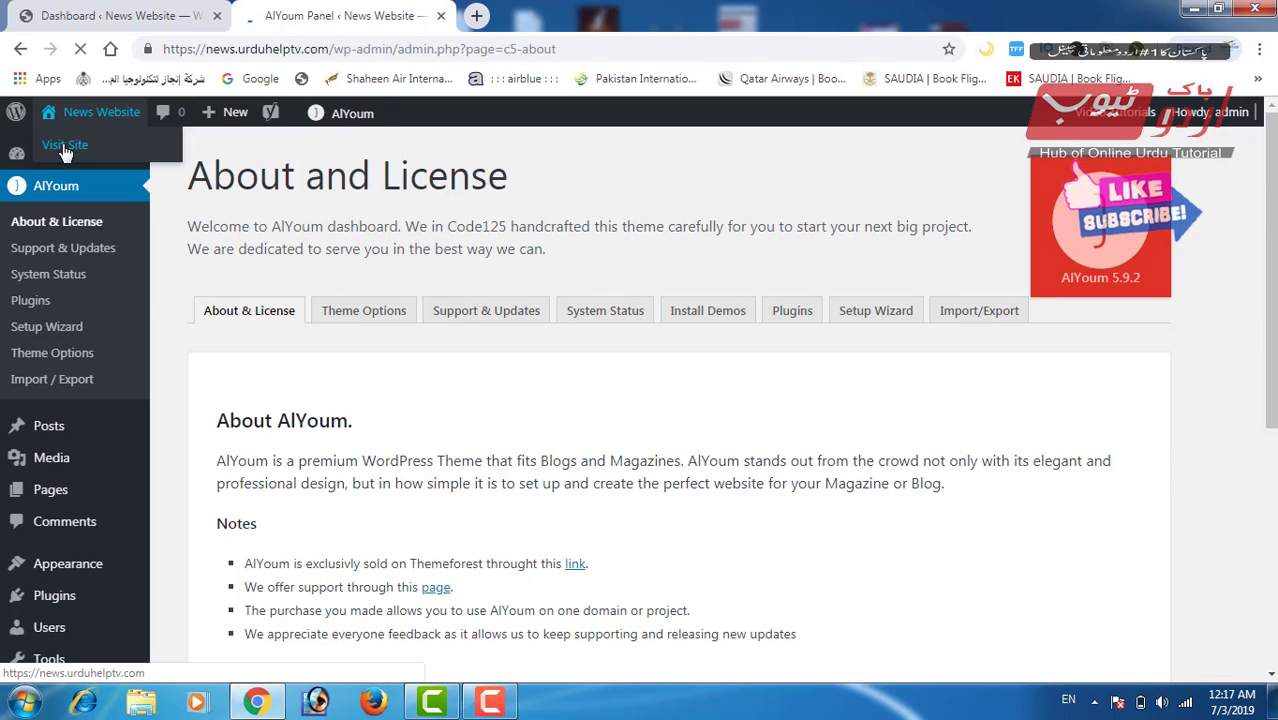
right_click(64, 150)
left_click(110, 160)
left_click(600, 18)
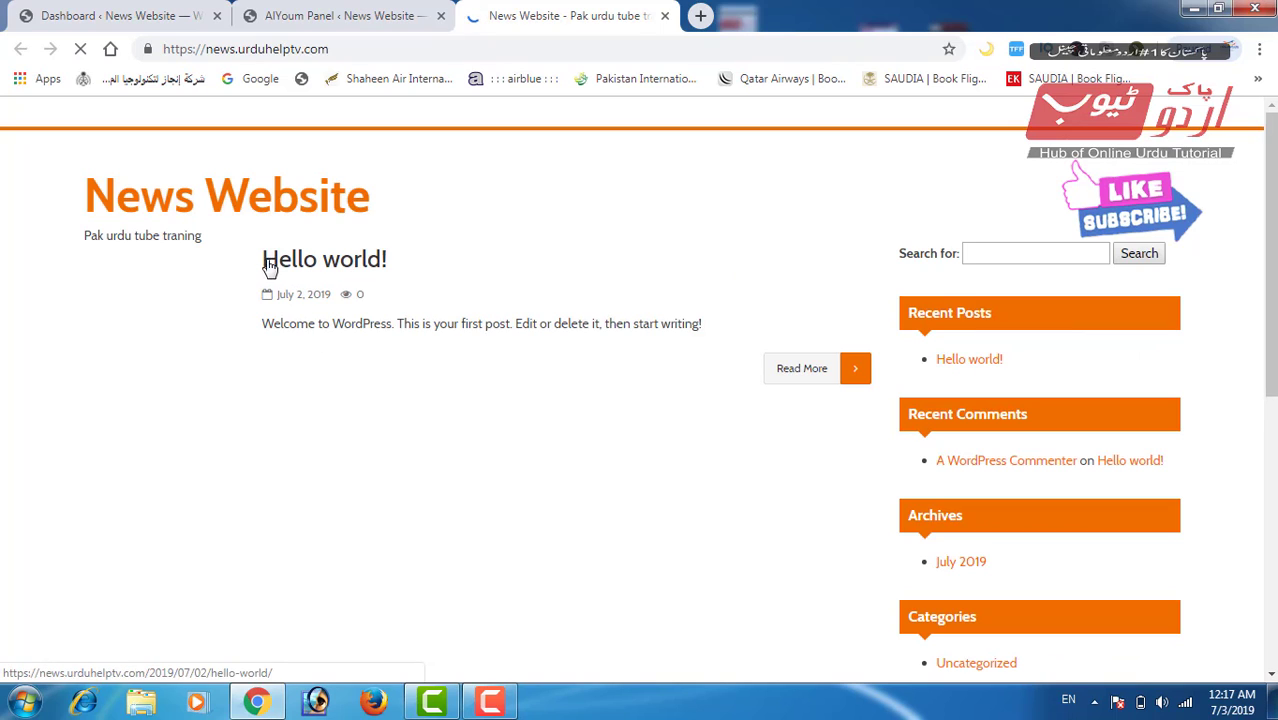
left_click_drag(257, 254, 622, 365)
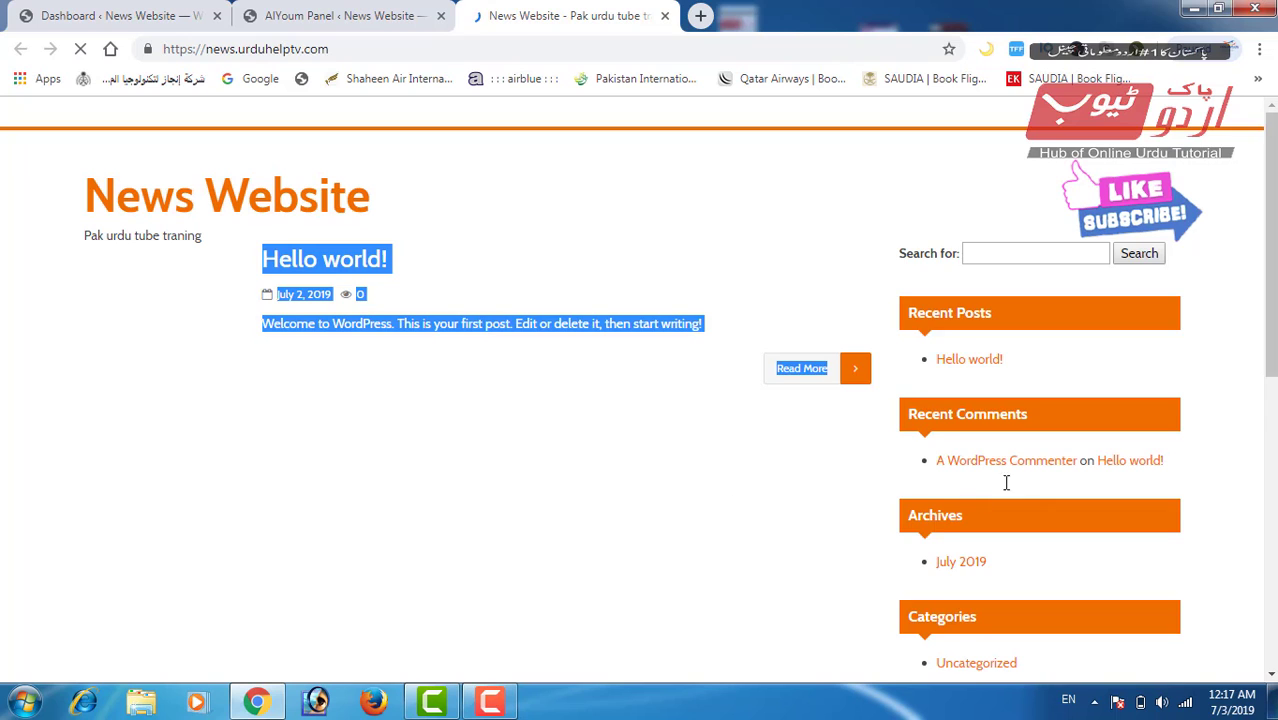
scroll(1050, 420, "down", 4)
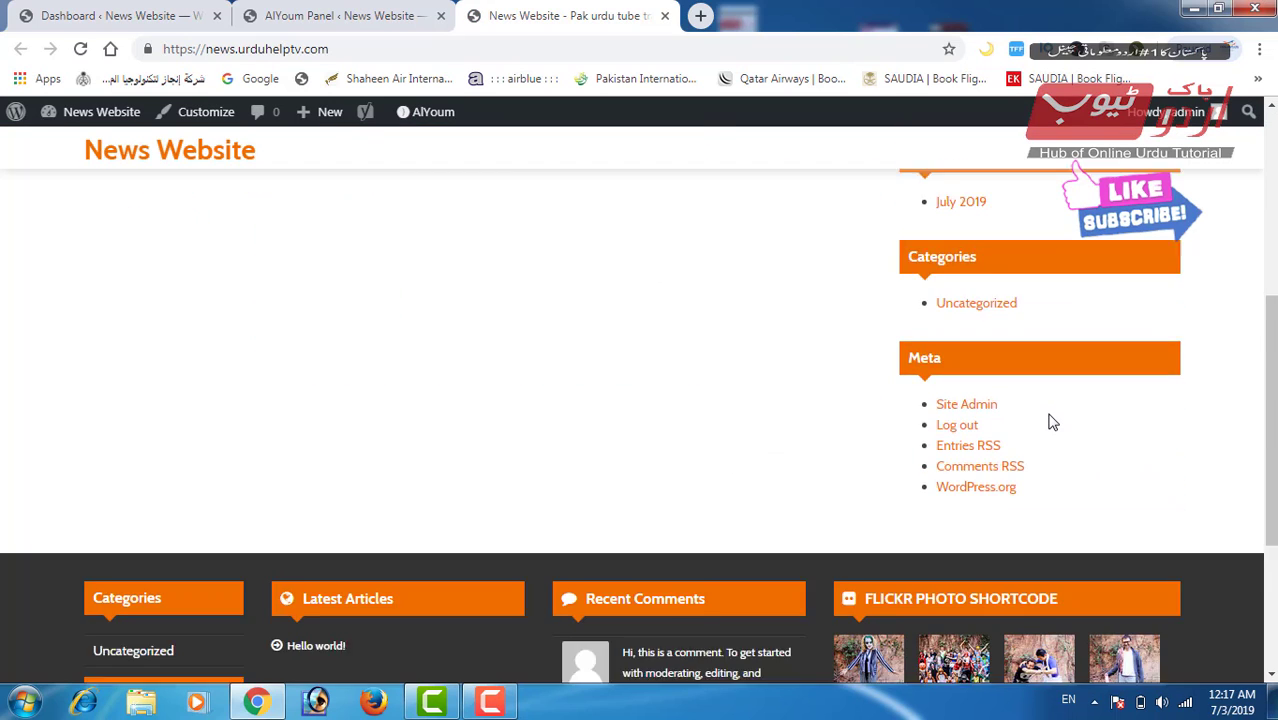
scroll(1050, 420, "down", 3)
scroll(1050, 420, "up", 10)
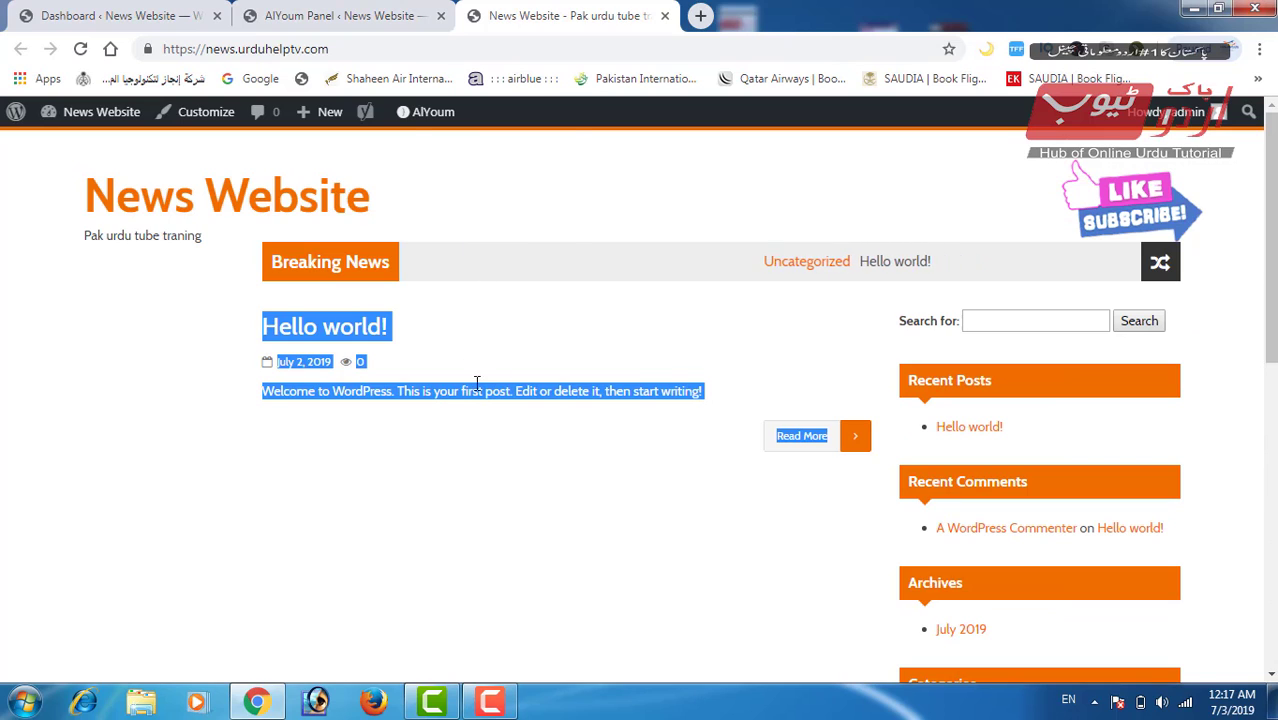
Step: Open the AlYoum Theme Options page from the site's front end and bring up its Website Logo section
mouse_move(436, 116)
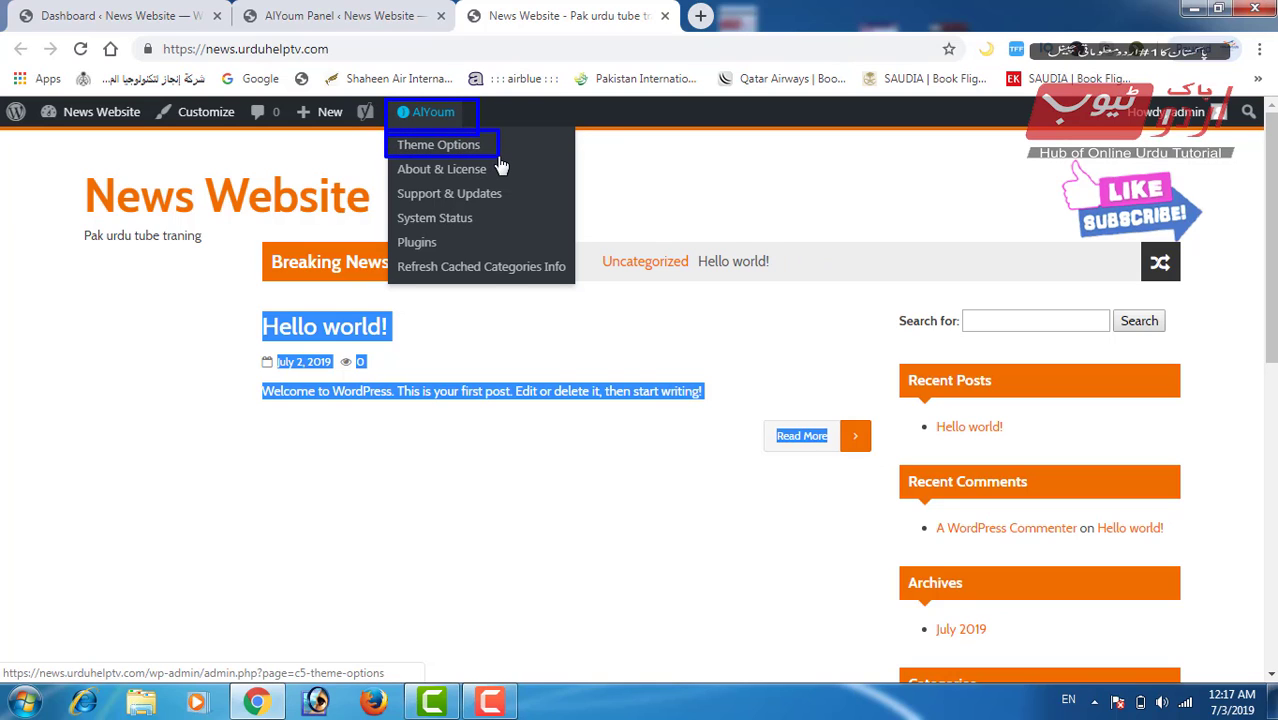
left_click(438, 146)
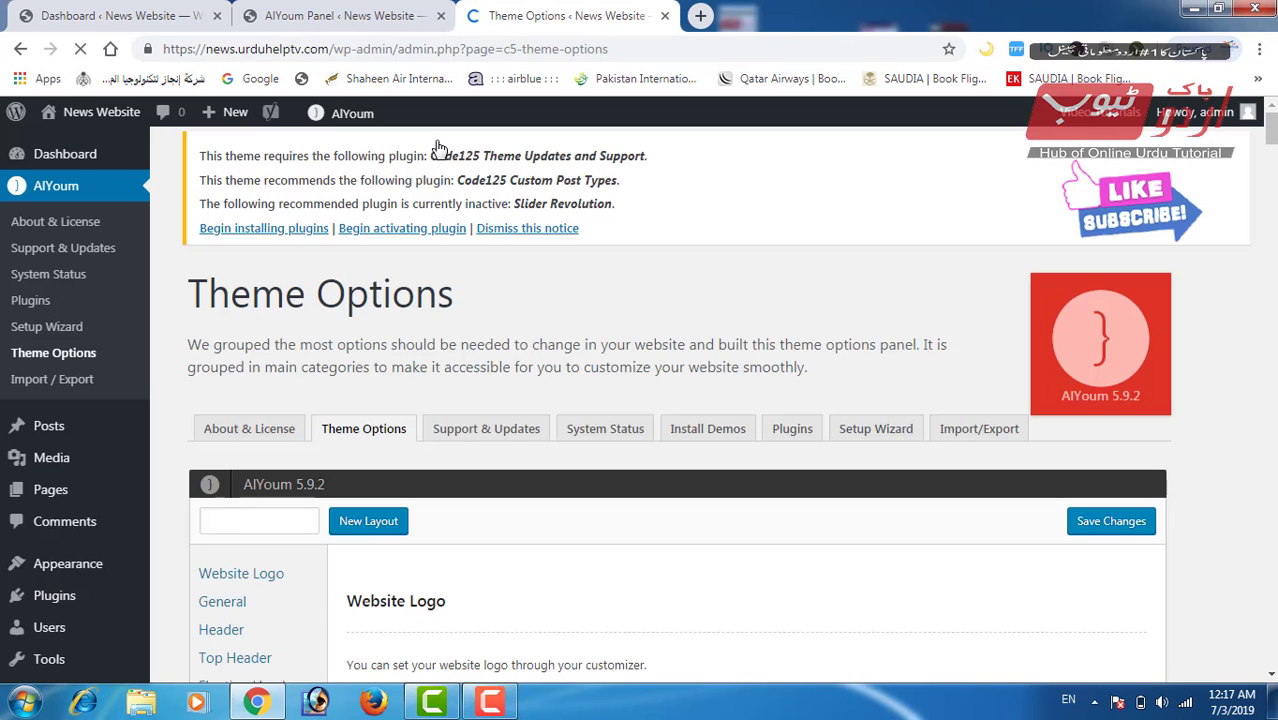
scroll(752, 396, "down", 2)
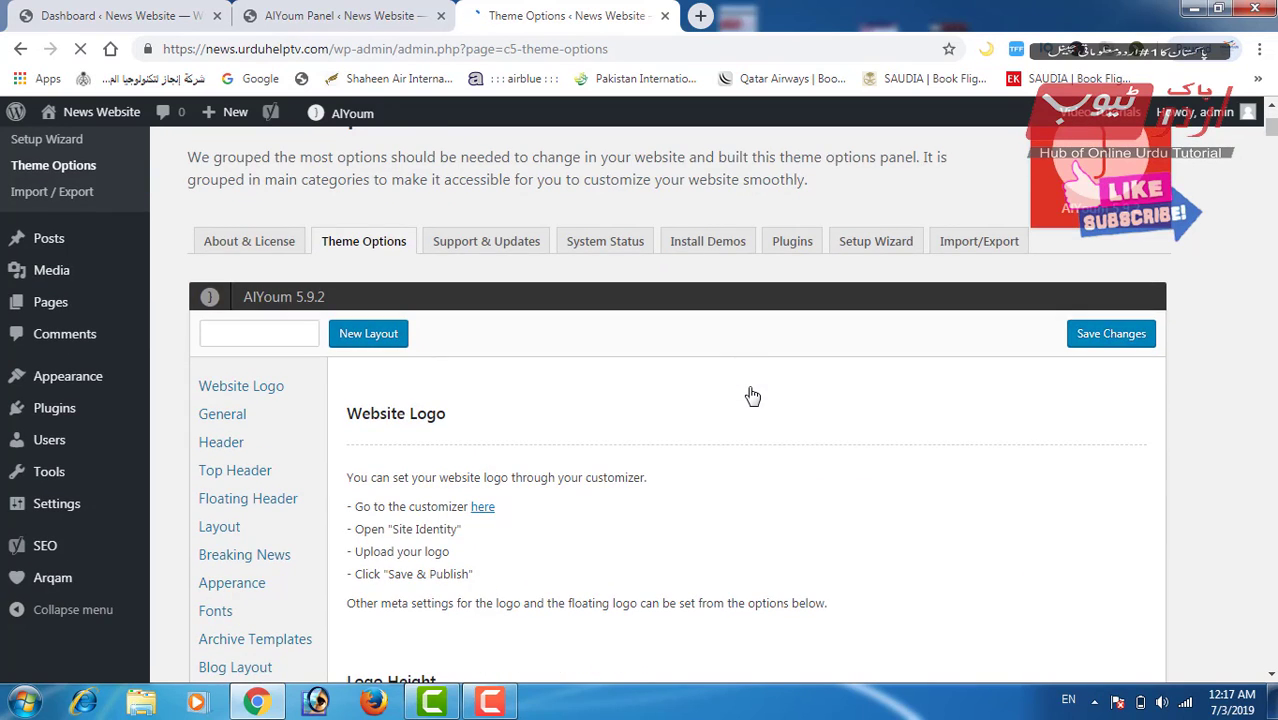
Step: Open the Install Demos page of the AlYoum theme from its Theme Options page
scroll(754, 396, "down", 3)
scroll(754, 396, "up", 4)
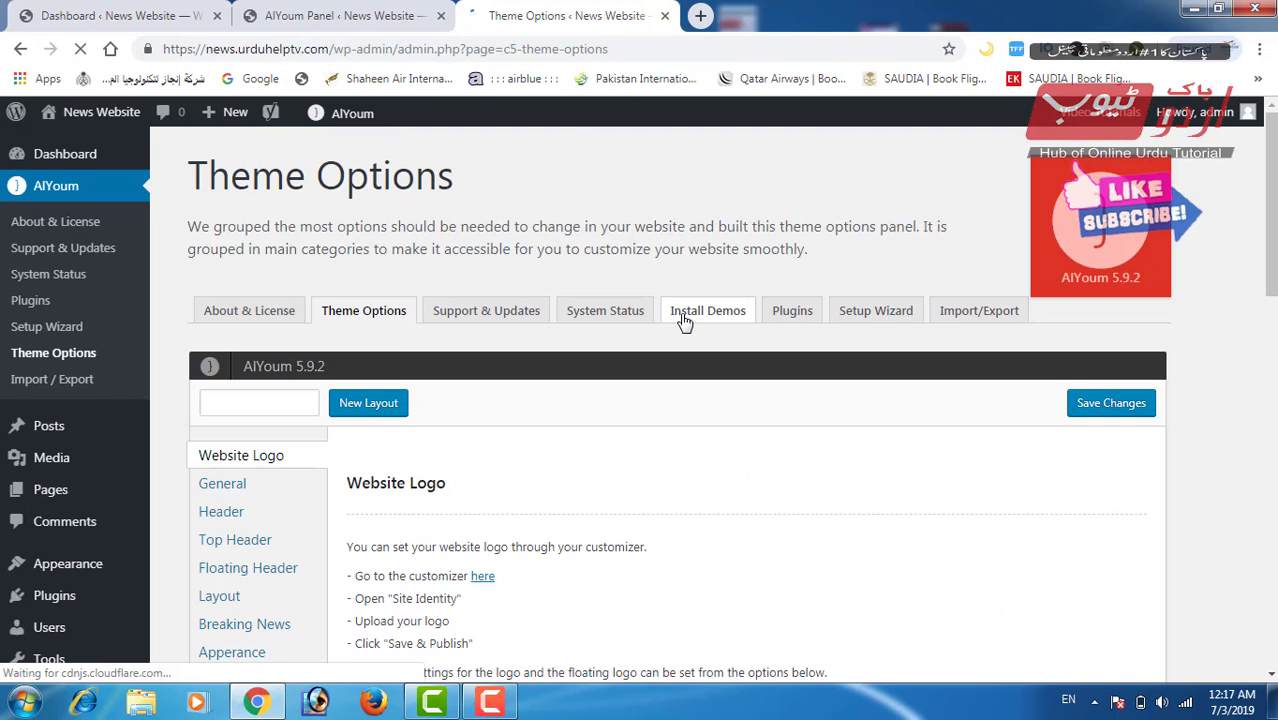
left_click(746, 325)
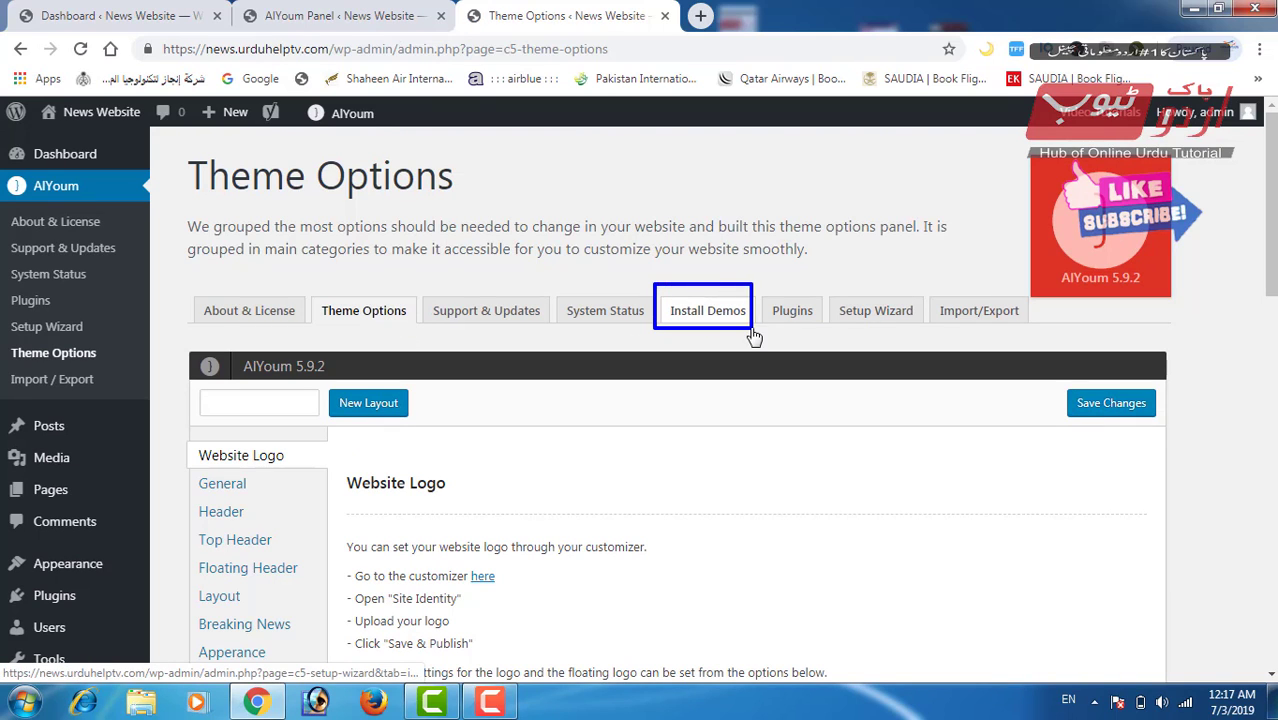
left_click(725, 318)
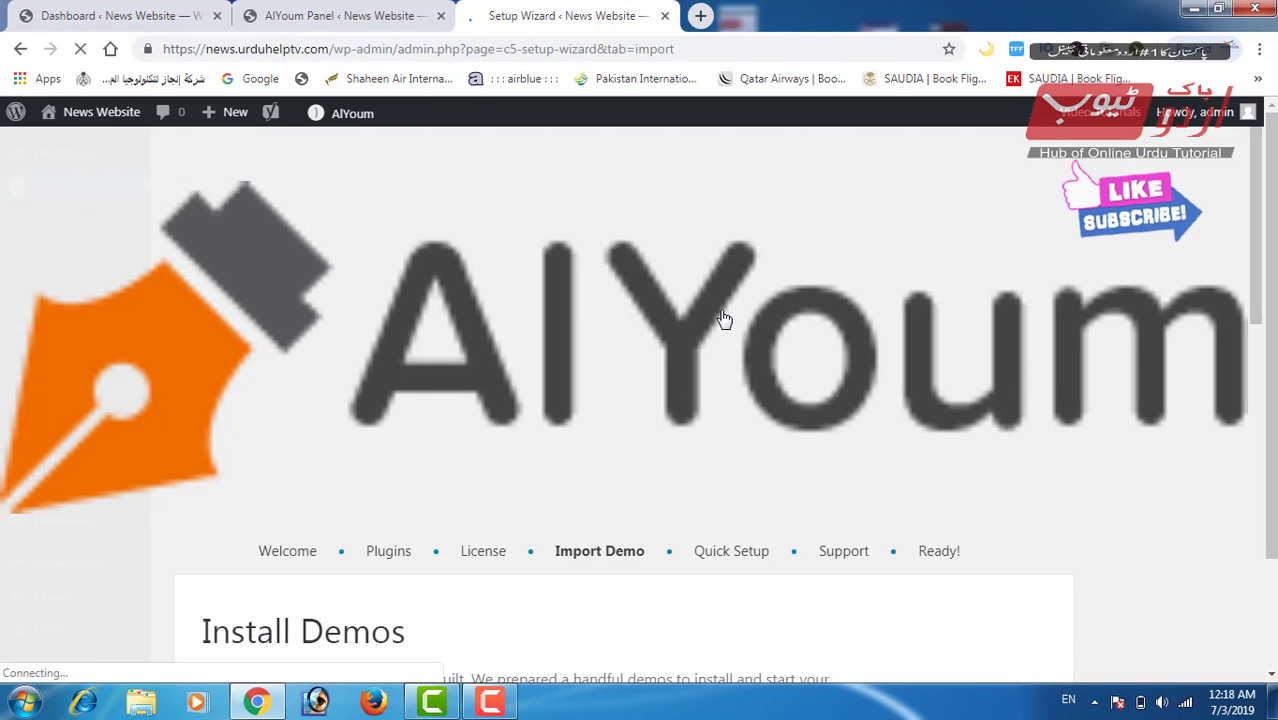
Step: Look over the available AlYoum demos and install the complete Demo 1
scroll(788, 408, "down", 3)
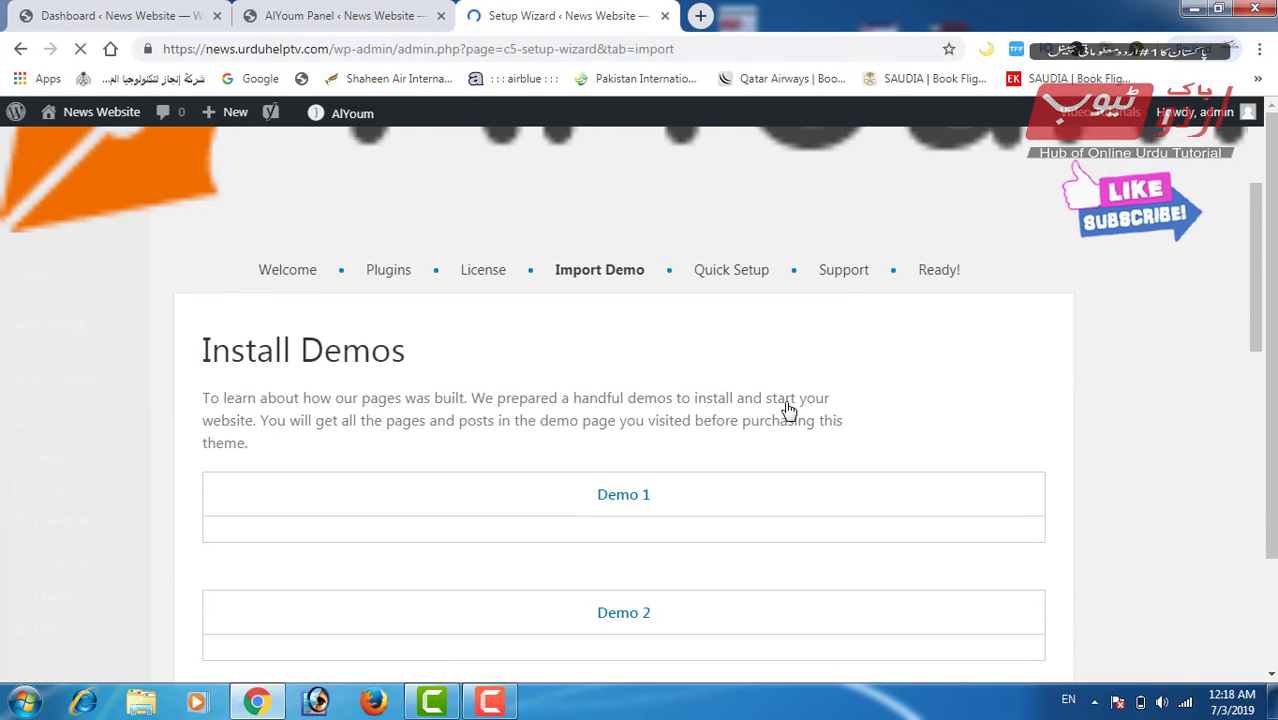
scroll(788, 408, "down", 2)
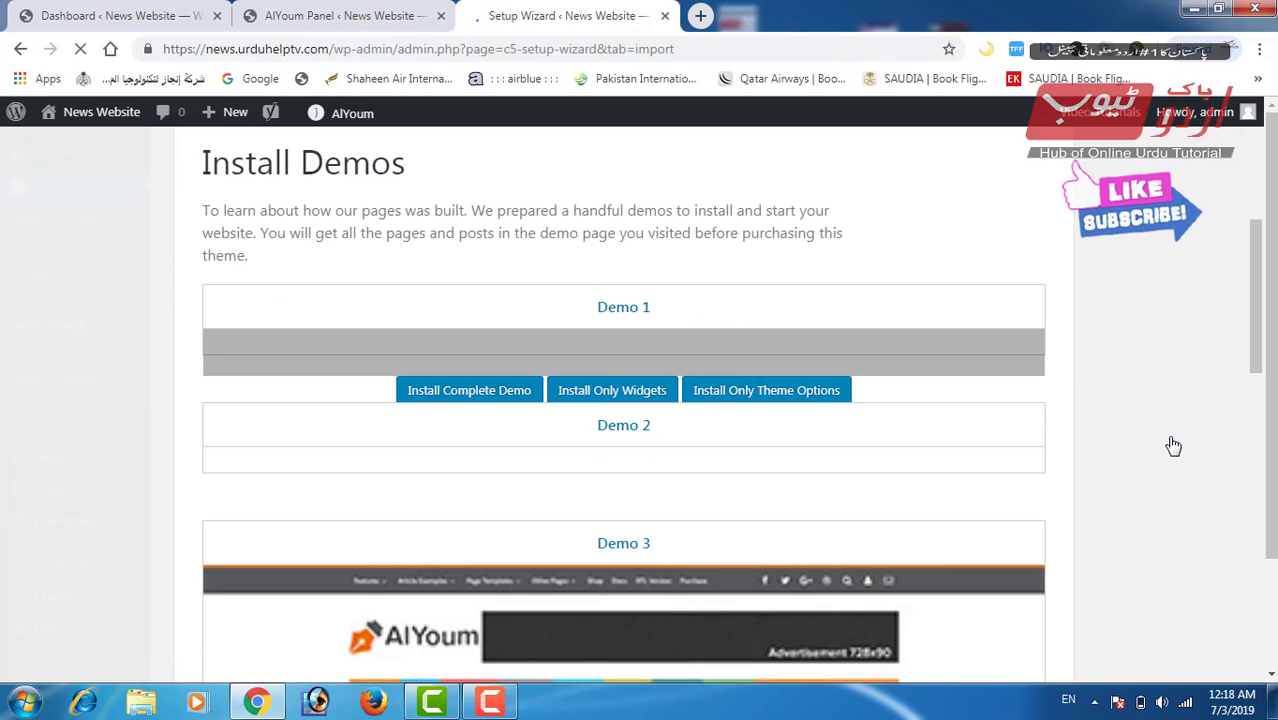
scroll(1115, 447, "down", 3)
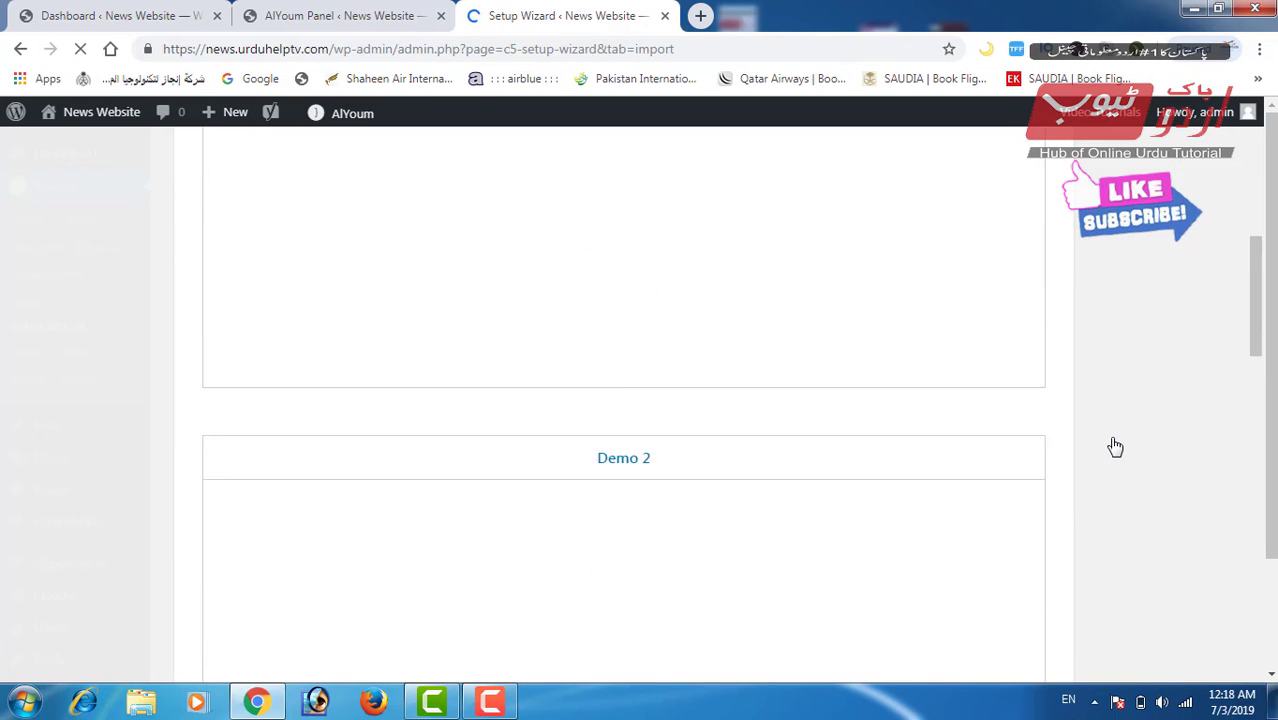
scroll(1115, 447, "up", 2)
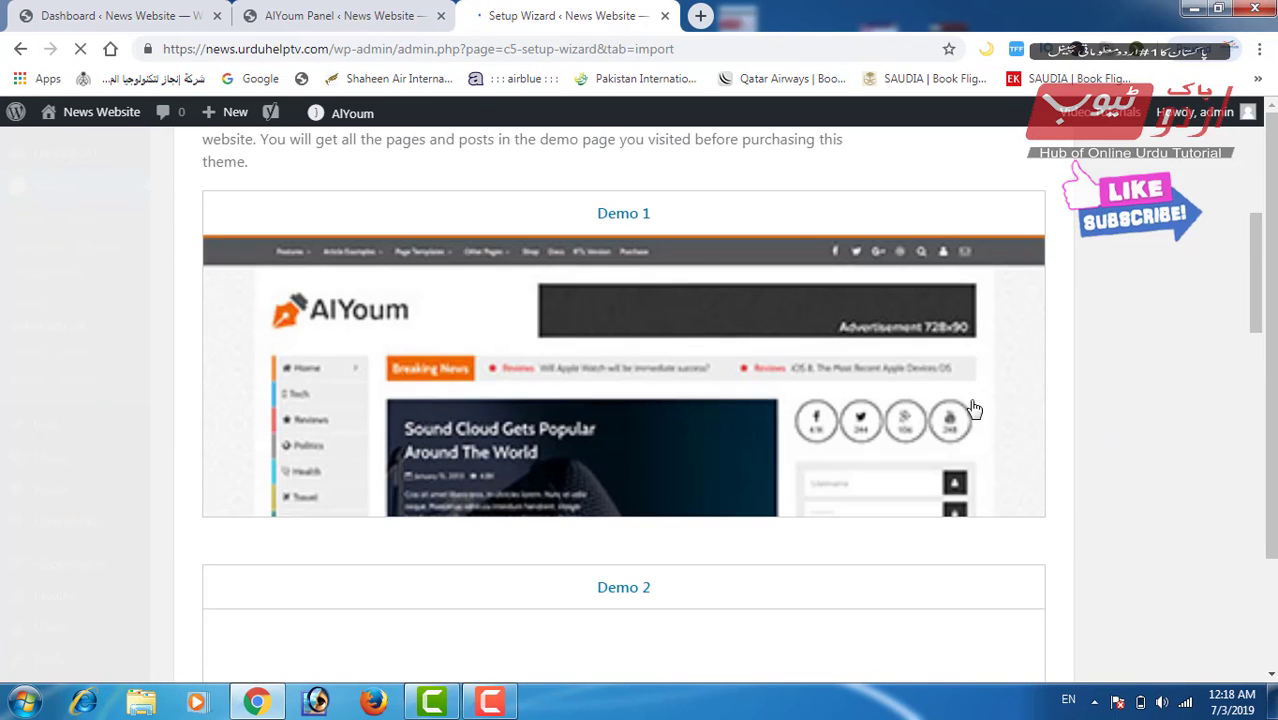
mouse_move(973, 408)
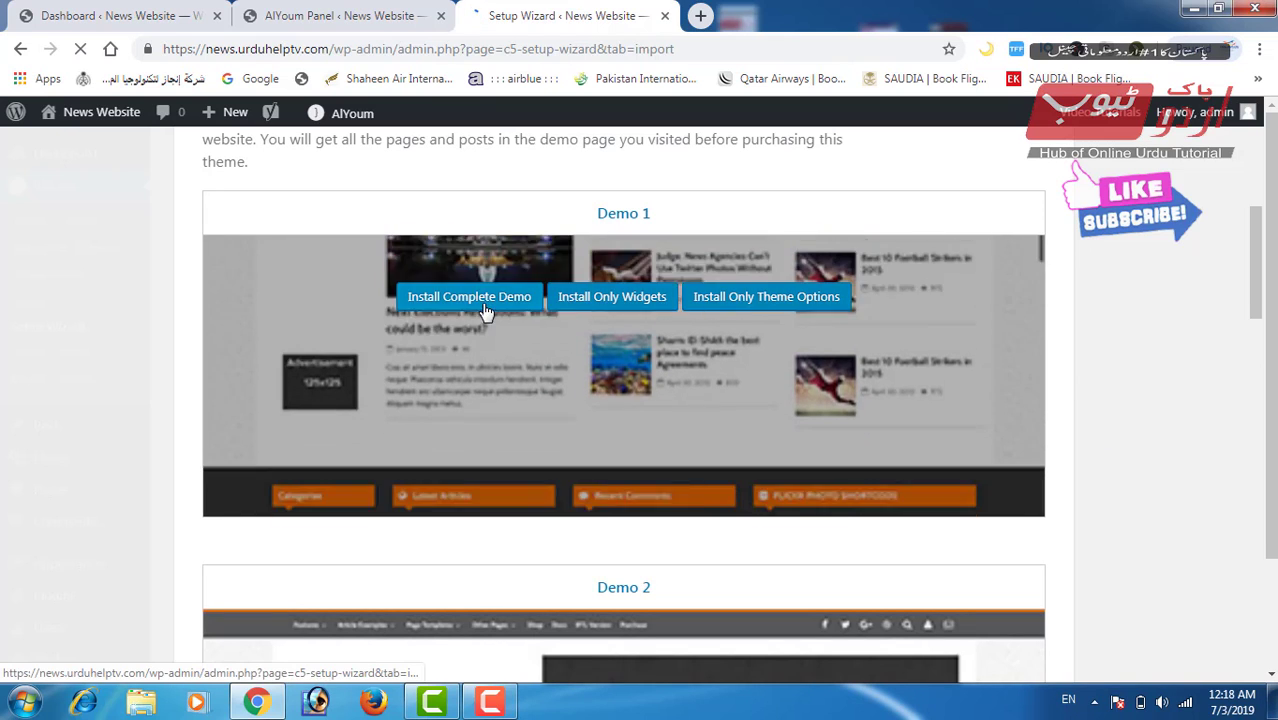
left_click(400, 297)
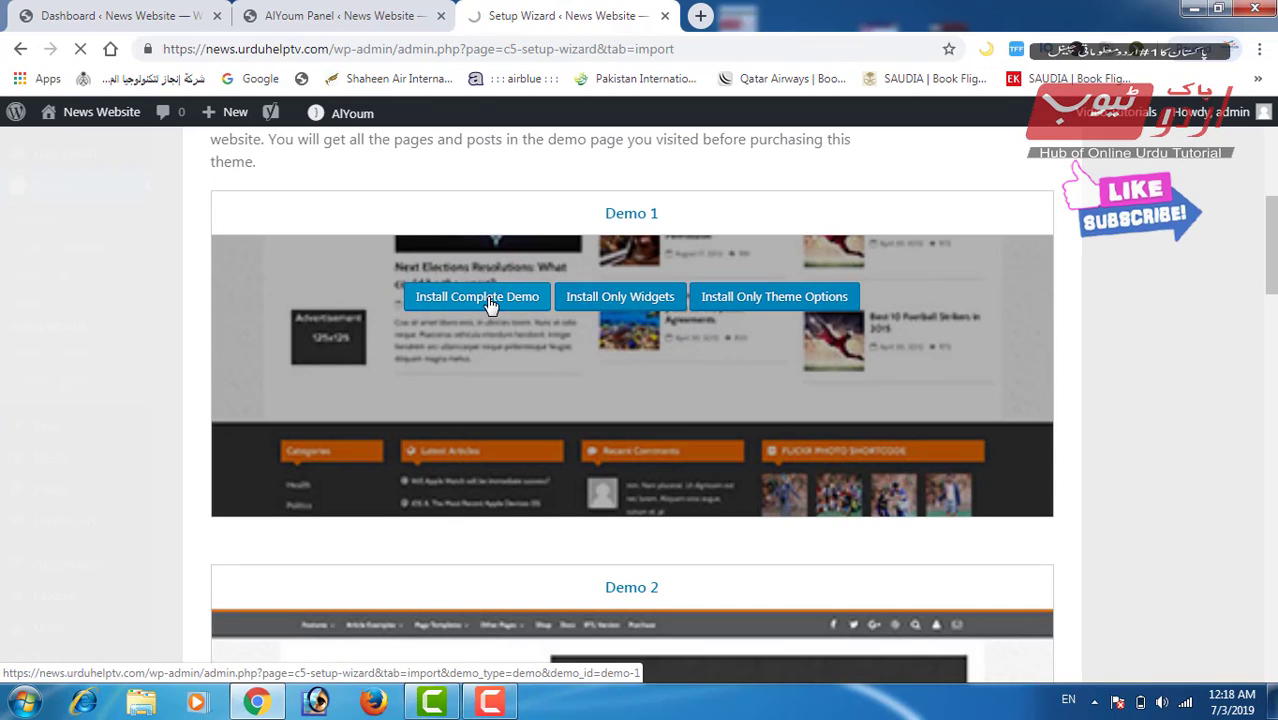
left_click(490, 305)
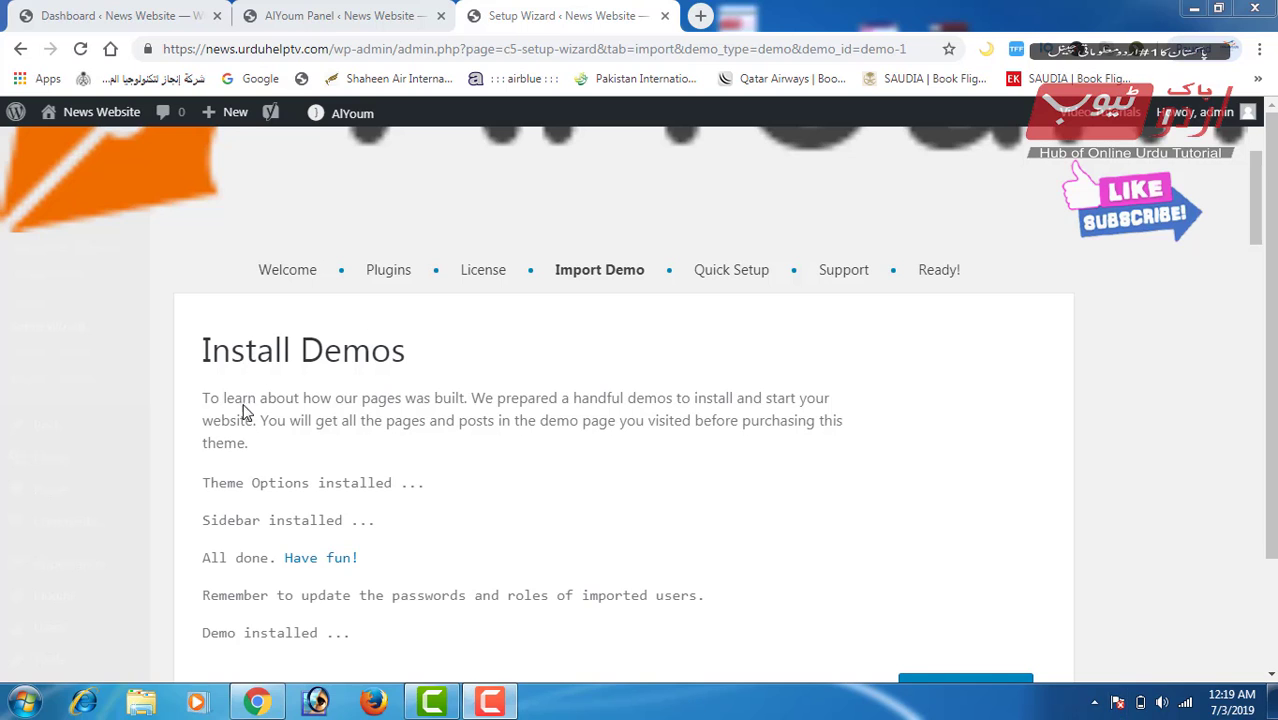
Step: Review the demo import log and continue to the Quick Setup page of the setup wizard
scroll(306, 360, "down", 1)
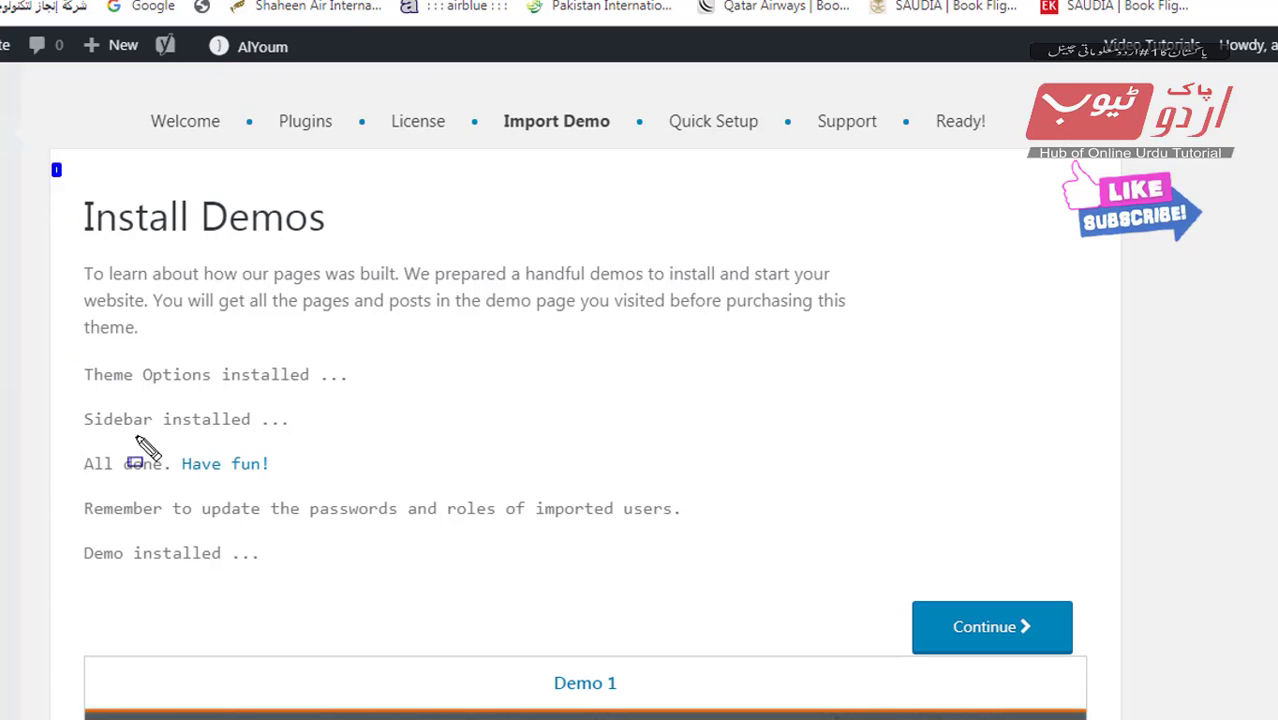
mouse_move(52, 165)
left_mouse_down()
mouse_move(536, 580)
mouse_move(520, 573)
left_mouse_up()
mouse_move(60, 444)
left_mouse_down()
mouse_move(334, 472)
mouse_move(330, 483)
left_mouse_up()
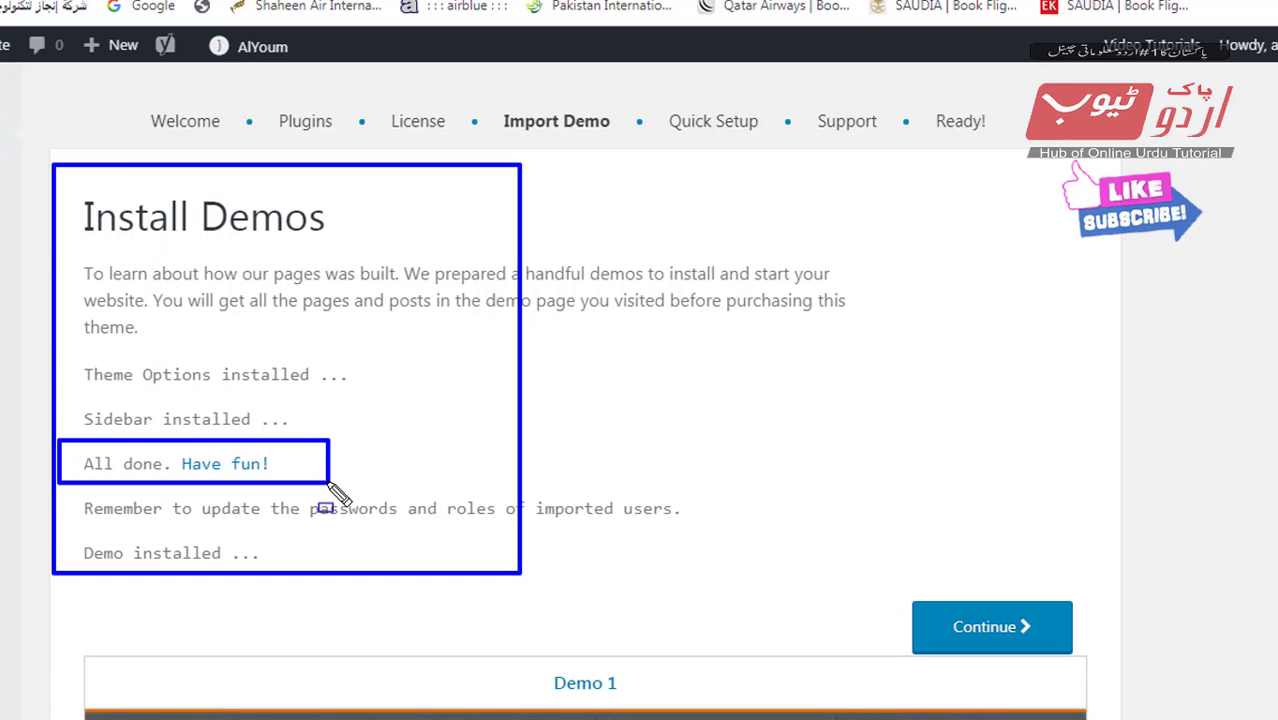
key("Escape")
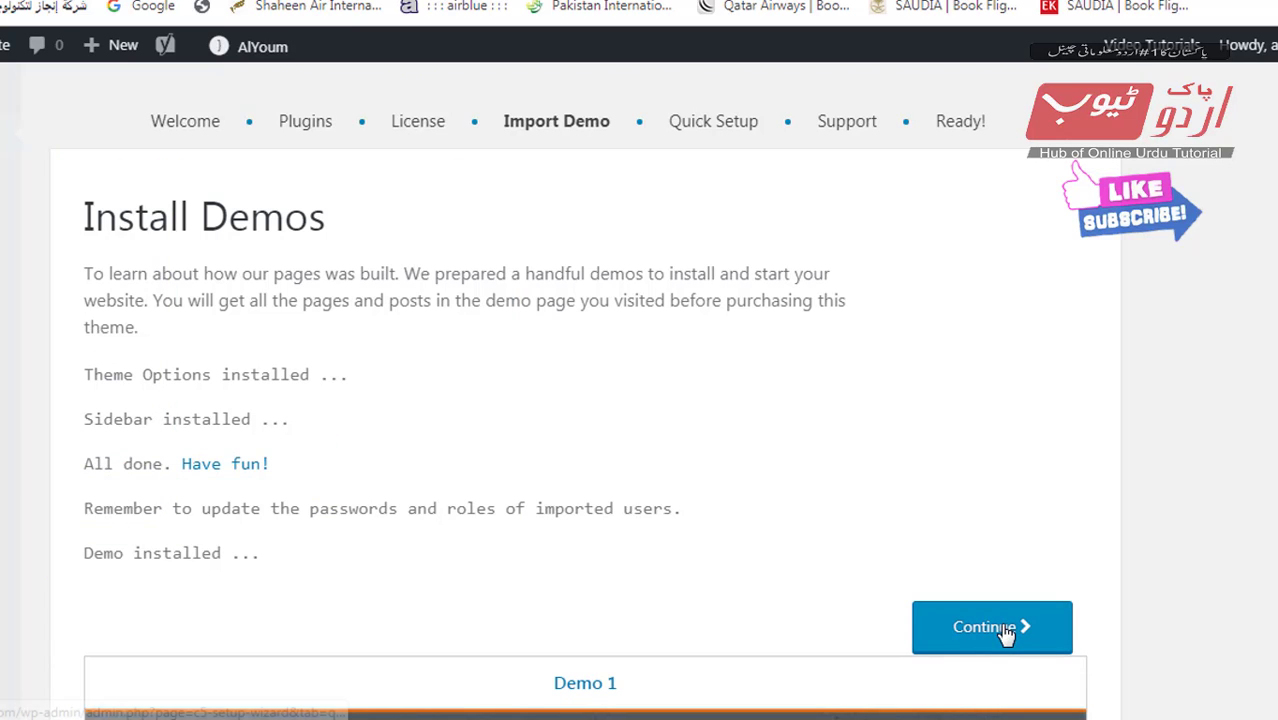
key("ctrl+alt+d")
left_click_drag(910, 594, 1048, 668)
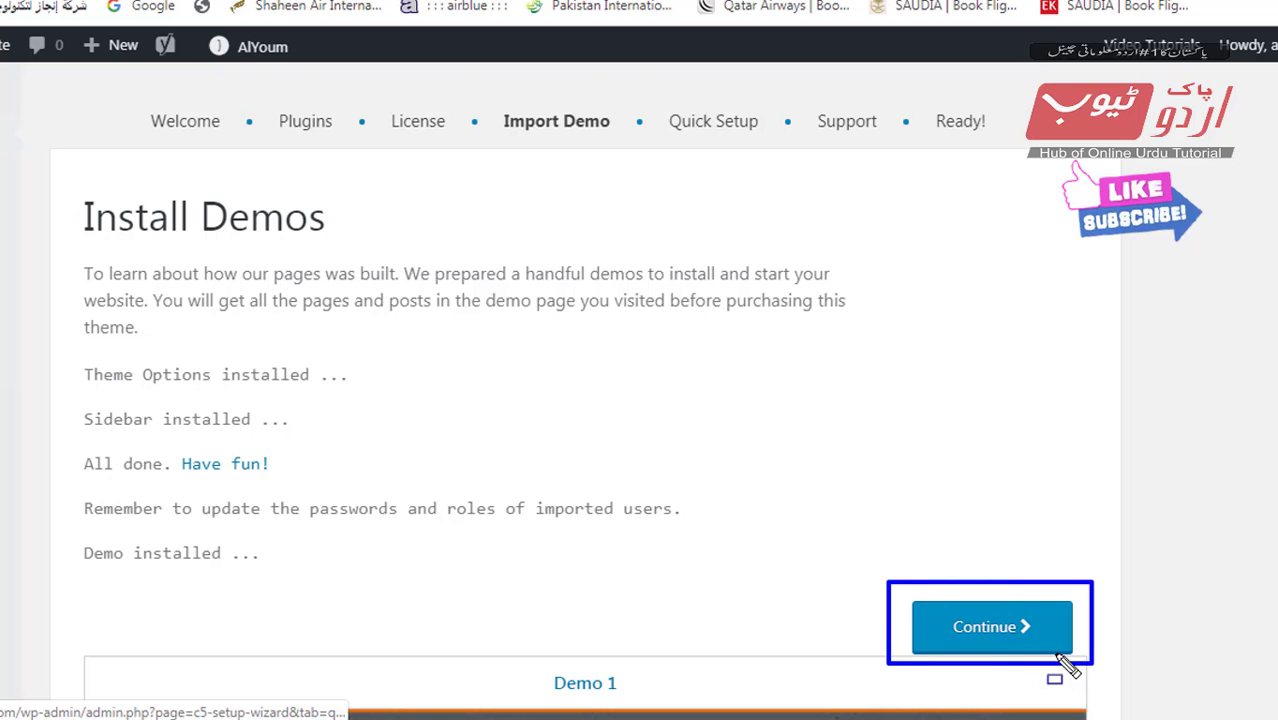
key("Escape")
left_click(996, 630)
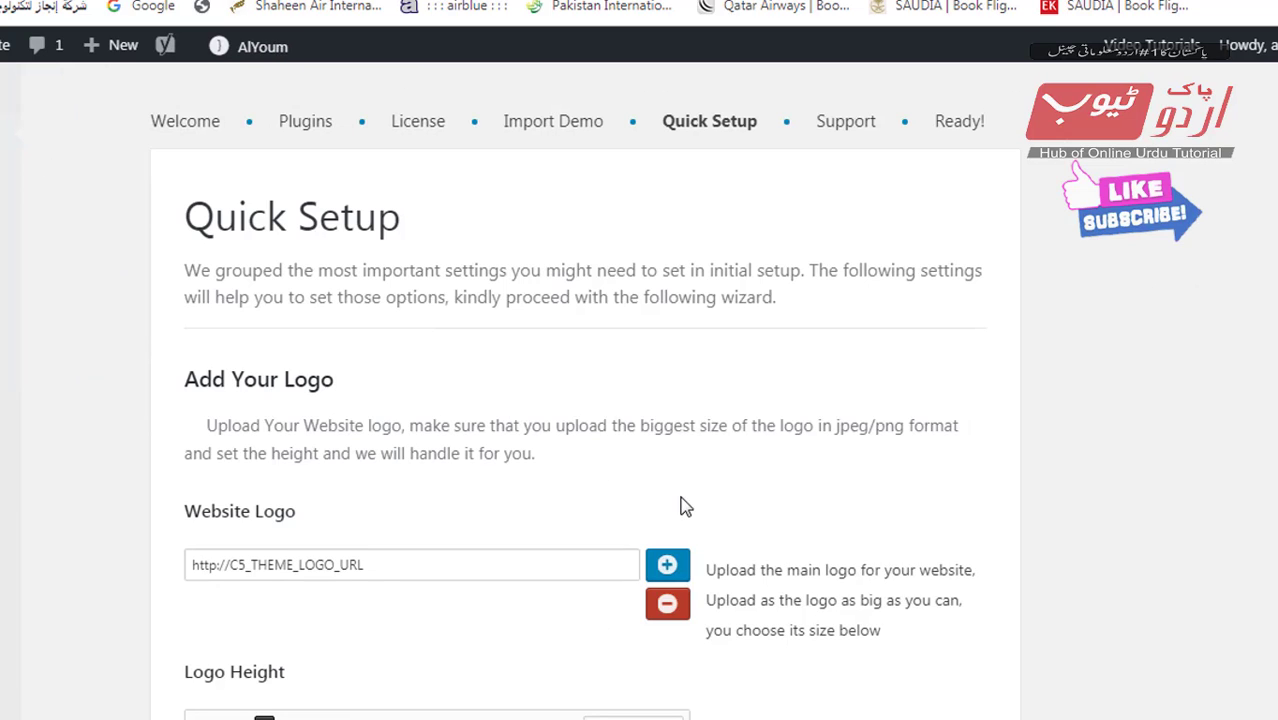
Step: Leave the logo settings in Quick Setup as they are and return to the WordPress dashboard
scroll(686, 507, "down", 3)
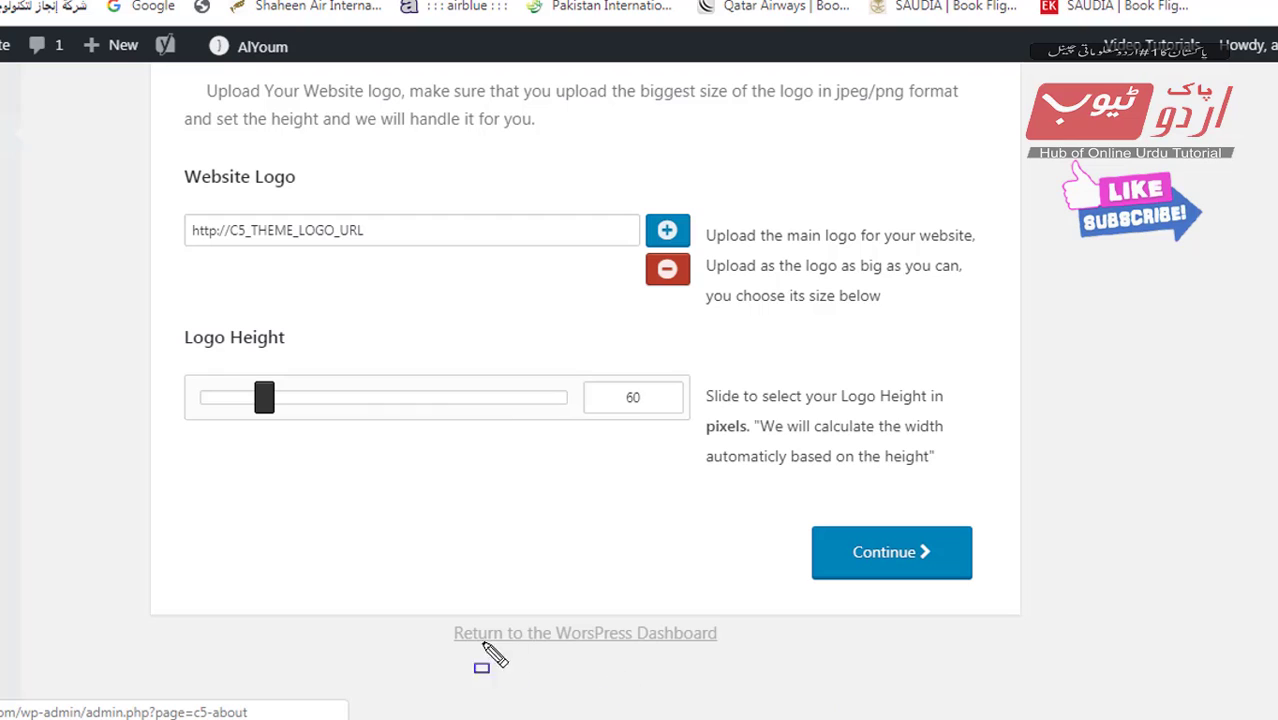
left_click_drag(441, 614, 785, 687)
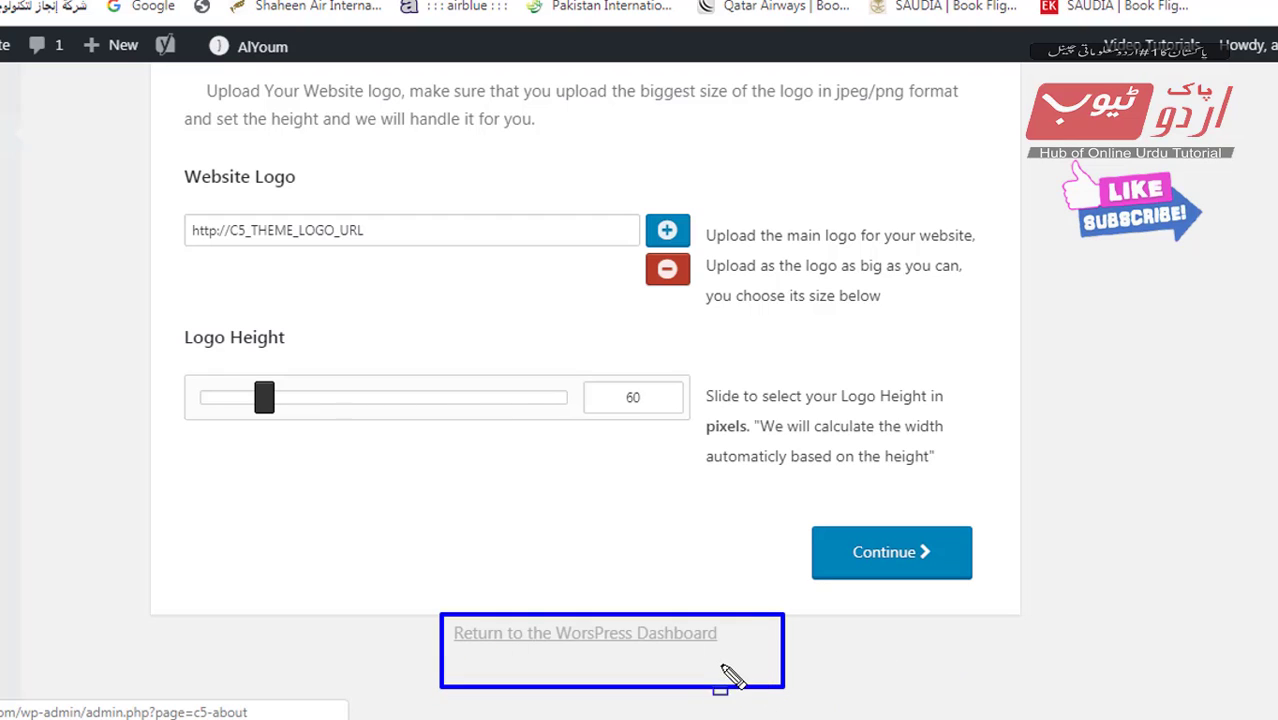
left_click(678, 640)
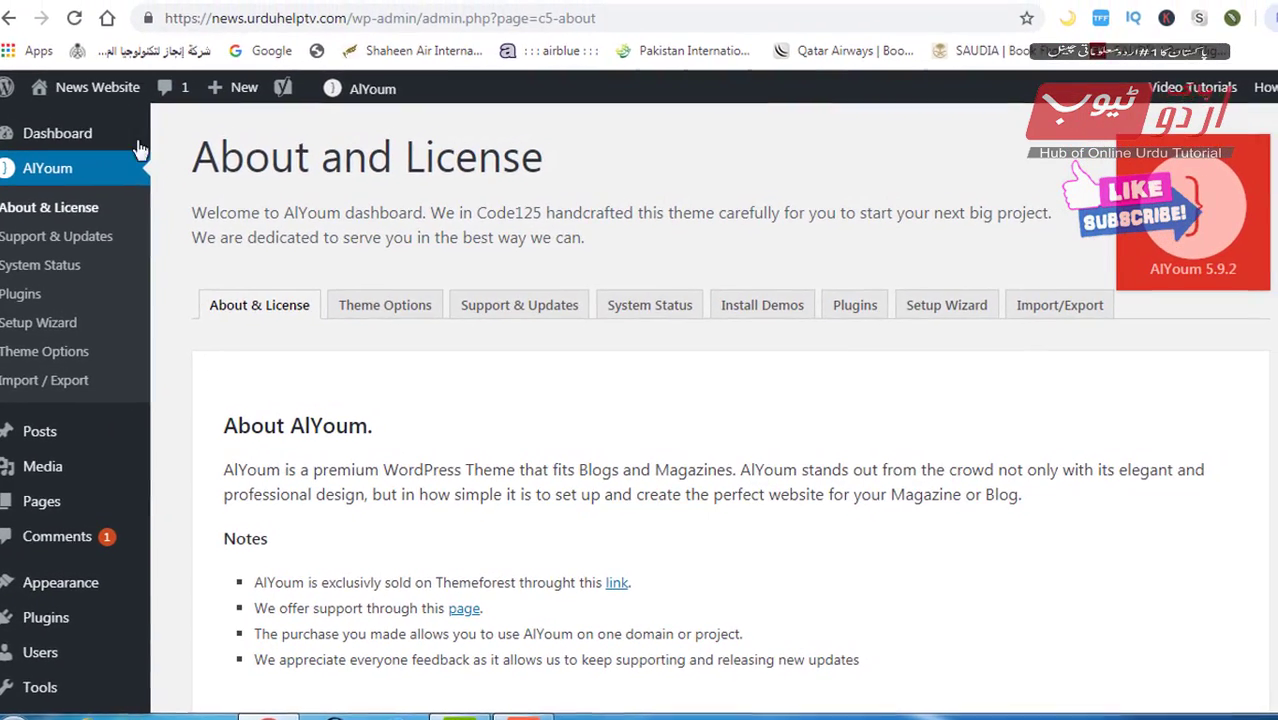
Step: Visit the site in a new tab and examine the imported demo content on its home page down to the footer
mouse_move(90, 88)
right_click(50, 122)
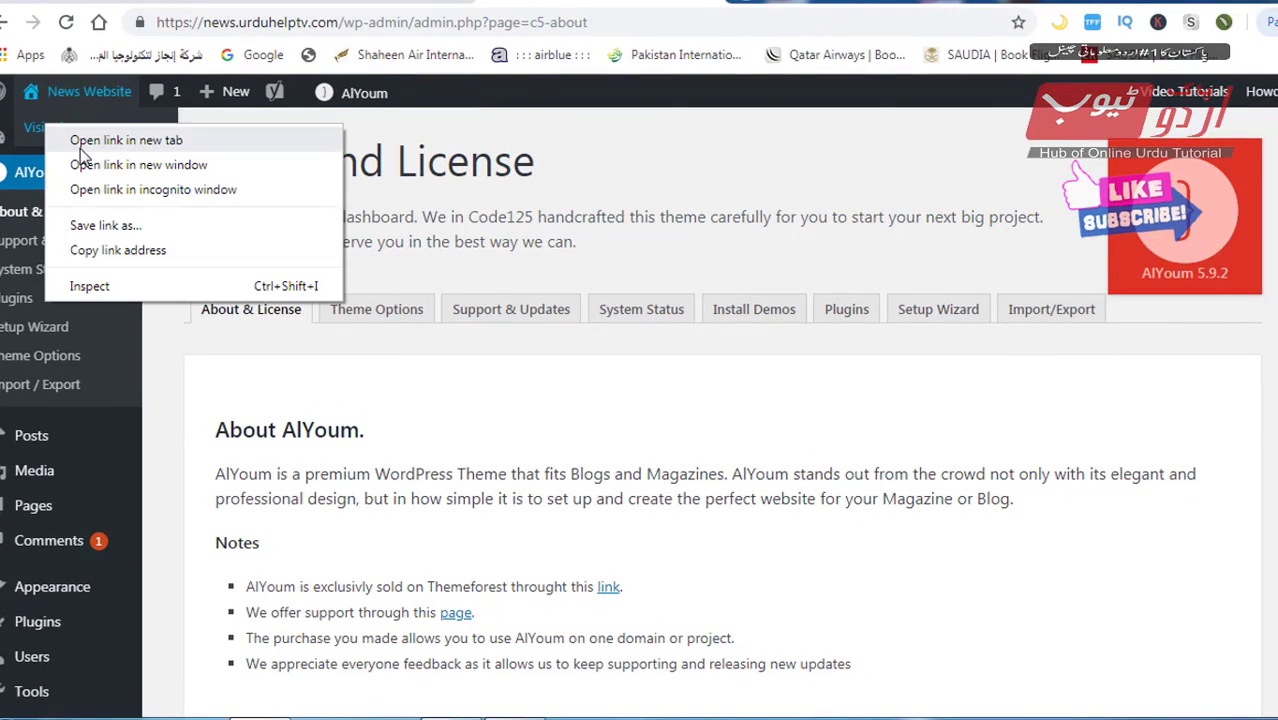
key("Escape")
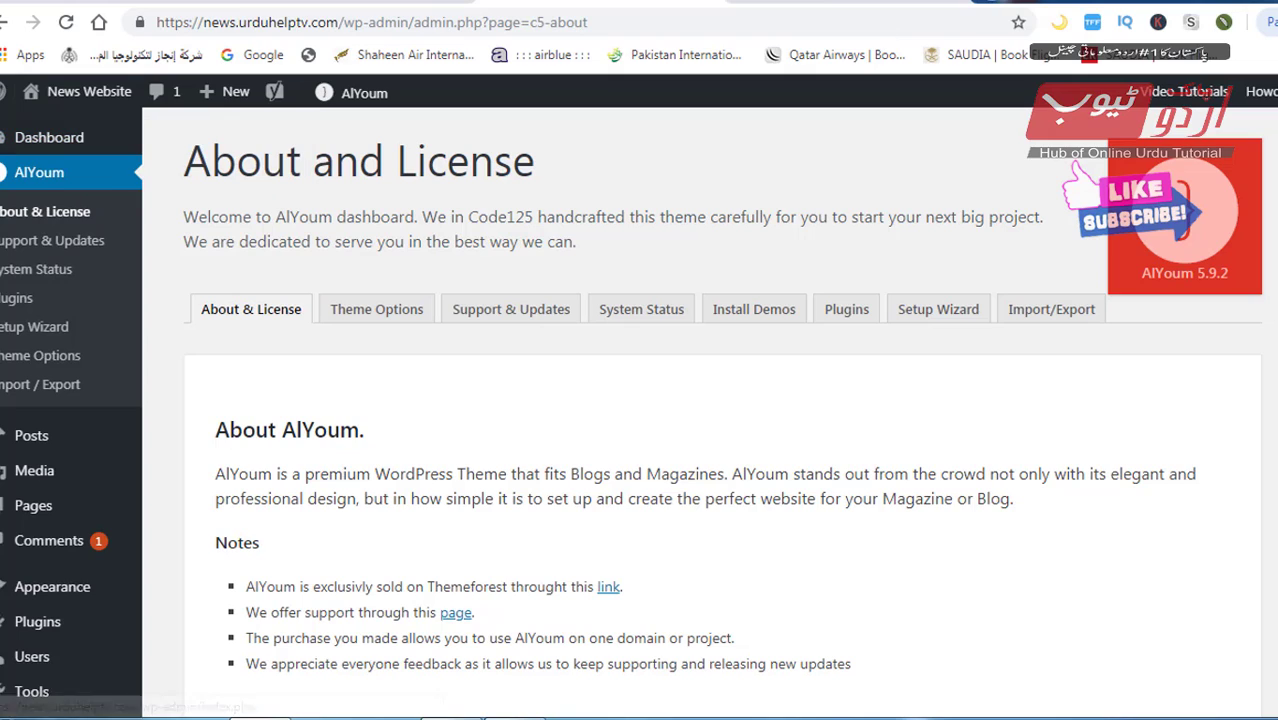
left_click(849, 2)
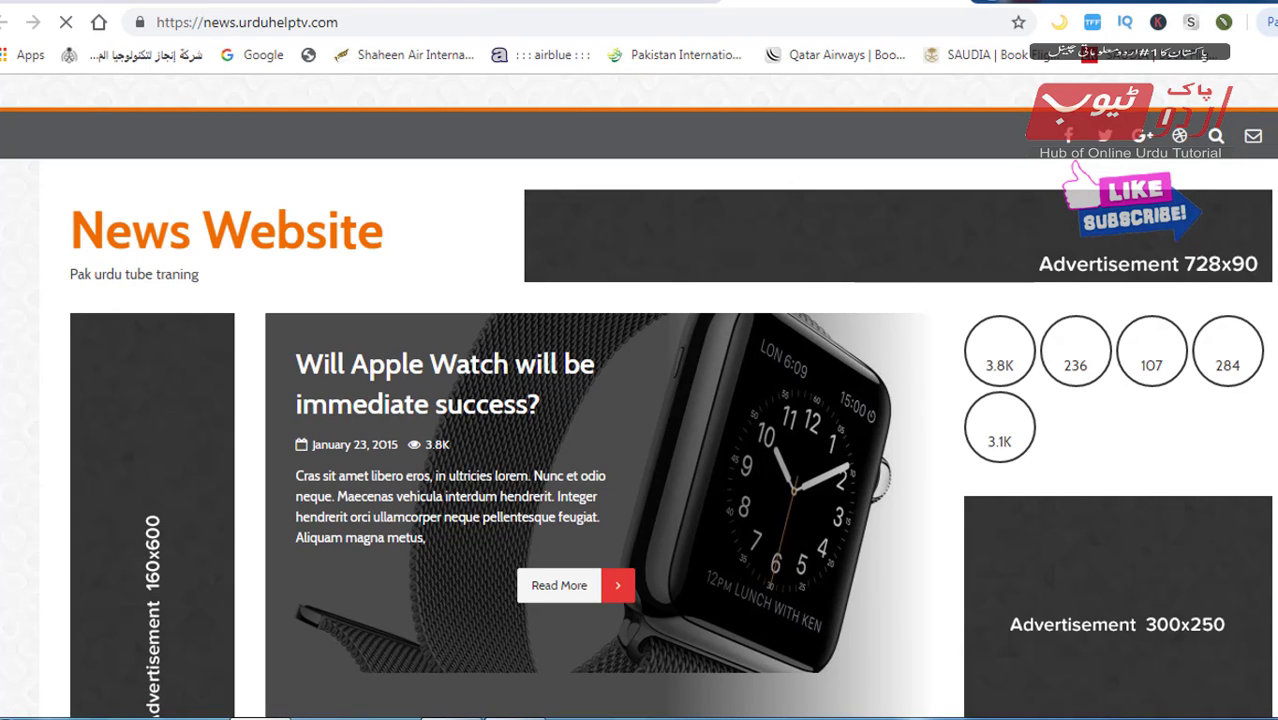
scroll(1075, 355, "down", 3)
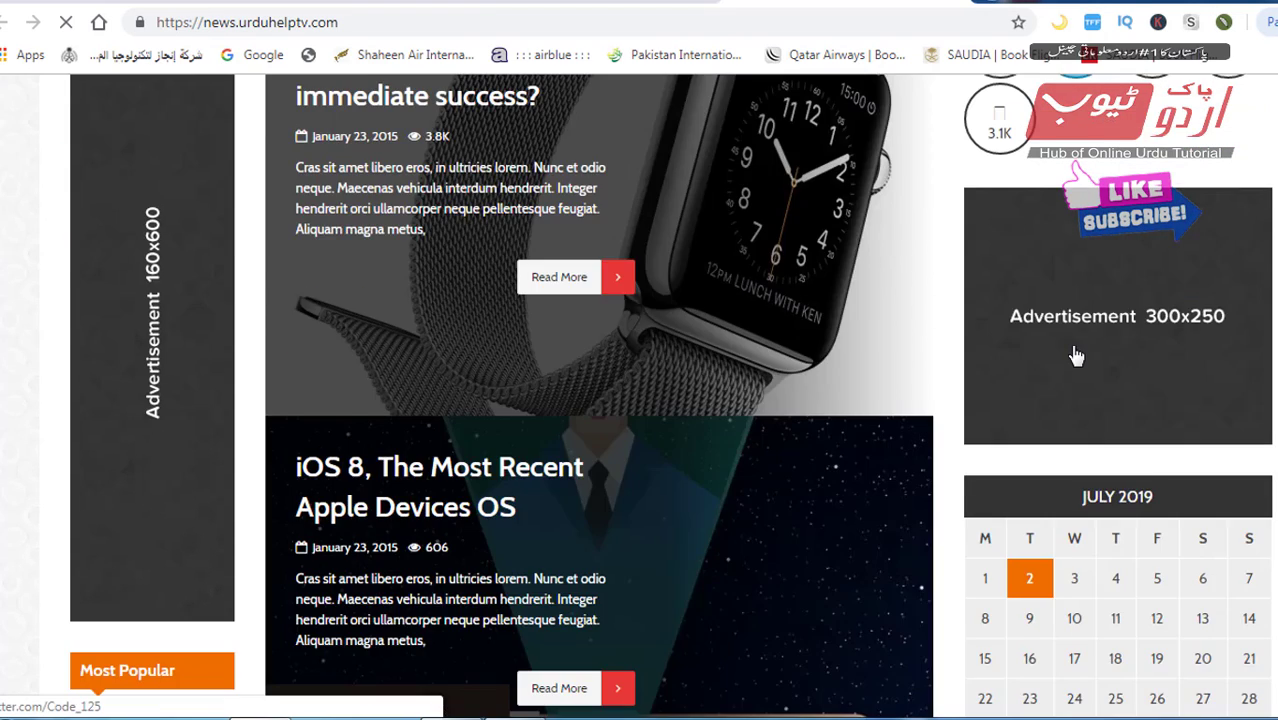
scroll(1131, 319, "down", 5)
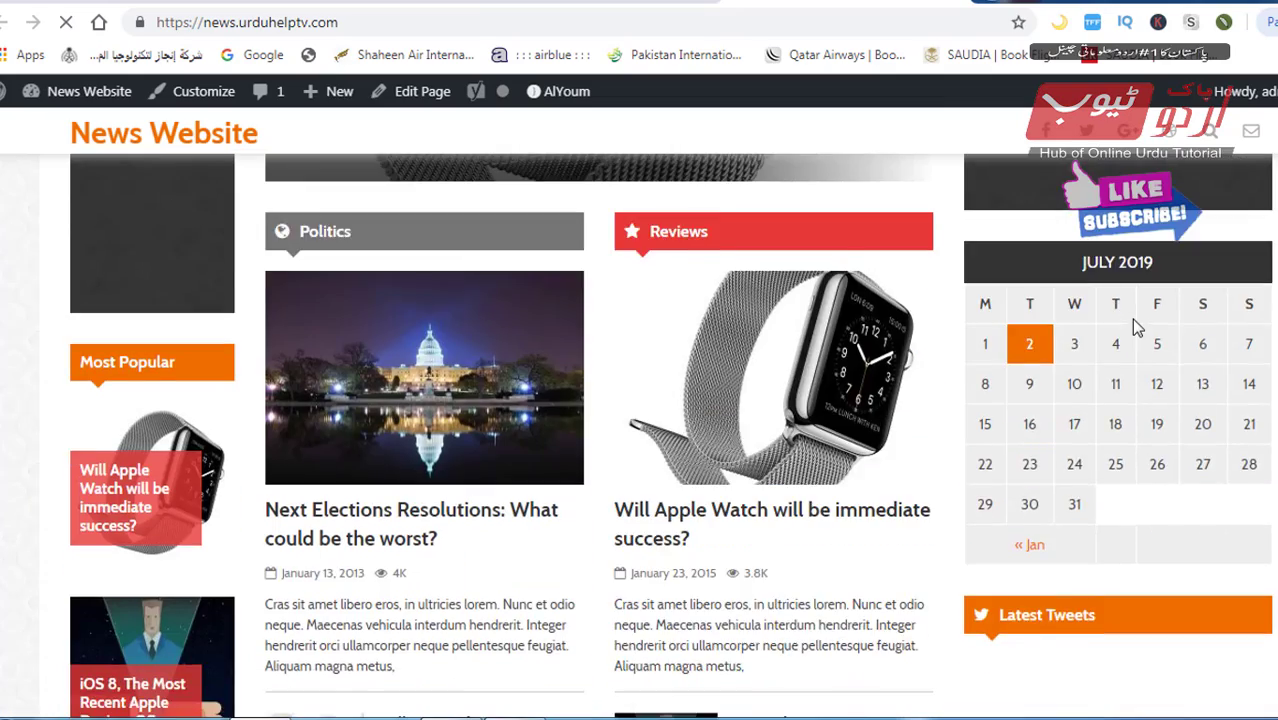
scroll(1131, 319, "down", 10)
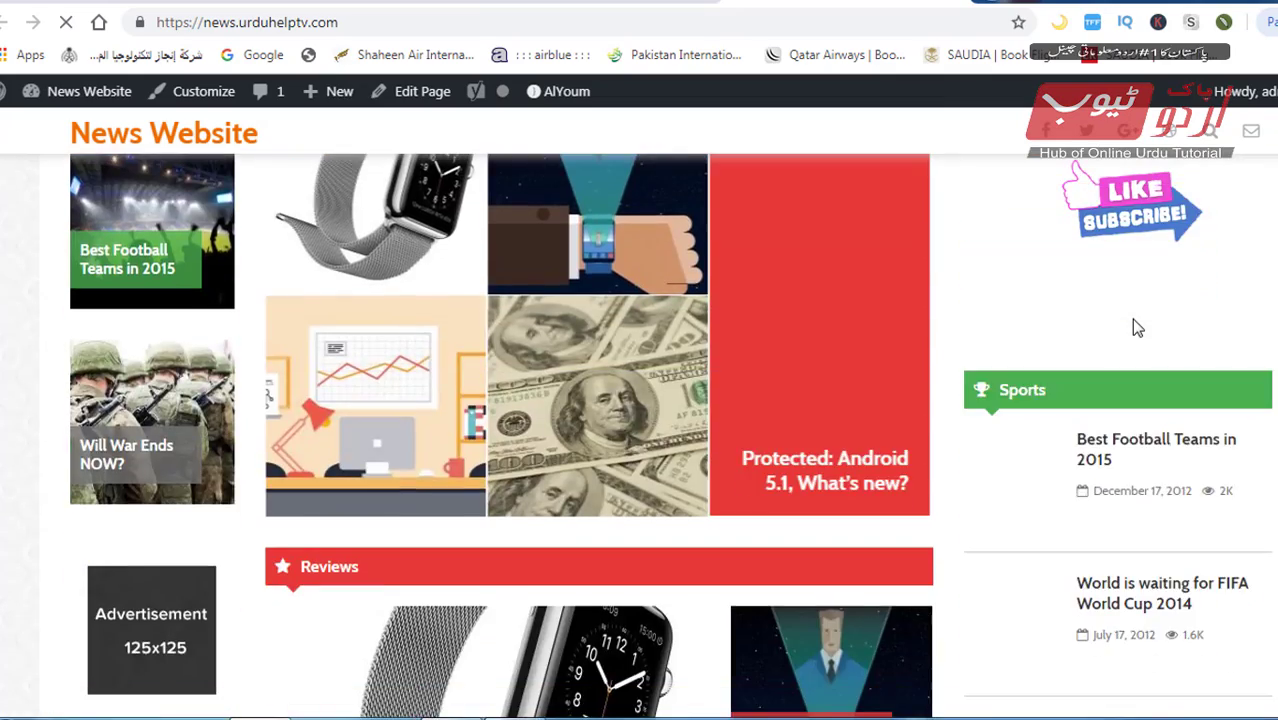
scroll(1131, 319, "down", 5)
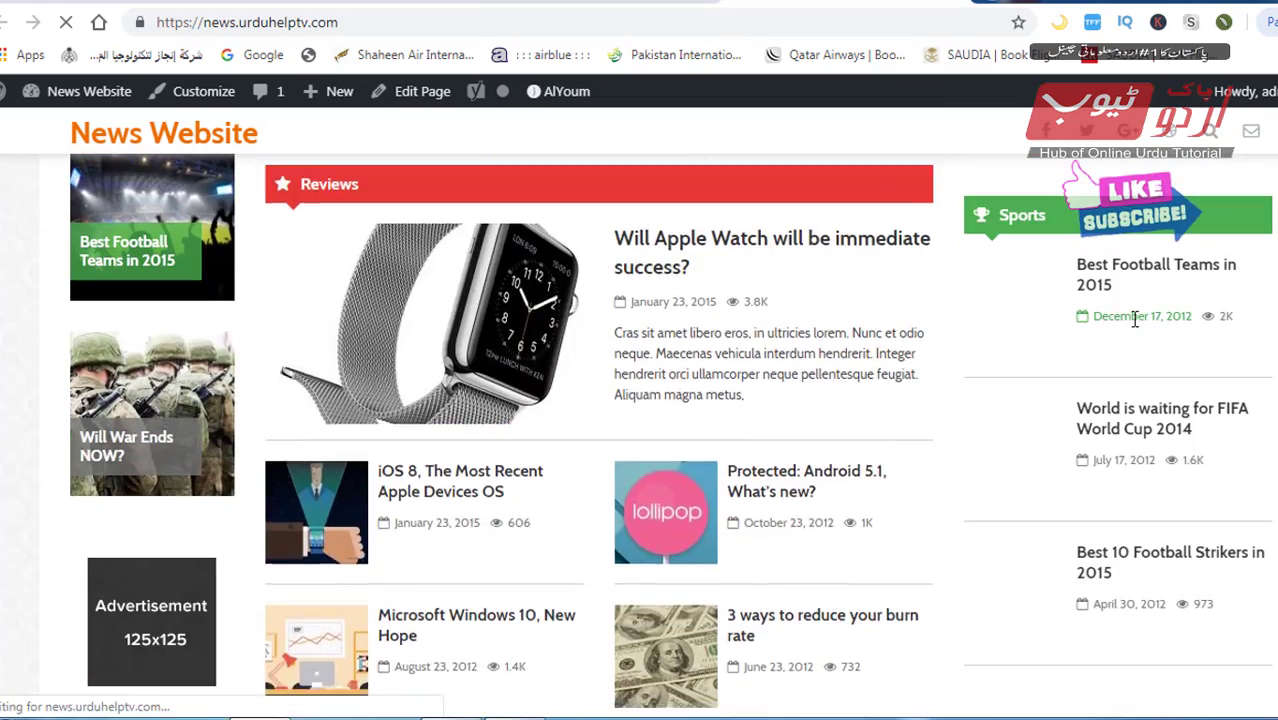
scroll(1135, 318, "down", 8)
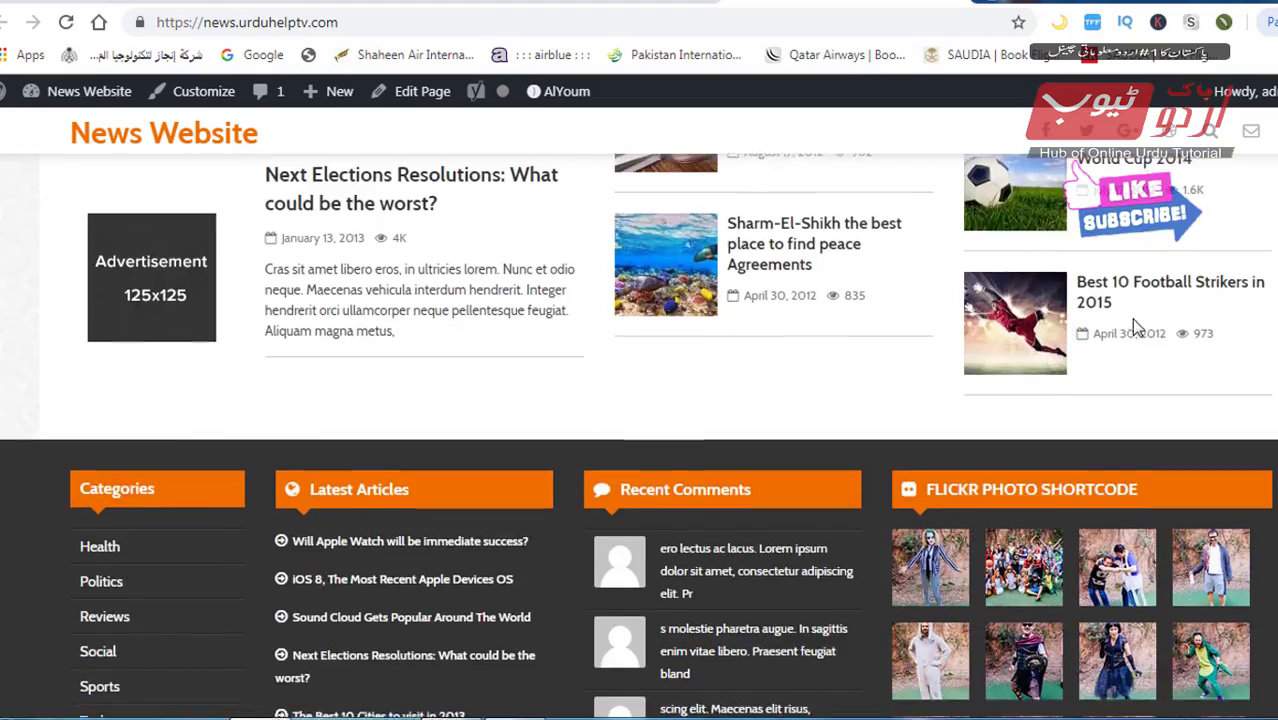
scroll(1135, 321, "up", 10)
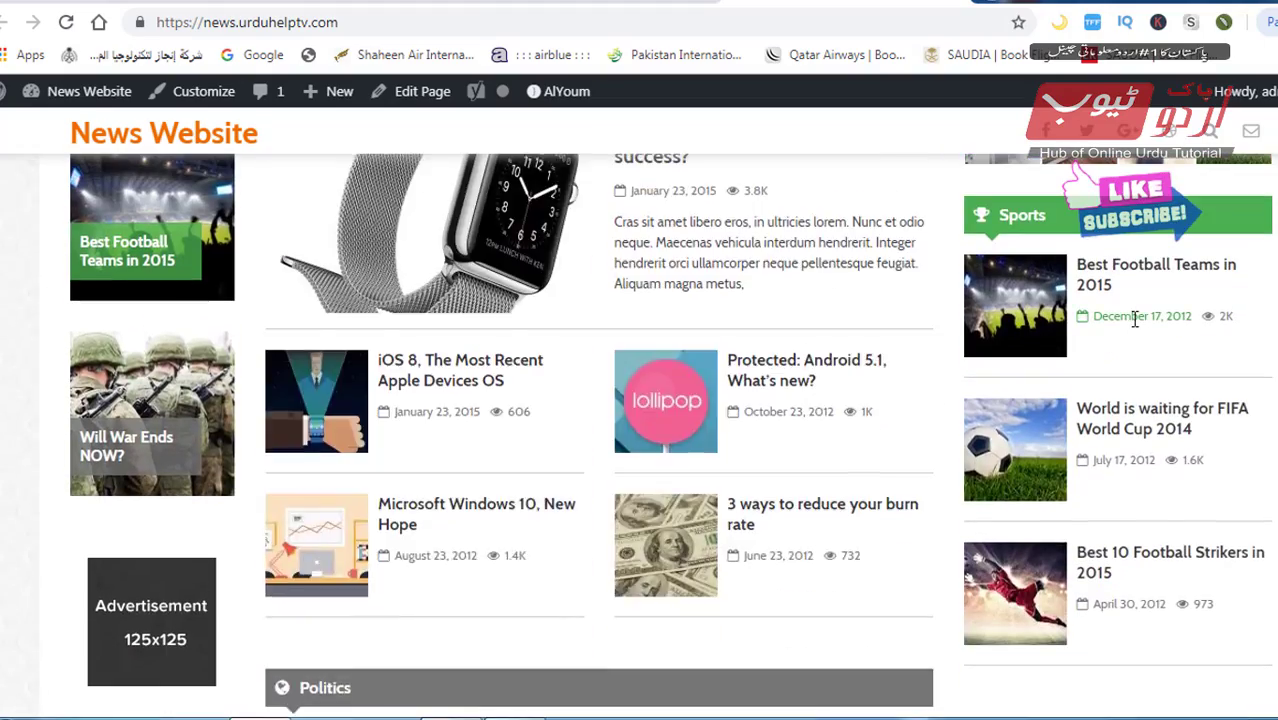
scroll(1133, 319, "up", 10)
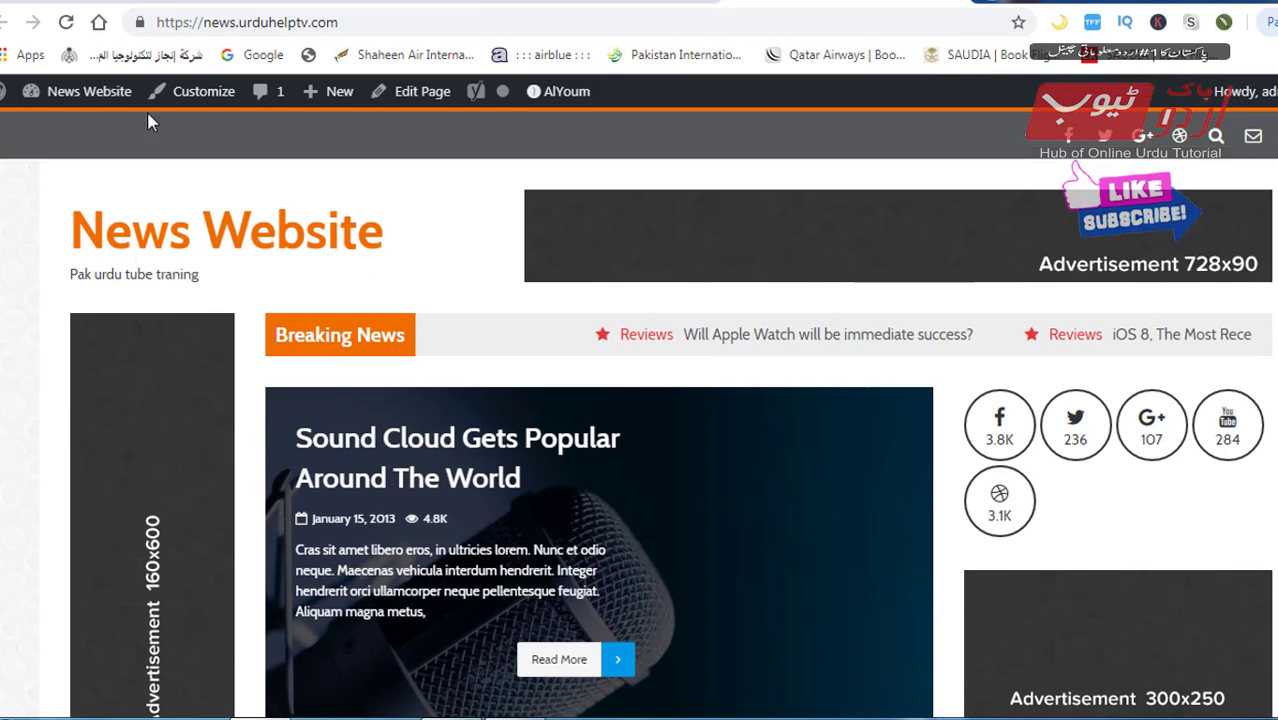
Step: Go from the site's front end back to the dashboard and open the list of all posts
mouse_move(60, 96)
left_click(52, 130)
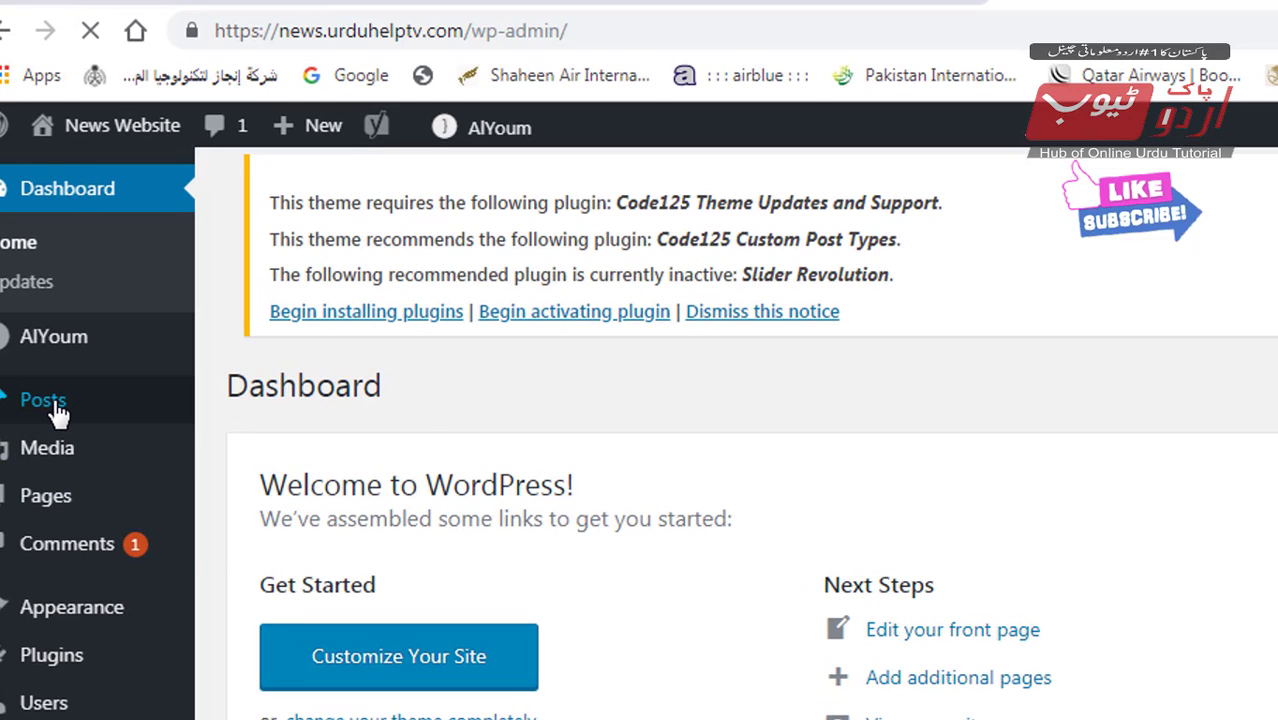
mouse_move(58, 410)
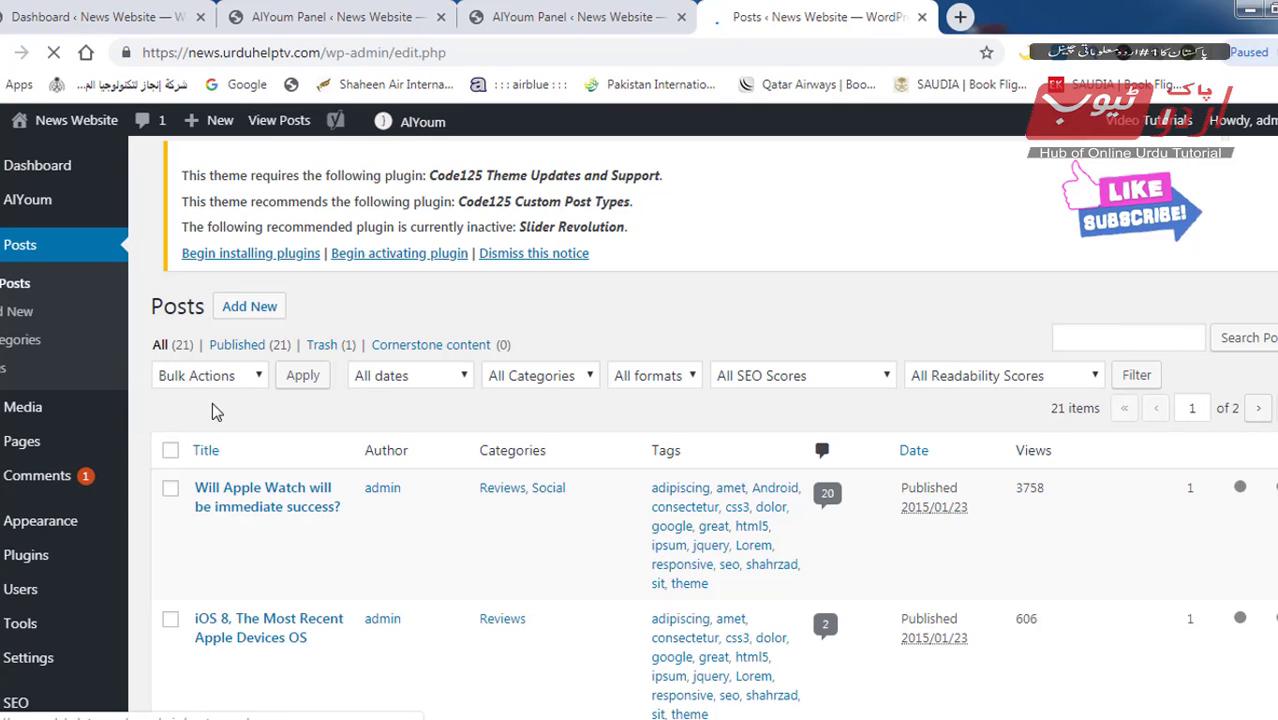
Step: Move all demo posts on the first page of the Posts list to the trash
left_click(172, 455)
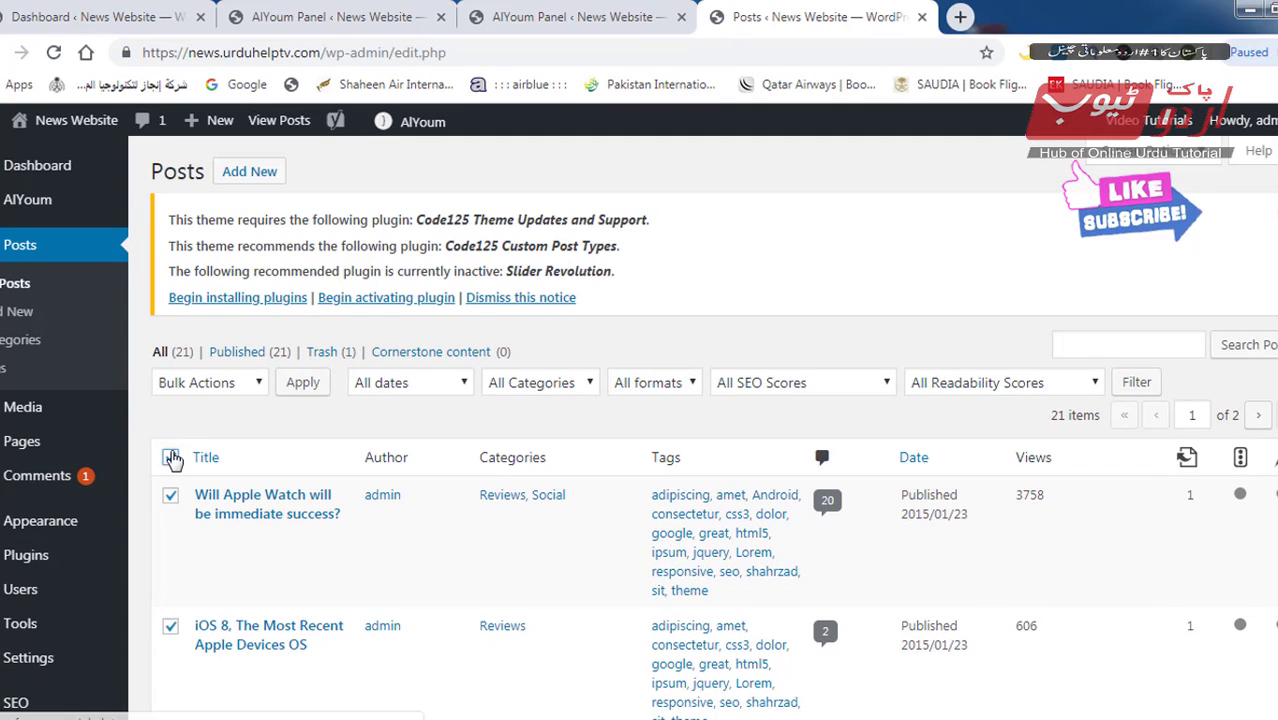
left_click(205, 386)
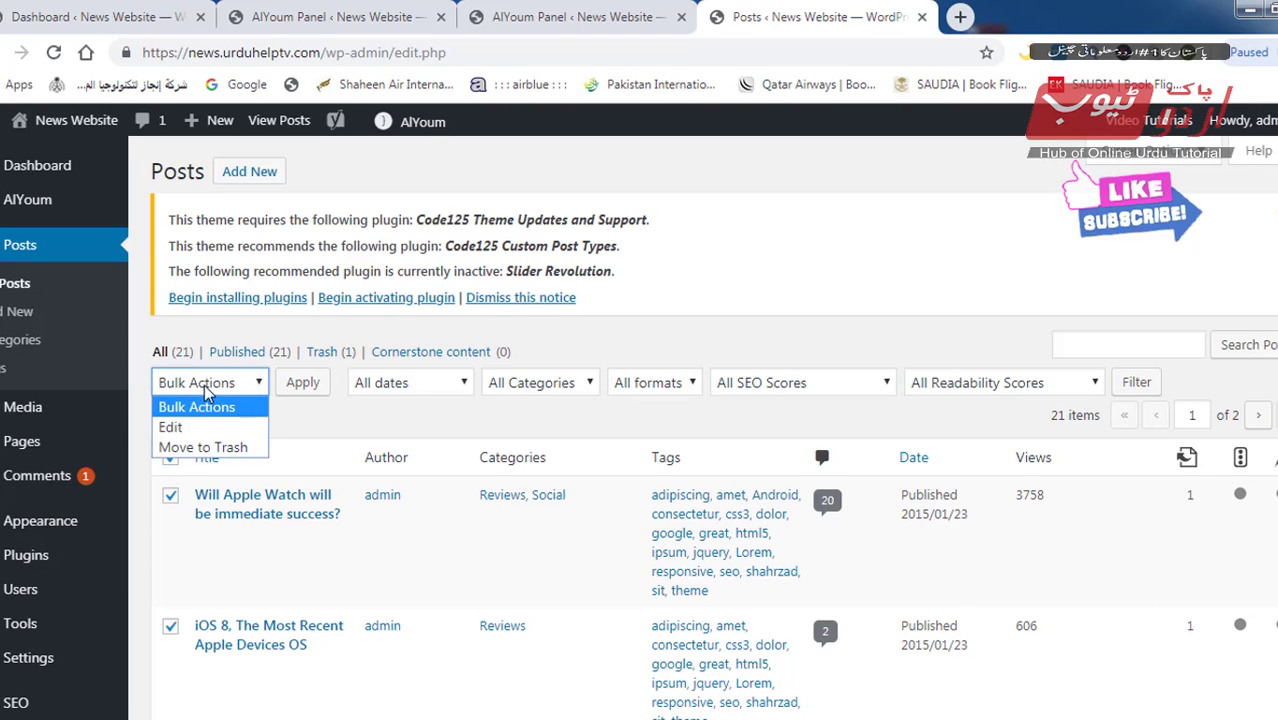
left_click(203, 445)
left_click(303, 384)
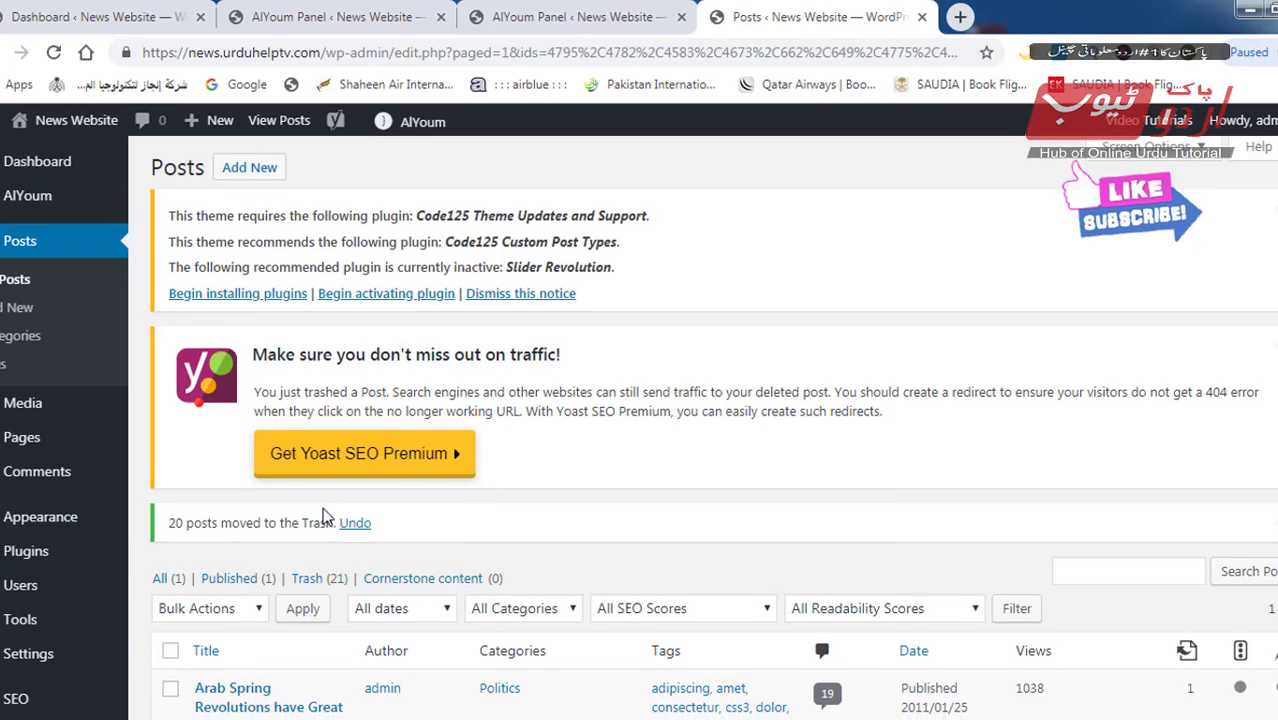
Step: Move the one remaining demo post in the Posts list to the trash
scroll(322, 517, "down", 2)
left_click(171, 454)
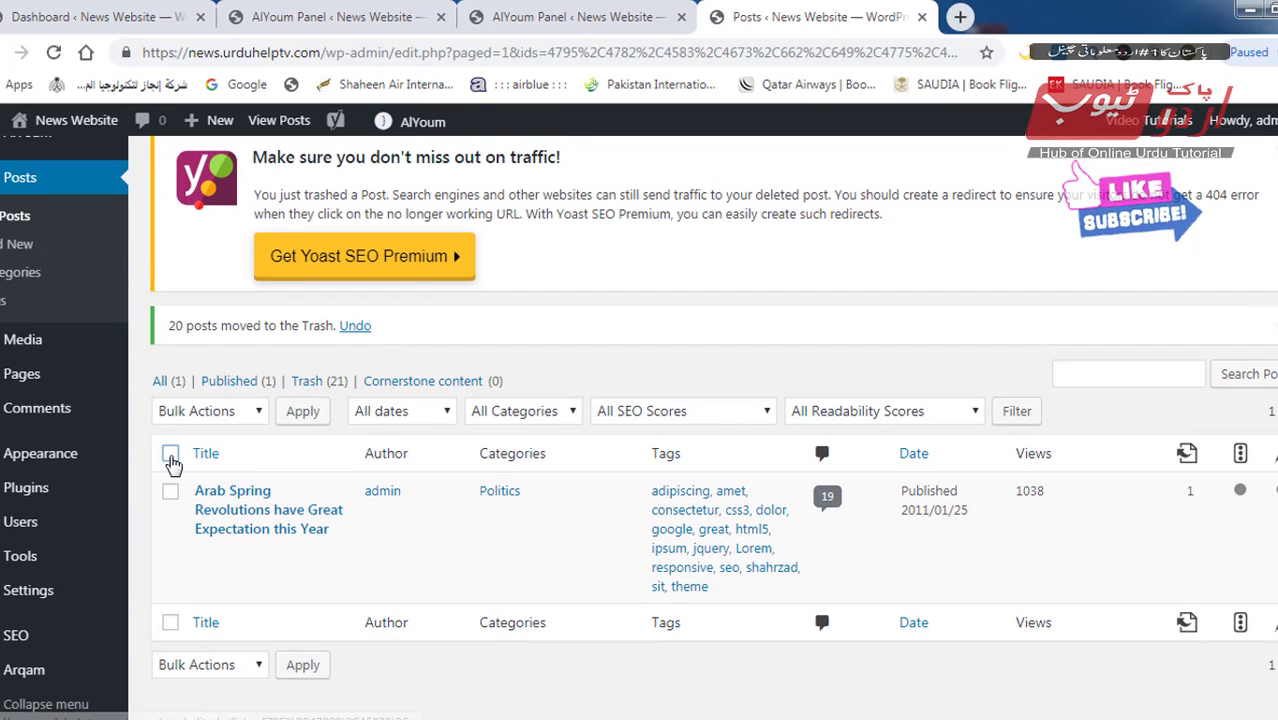
left_click(210, 416)
left_click(200, 474)
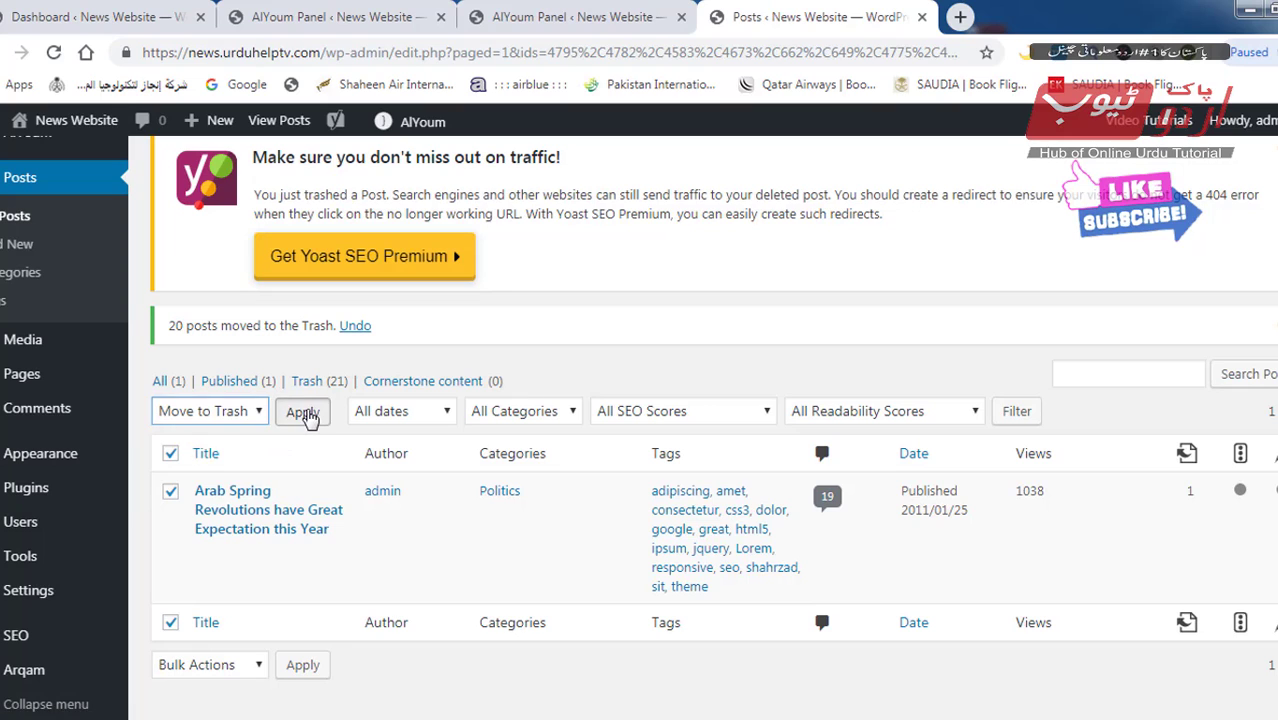
left_click(303, 413)
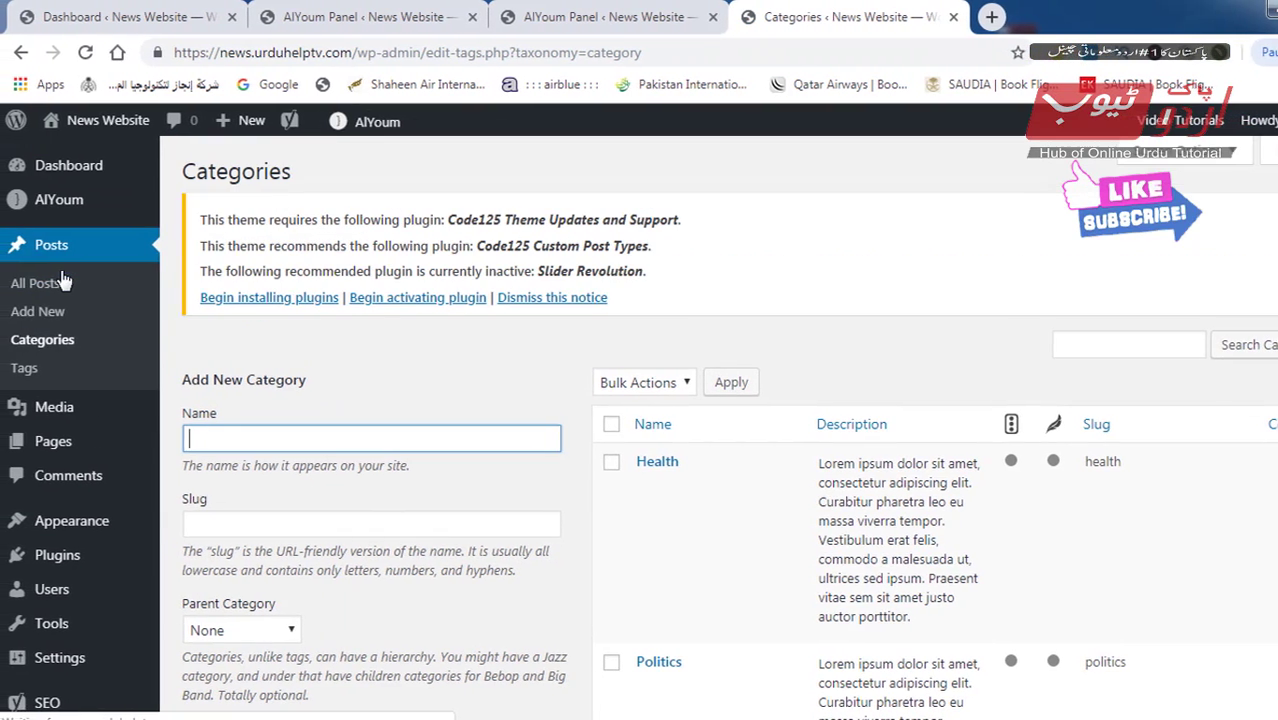
Step: Delete all the imported demo categories from the Categories list in one bulk action
scroll(680, 527, "down", 2)
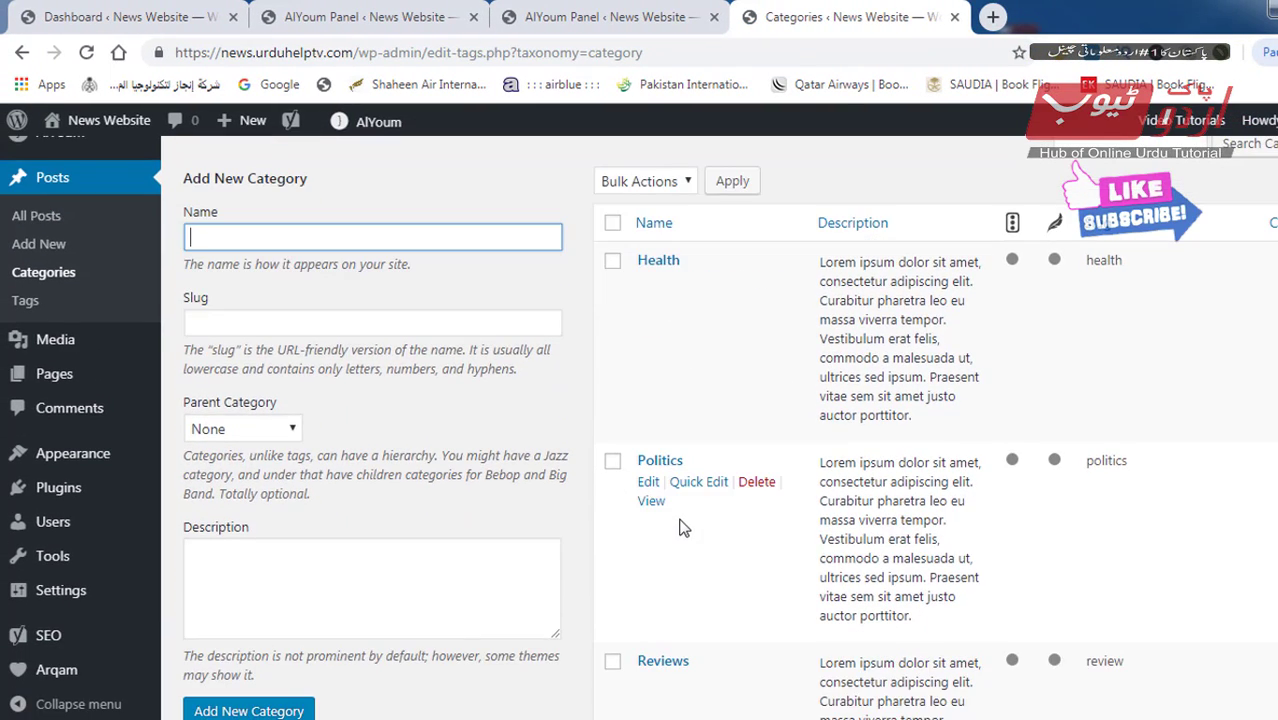
scroll(680, 527, "down", 3)
scroll(679, 522, "up", 4)
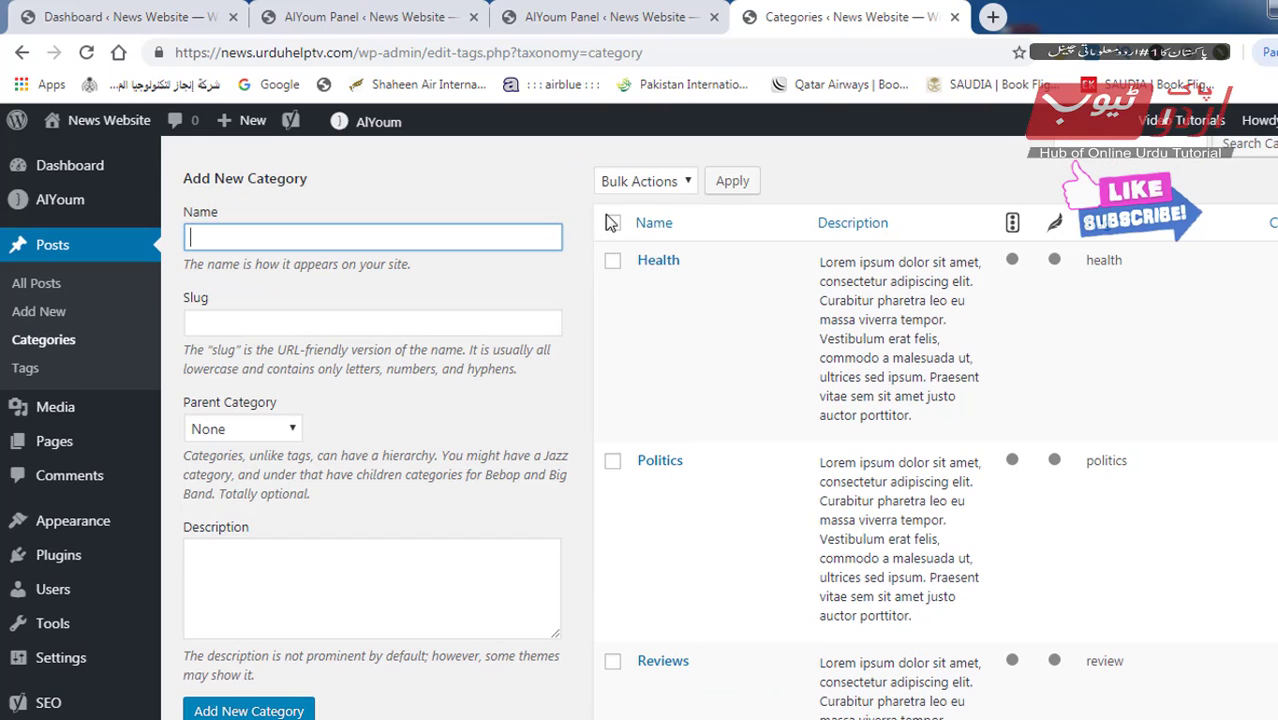
left_click(613, 222)
left_click(628, 181)
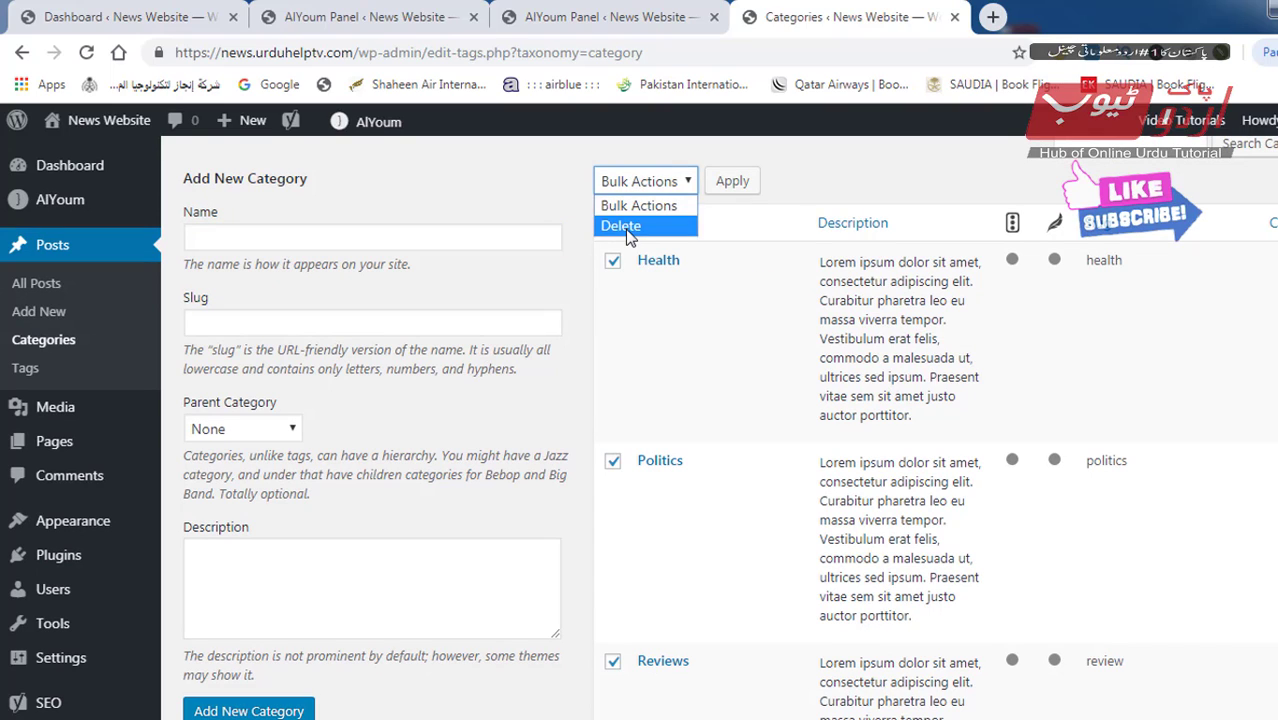
left_click(628, 222)
left_click(733, 182)
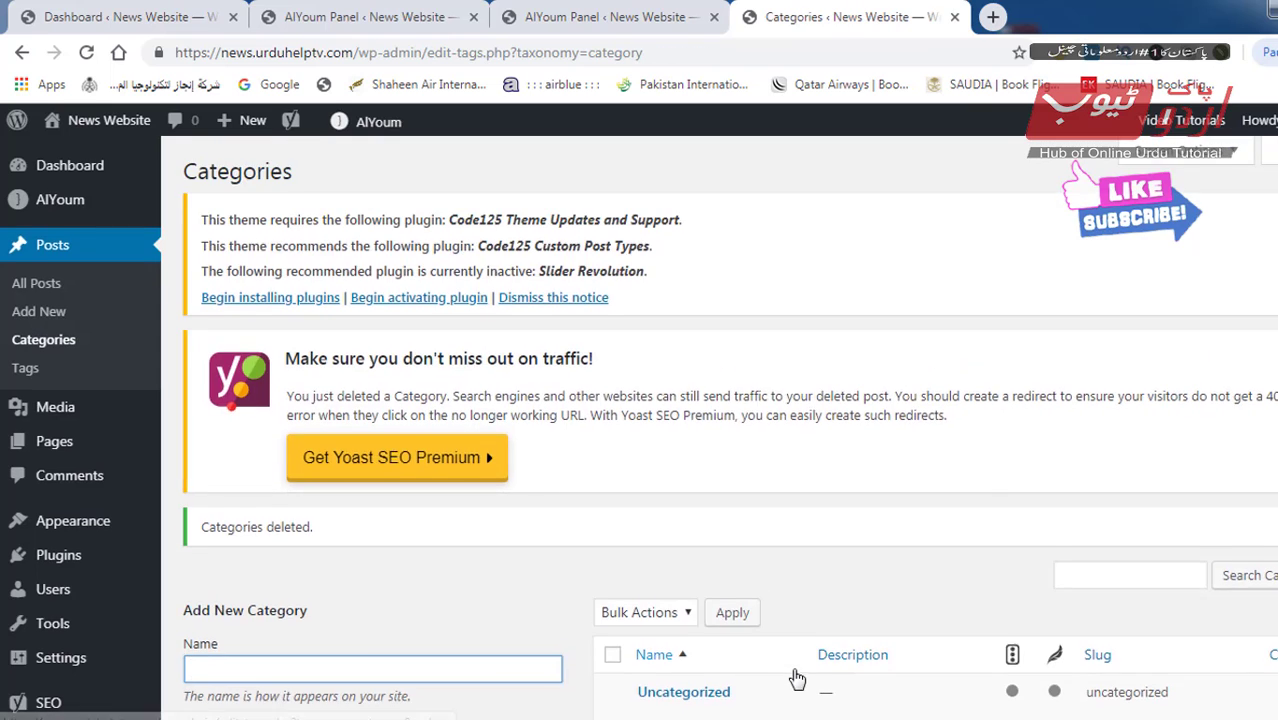
scroll(796, 672, "down", 5)
scroll(805, 645, "up", 3)
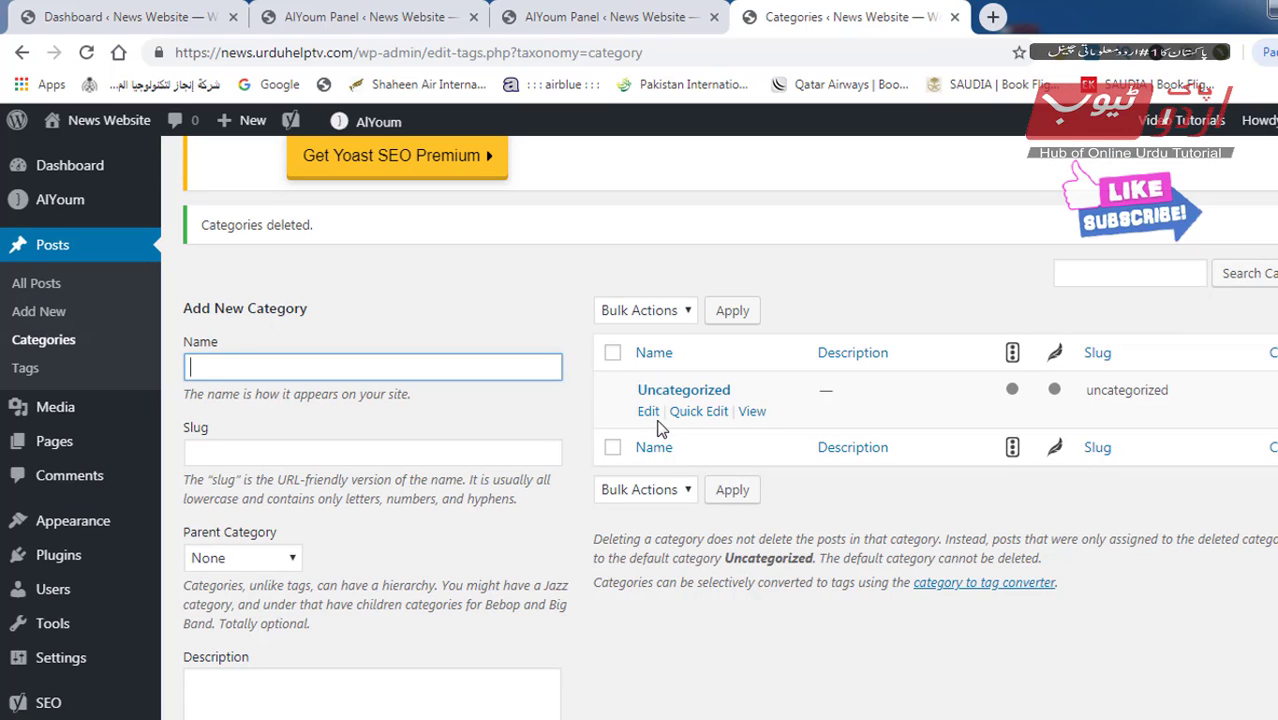
Step: Visit the site in a new tab and examine its home page down to the footer for leftover demo content
mouse_move(80, 120)
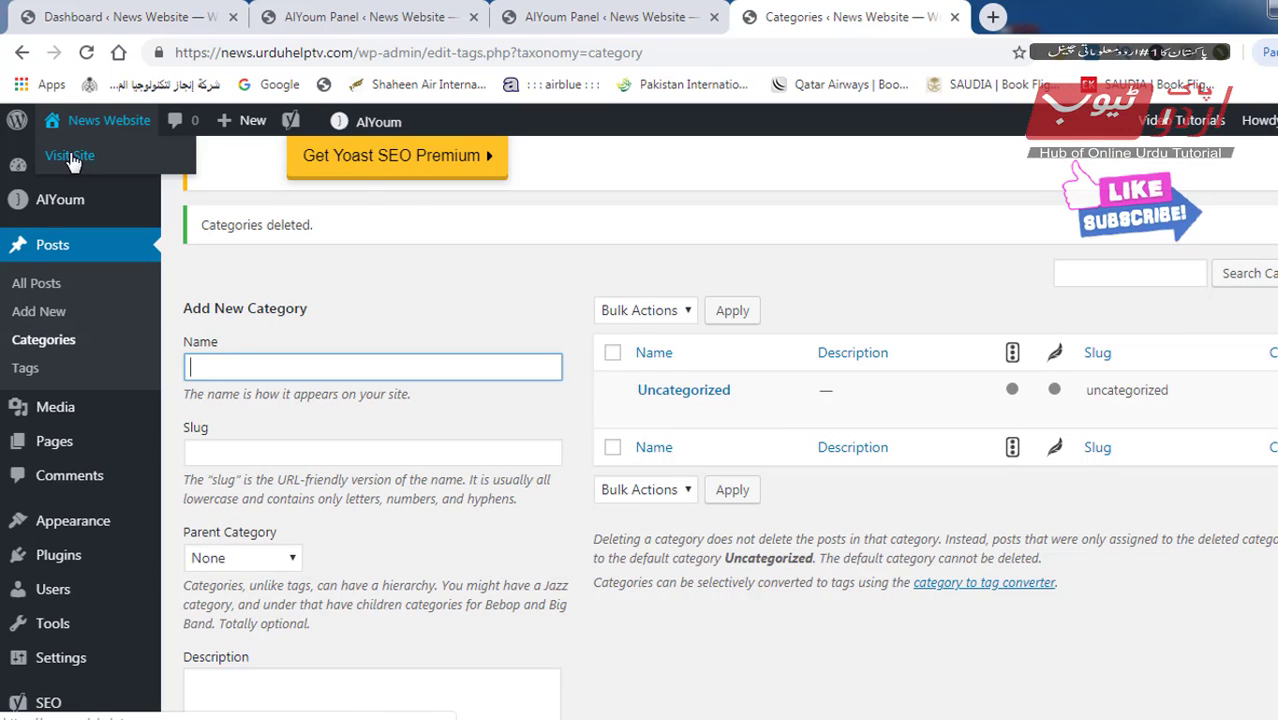
right_click(70, 156)
left_click(101, 170)
left_click(1011, 29)
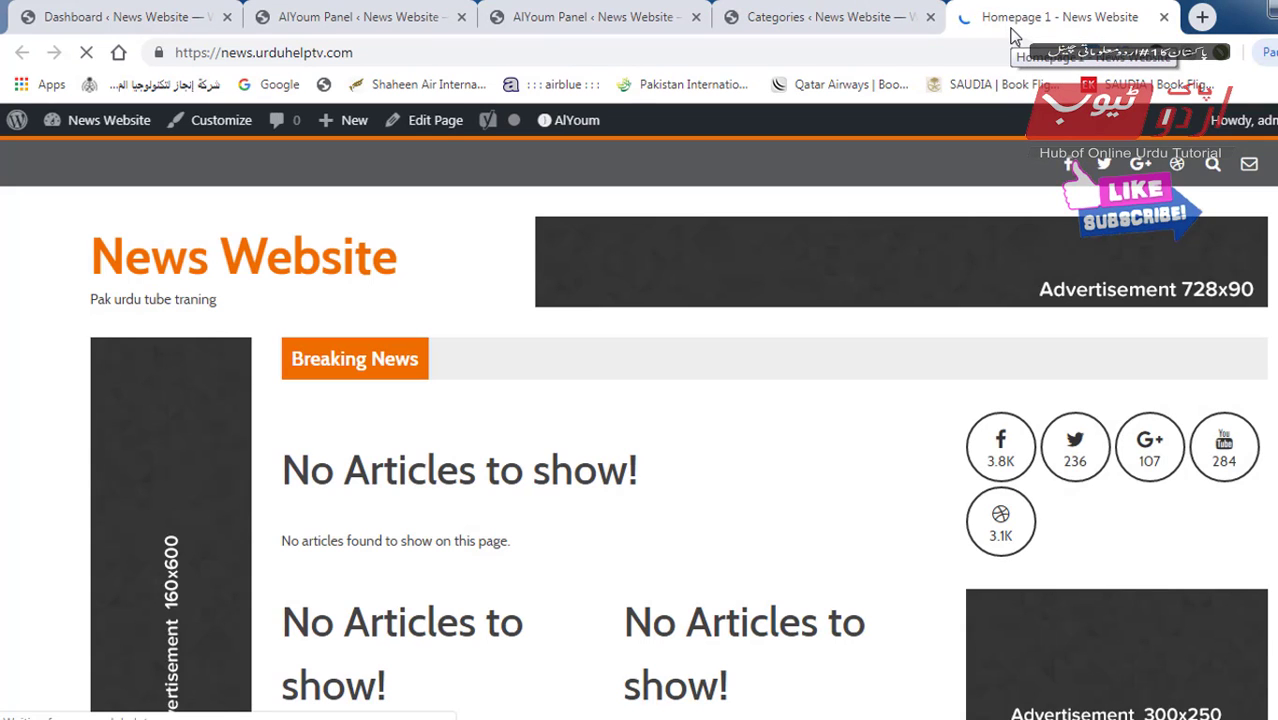
scroll(1270, 472, "down", 15)
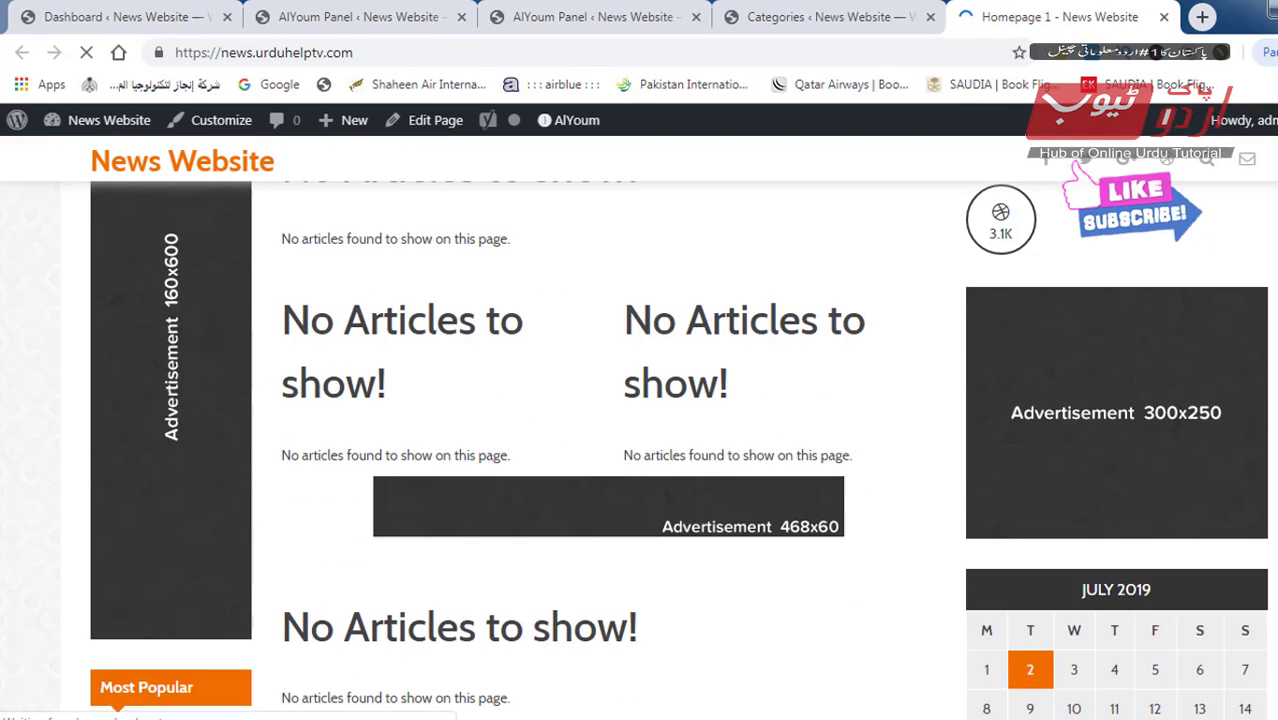
scroll(1270, 472, "down", 5)
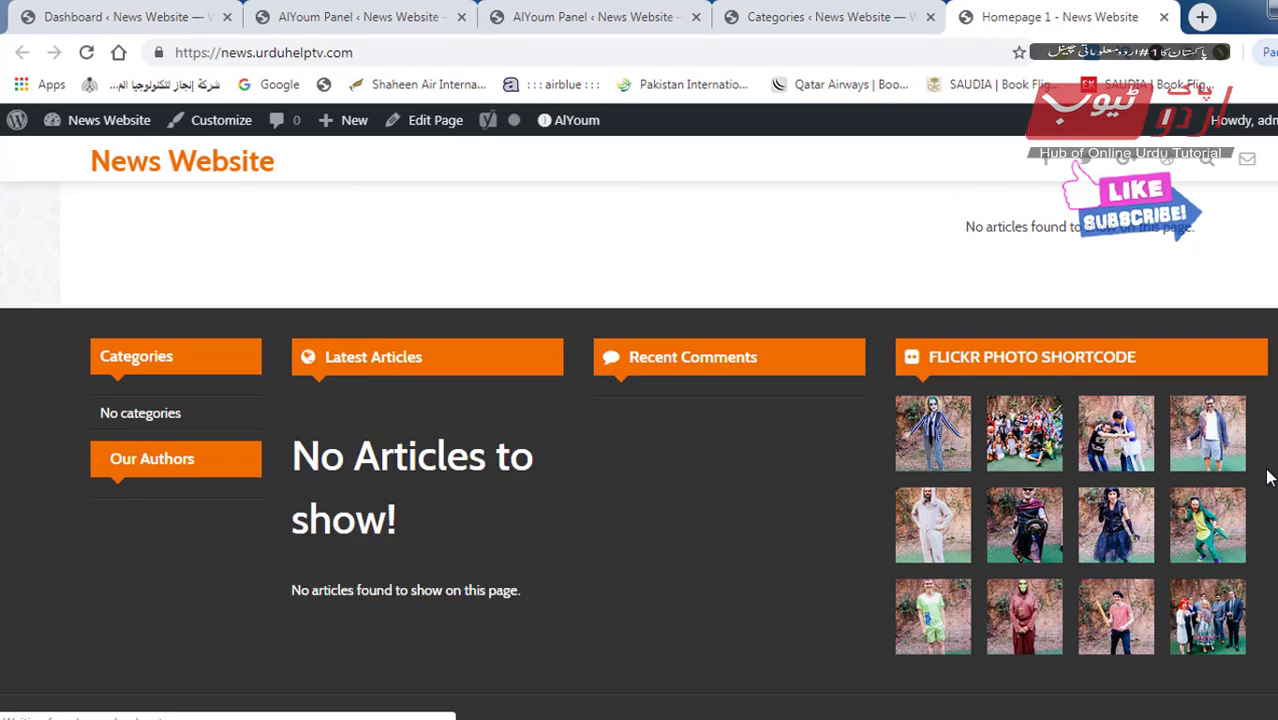
scroll(1264, 479, "up", 10)
scroll(1258, 490, "up", 3)
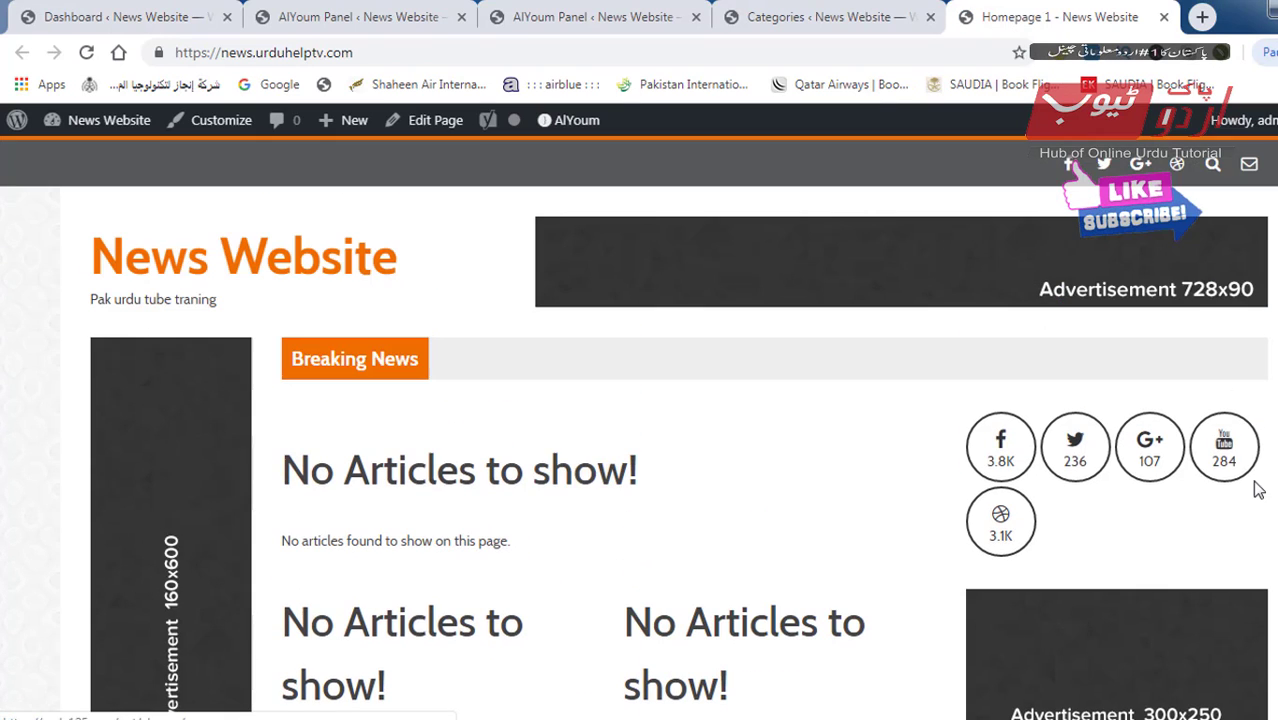
Step: Go back to the dashboard and look through the list of all pages for the one assigned as front page
left_click(805, 22)
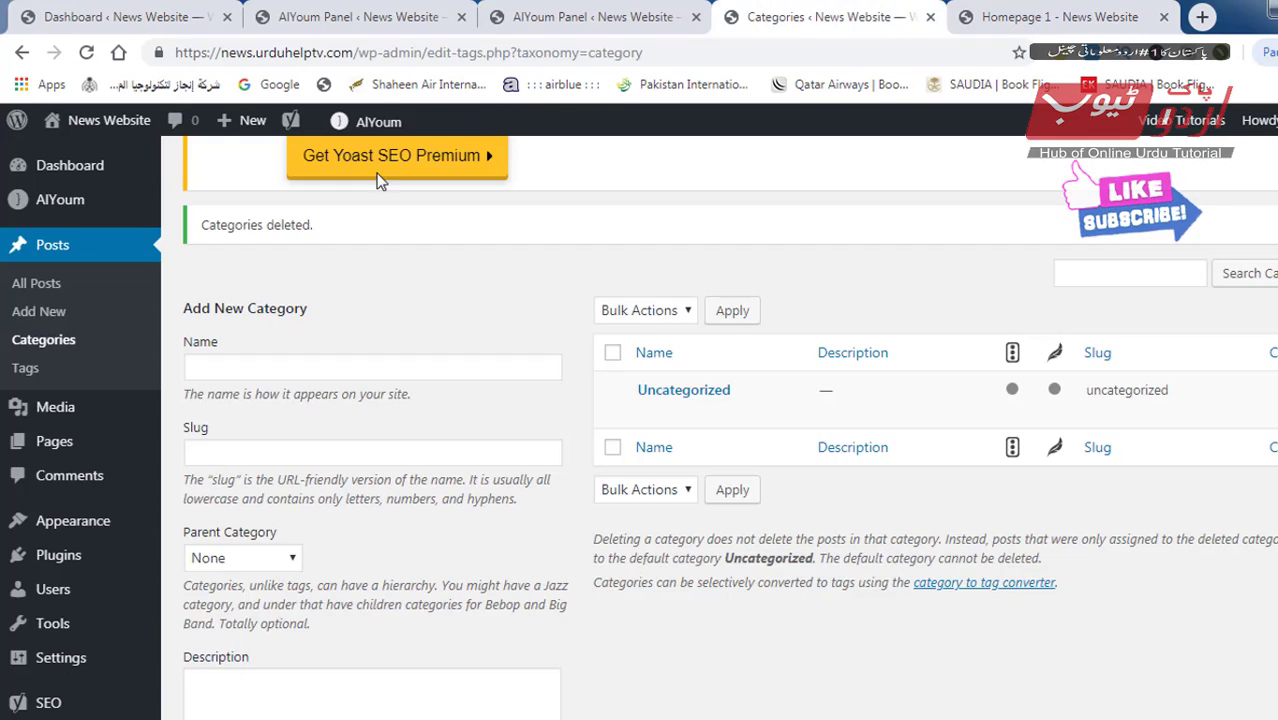
mouse_move(60, 450)
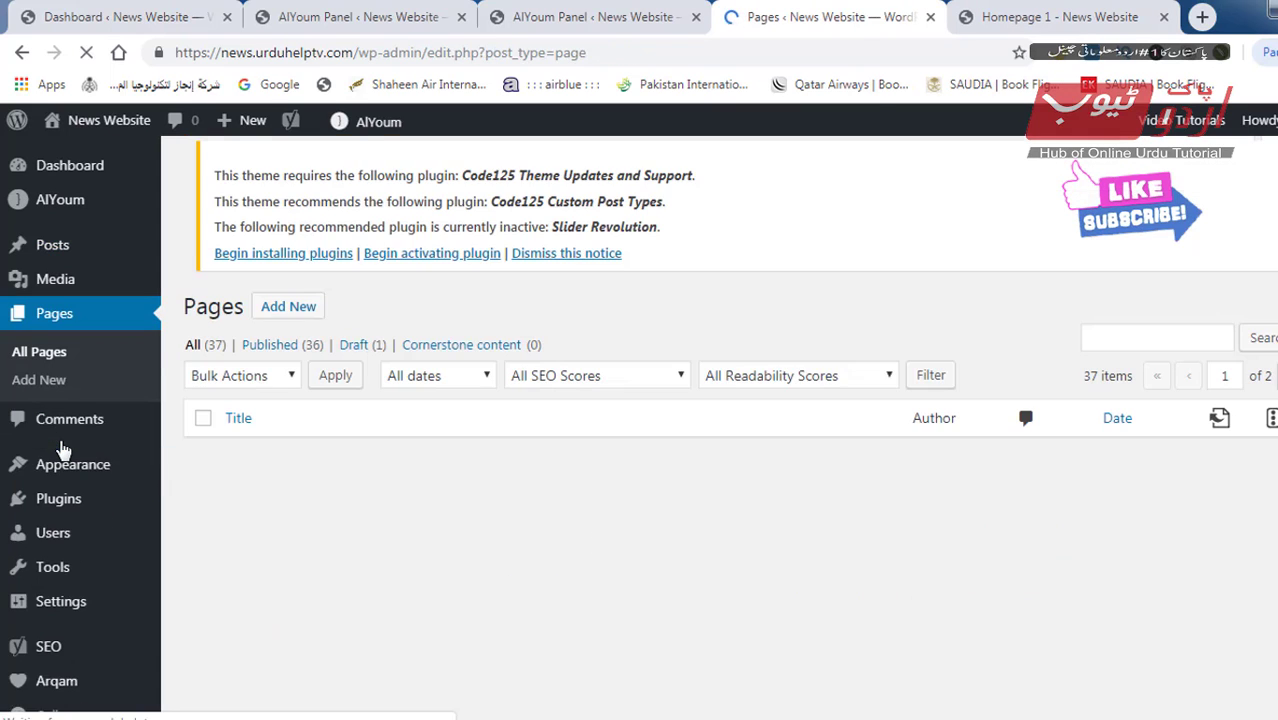
scroll(405, 517, "down", 4)
scroll(405, 518, "down", 5)
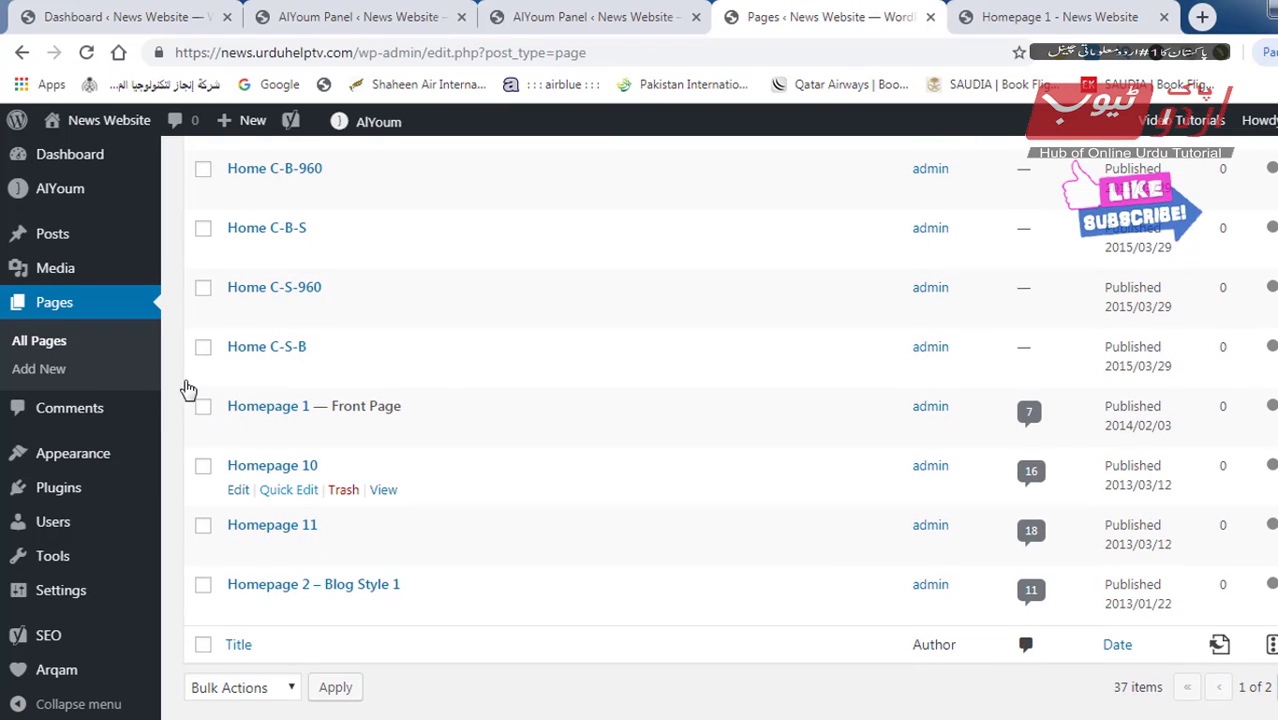
mouse_move(184, 380)
left_mouse_down()
mouse_move(448, 431)
mouse_move(449, 452)
left_mouse_up()
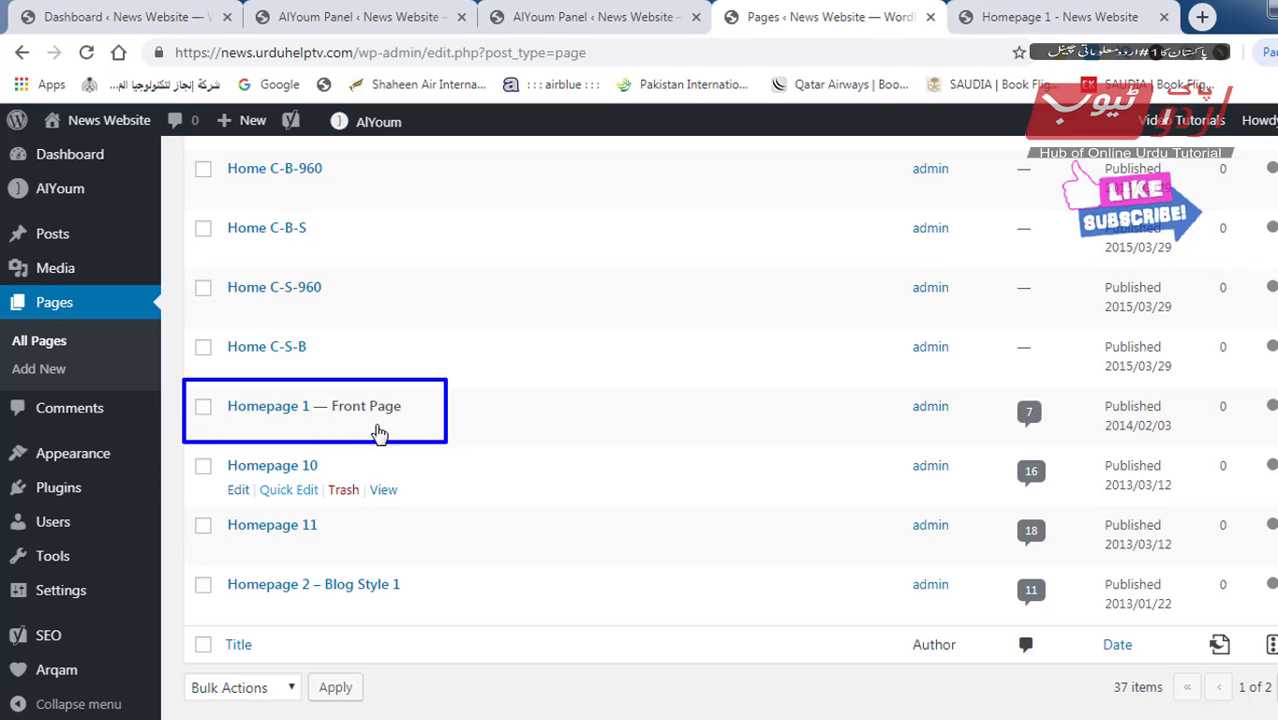
scroll(576, 327, "up", 15)
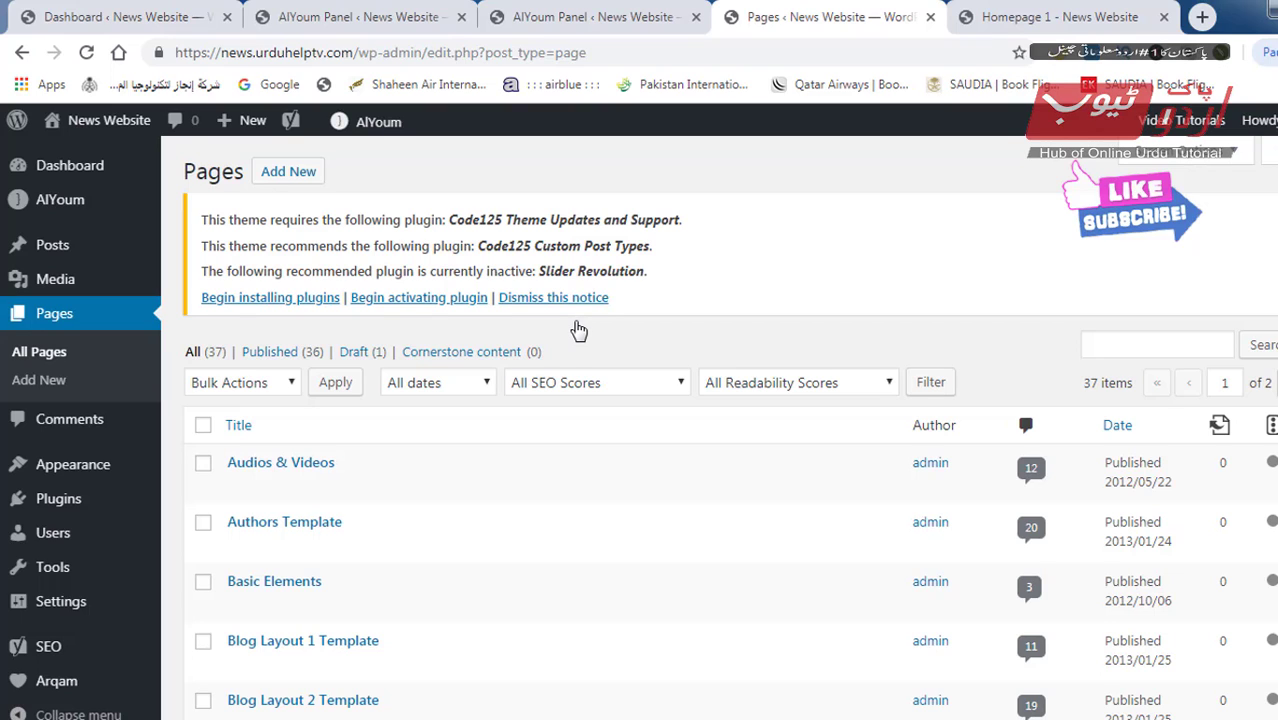
scroll(567, 406, "down", 2)
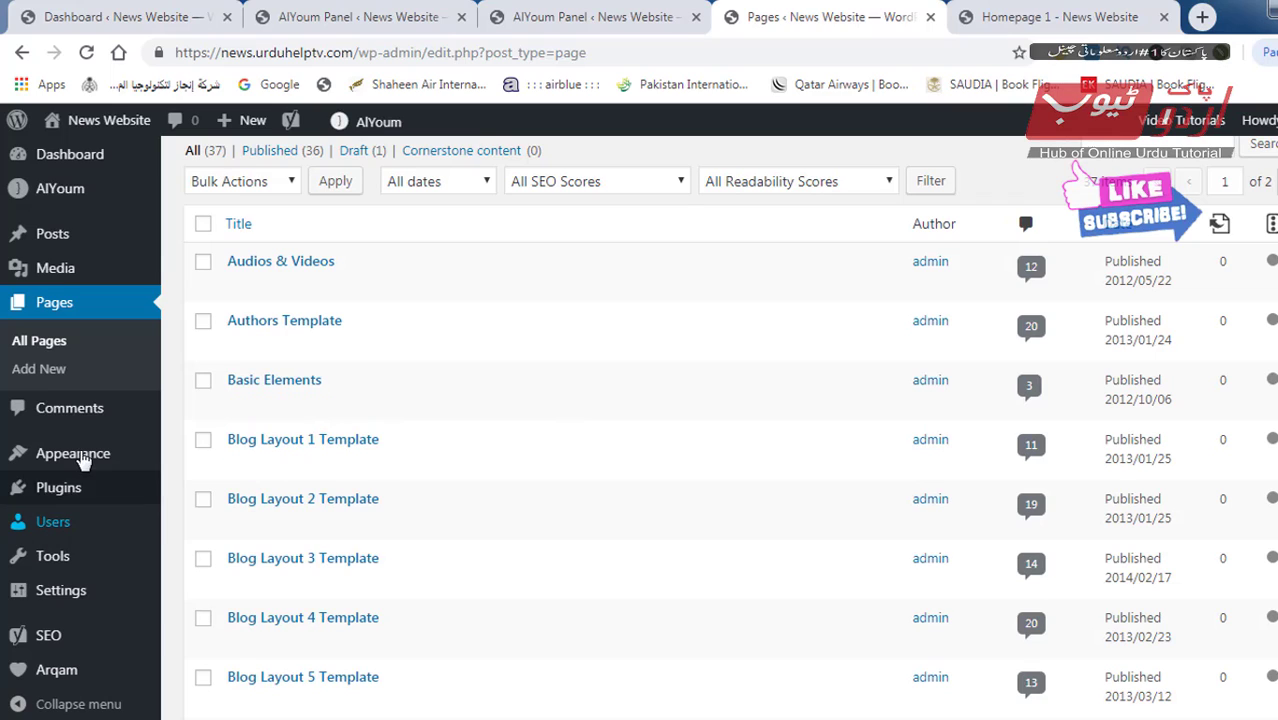
Step: Search for "urdu keyboard" among the new plugins available to add
mouse_move(60, 489)
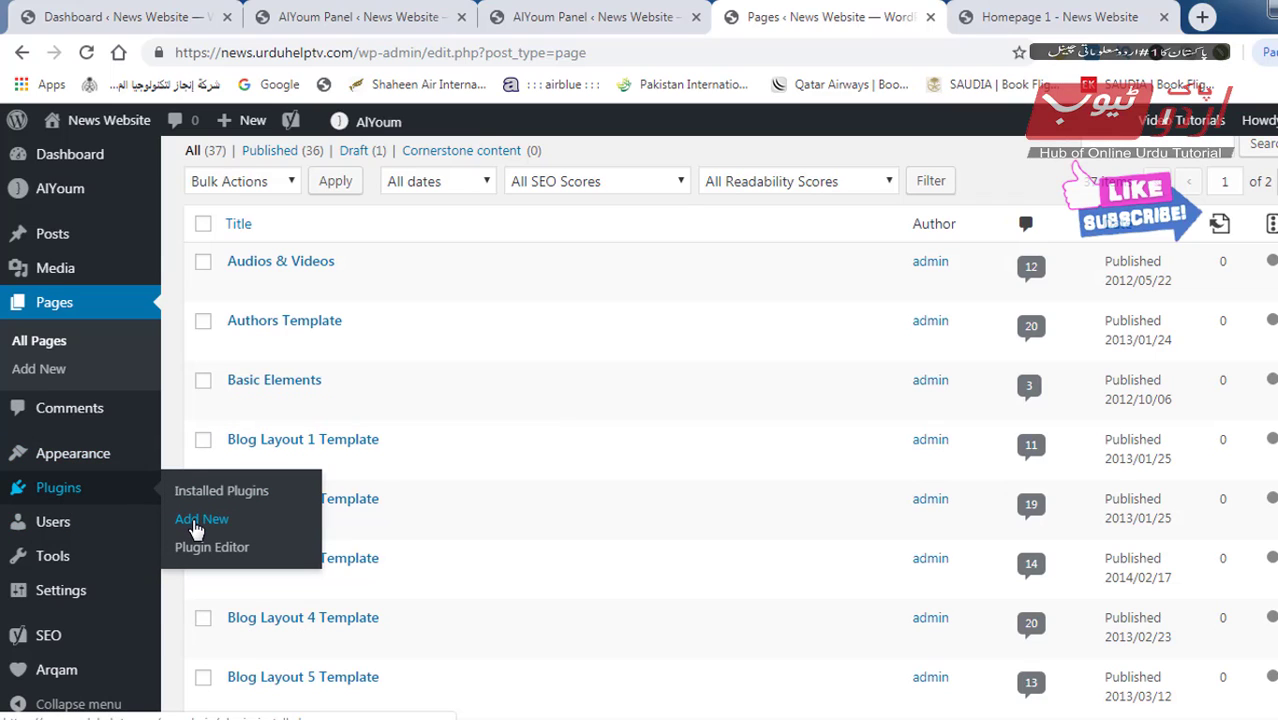
left_click(196, 527)
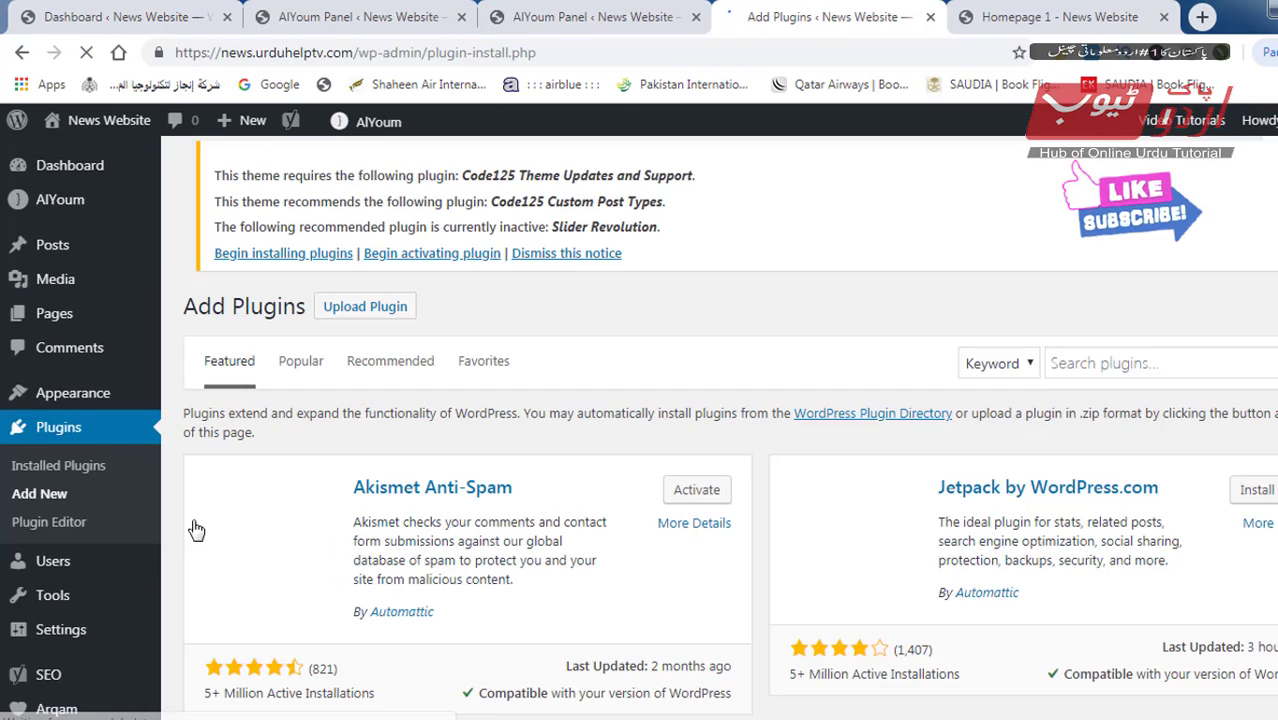
left_click(1138, 385)
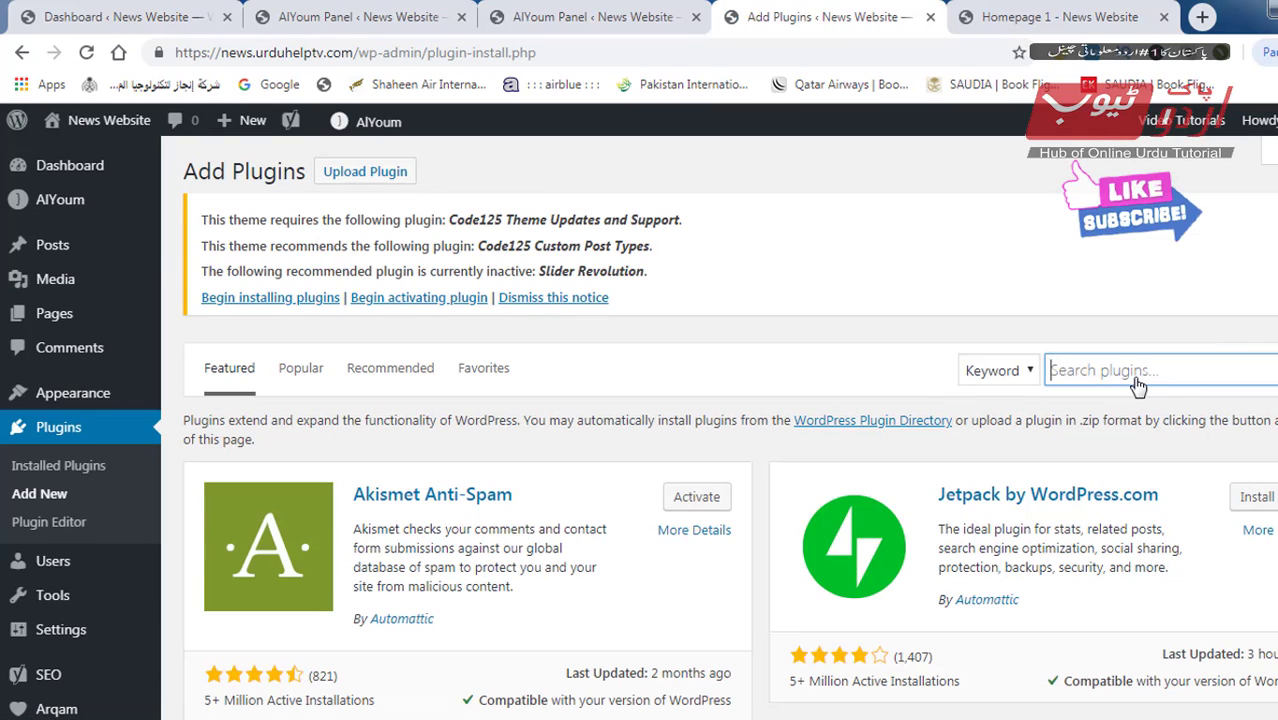
type("urdu")
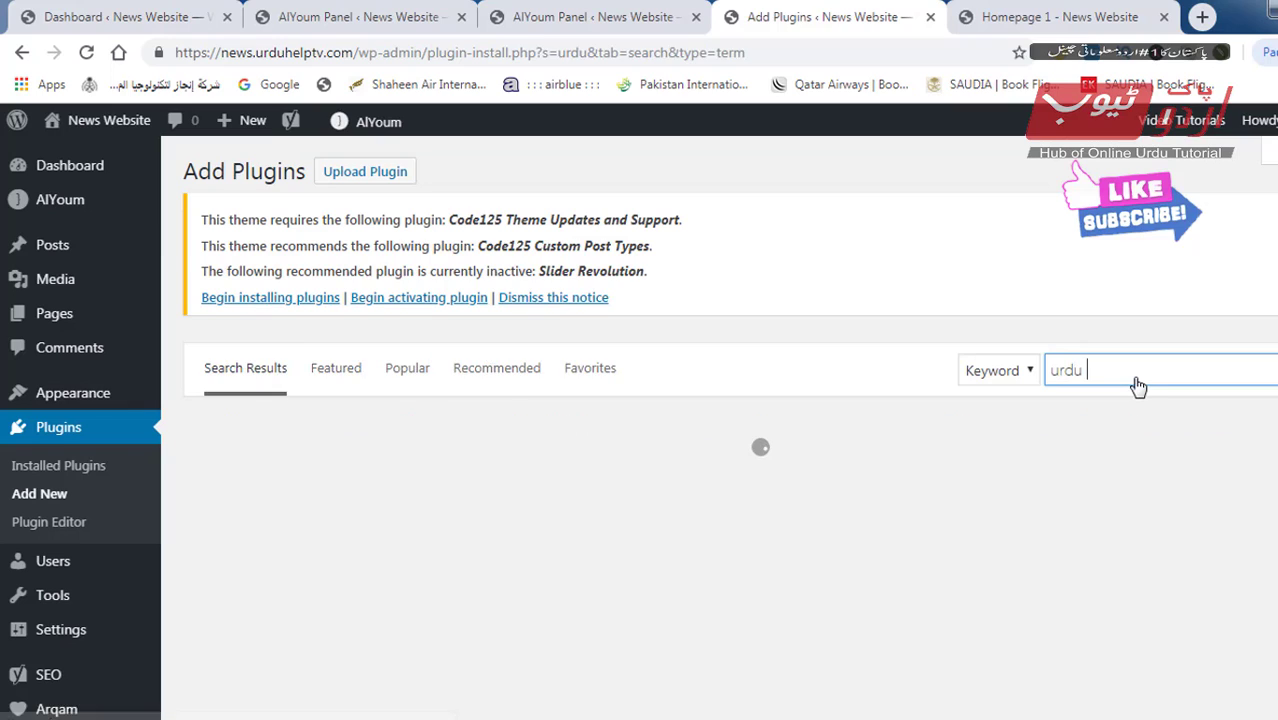
type(" key")
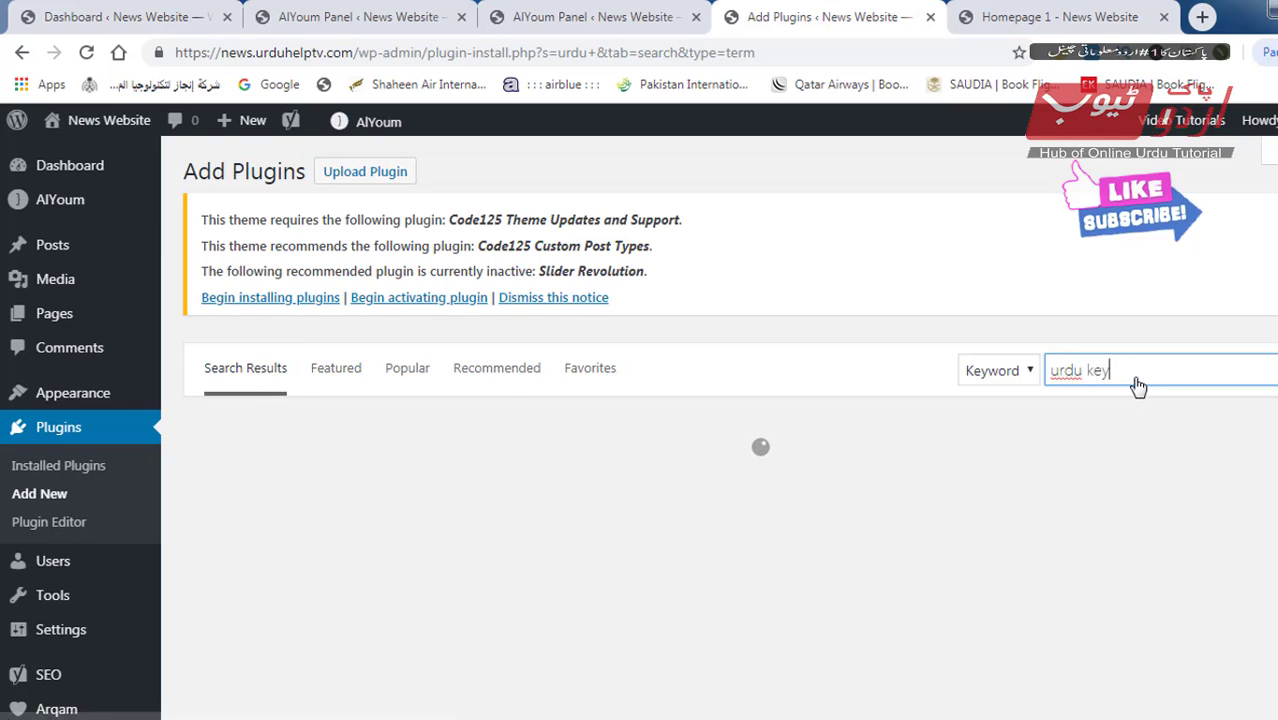
type("board")
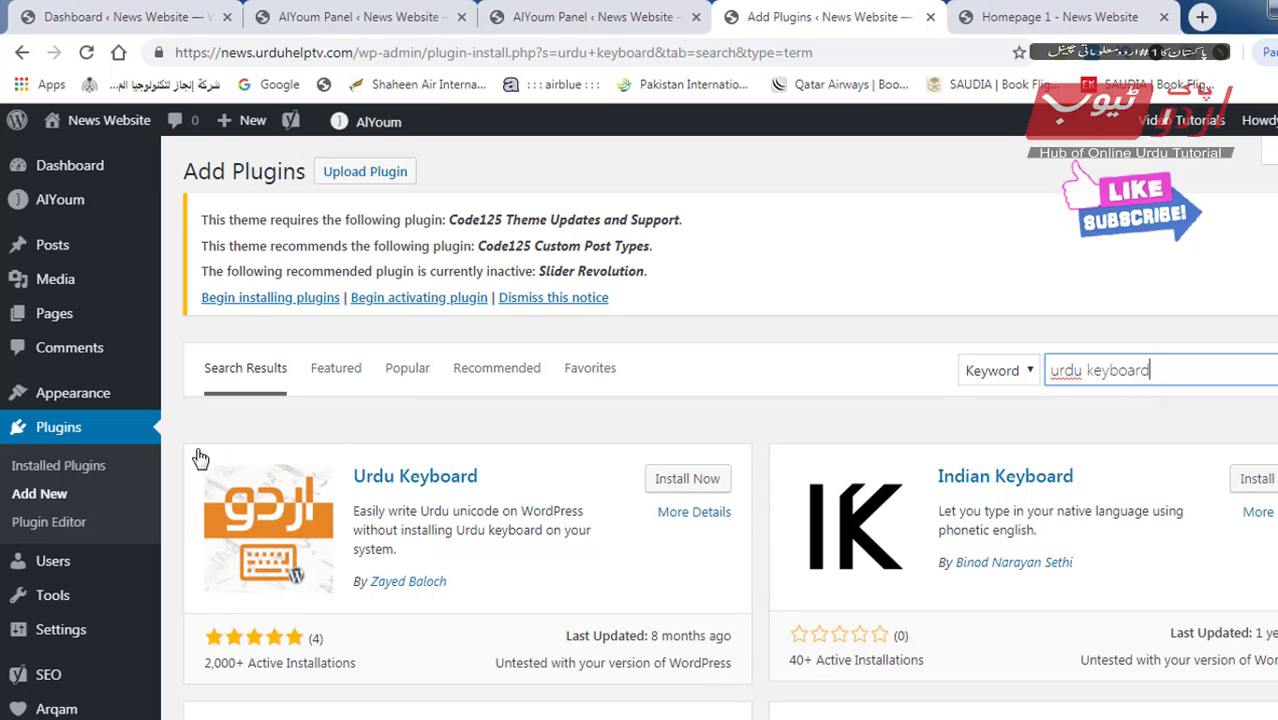
Step: Install and activate the Urdu Keyboard plugin
mouse_move(181, 441)
left_mouse_down()
mouse_move(384, 598)
mouse_move(782, 598)
mouse_move(767, 604)
left_mouse_up()
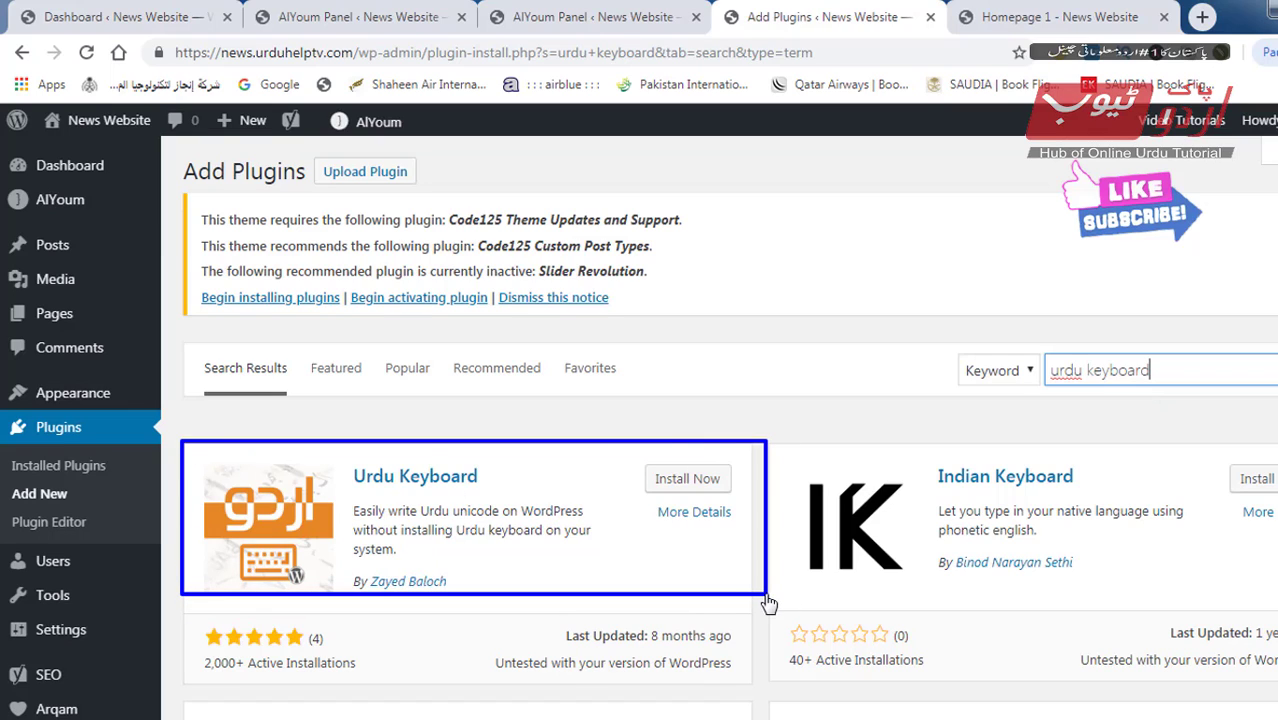
left_click(699, 484)
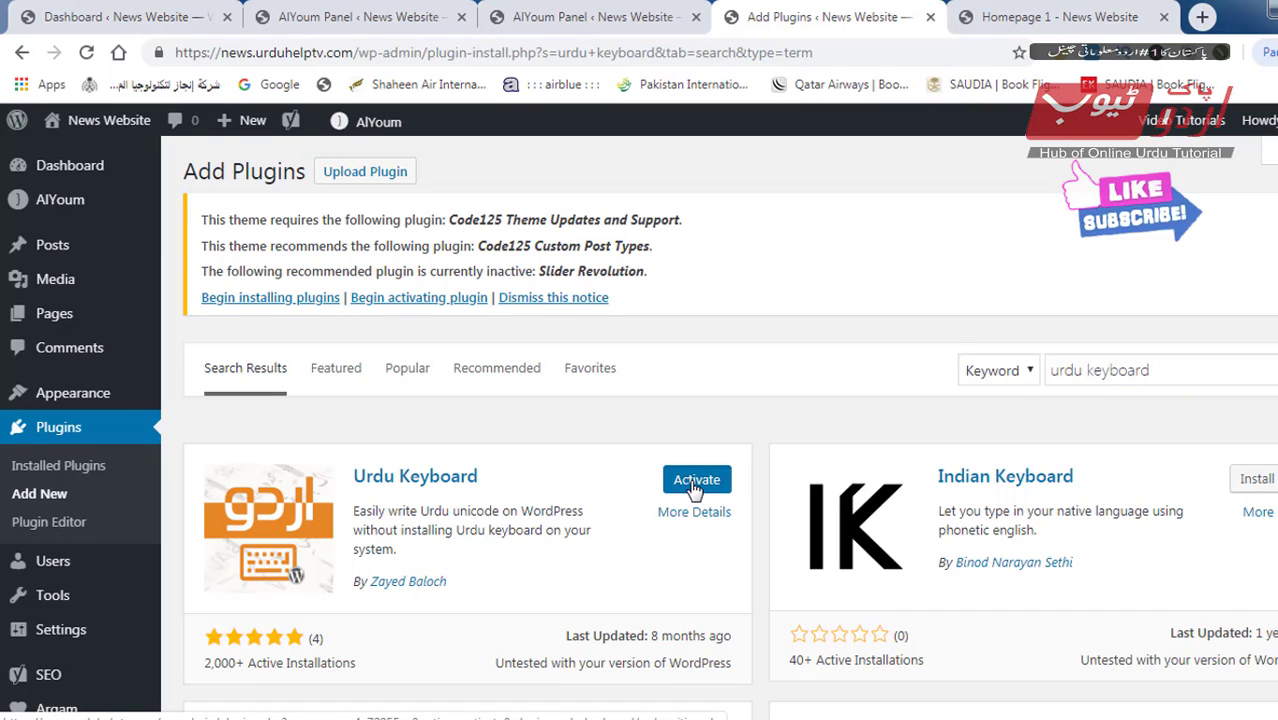
left_click(695, 481)
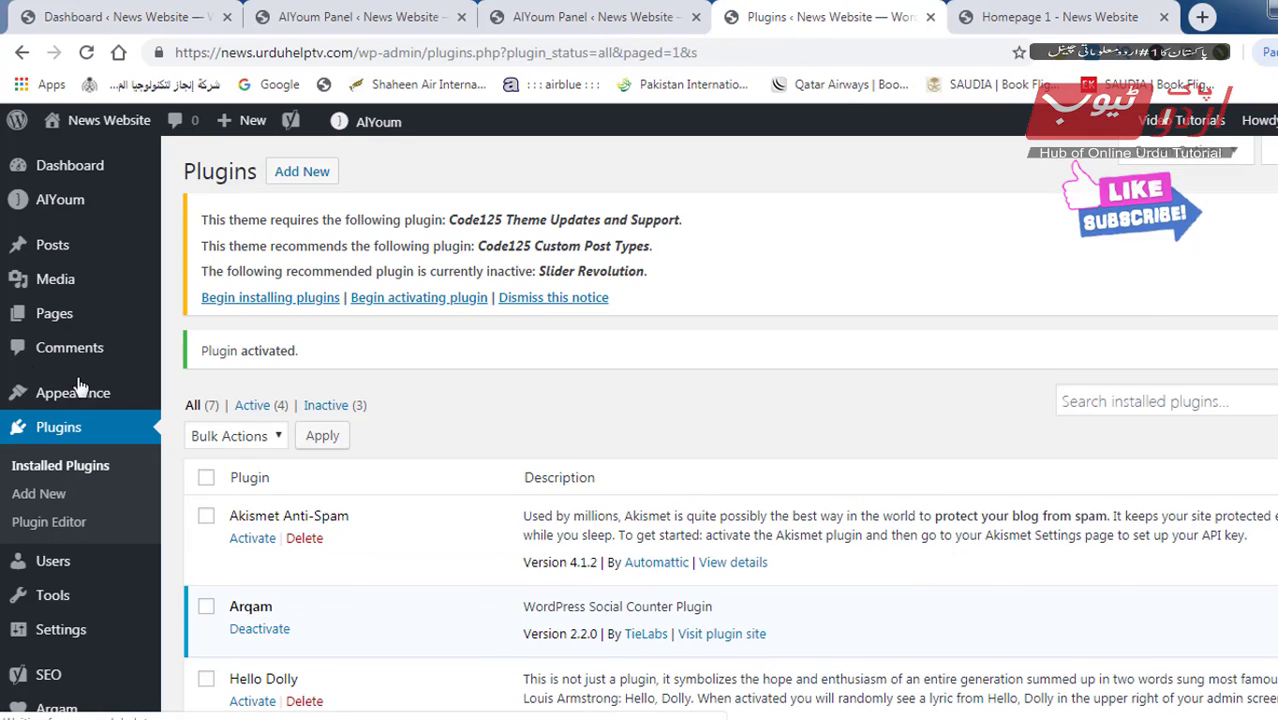
Step: Start a new post, dismiss the block editor's welcome tip and place the cursor in the title
mouse_move(42, 262)
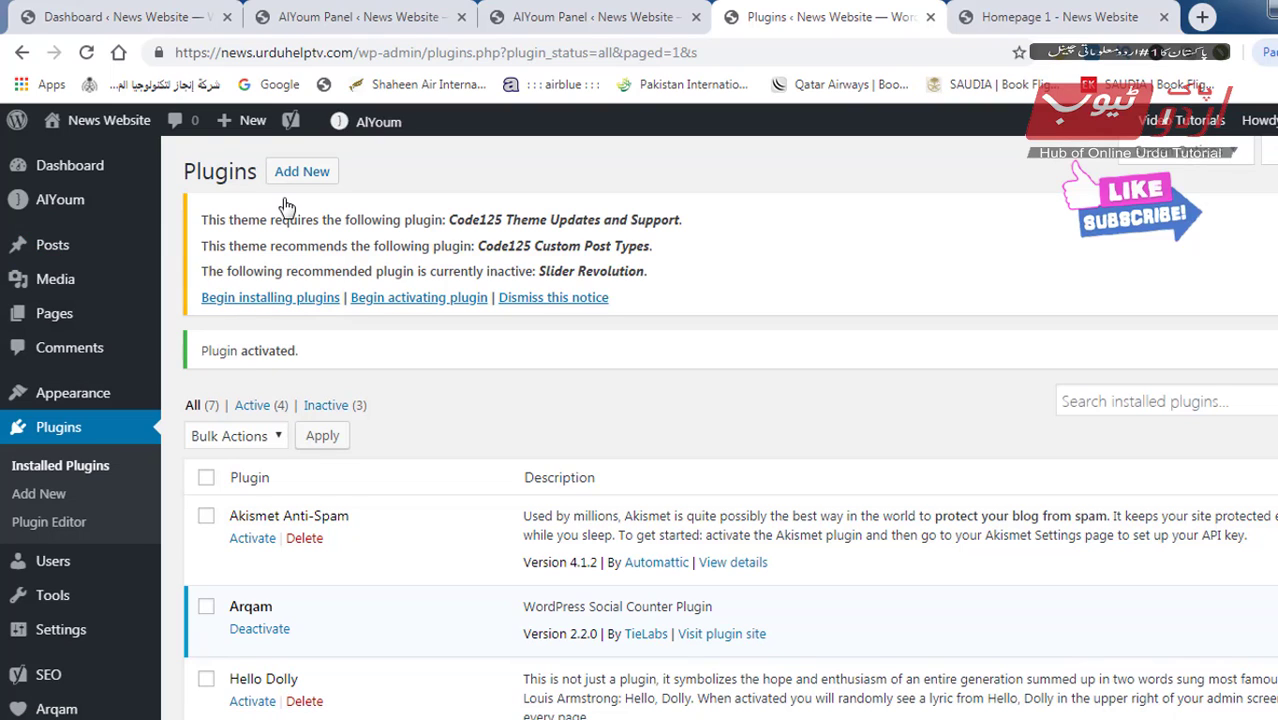
left_click(204, 288)
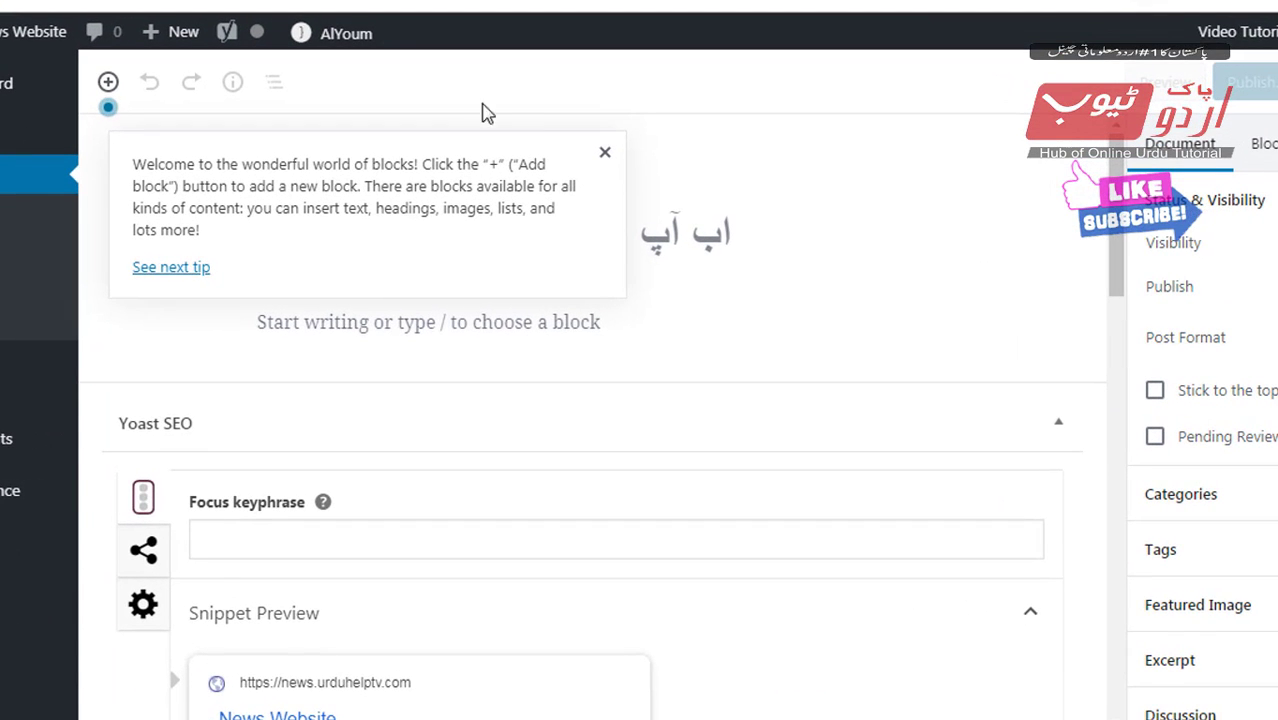
left_click(605, 153)
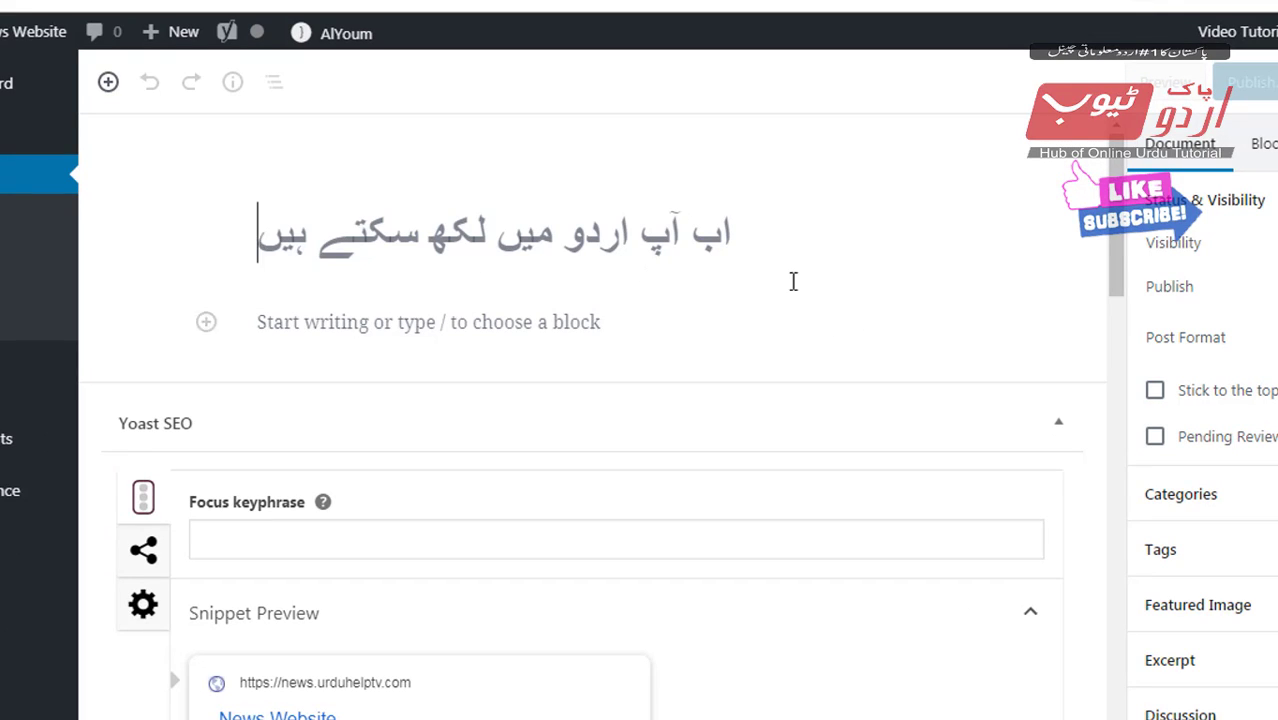
left_click(717, 255)
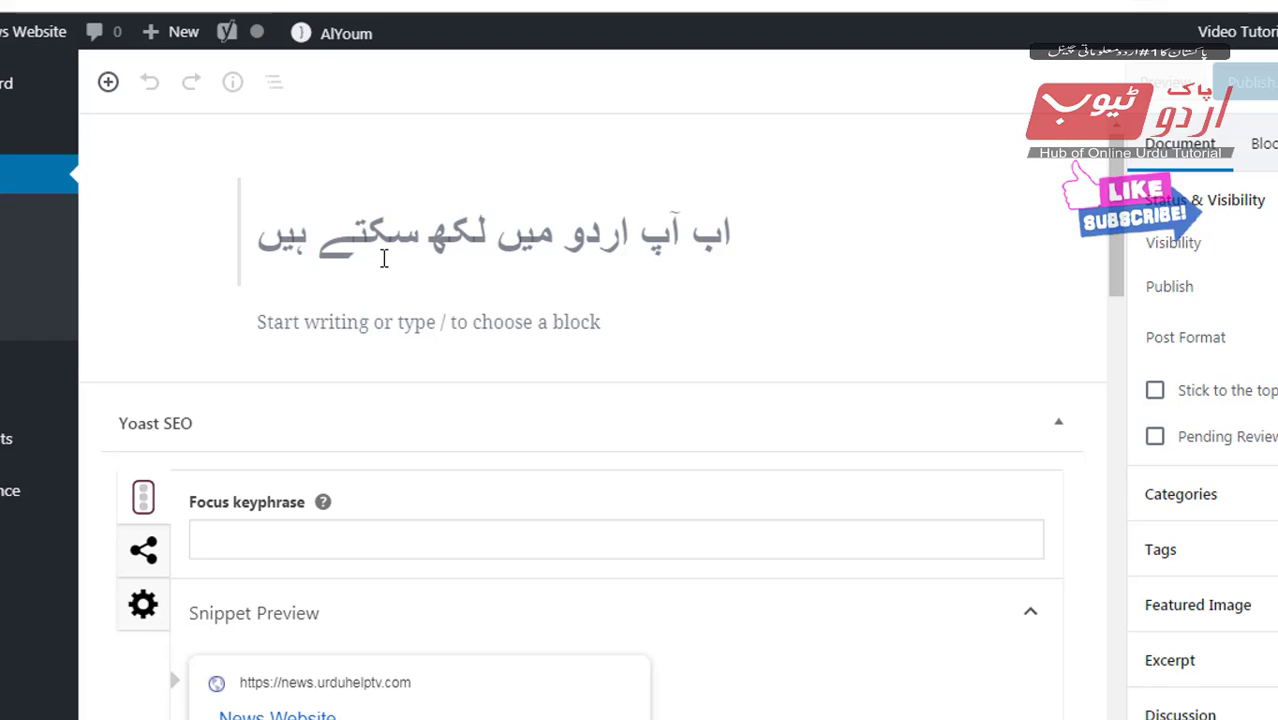
type("as")
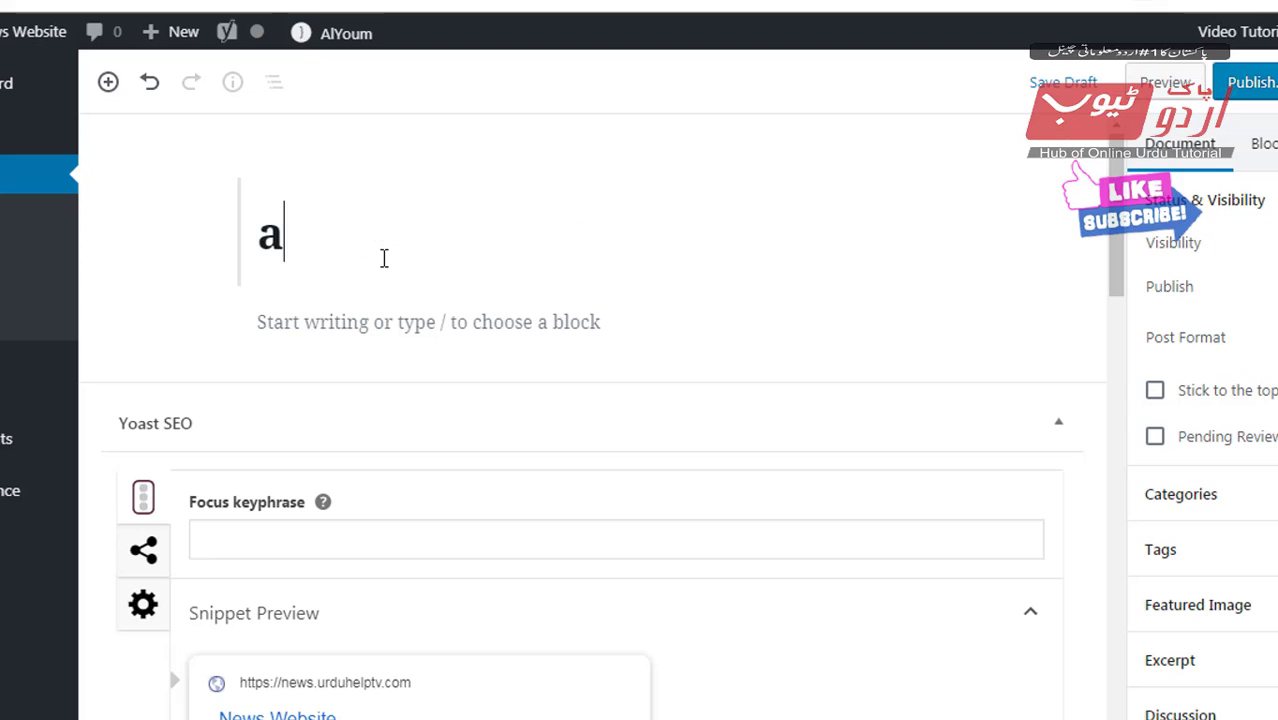
key("BackSpace")
key("BackSpace")
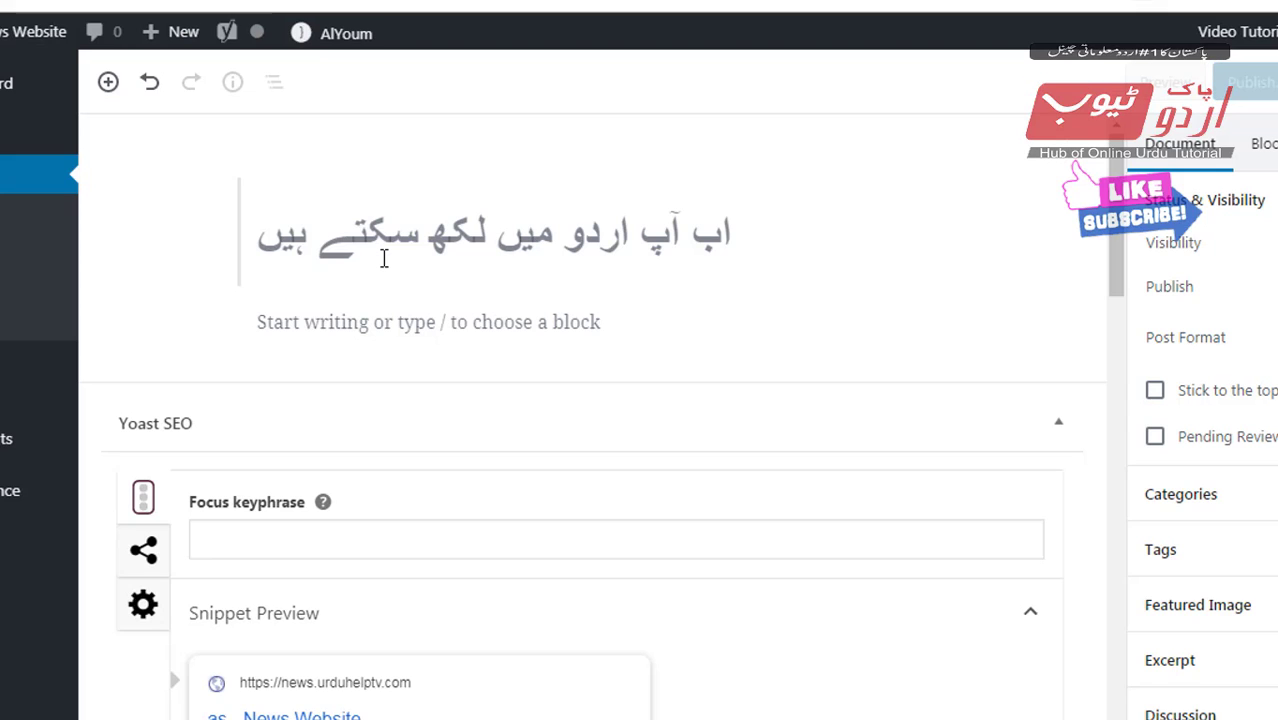
Step: Enter "اسلام علیکم دوستو" as the title of the new post
type("اسلا")
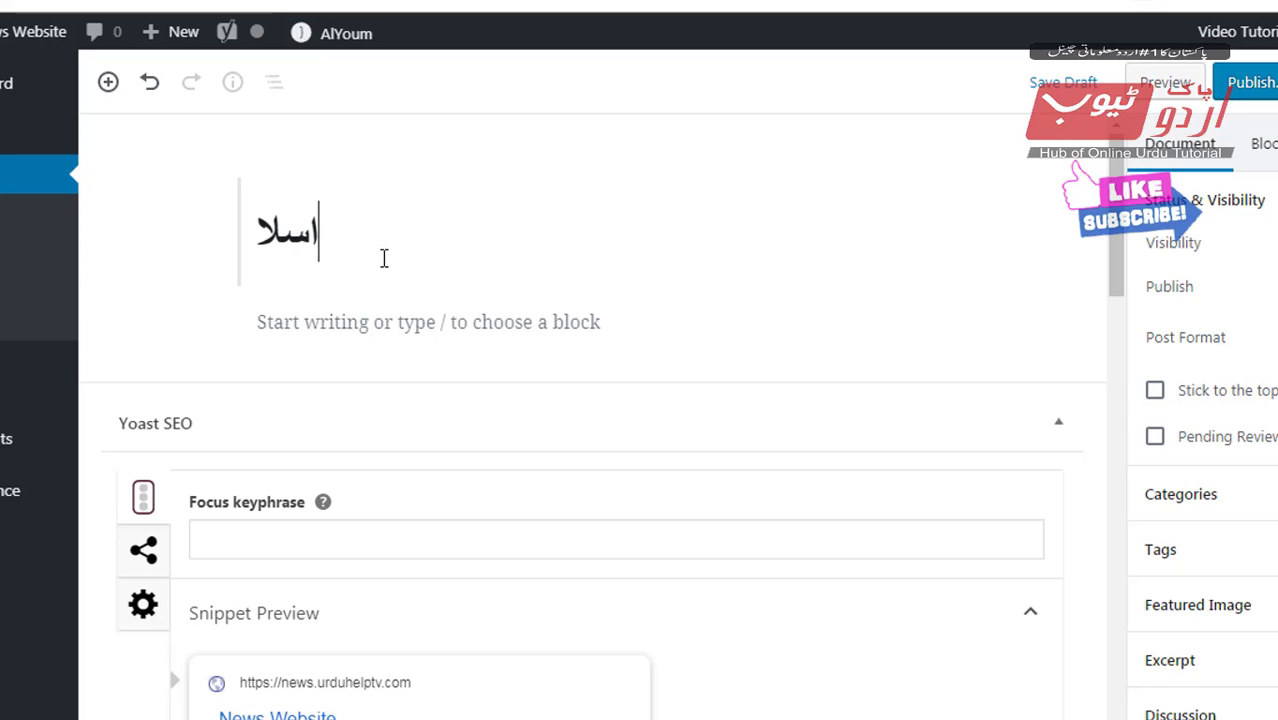
type("م علیکم ")
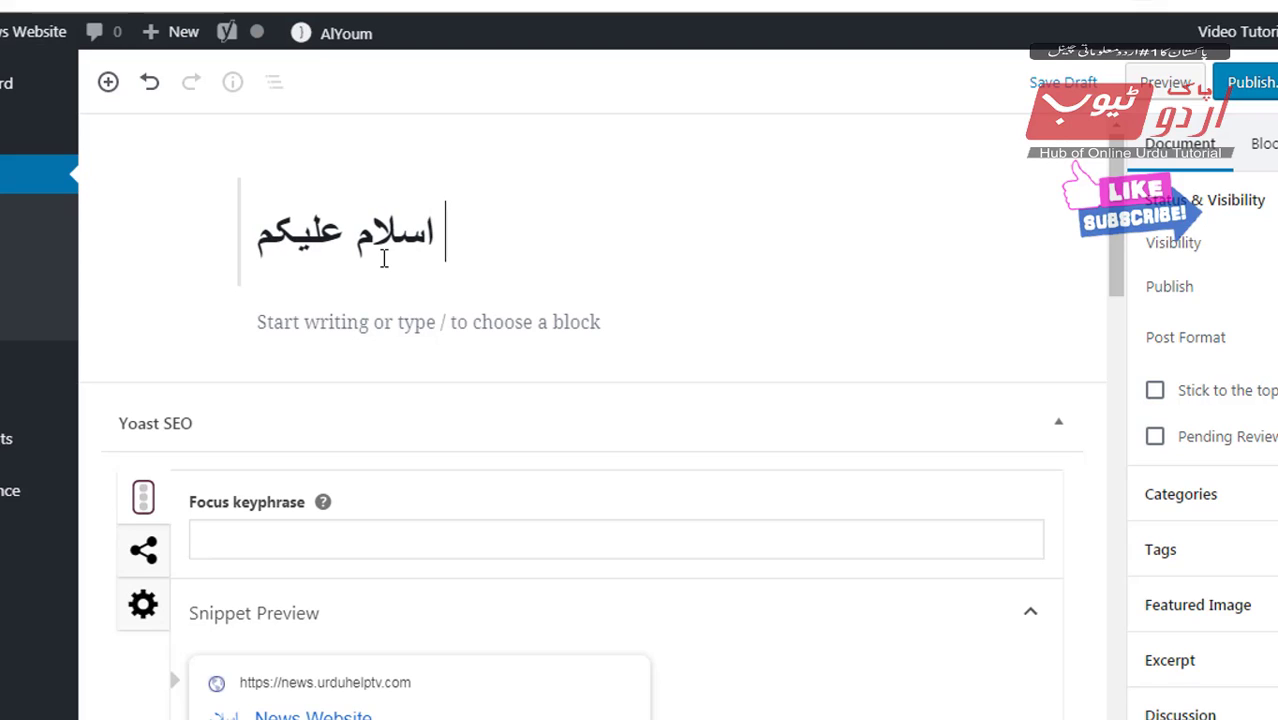
type("دوستو")
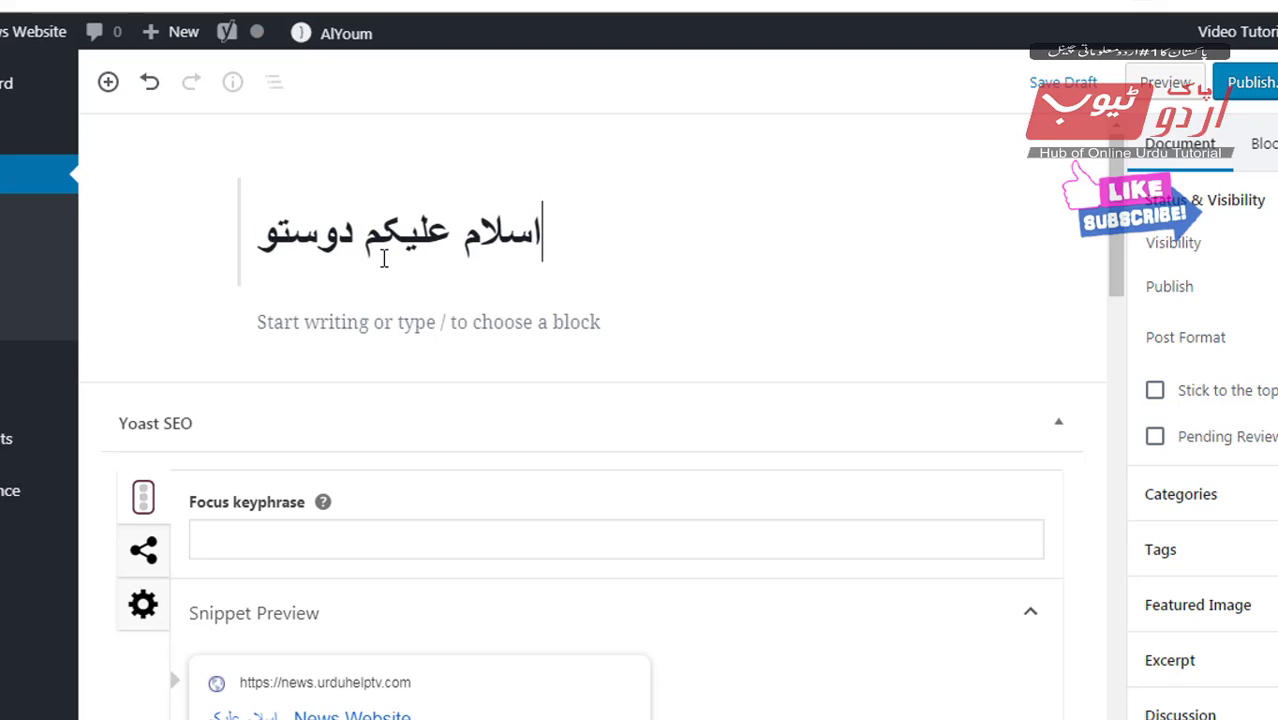
Step: Write an Urdu sentence introducing the author by full name as the post's body and publish the post
left_click(398, 330)
type("میرا")
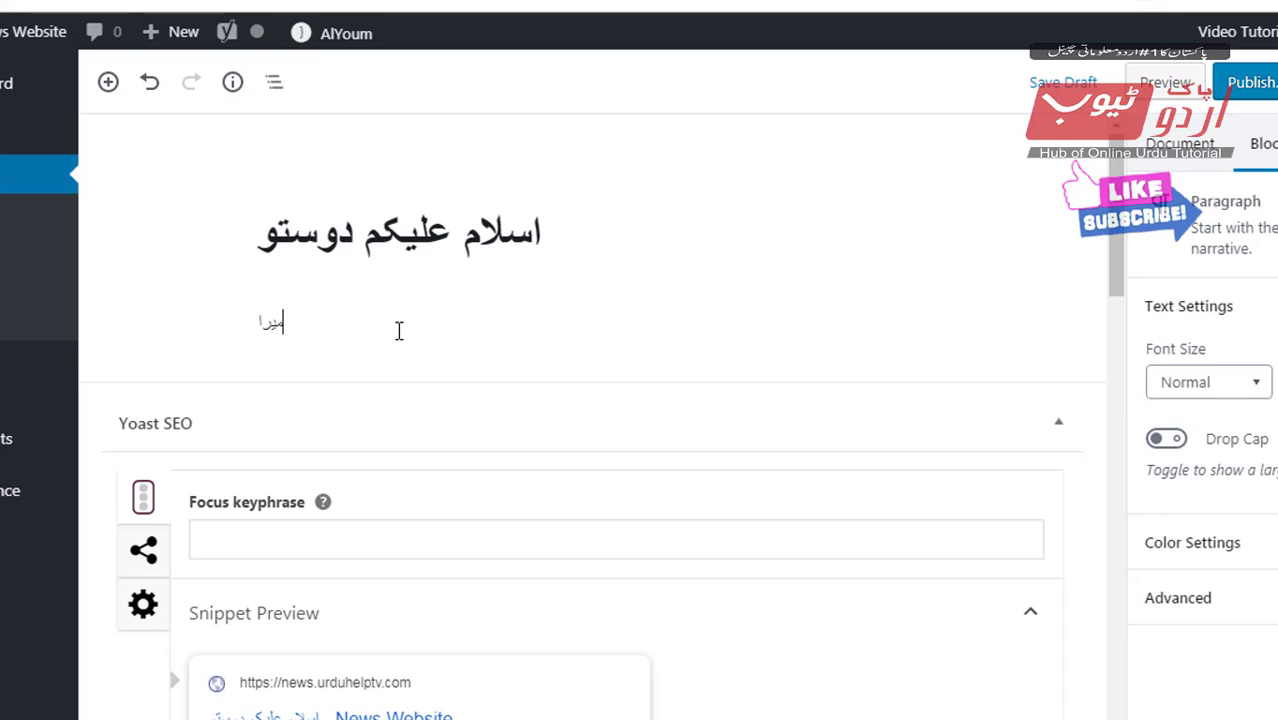
type(" نام محمد منش")
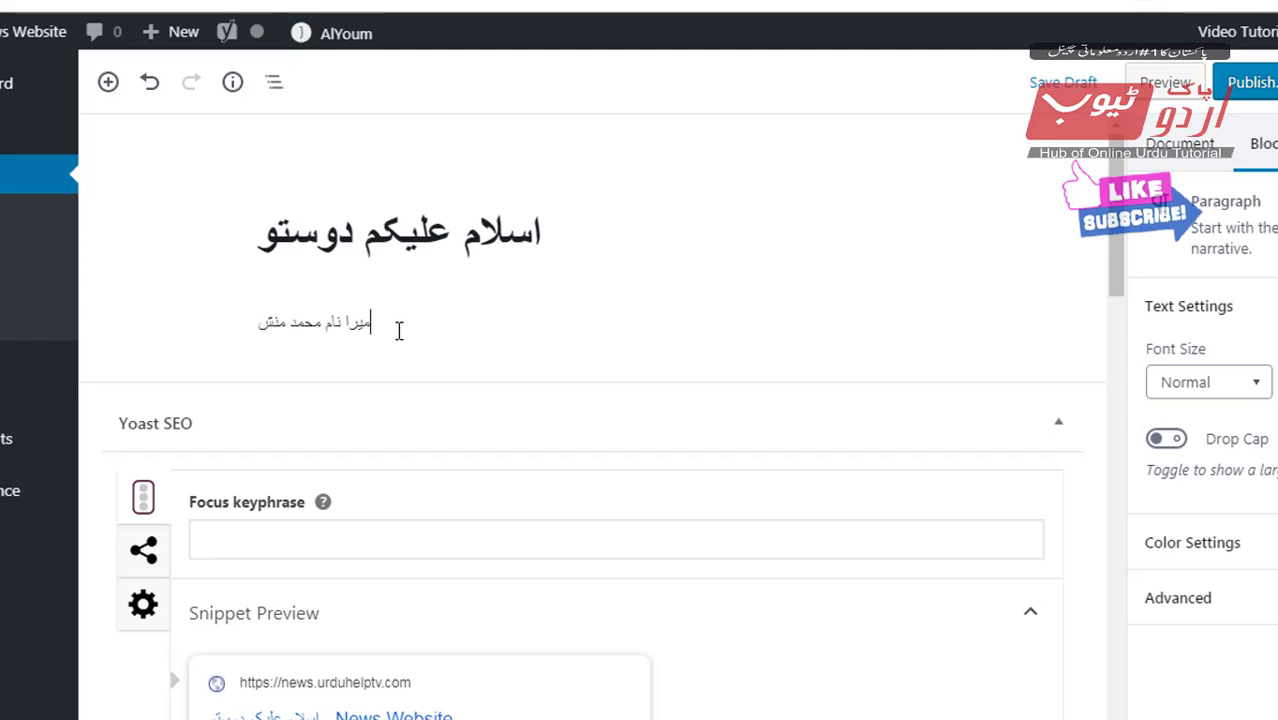
type("اه مح")
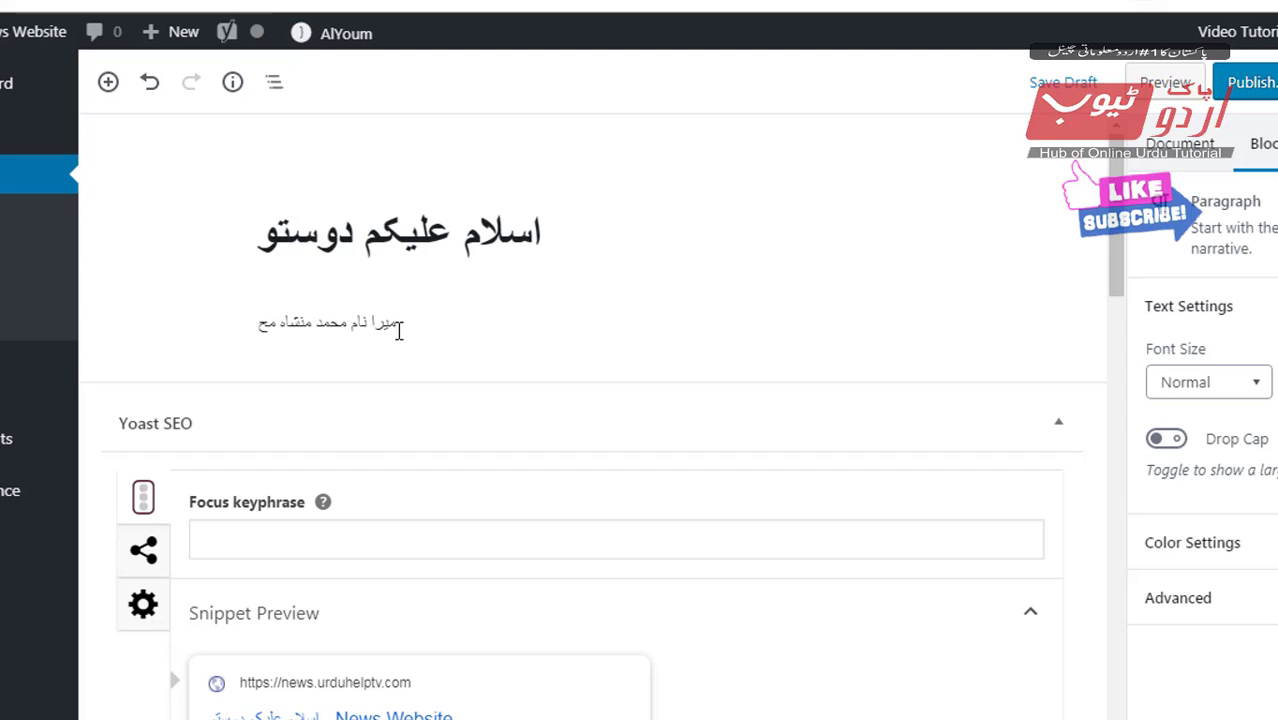
type("سن ہے")
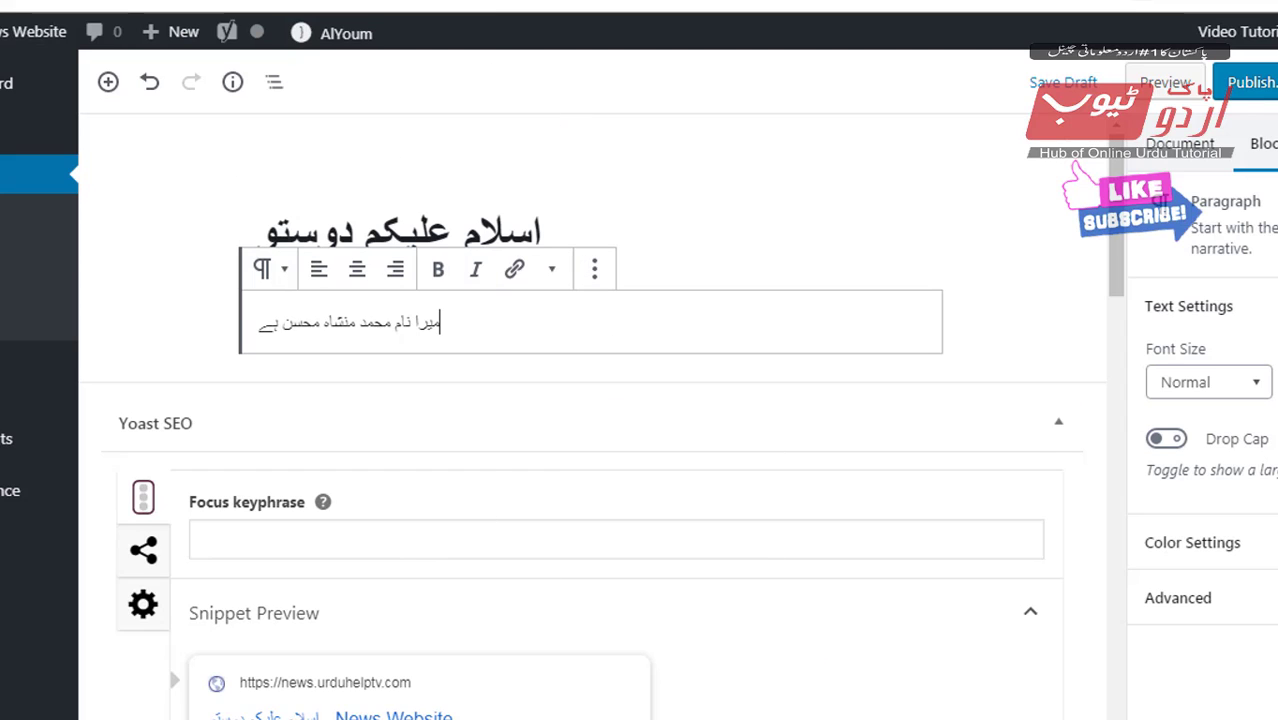
left_click(1245, 84)
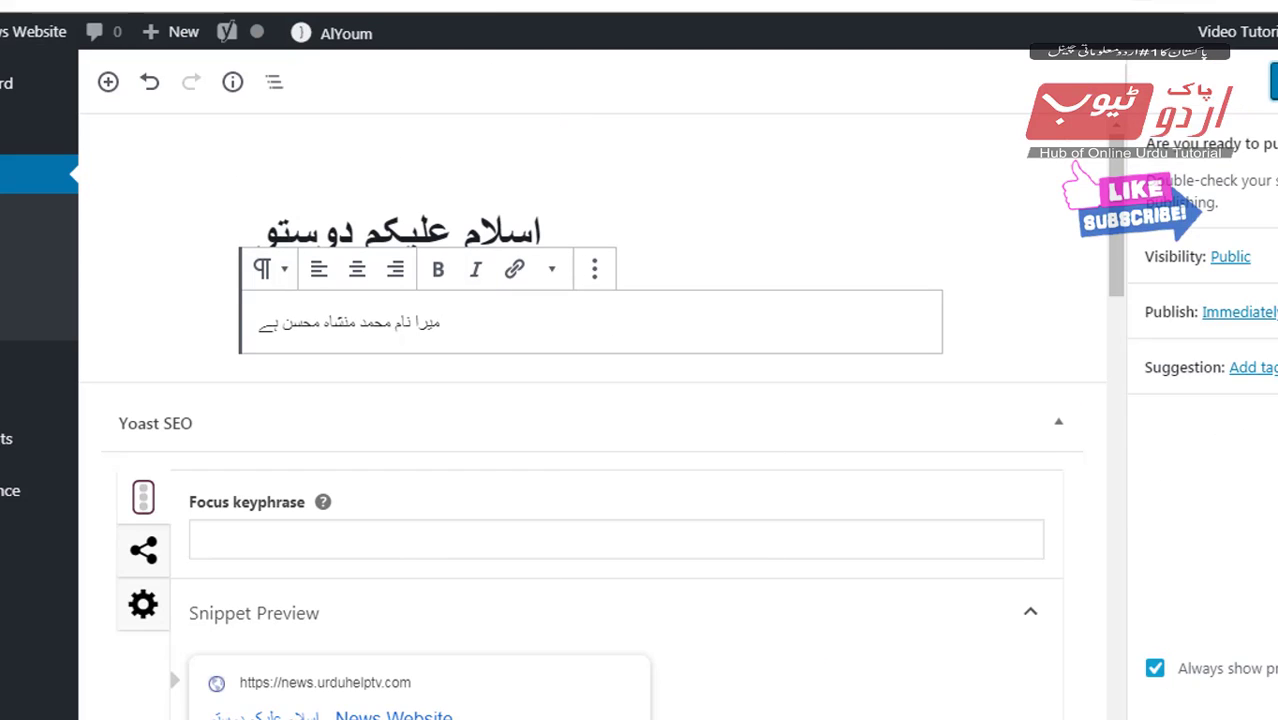
left_click(1275, 82)
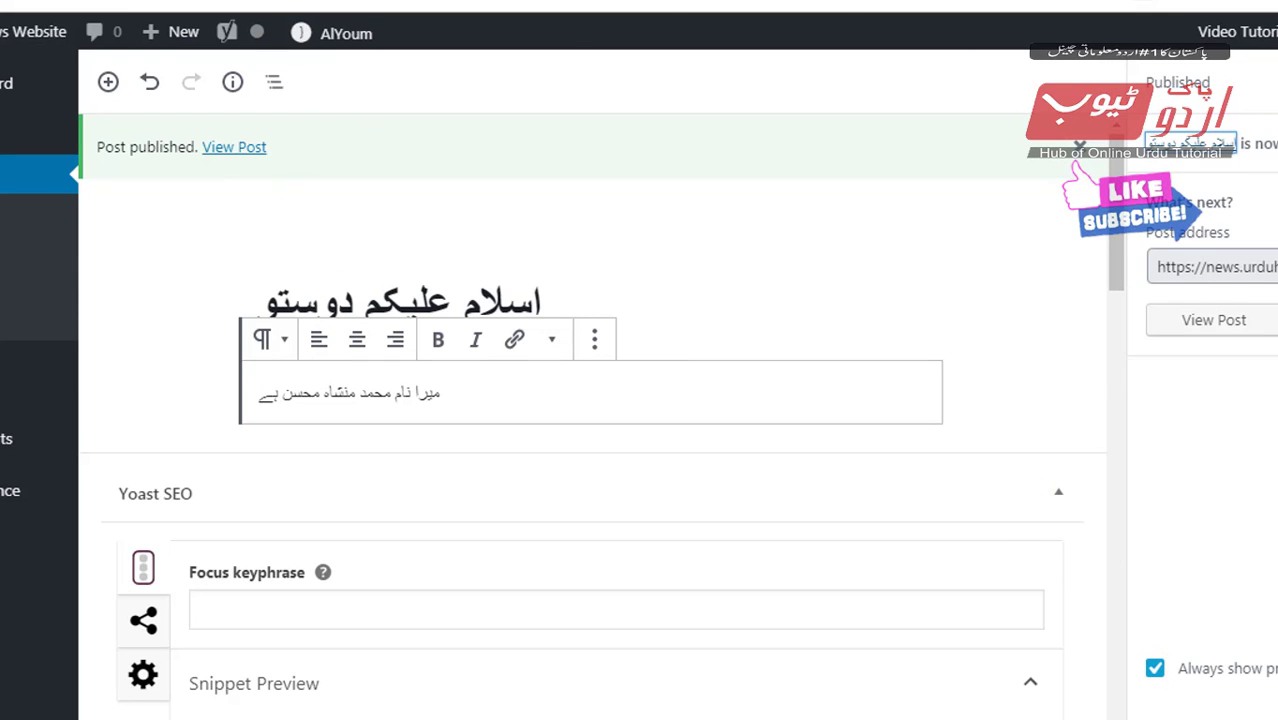
Step: View the site's homepage and check how the published Urdu post is shown there
key("ctrl+Tab")
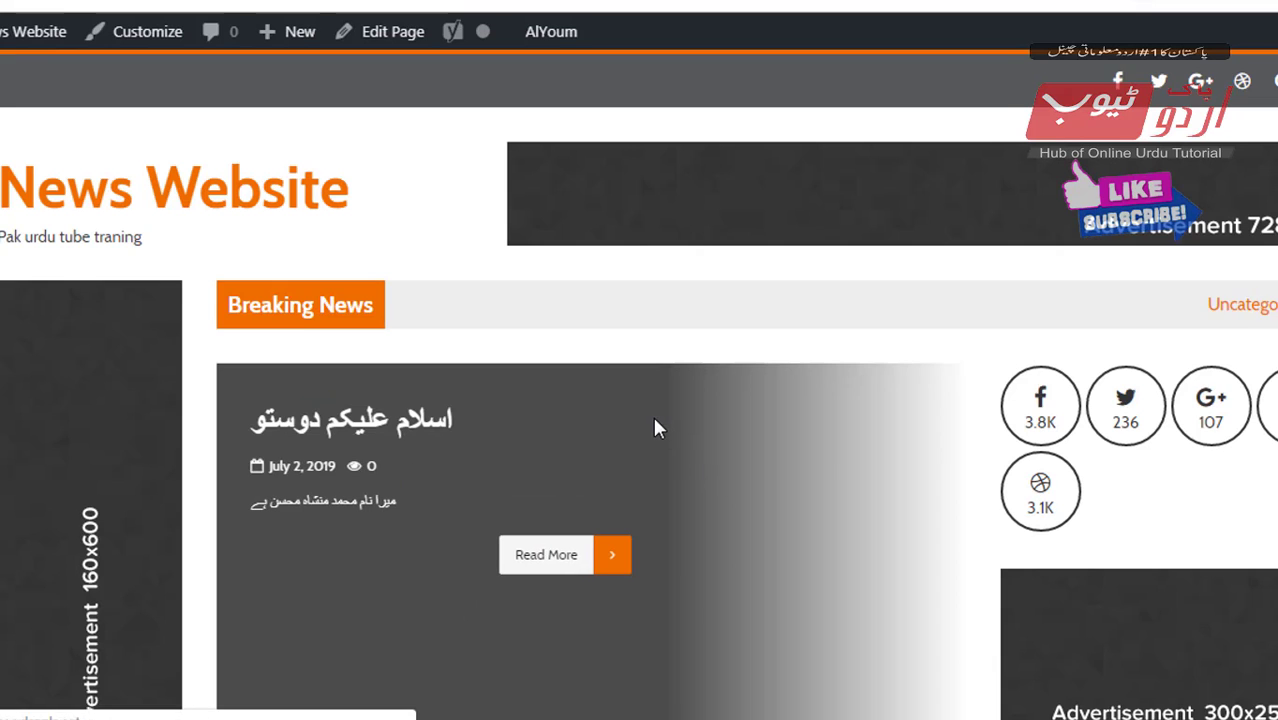
scroll(652, 413, "down", 5)
scroll(655, 422, "down", 1)
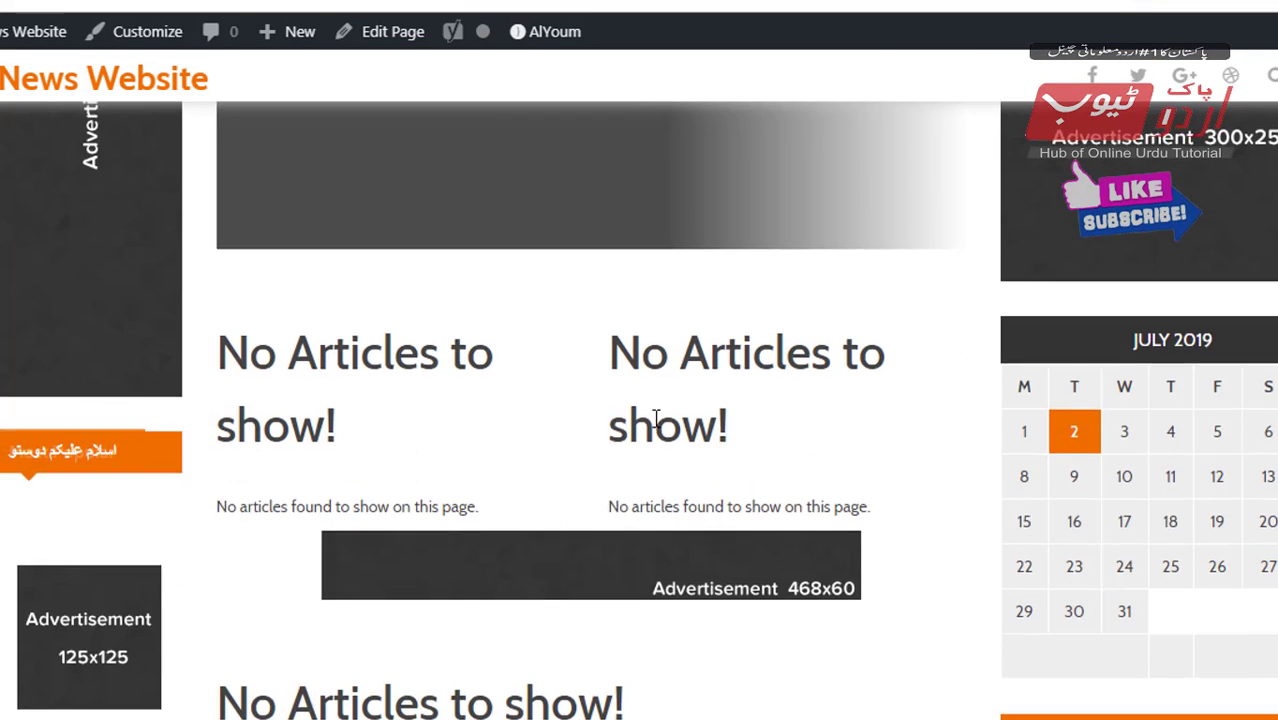
scroll(645, 424, "up", 5)
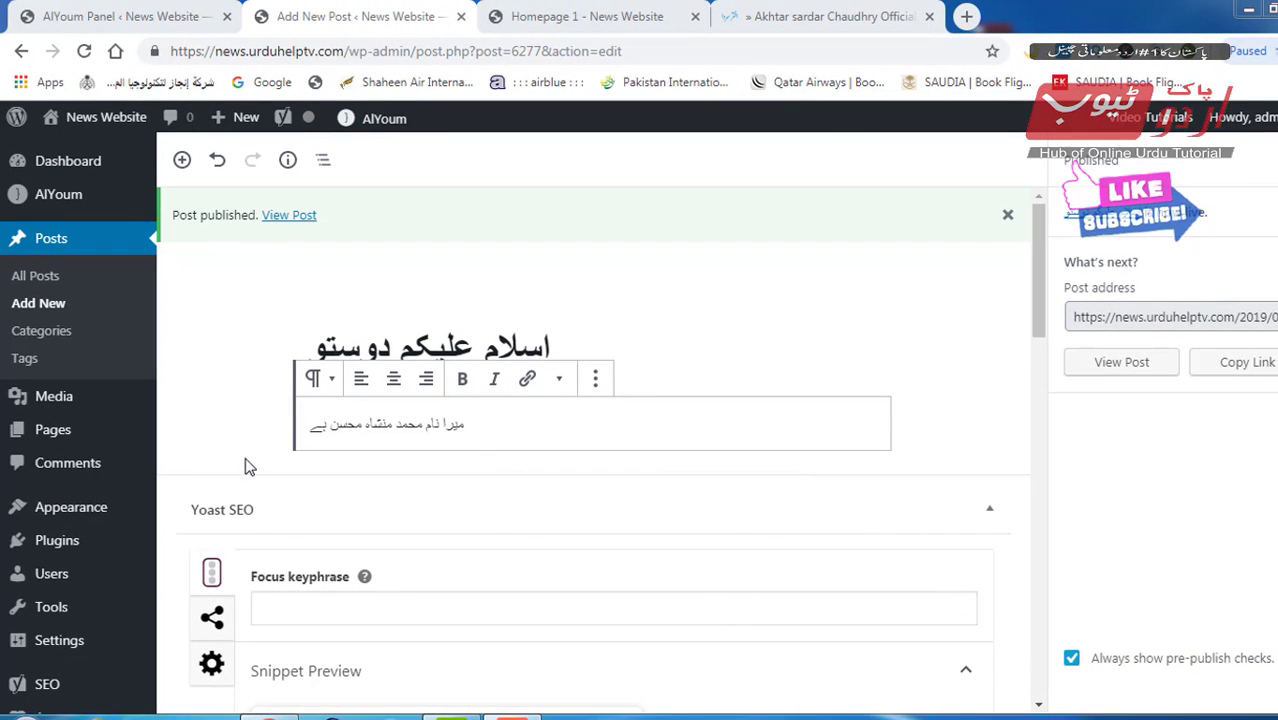
Step: Upload font-organizer.zip as a new plugin, install it and activate it
mouse_move(64, 546)
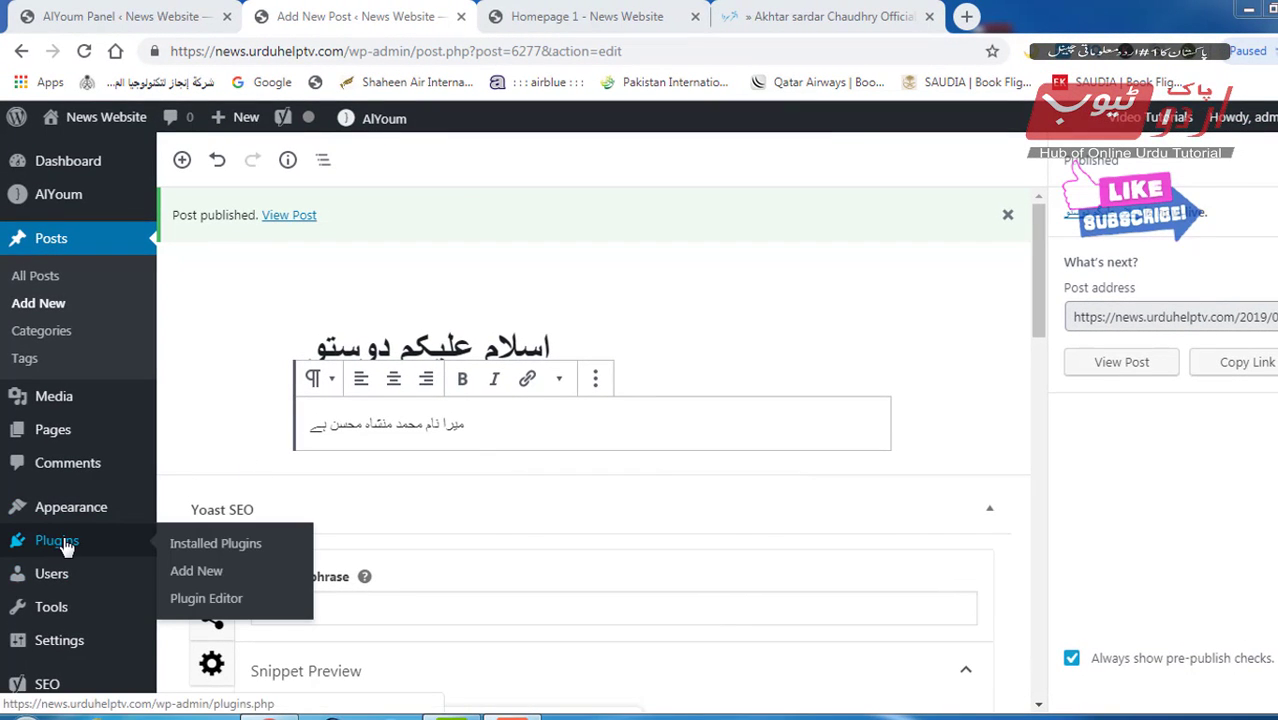
left_click(189, 578)
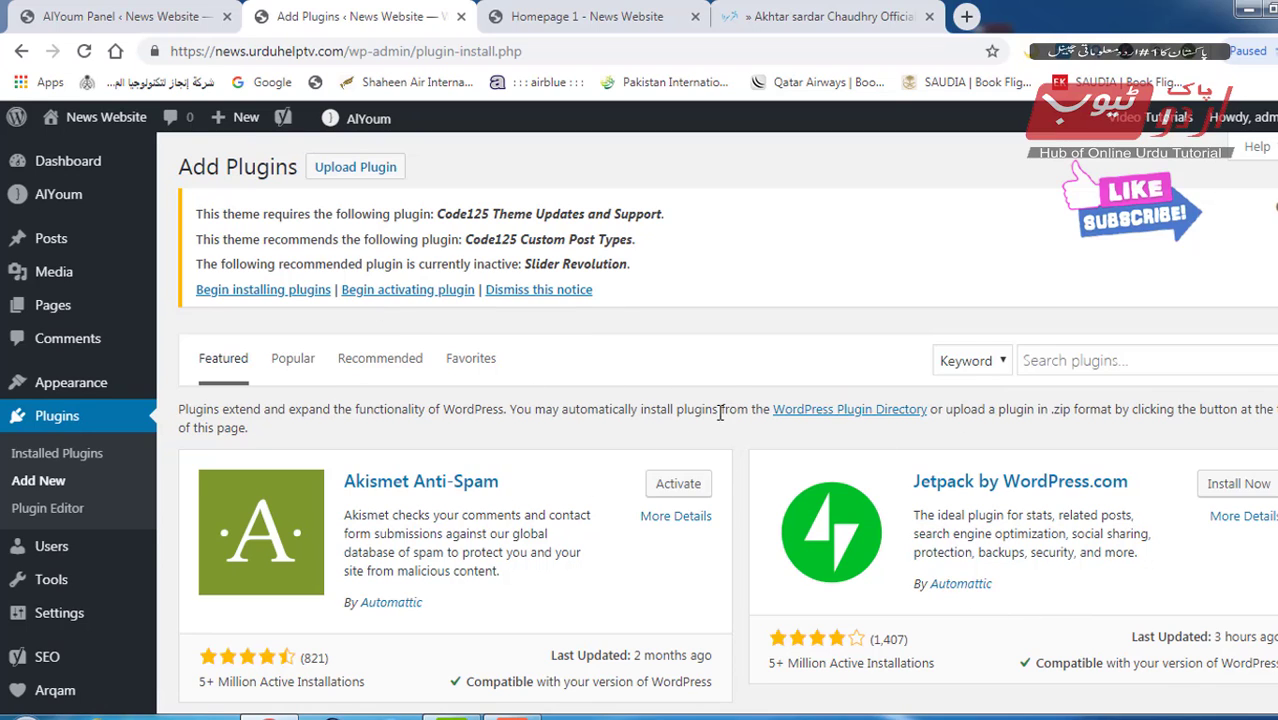
left_click(359, 176)
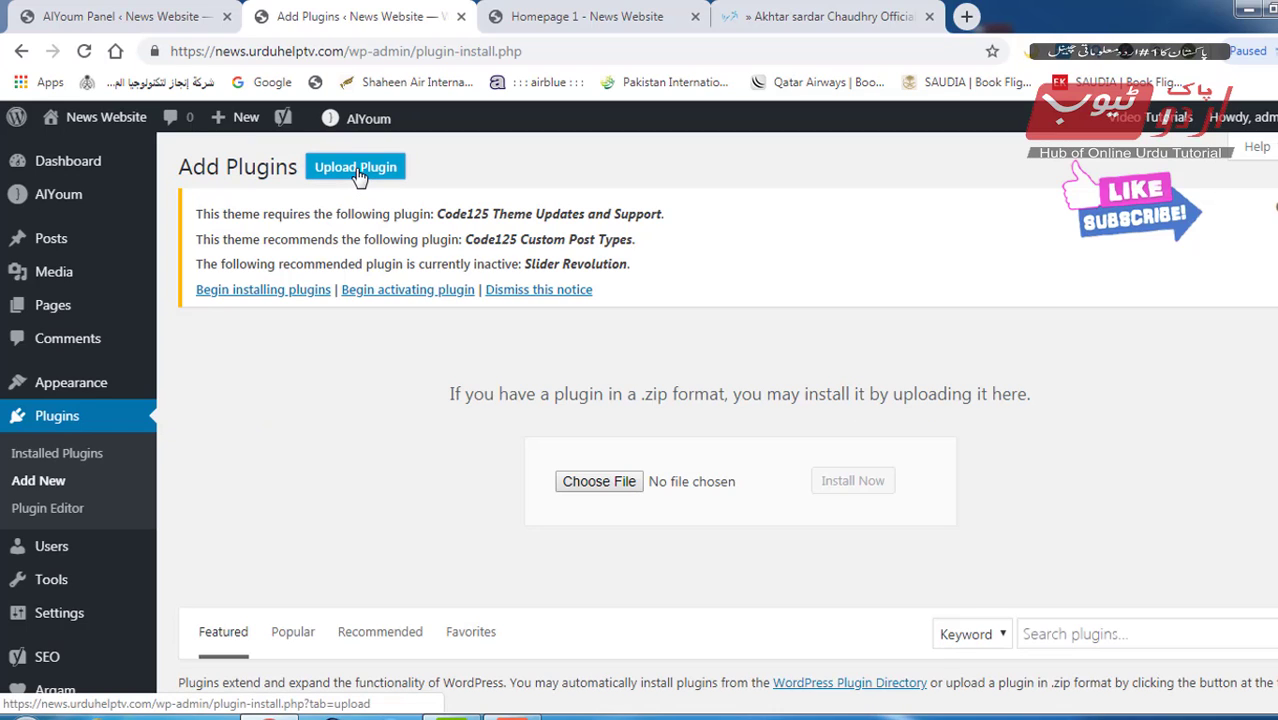
left_click(614, 486)
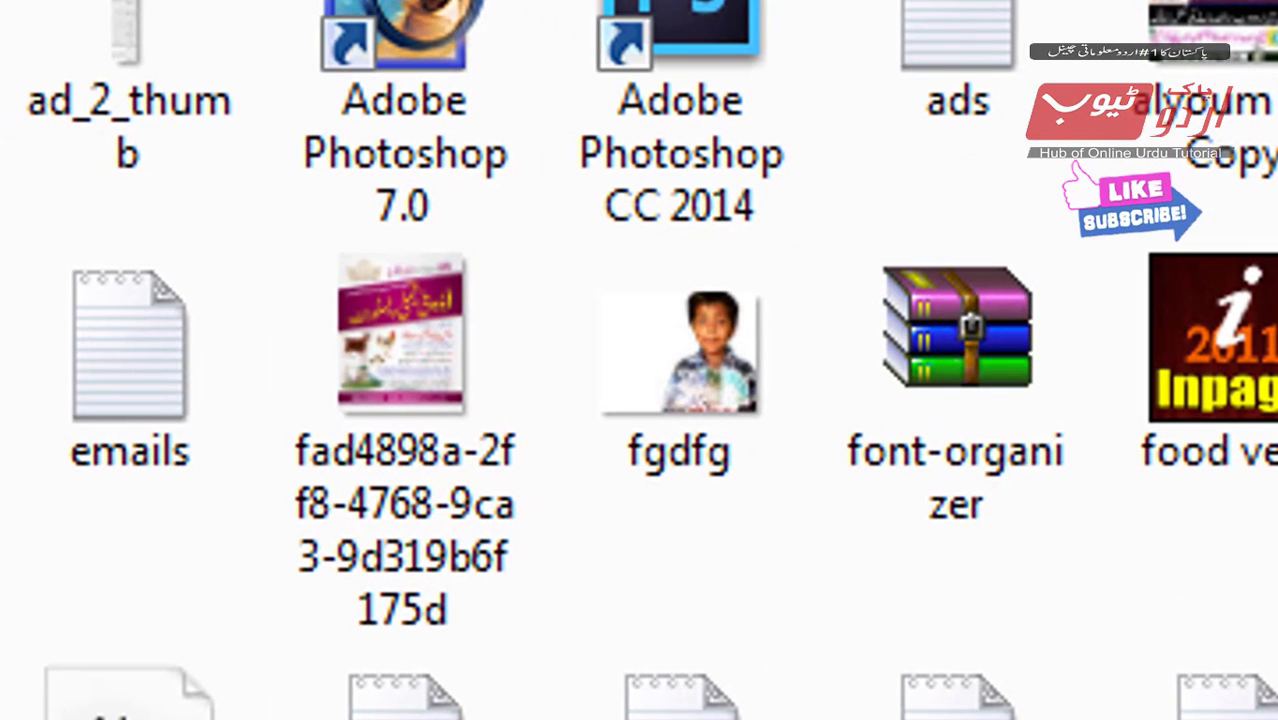
left_click(995, 535)
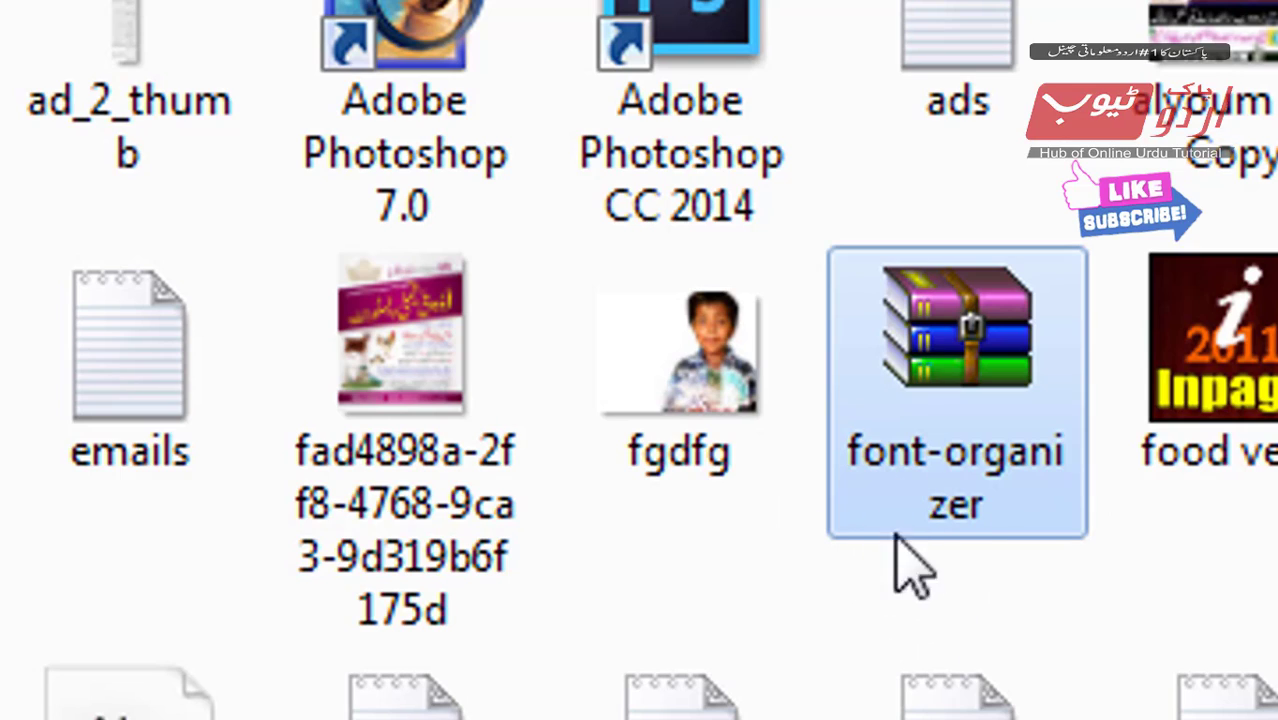
mouse_move(941, 508)
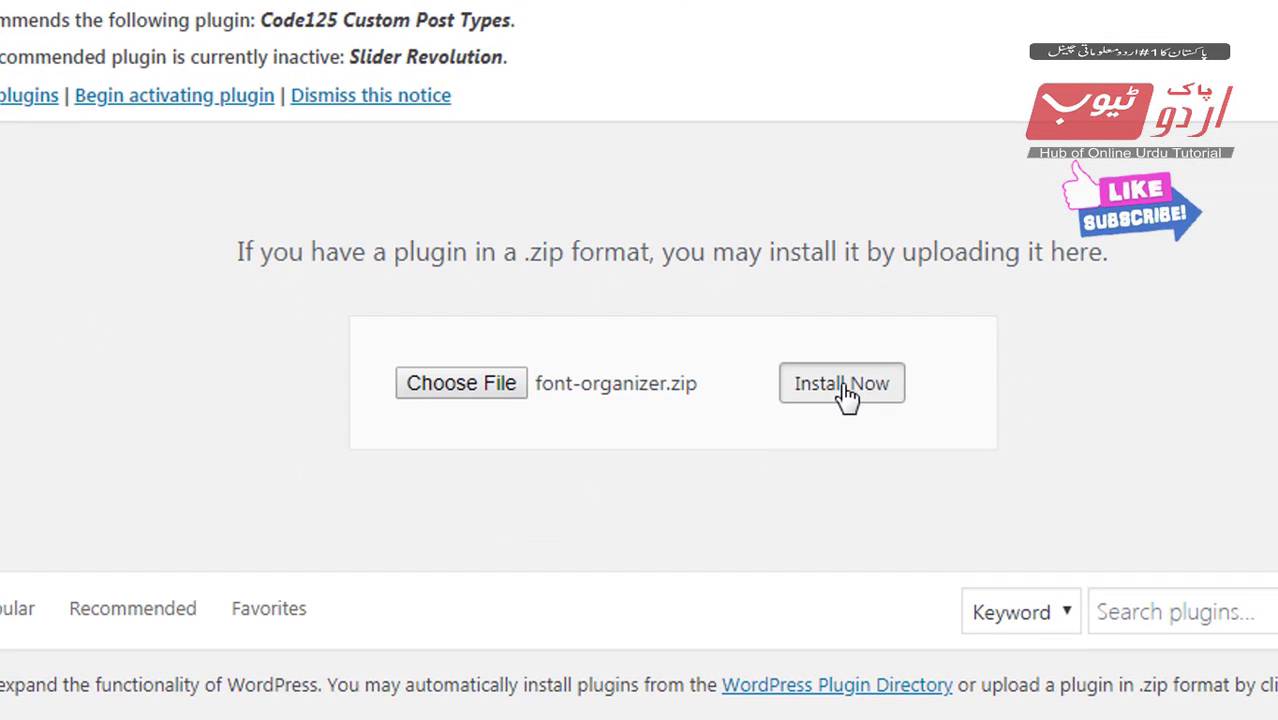
left_click(844, 387)
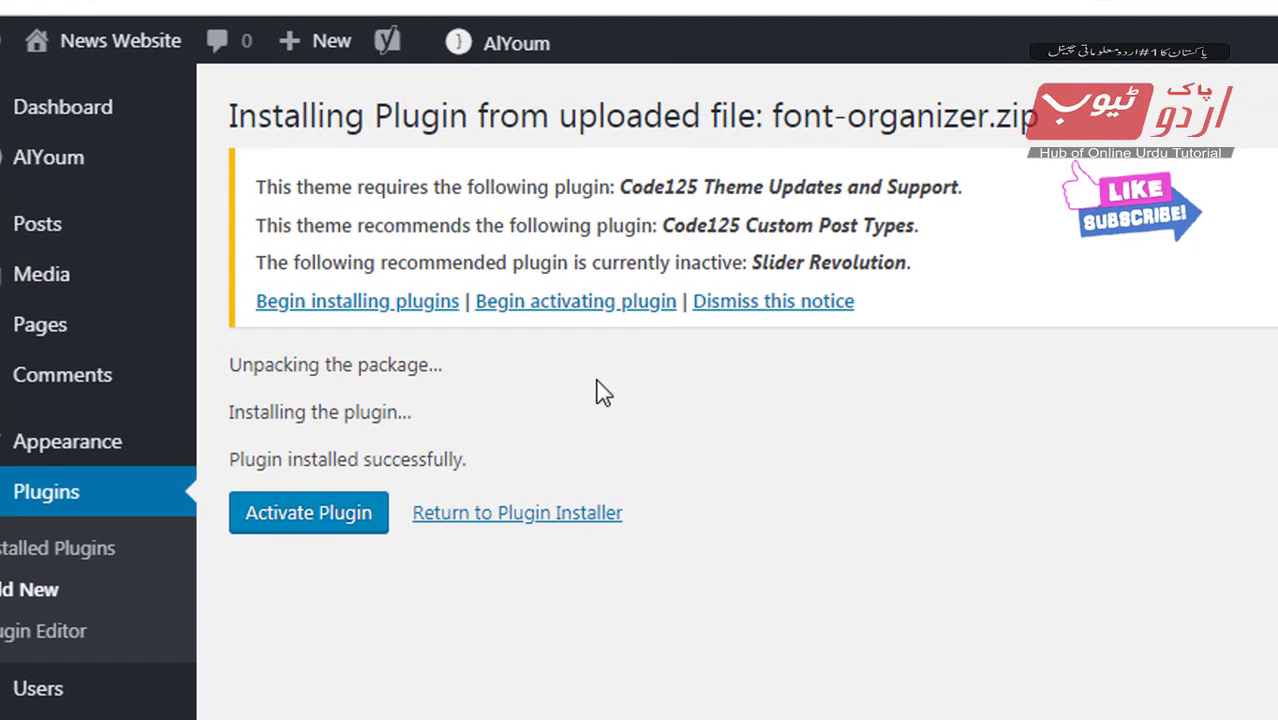
left_click(316, 518)
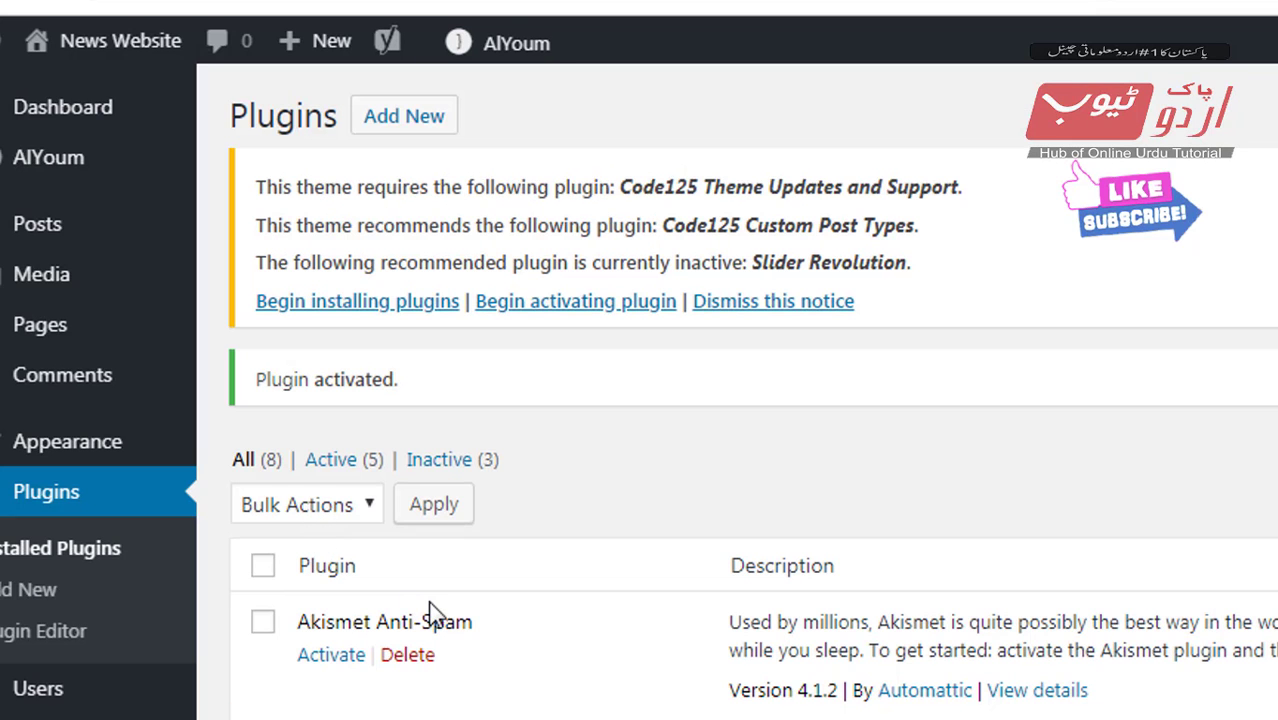
Step: Open the Font Settings page of the newly activated Font Organizer plugin
scroll(430, 610, "down", 1)
scroll(430, 606, "down", 2)
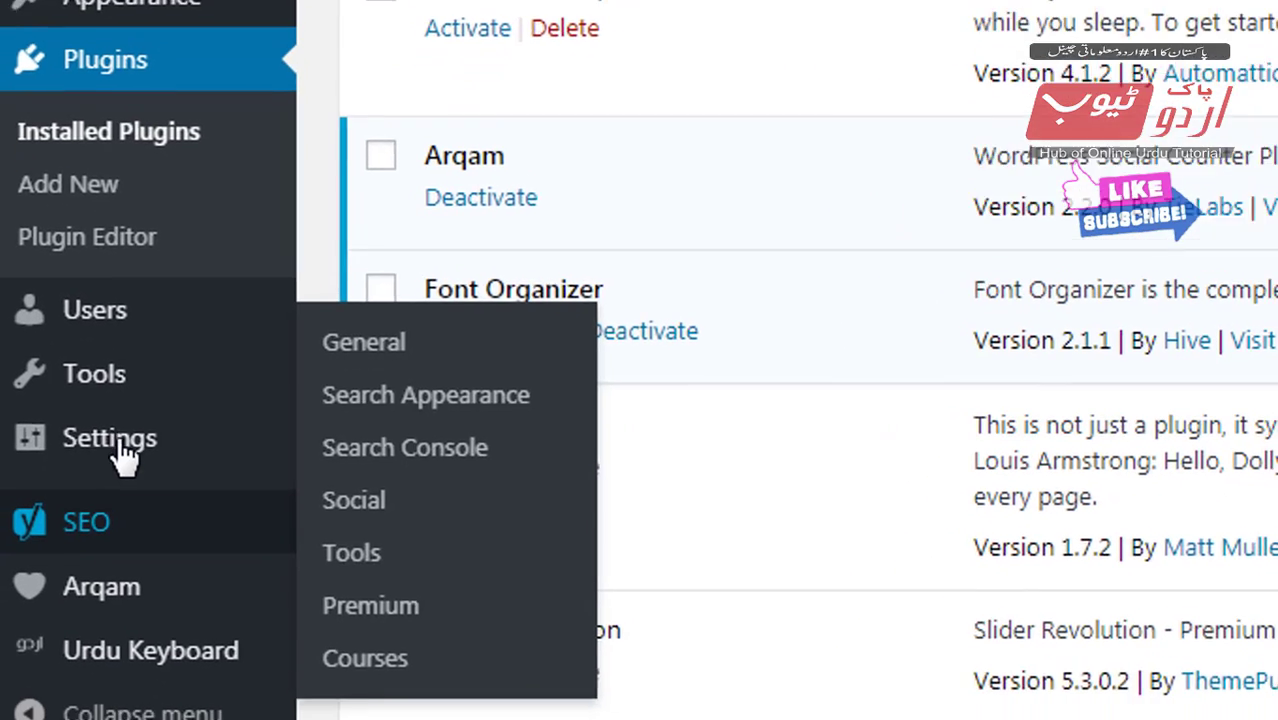
mouse_move(56, 676)
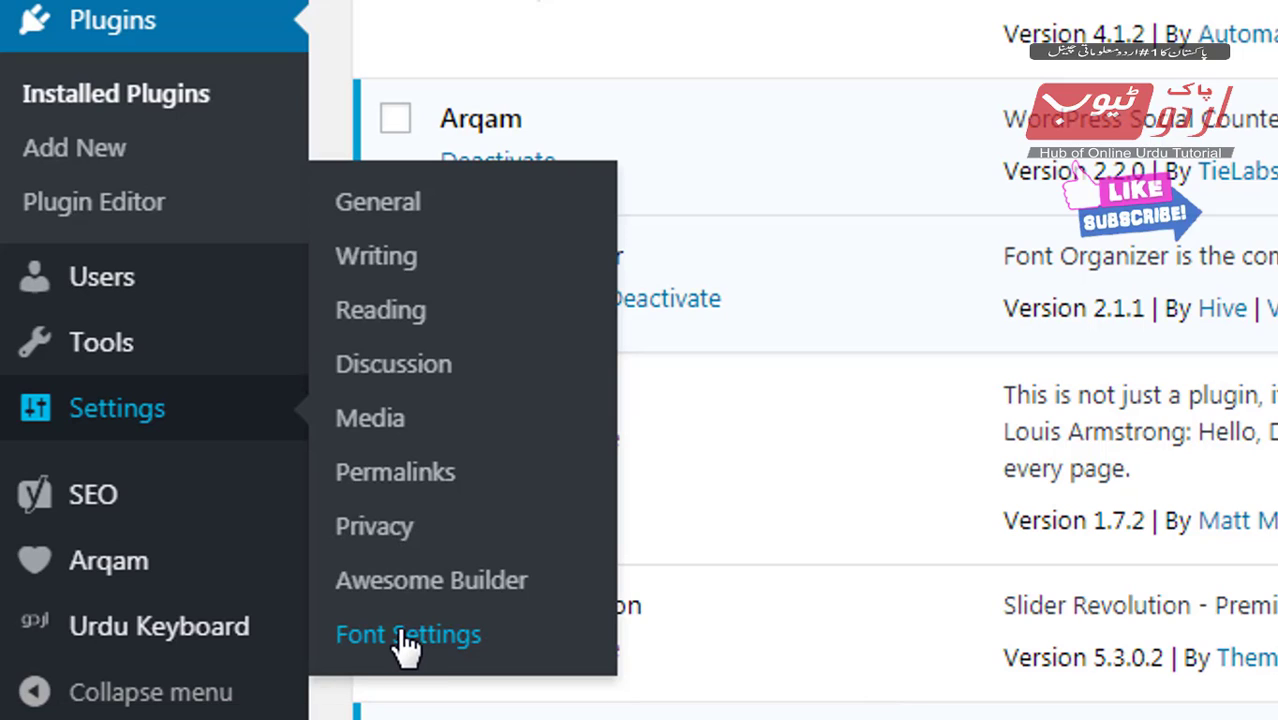
left_click(406, 646)
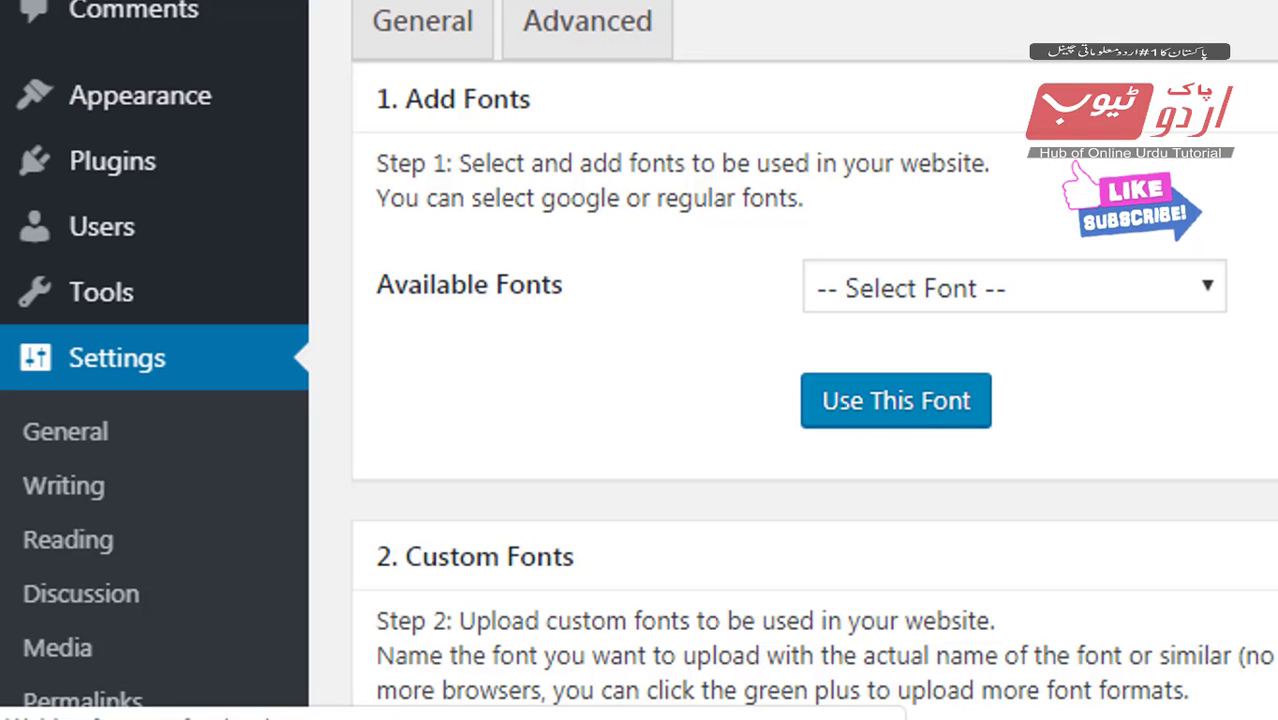
Step: Examine the Add Fonts and Custom Fonts sections of the font settings, including the available fonts choice
scroll(640, 360, "down", 8)
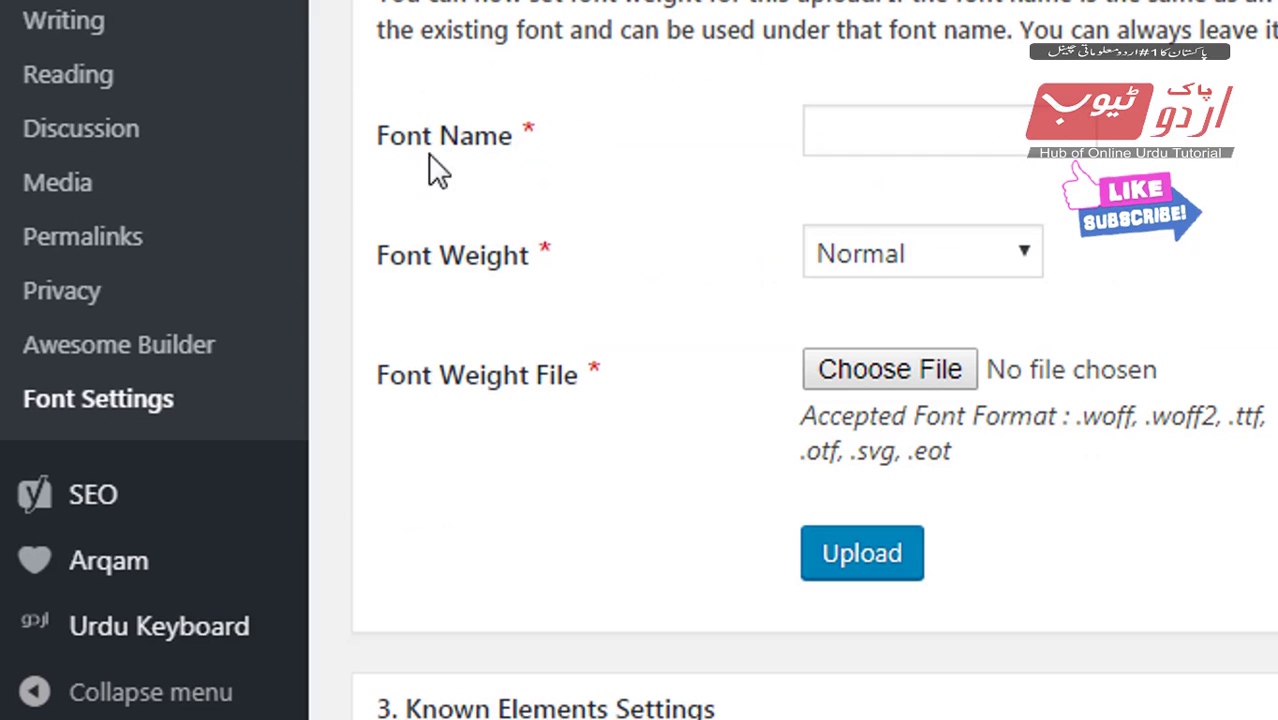
scroll(484, 177, "up", 8)
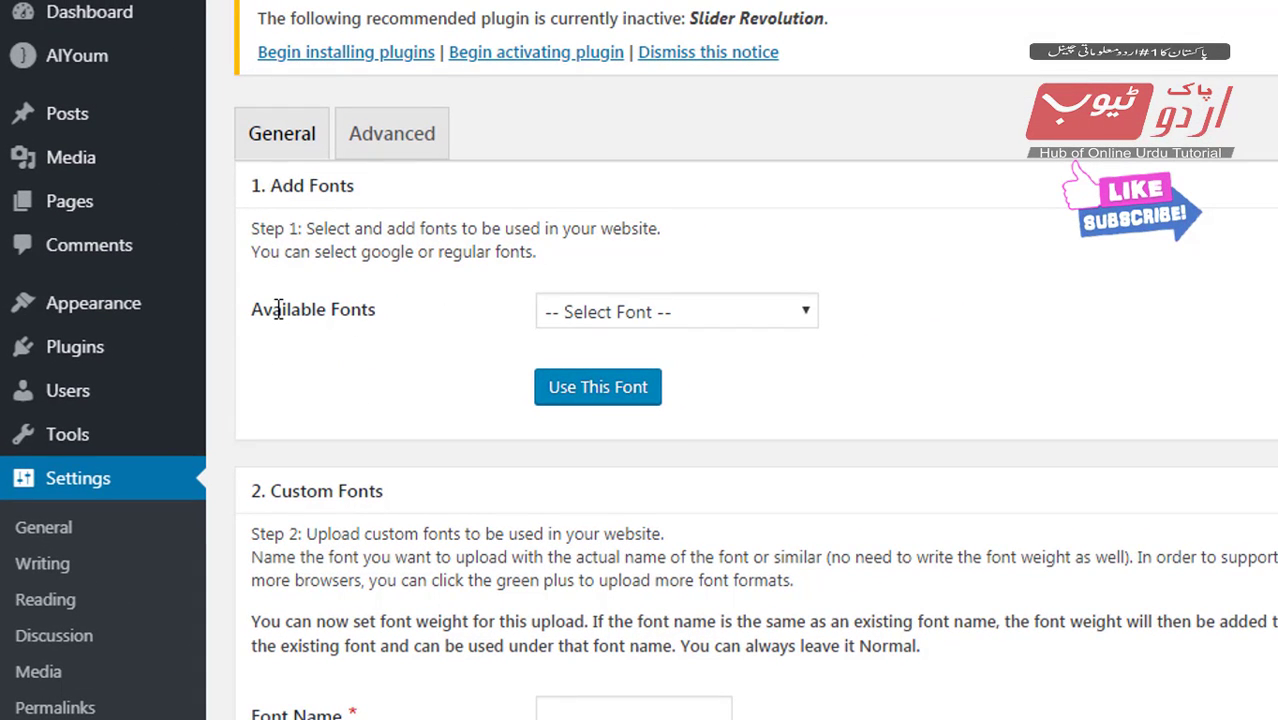
left_click_drag(273, 309, 366, 309)
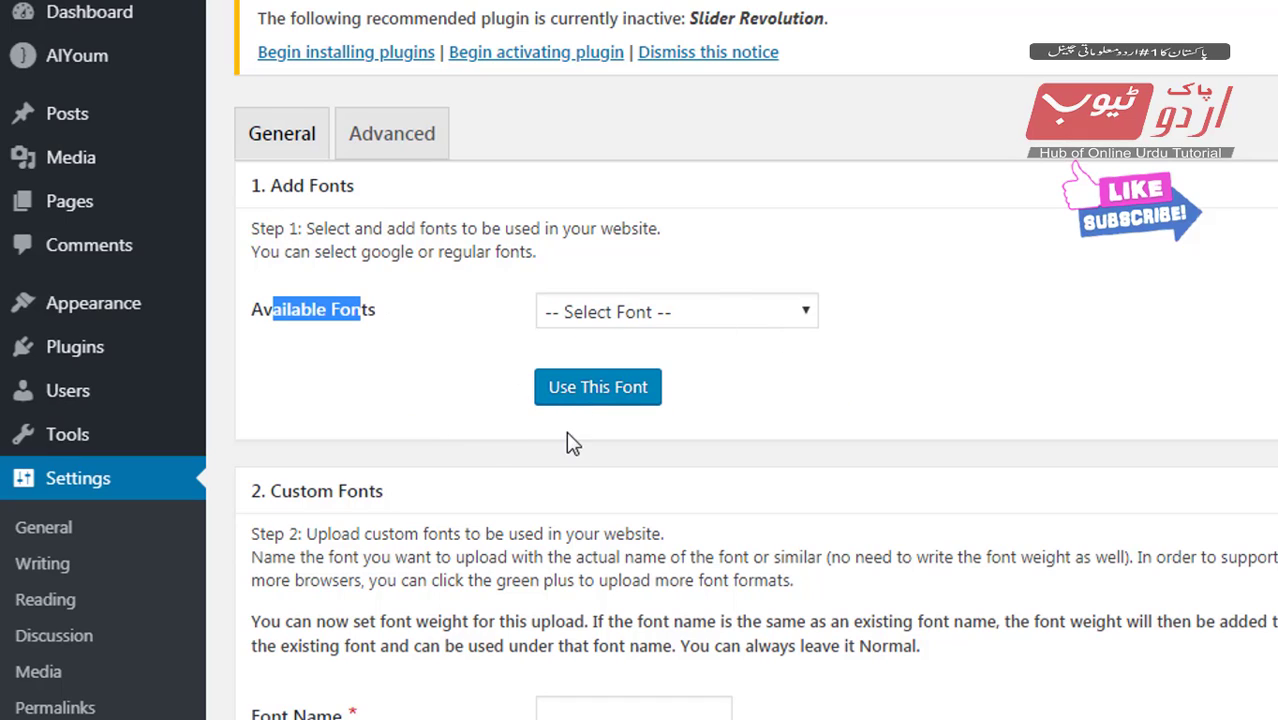
scroll(575, 448, "down", 4)
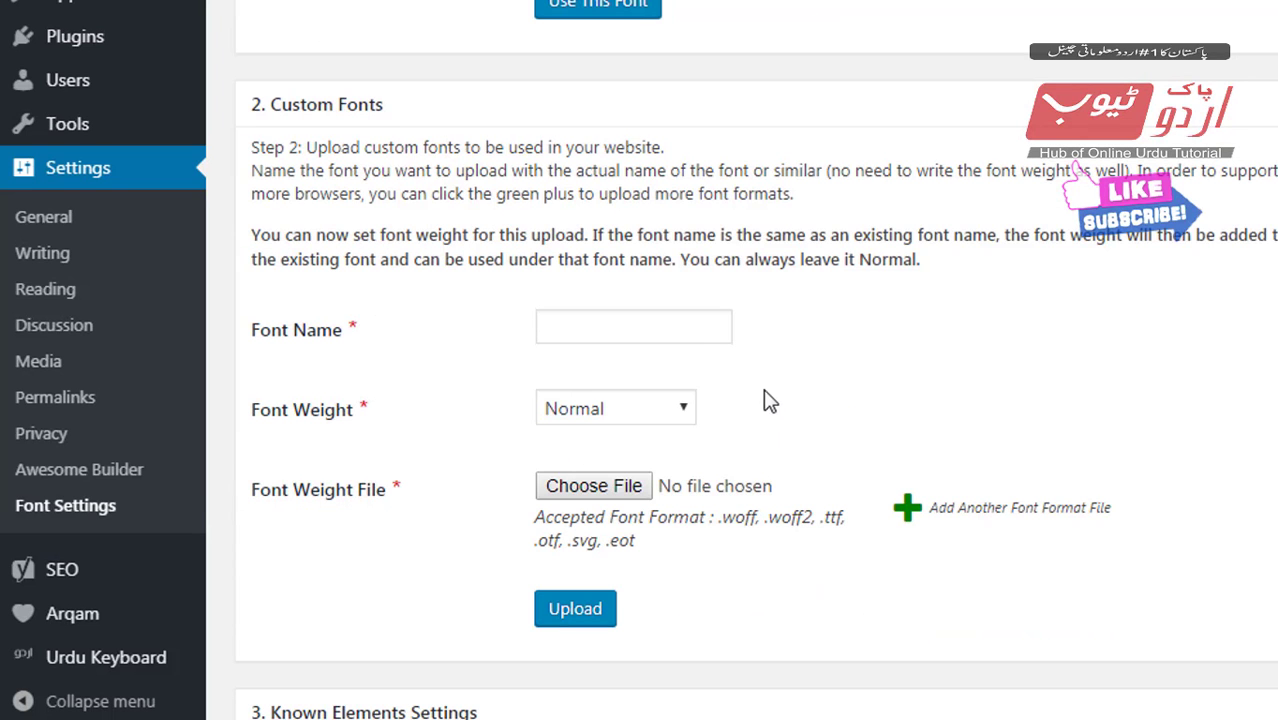
scroll(671, 333, "up", 4)
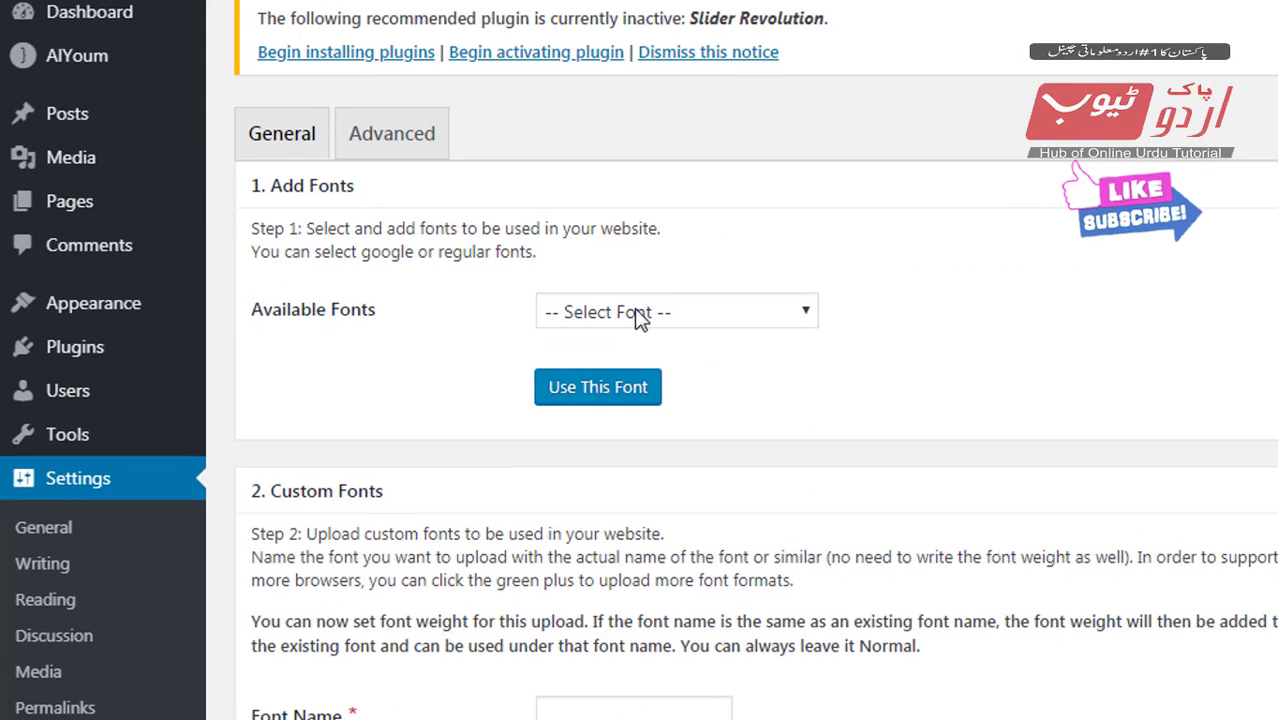
left_click(636, 310)
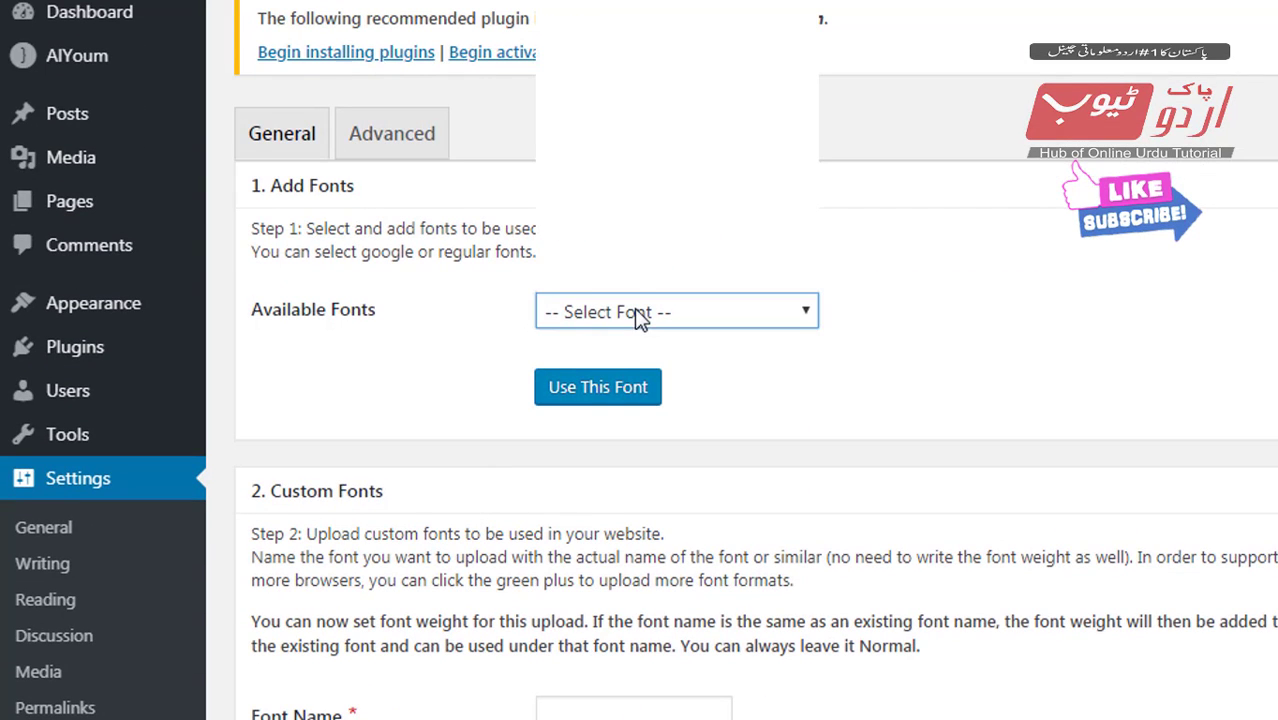
left_click(460, 424)
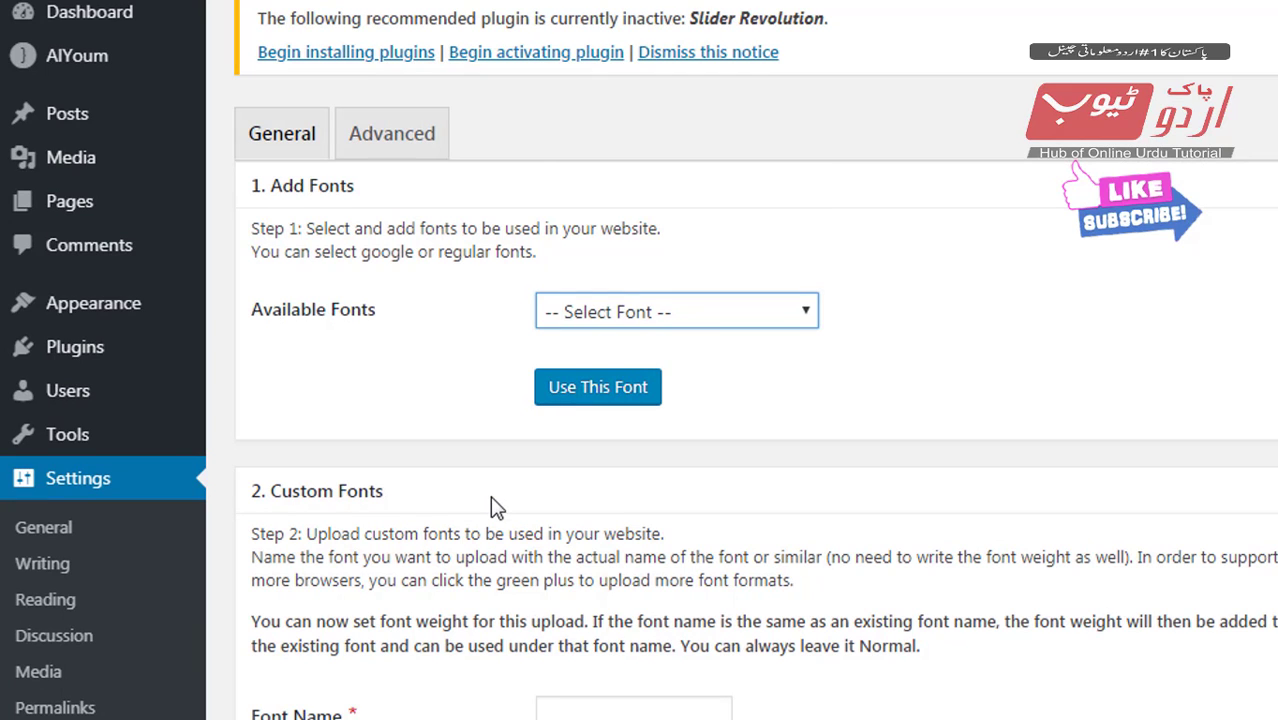
Step: In the Custom Fonts section, name the font "urdu 1" and set its weight to Semi-Bold
scroll(500, 540, "down", 3)
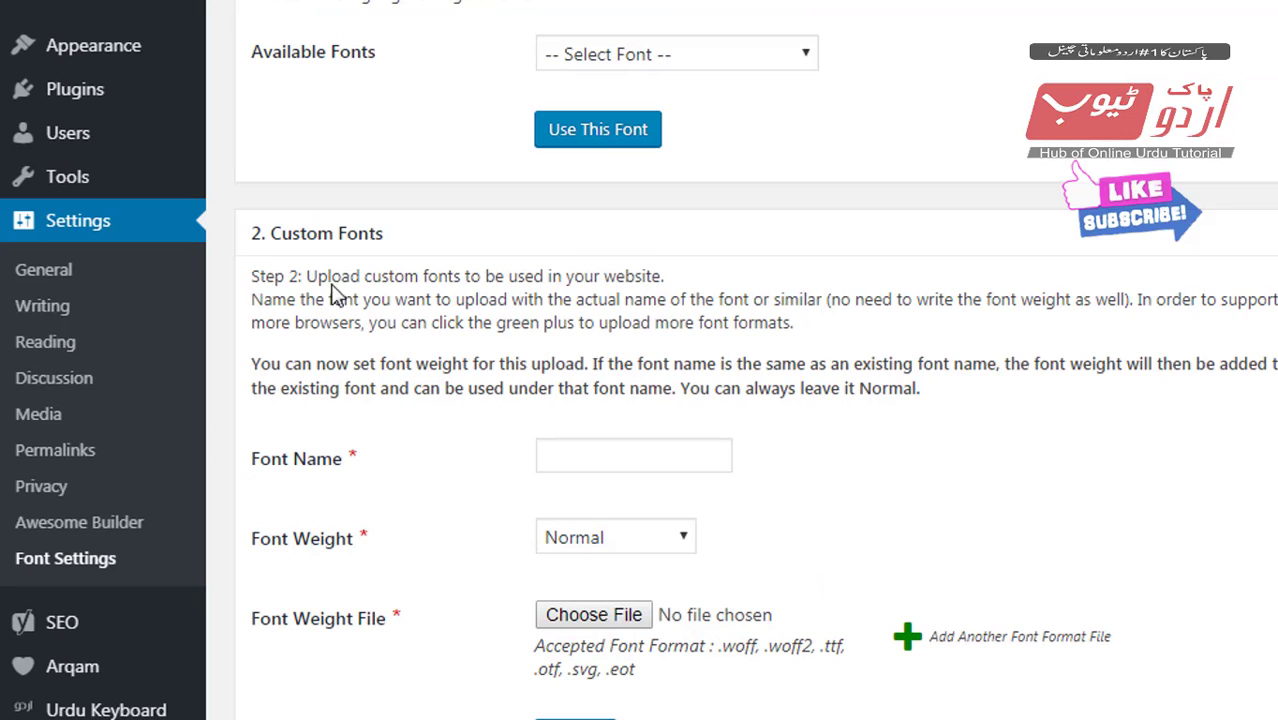
left_click_drag(306, 277, 330, 277)
left_click(297, 473)
left_click(559, 455)
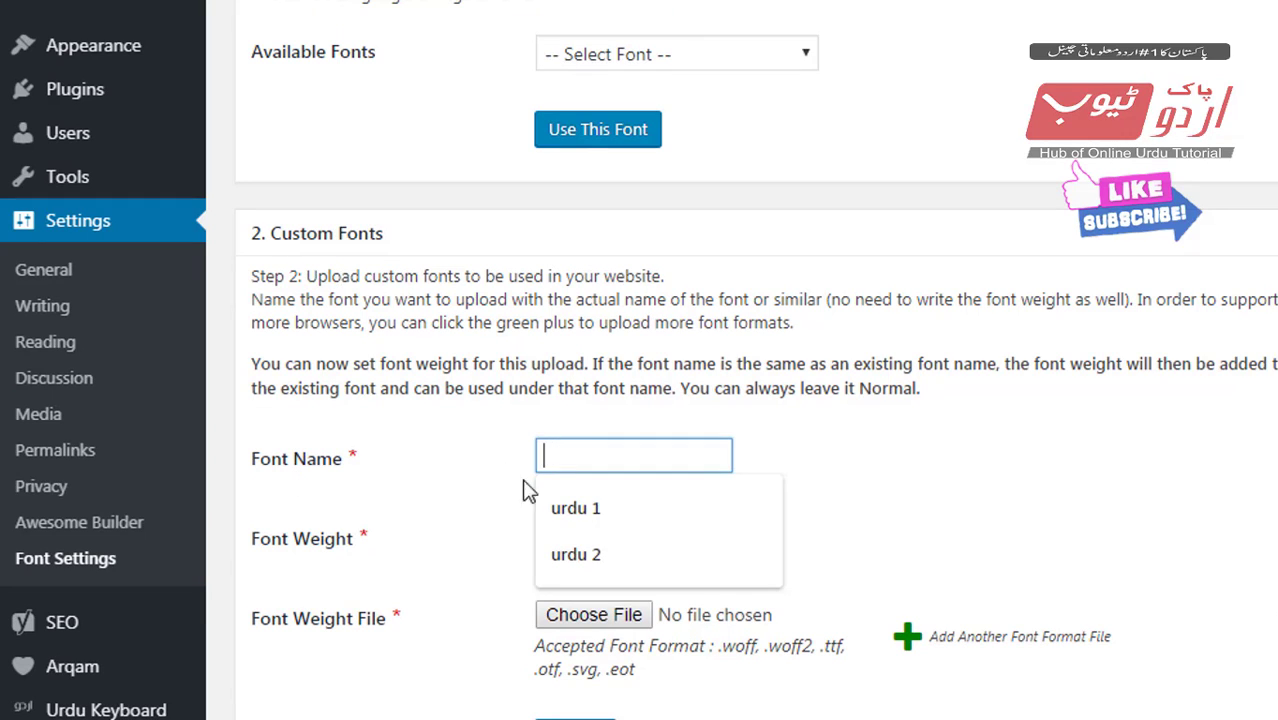
left_click(587, 512)
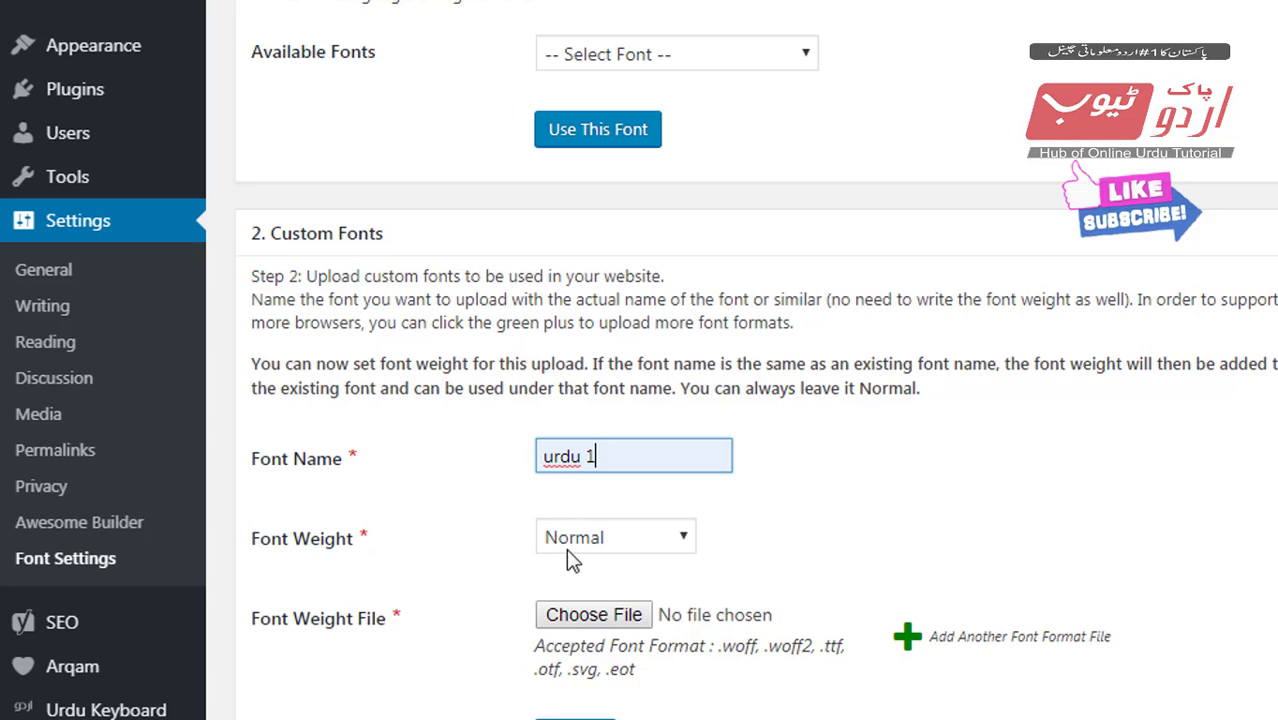
left_click(594, 546)
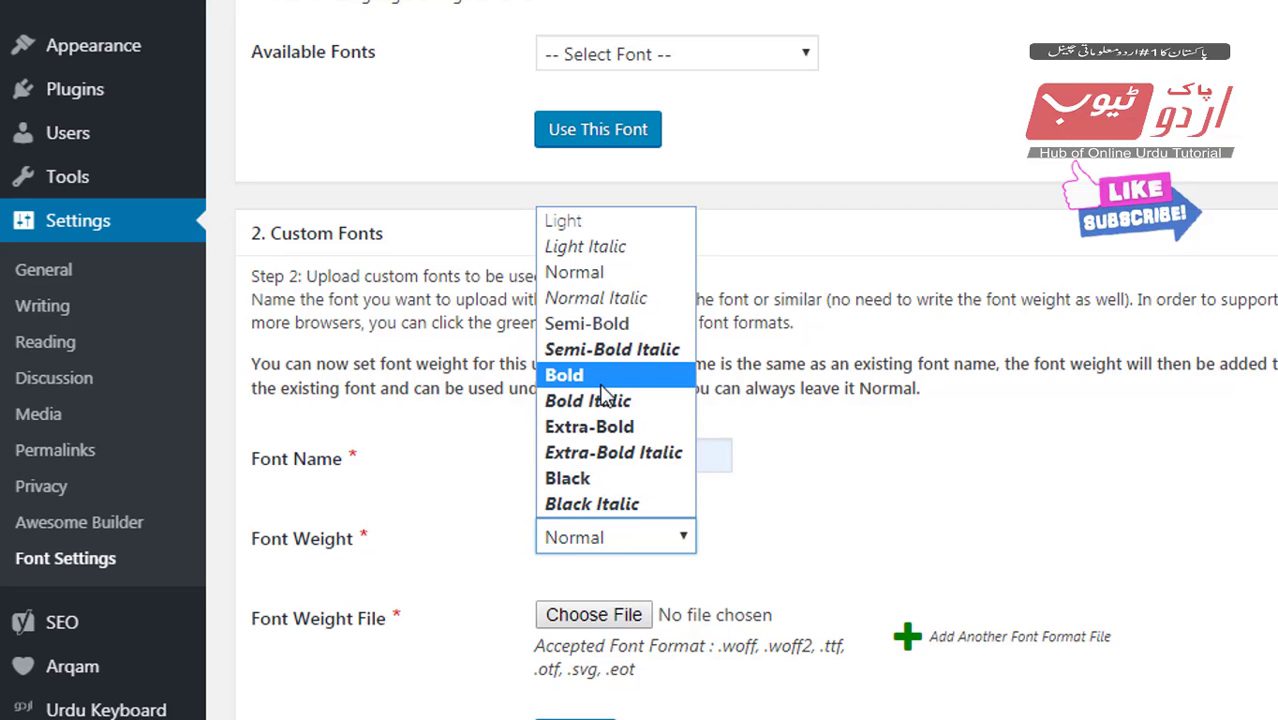
left_click(588, 323)
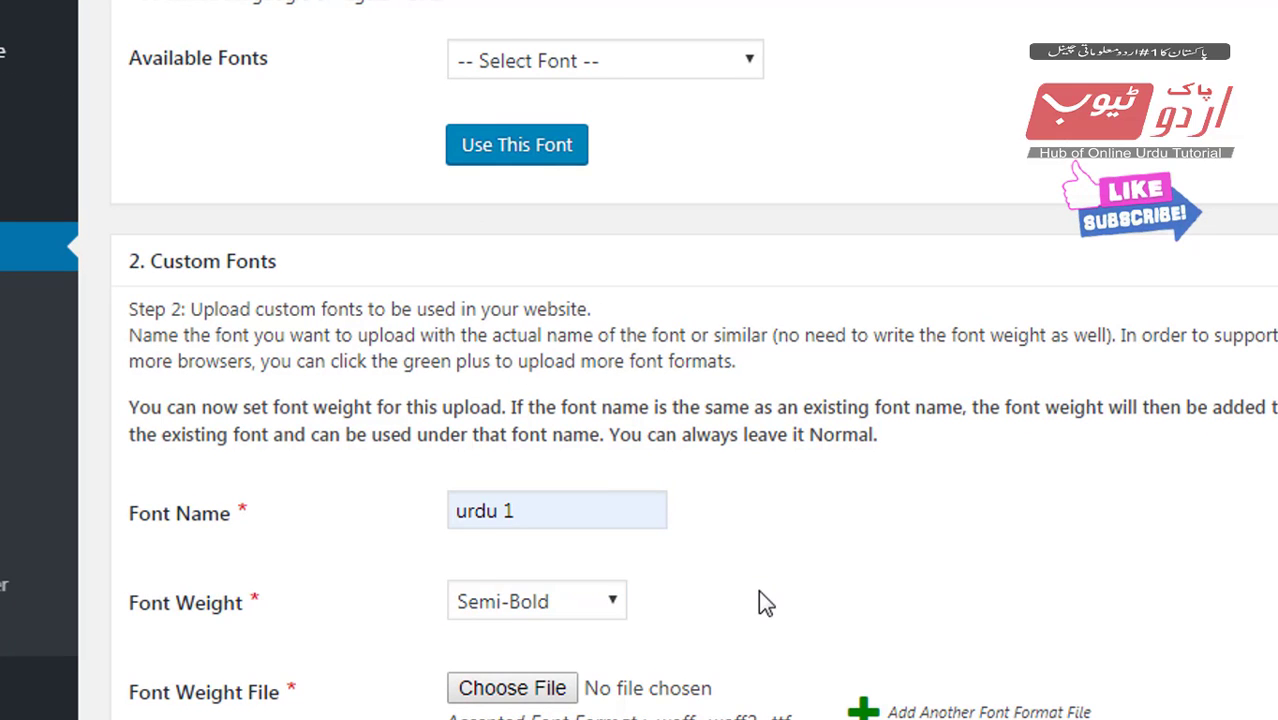
Step: Choose nafeesnastaleeqregular1.ttf as the urdu 1 font weight file, upload it and check the upload status
scroll(759, 600, "down", 3)
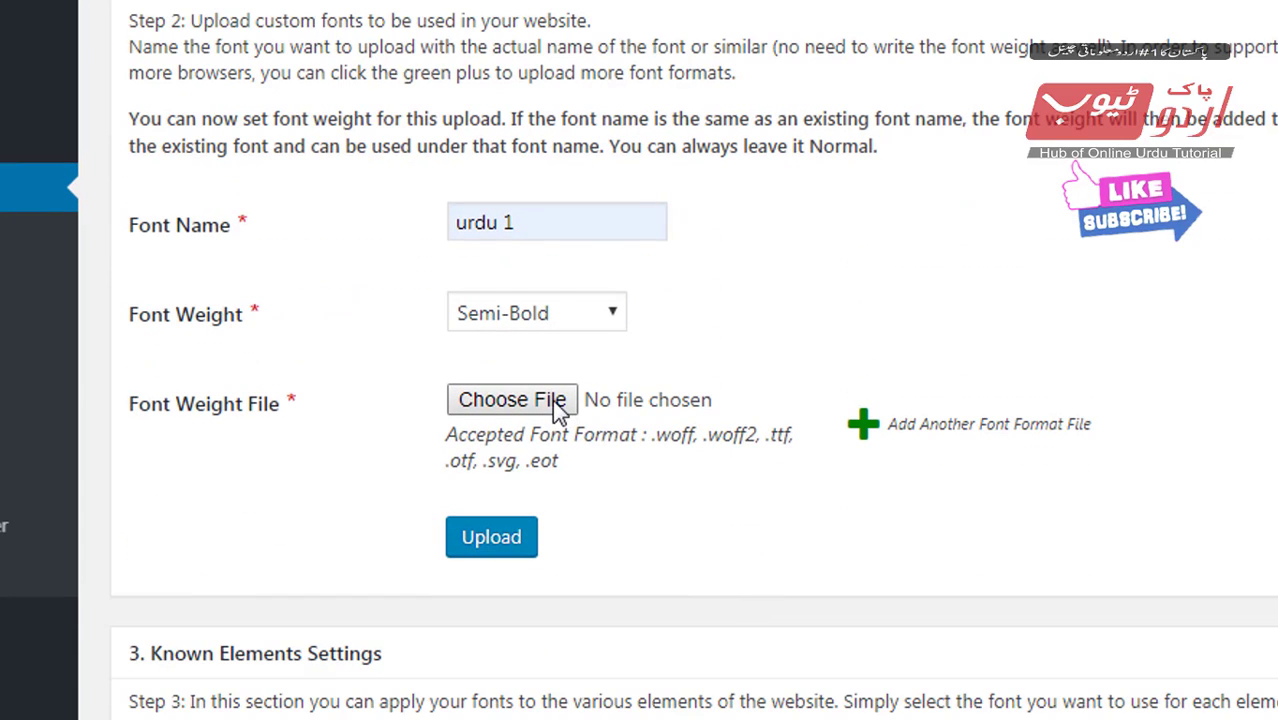
left_click(555, 403)
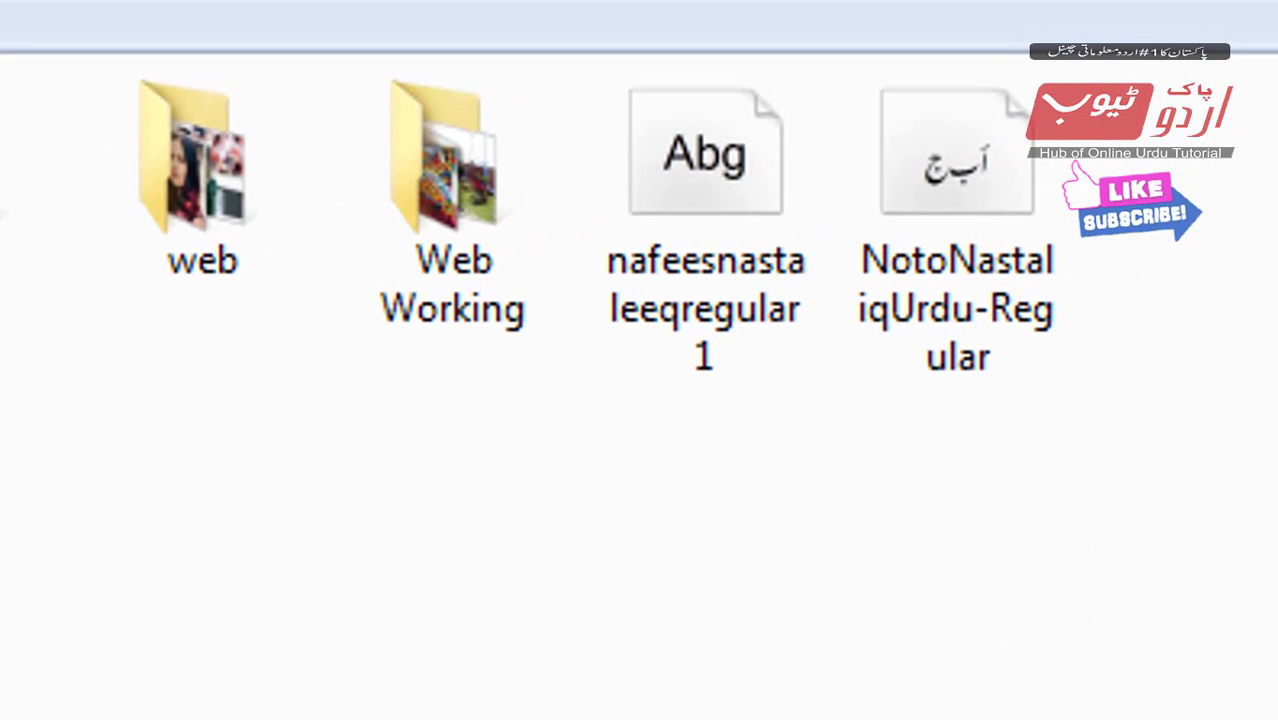
mouse_move(712, 225)
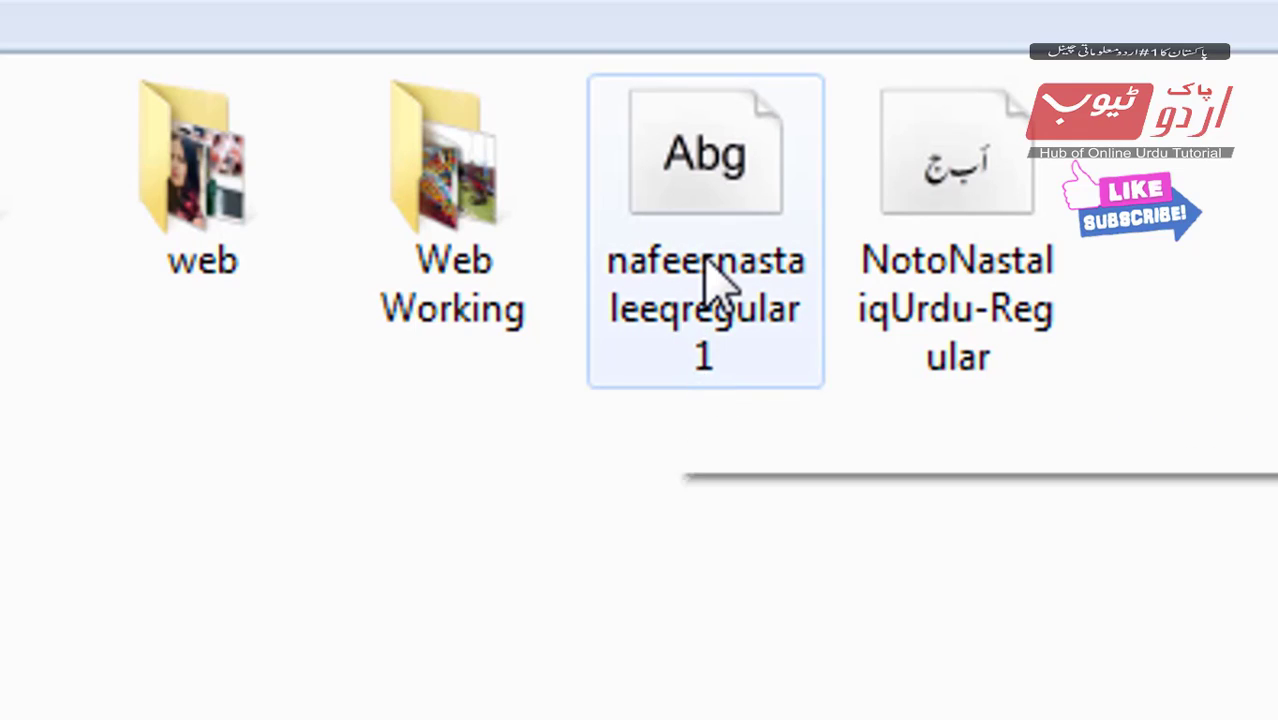
left_click(712, 282)
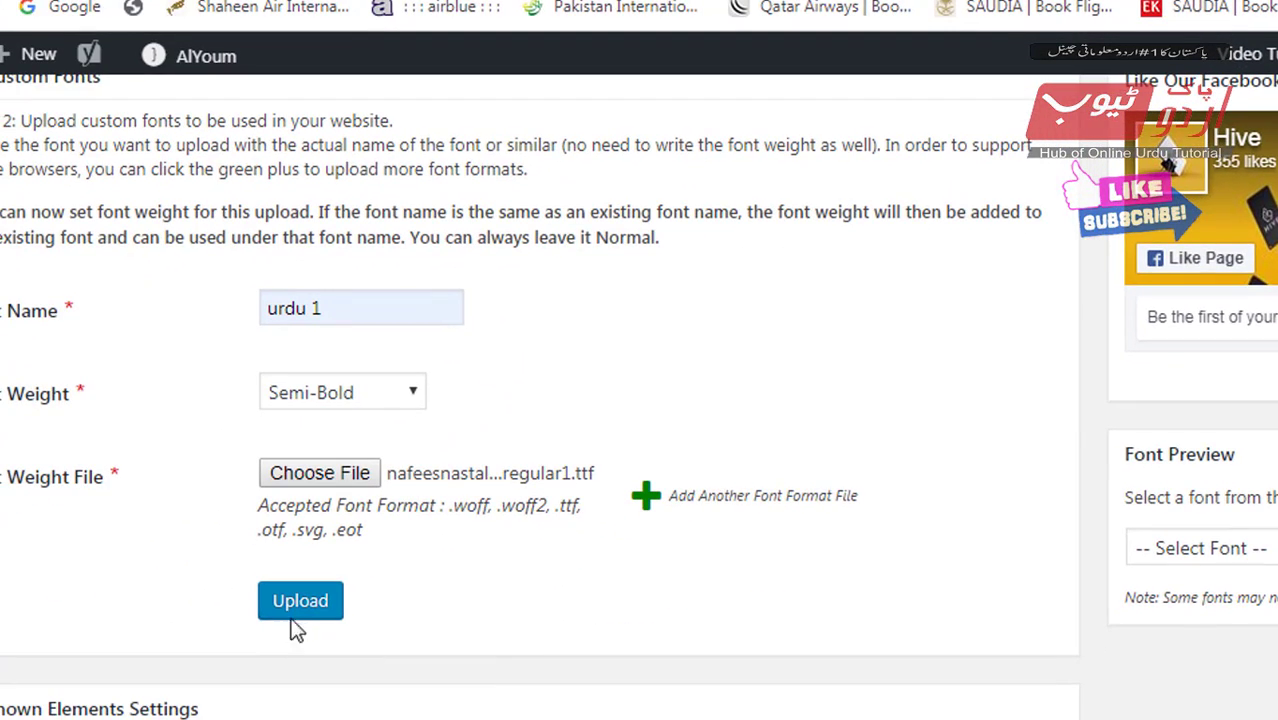
left_click(112, 705)
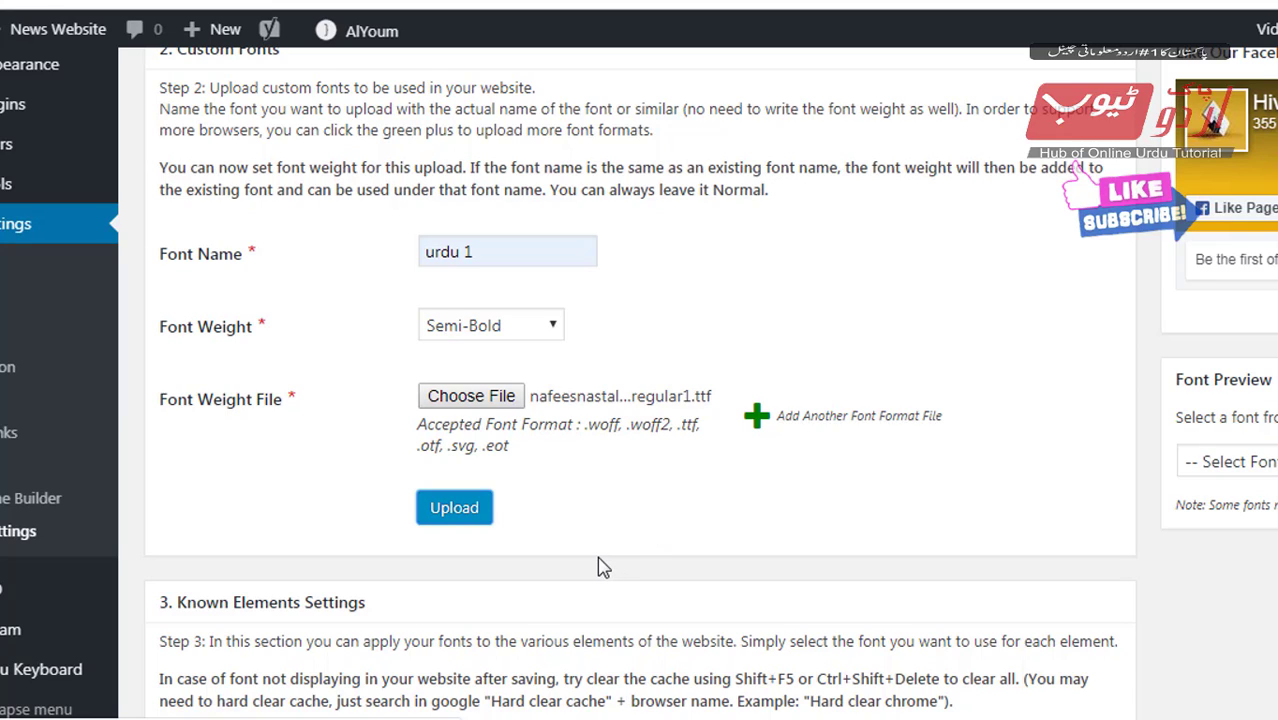
scroll(614, 456, "up", 6)
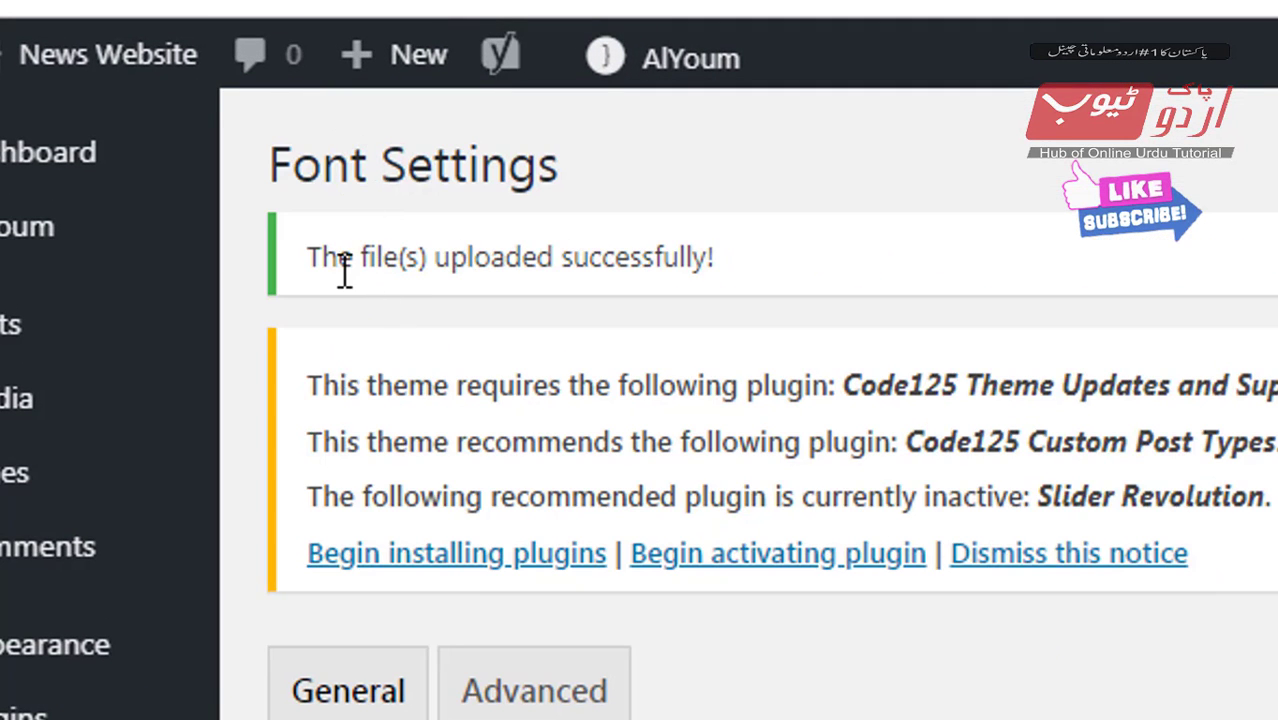
left_click_drag(357, 265, 690, 265)
left_click(420, 268)
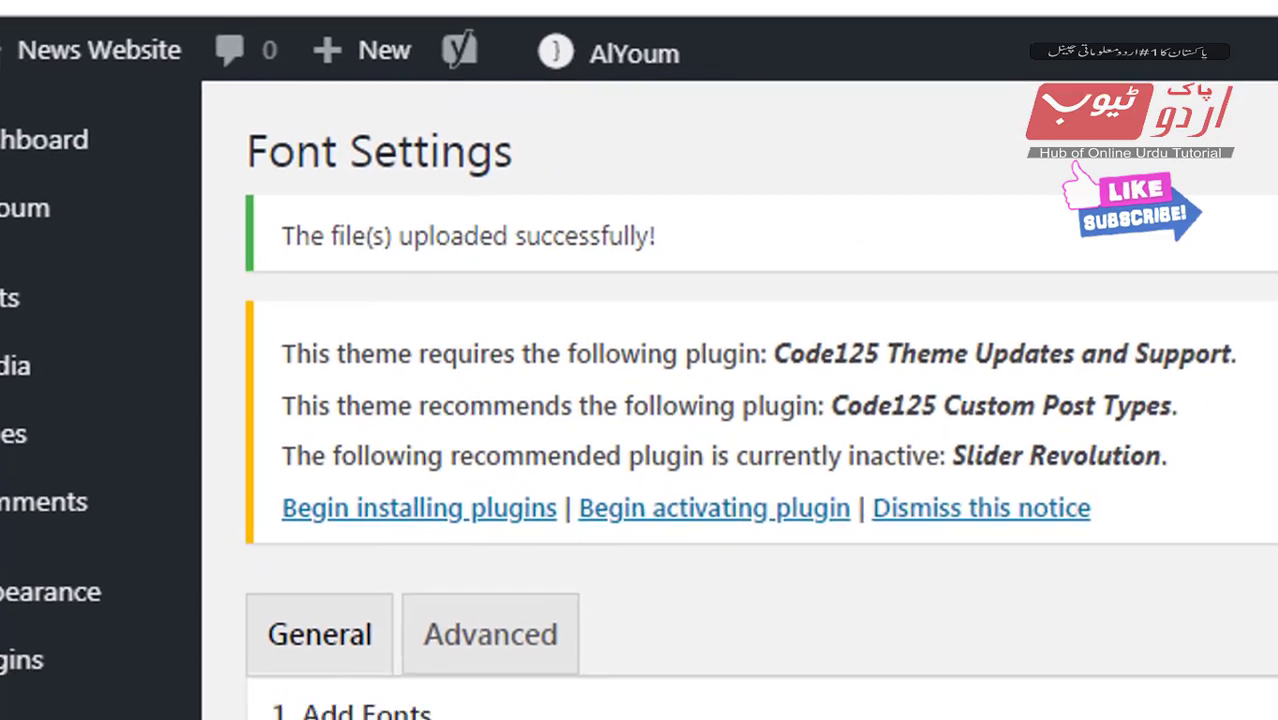
Step: Fill in a second custom font named "urdu 2" with Semi-Bold weight and the NotoNastaliqUrdu-Regular font file
scroll(850, 400, "down", 5)
double_click(514, 312)
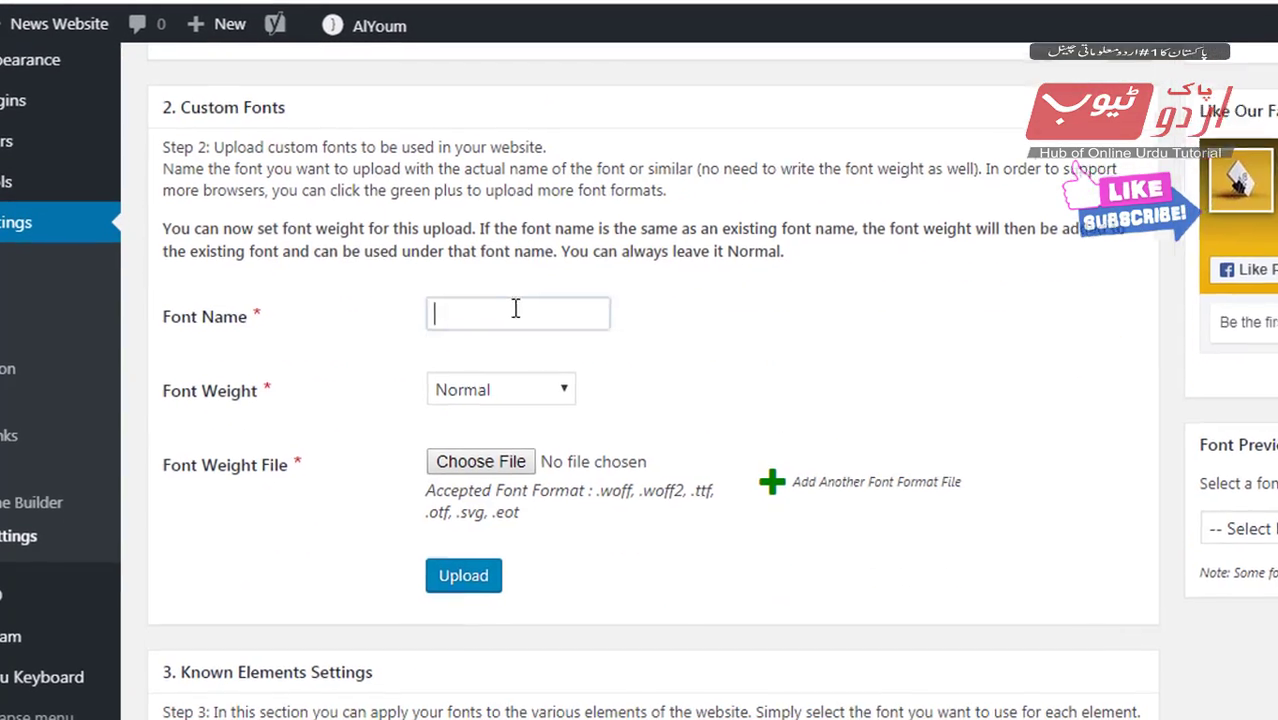
left_click(492, 413)
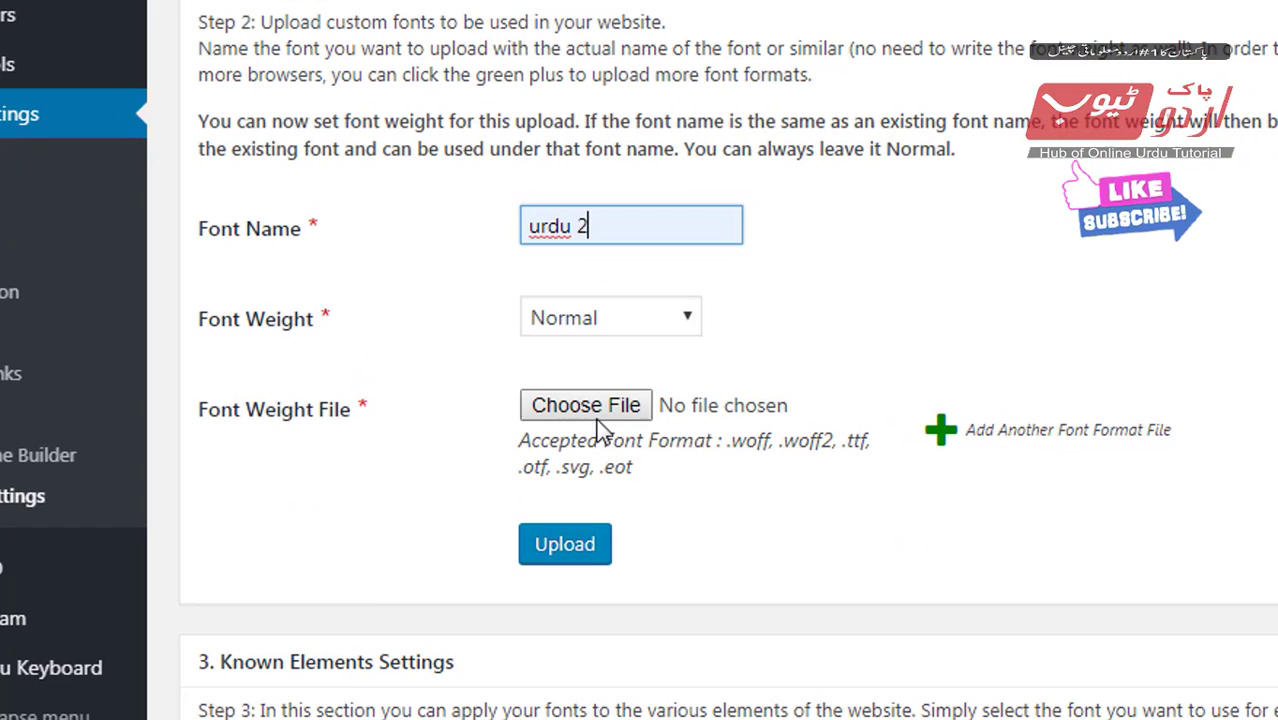
left_click(635, 323)
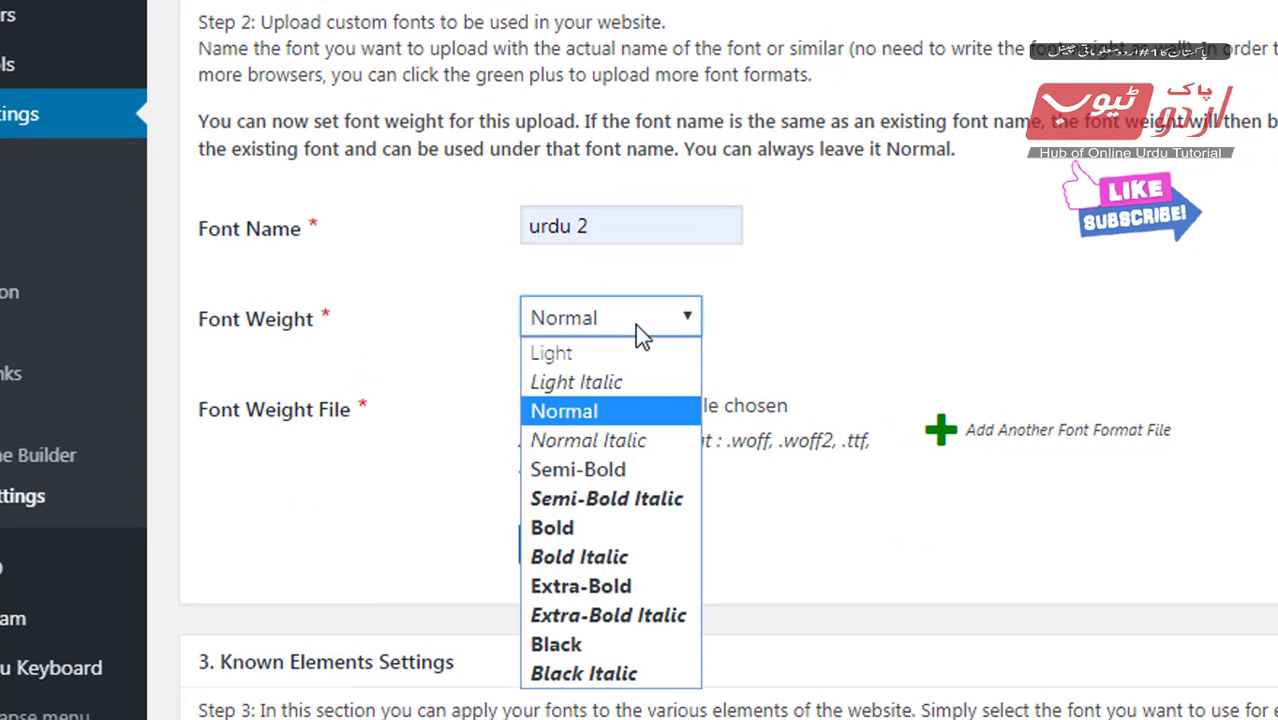
left_click(614, 474)
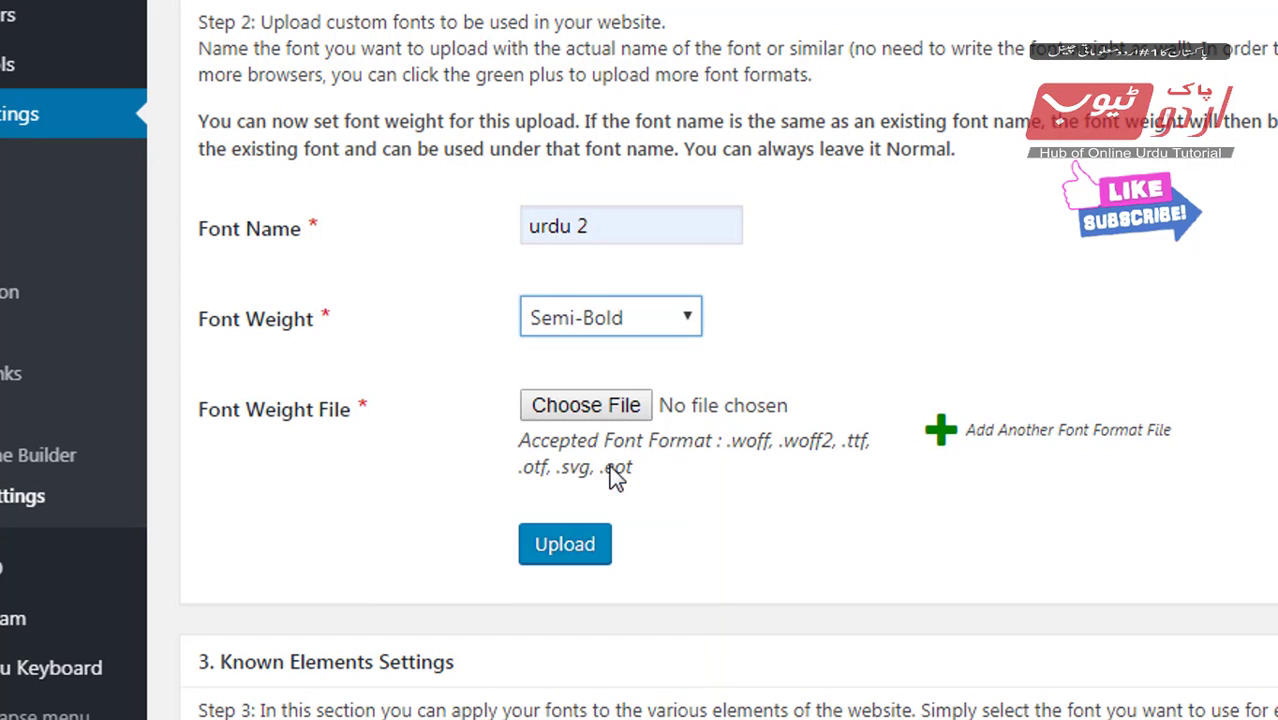
left_click(607, 410)
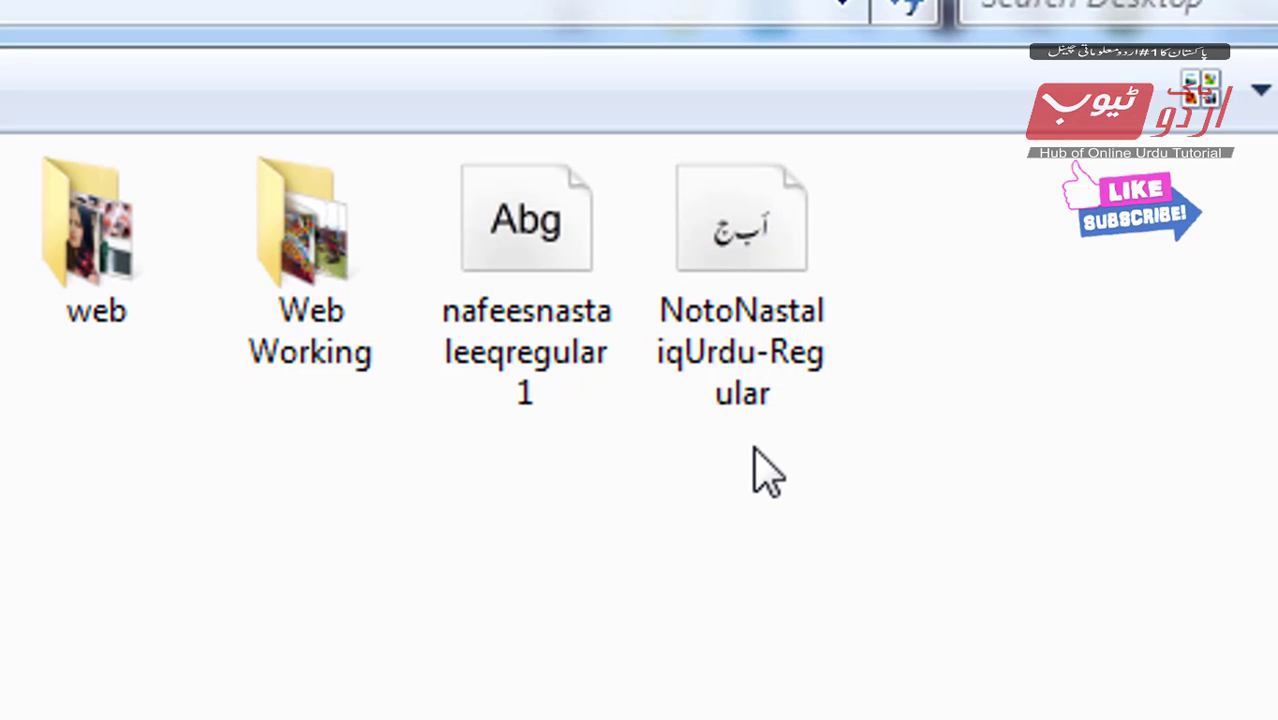
left_click(757, 352)
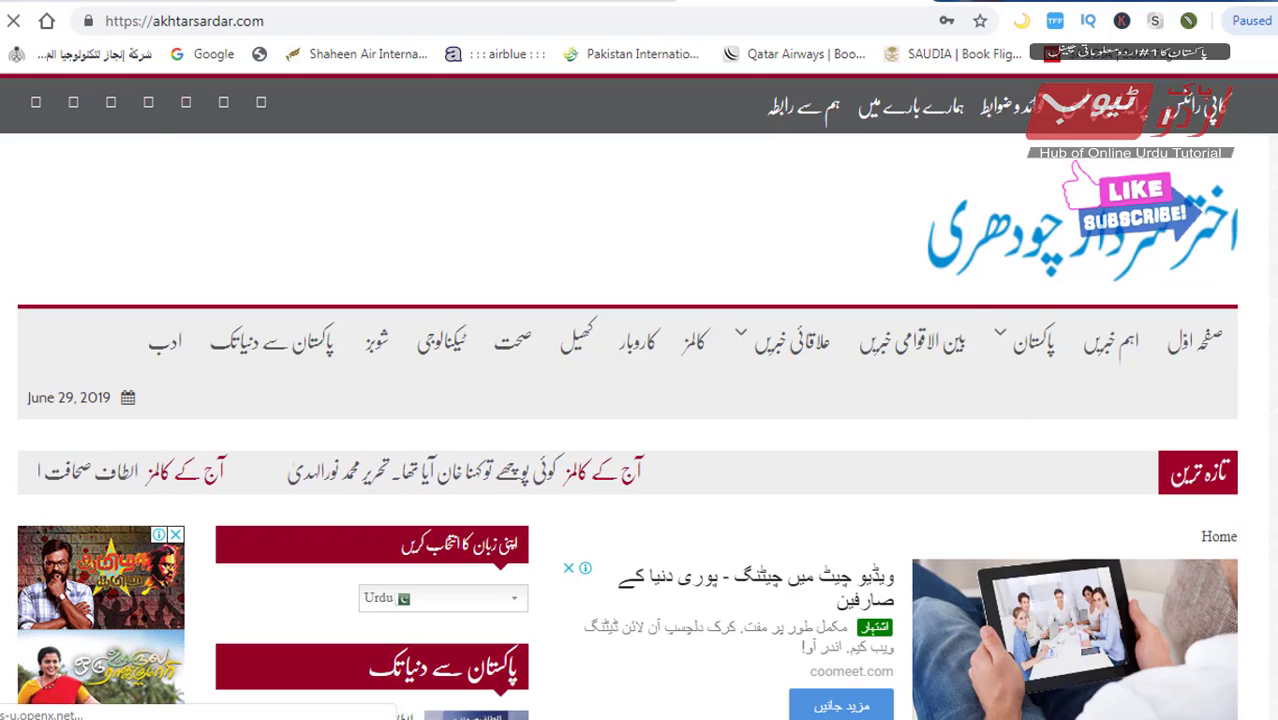
Step: Examine how Urdu fonts look in the menu, section headings and articles across the example Urdu news site's home page
scroll(603, 375, "down", 10)
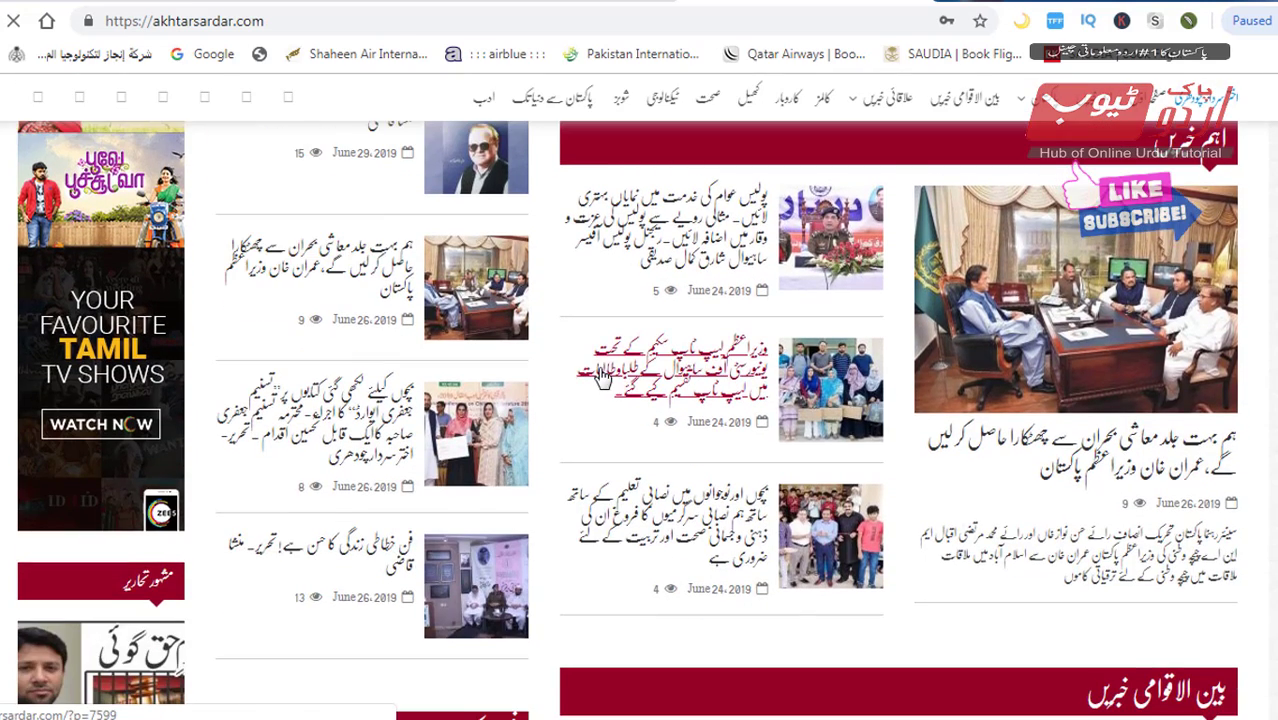
scroll(926, 450, "down", 4)
scroll(1045, 433, "down", 4)
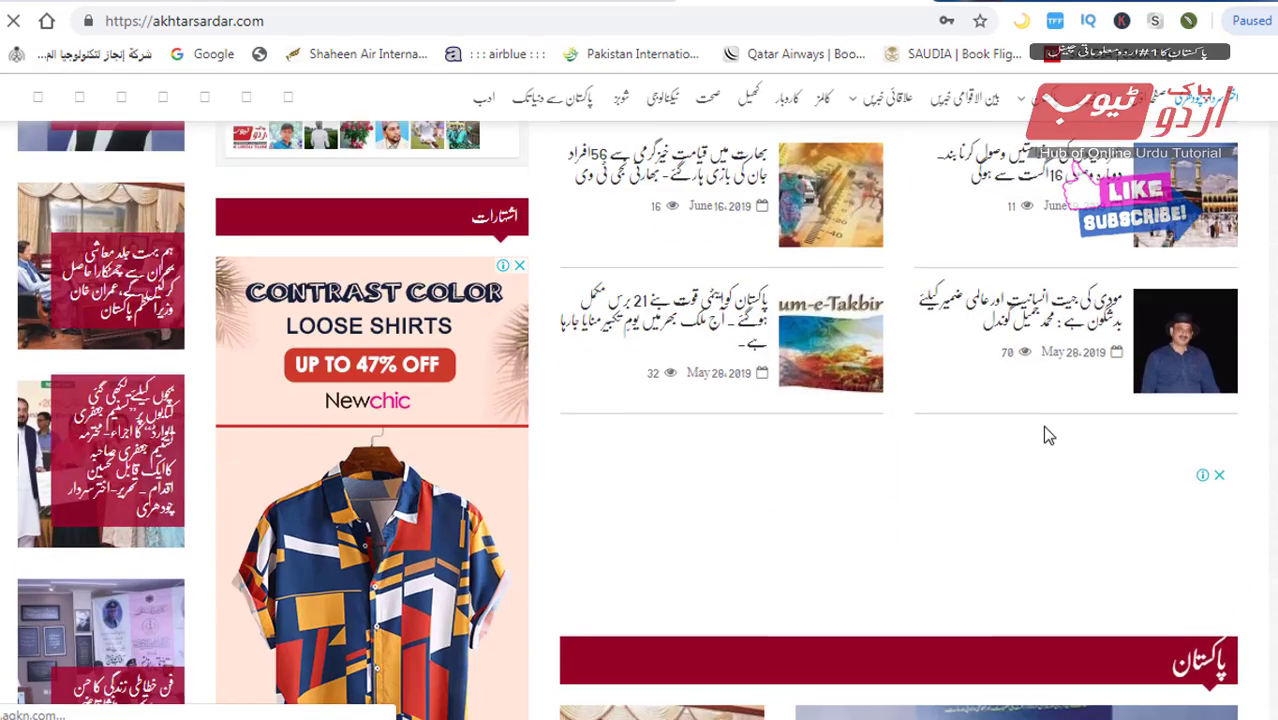
scroll(1043, 432, "down", 3)
scroll(1048, 480, "down", 2)
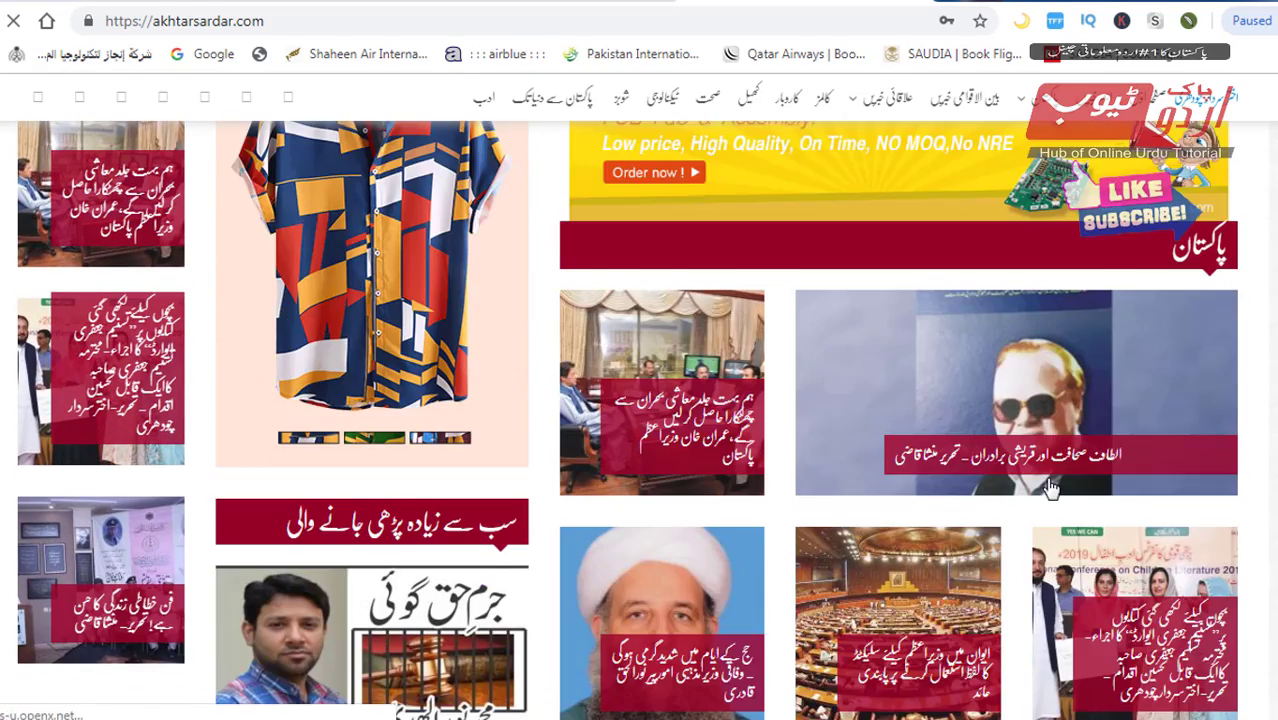
scroll(1050, 487, "down", 5)
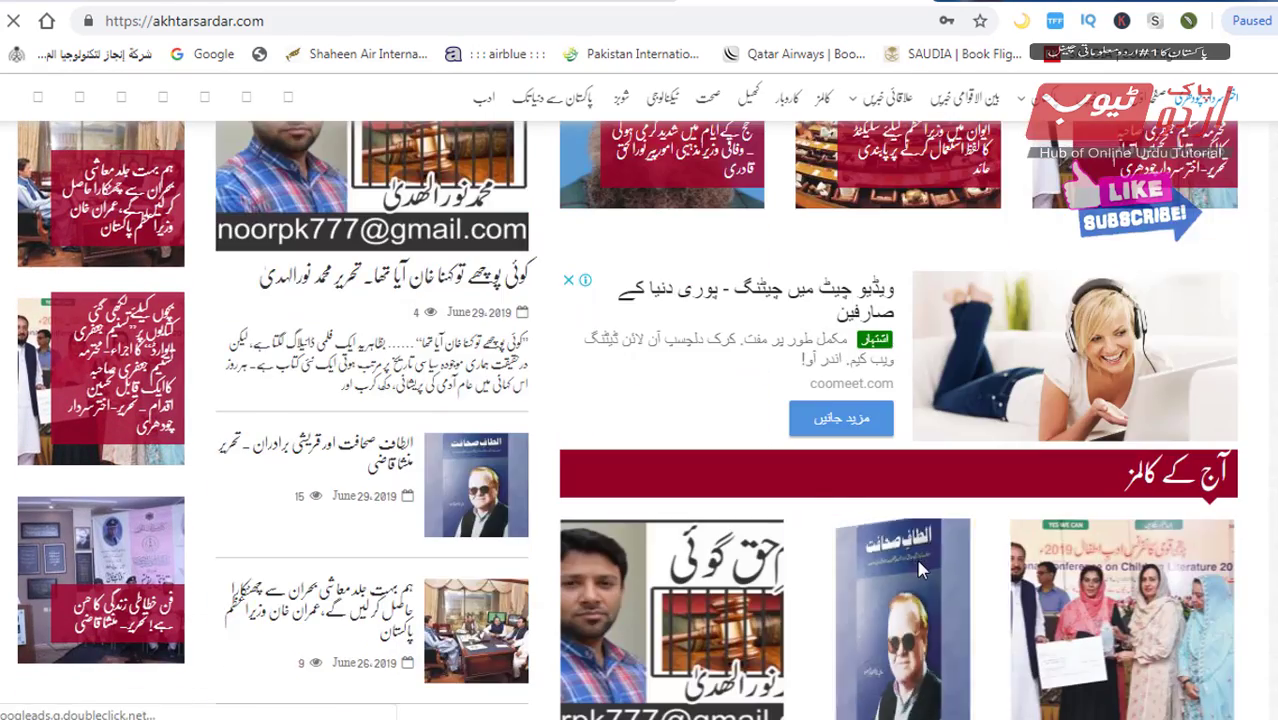
scroll(919, 563, "down", 4)
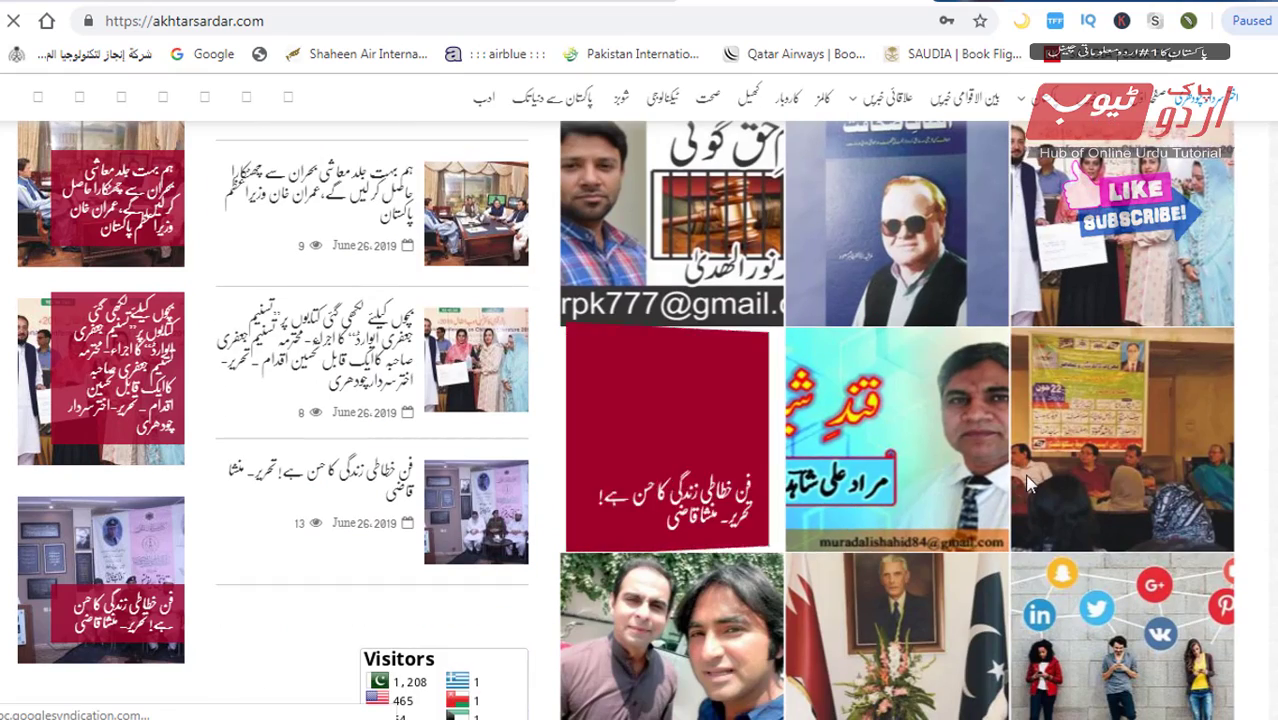
scroll(1030, 485, "down", 8)
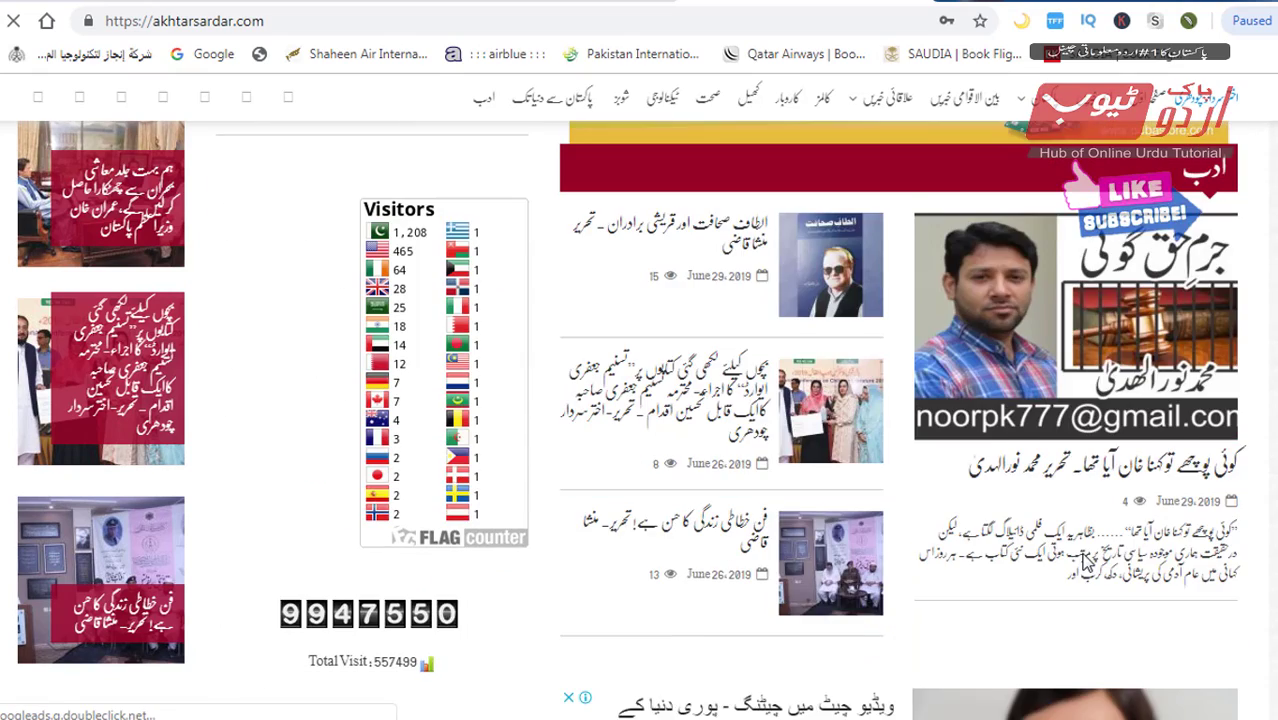
scroll(1085, 563, "down", 10)
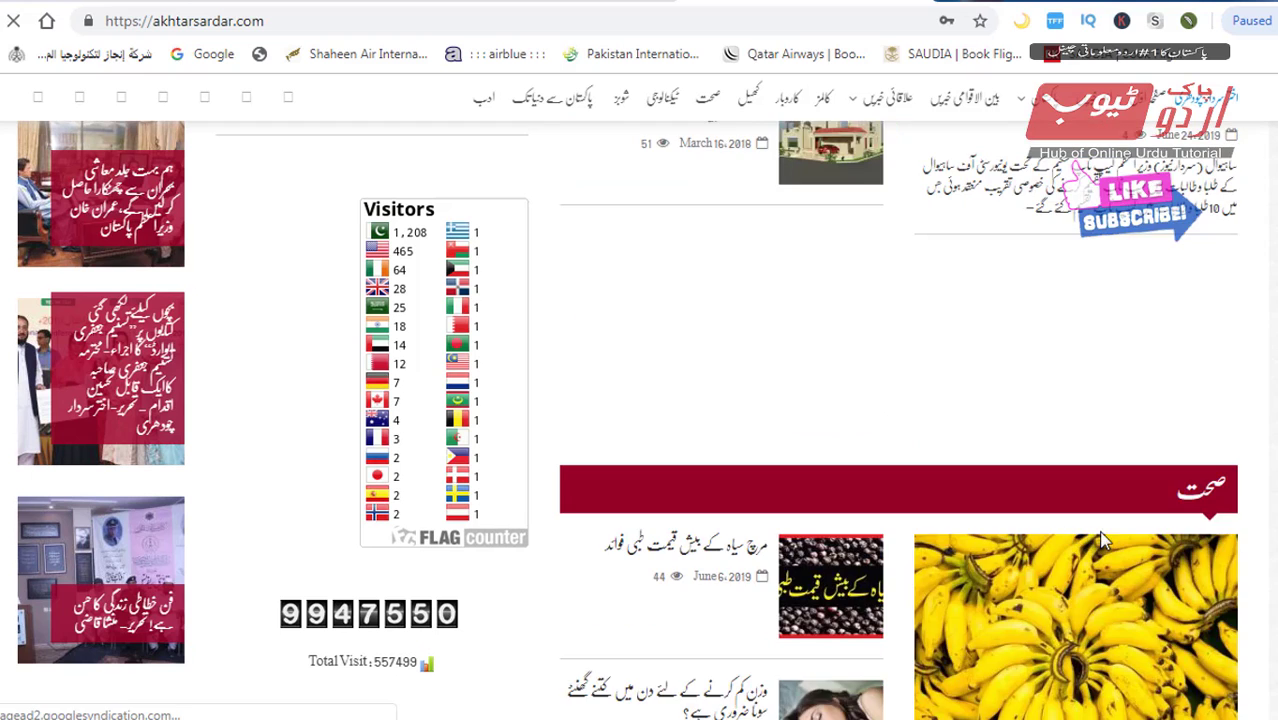
scroll(1106, 535, "down", 10)
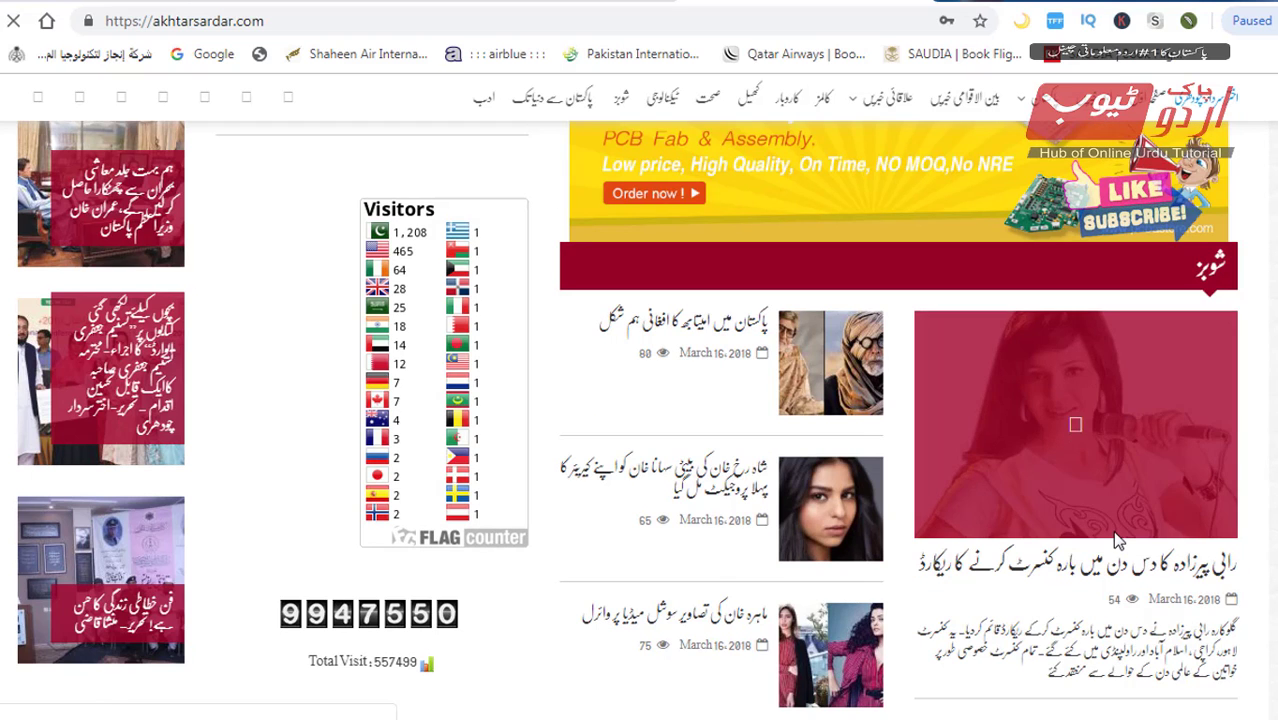
scroll(1118, 540, "down", 5)
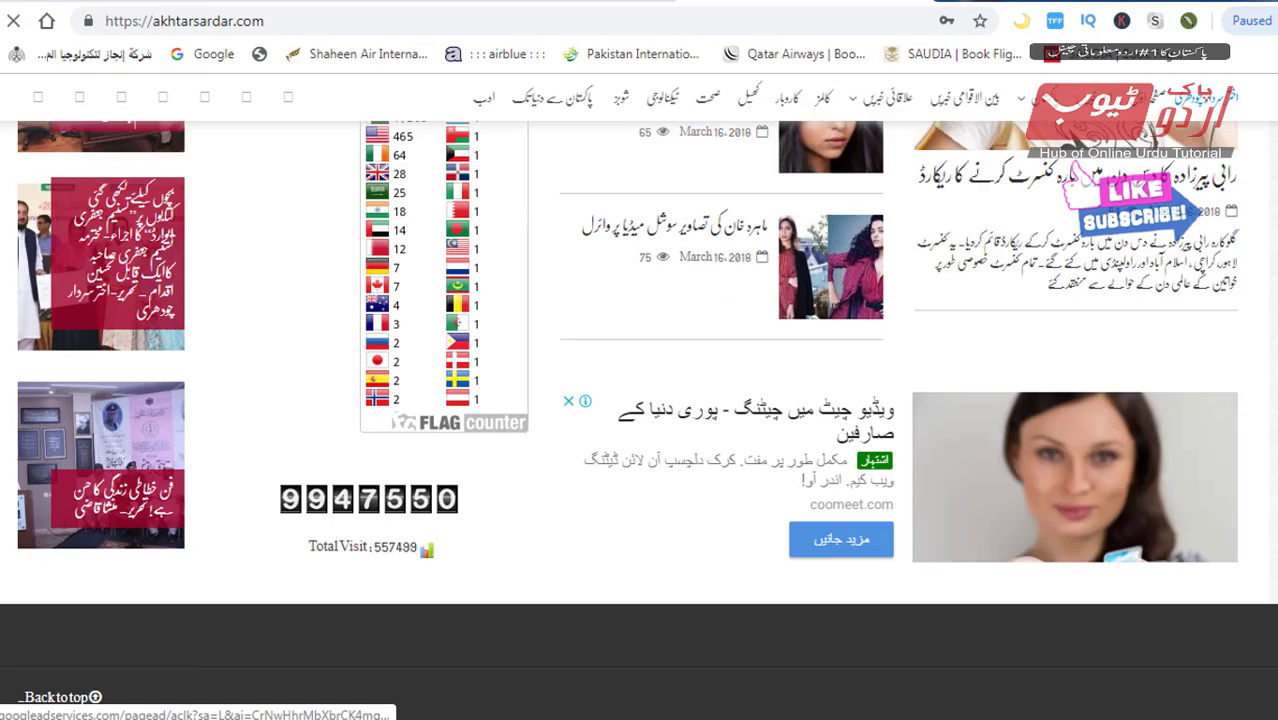
scroll(1075, 477, "up", 5)
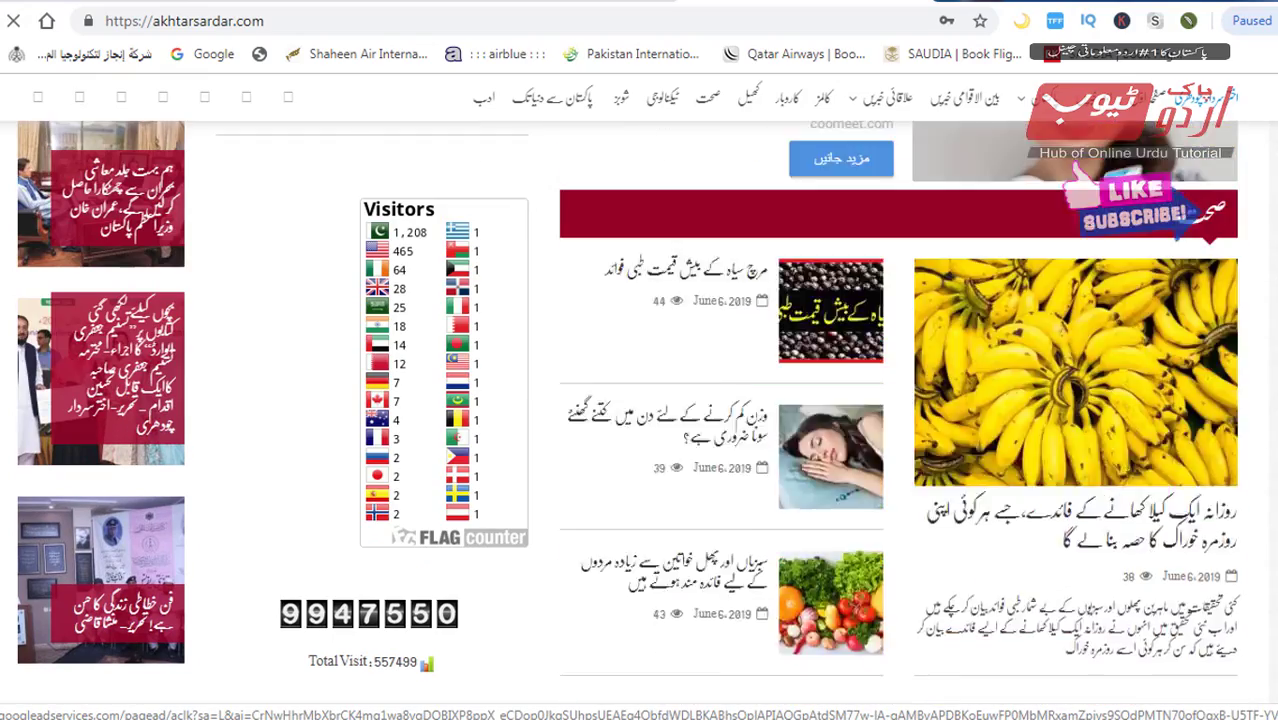
scroll(1075, 477, "up", 10)
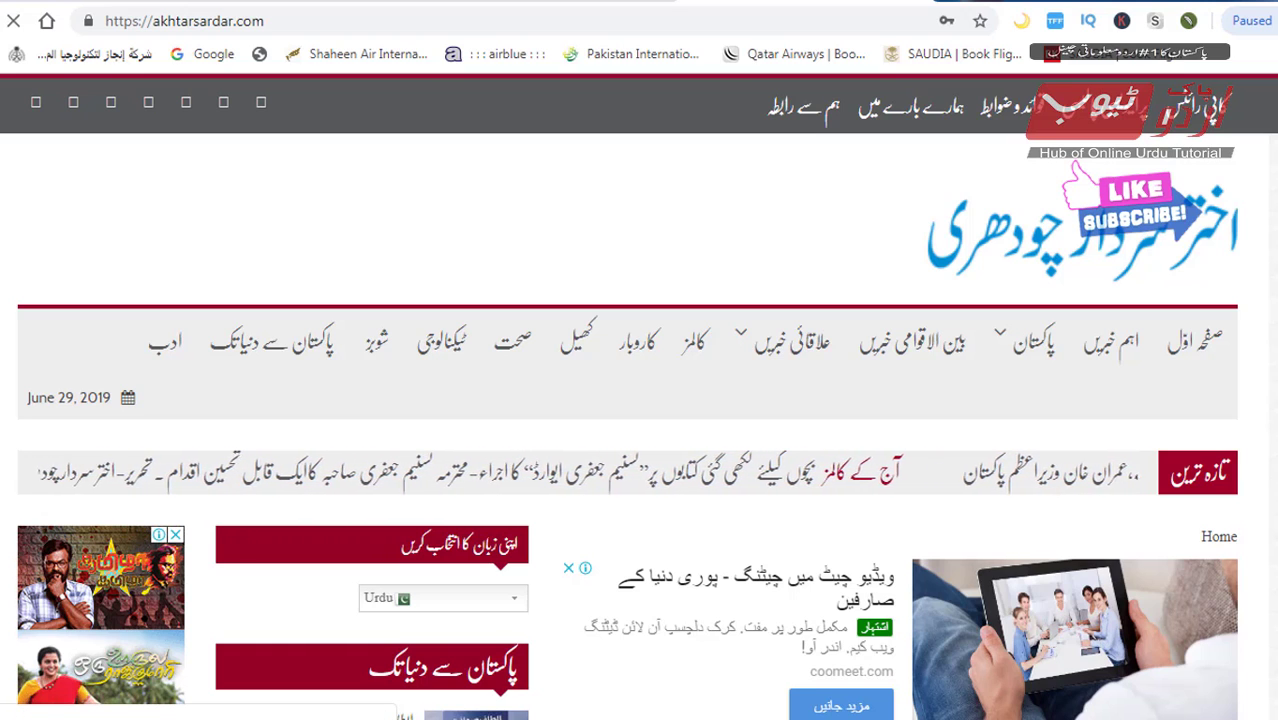
scroll(1214, 280, "down", 1)
scroll(68, 590, "down", 1)
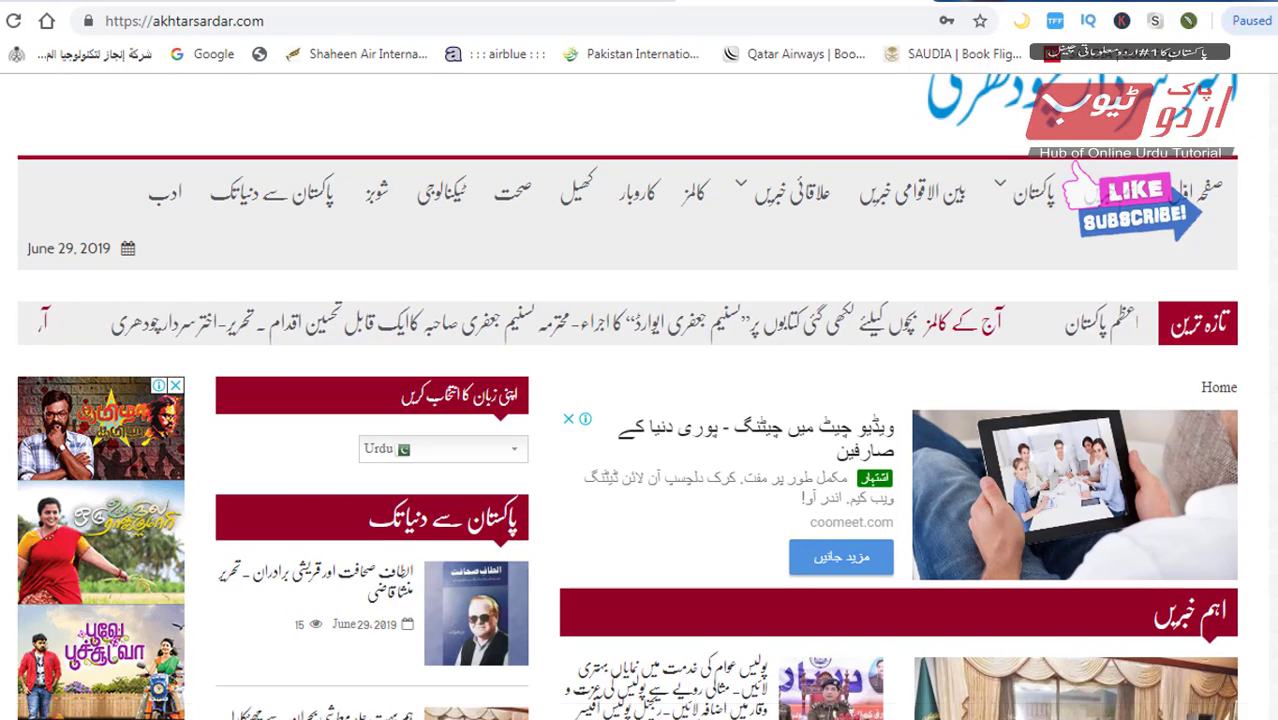
scroll(460, 632, "down", 3)
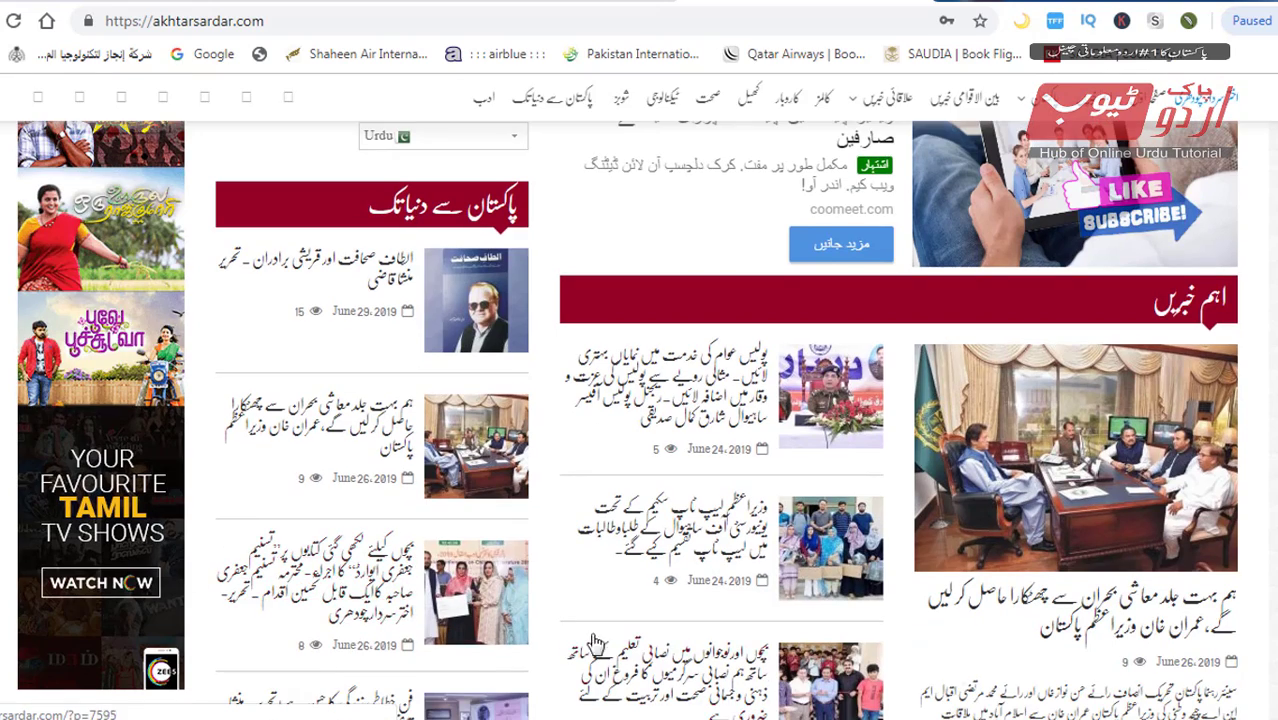
scroll(600, 640, "down", 4)
scroll(599, 632, "down", 4)
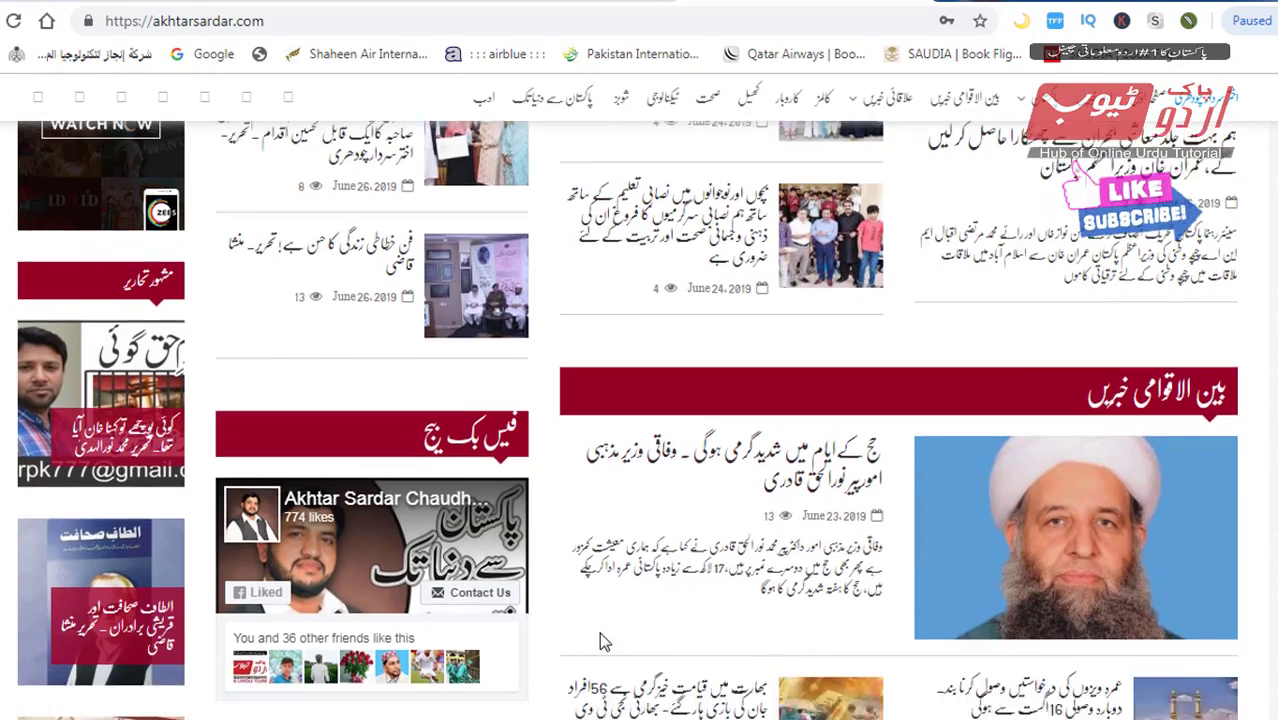
scroll(599, 632, "down", 3)
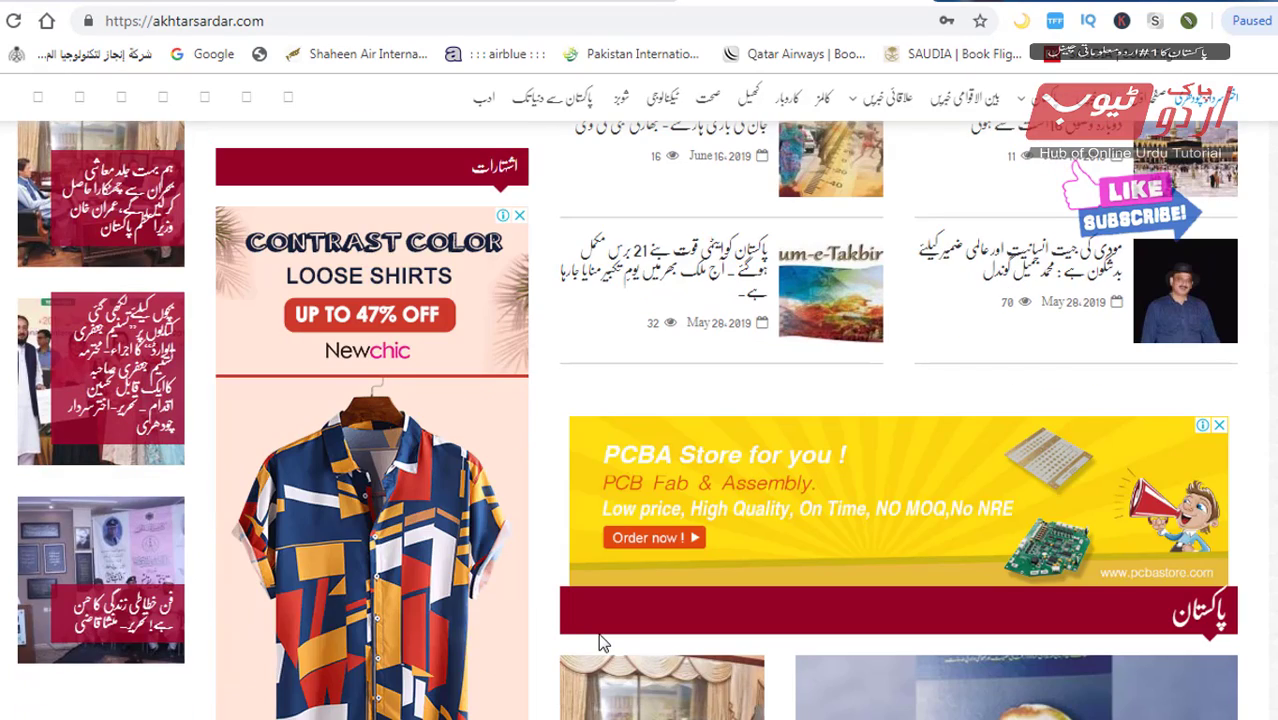
scroll(326, 511, "down", 4)
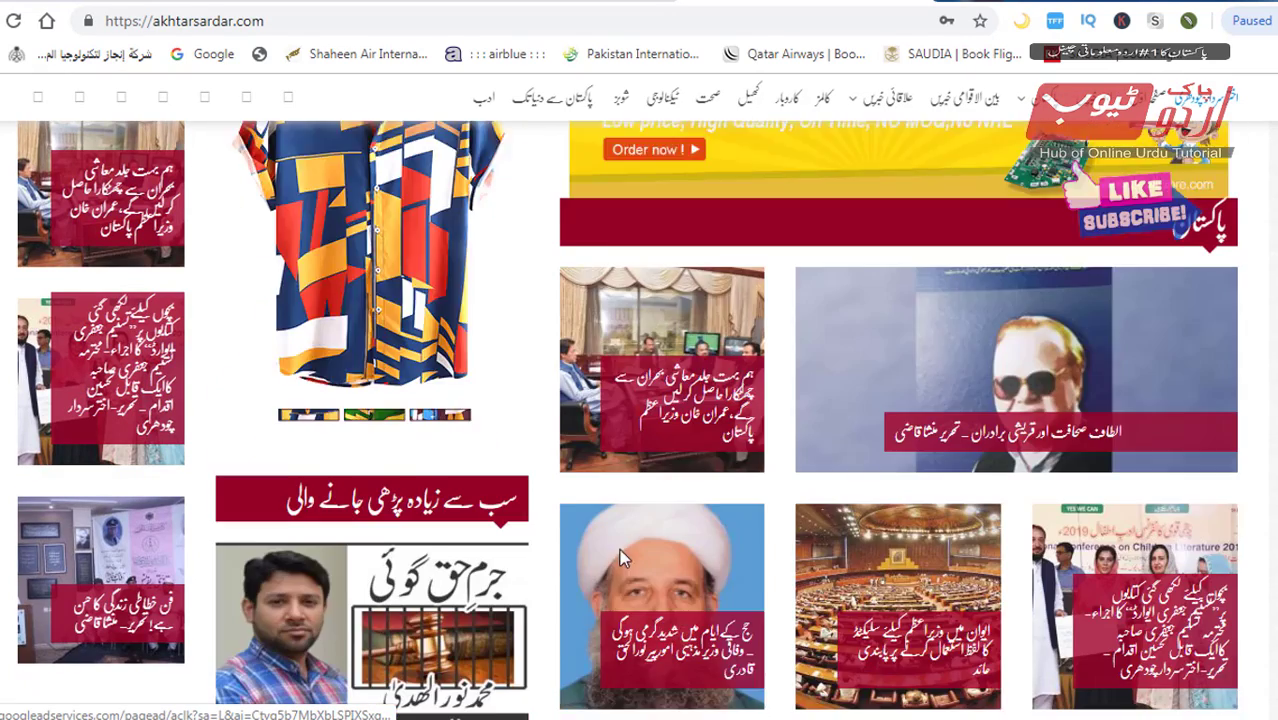
scroll(642, 557, "down", 4)
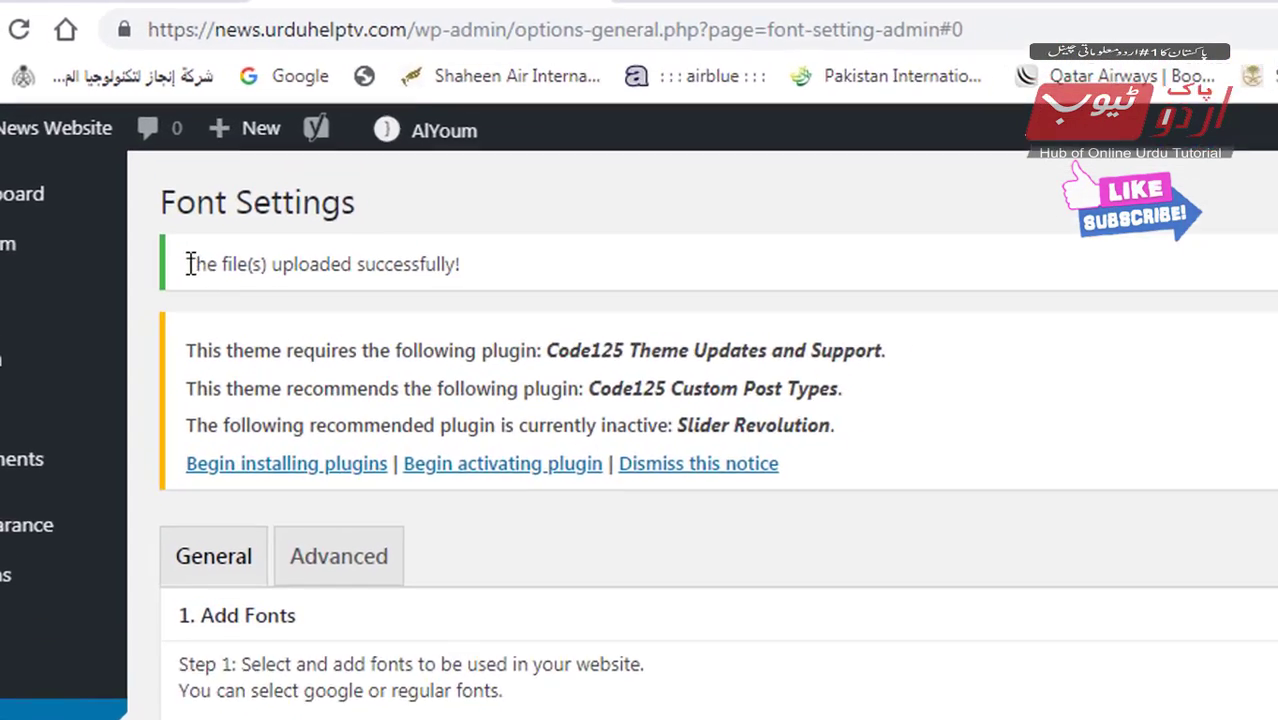
Step: Back in Font Settings, set the <body> font to urdu 1 with Semi-Bold weight under Known Elements Settings
left_click_drag(134, 189, 360, 202)
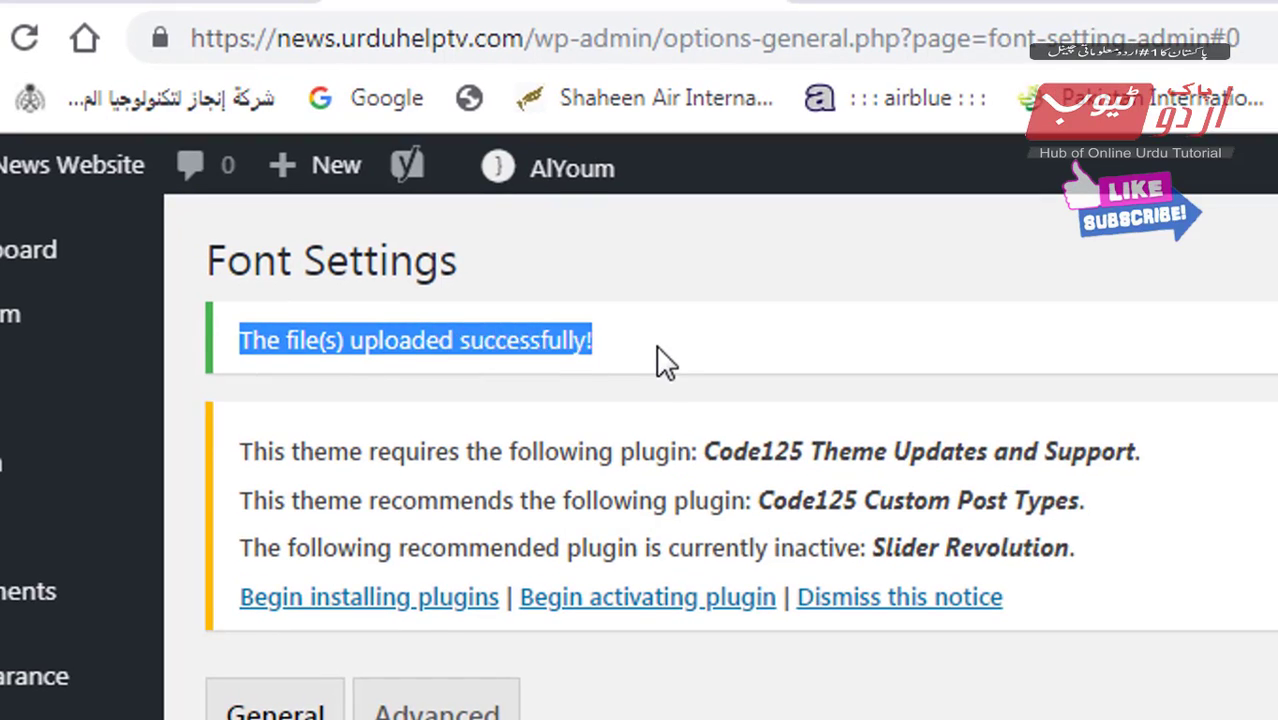
left_click(656, 344)
scroll(700, 450, "down", 10)
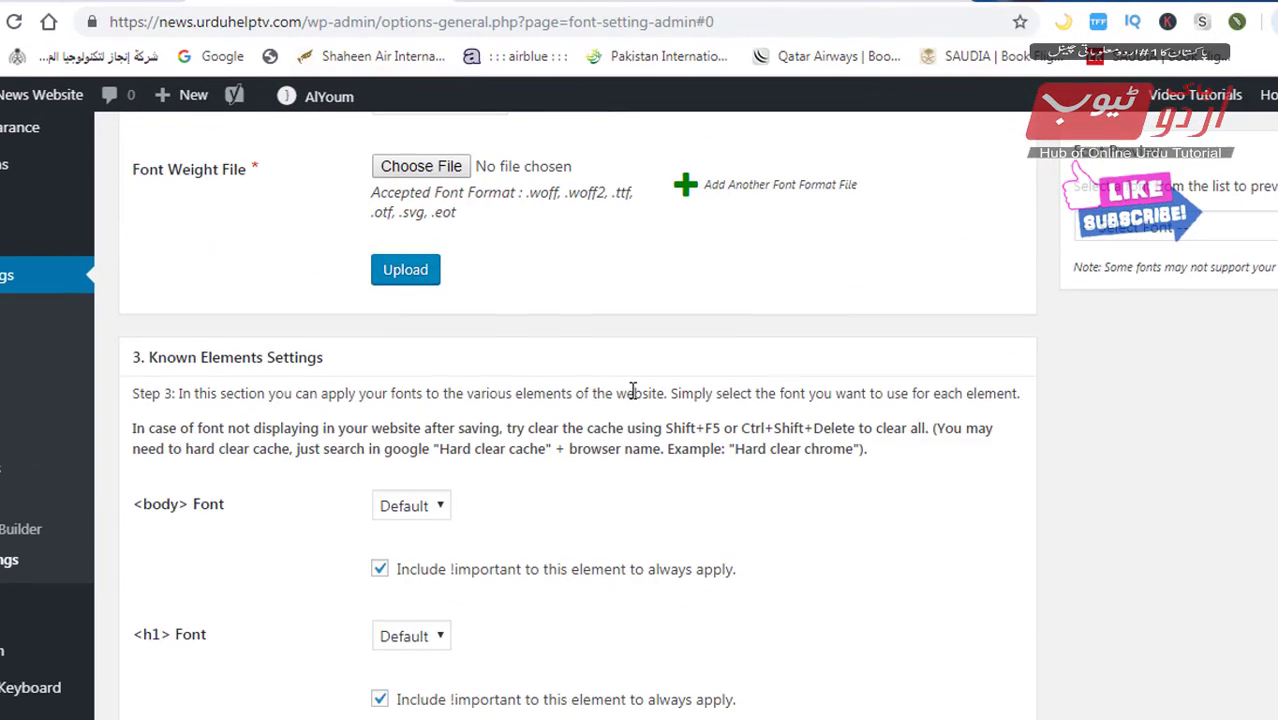
scroll(632, 390, "down", 2)
left_click(440, 291)
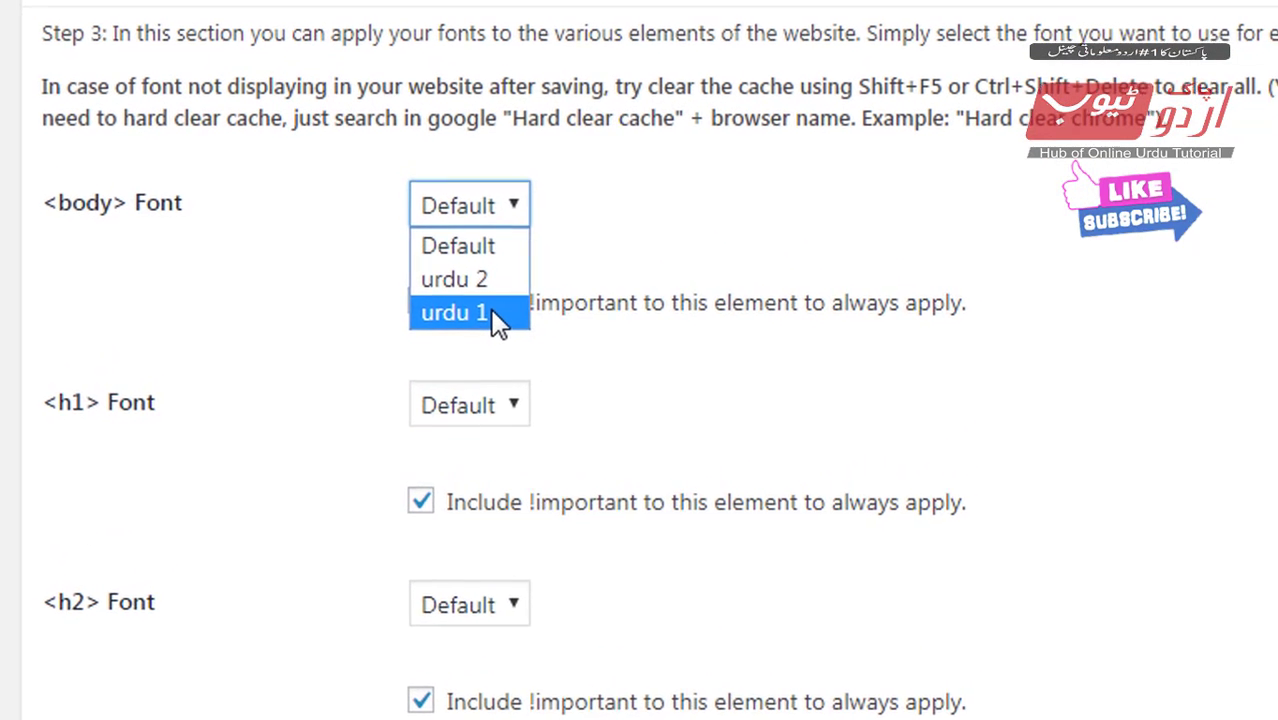
left_click(424, 358)
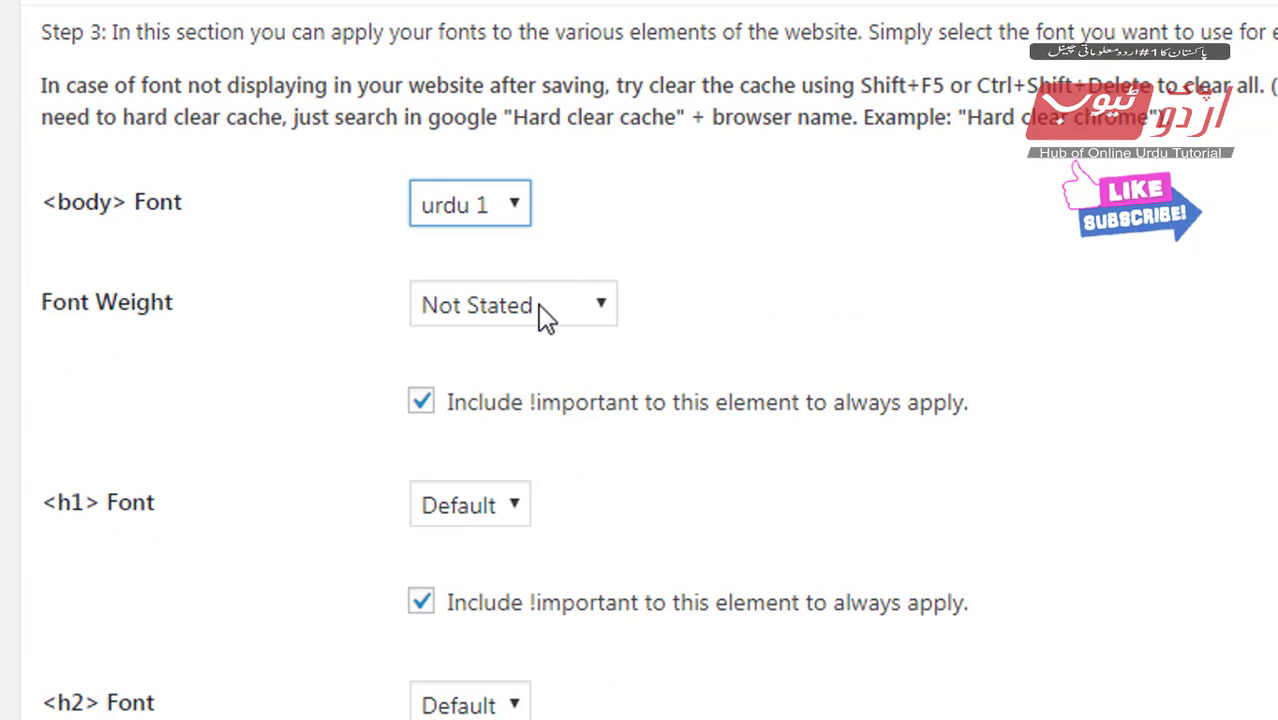
left_click(540, 316)
left_click(512, 385)
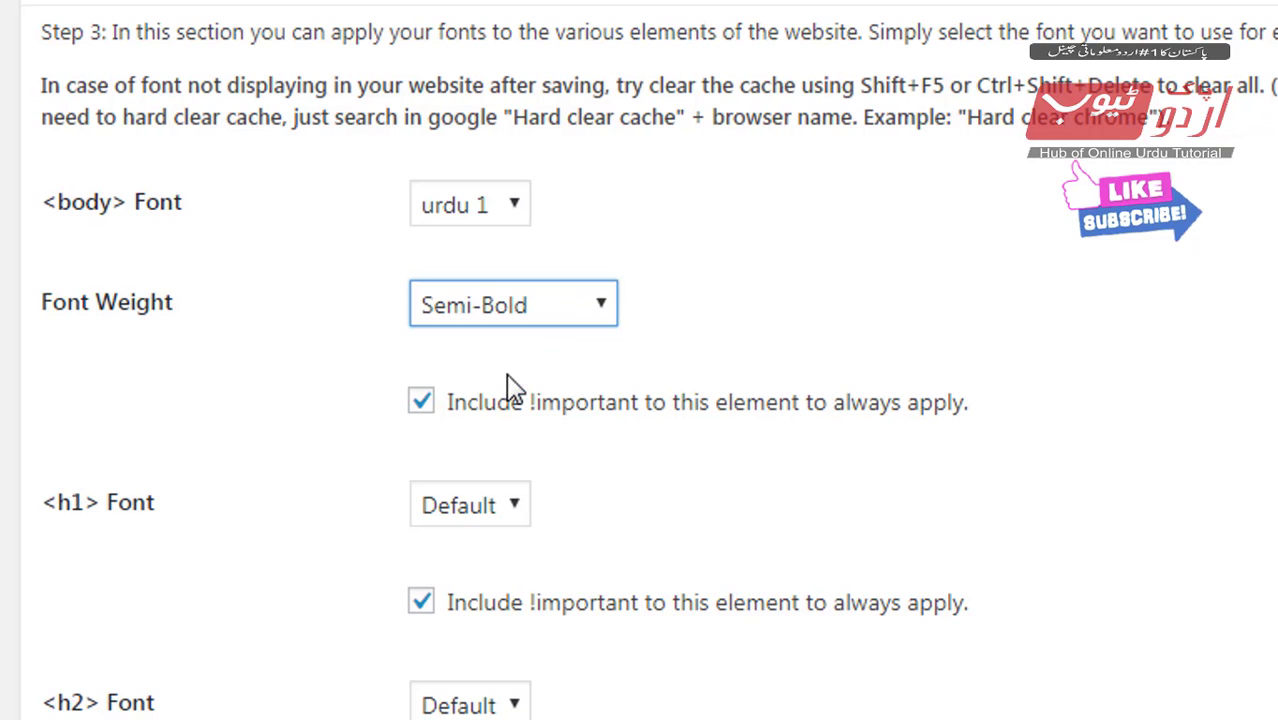
Step: Set the <h1> font to urdu 1 with the Semi-Bold weight
left_click(483, 507)
left_click(465, 608)
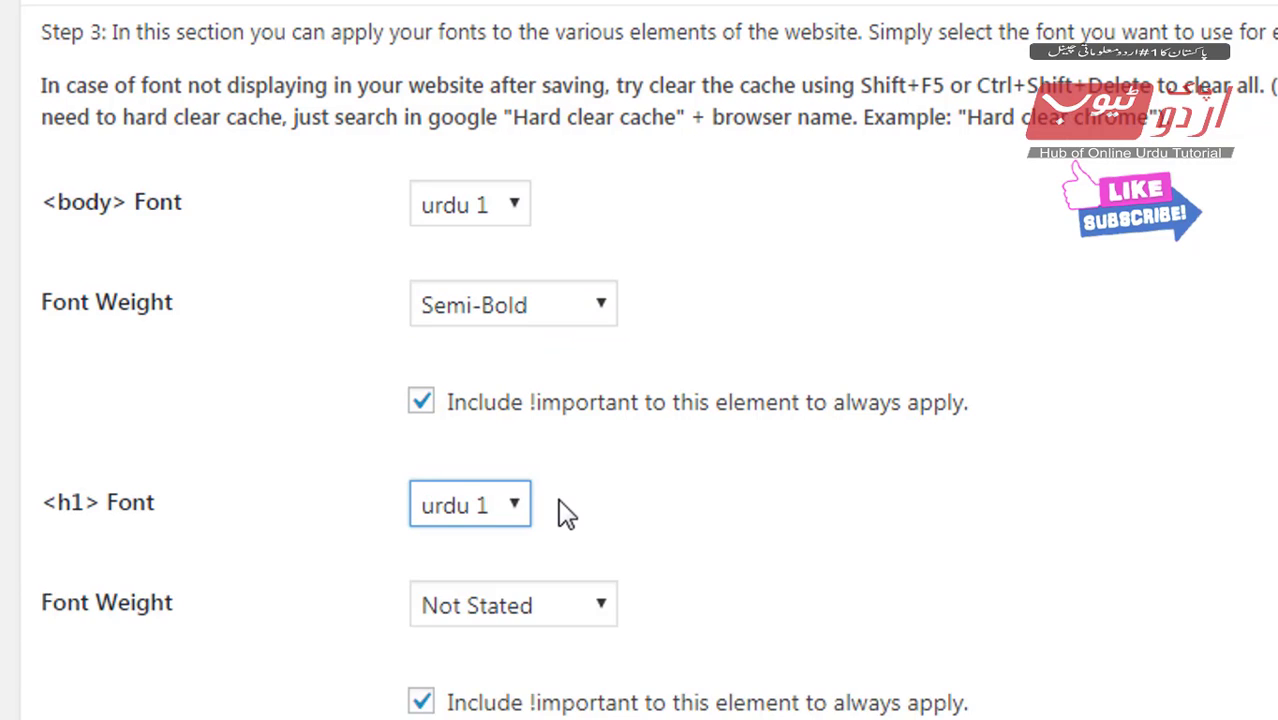
scroll(556, 420, "down", 5)
left_click(518, 105)
left_click(506, 185)
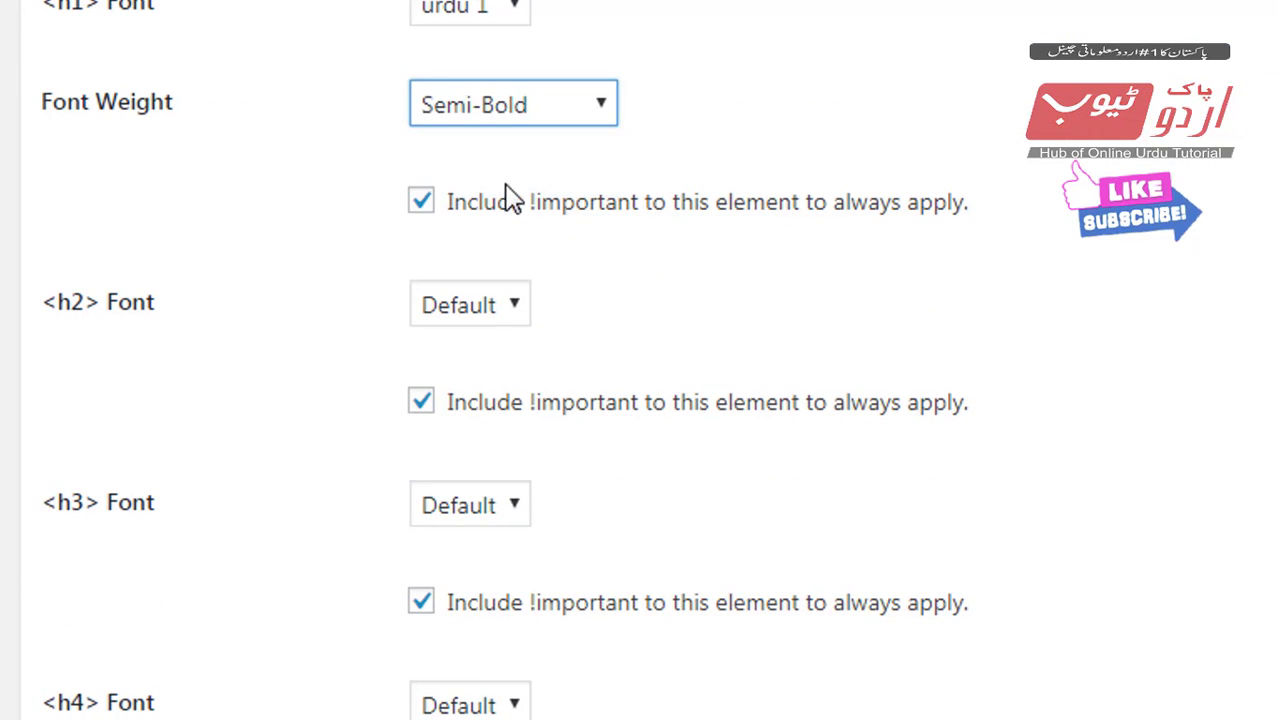
Step: Set the <h2> font to urdu 1 with the Semi-Bold weight
left_click(490, 306)
left_click(480, 422)
left_click(472, 410)
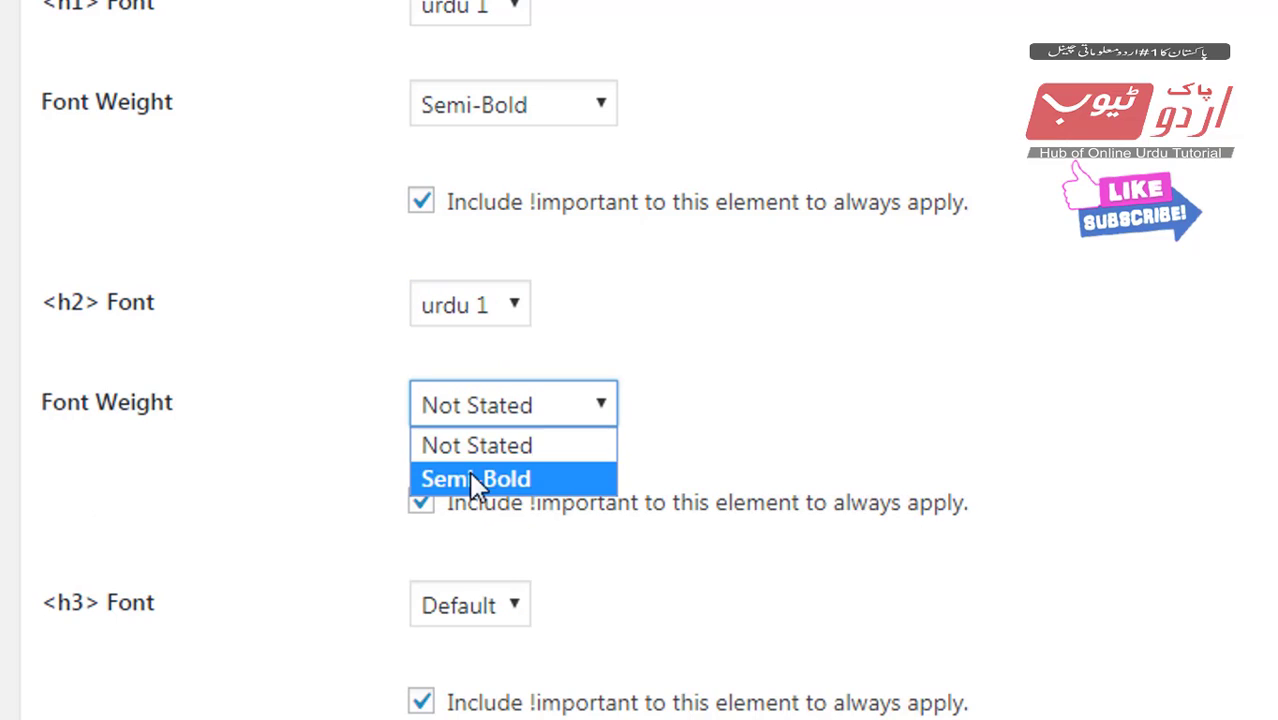
left_click(450, 478)
Step: Set the <h3> font to urdu 1 with the Semi-Bold weight
scroll(510, 340, "down", 3)
left_click(490, 265)
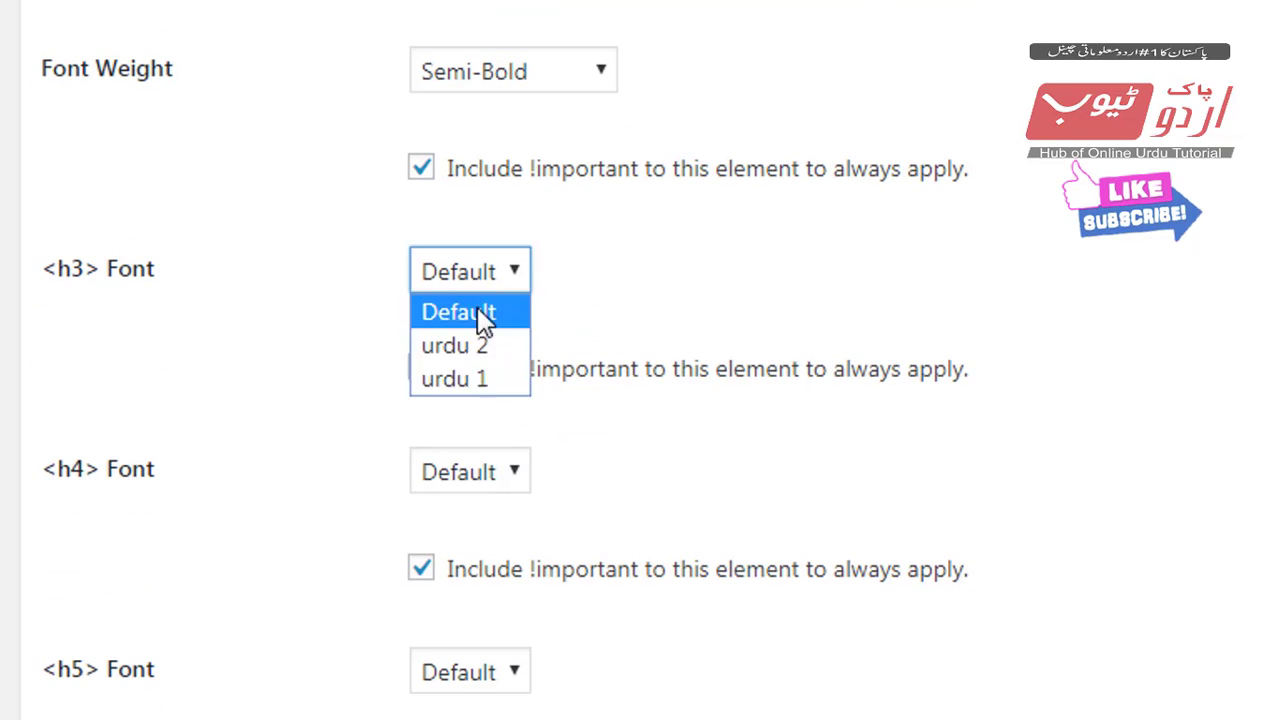
left_click(482, 402)
left_click(478, 378)
left_click(473, 447)
Step: Set the <h4> font to urdu 1 with the Semi-Bold weight
scroll(471, 445, "down", 3)
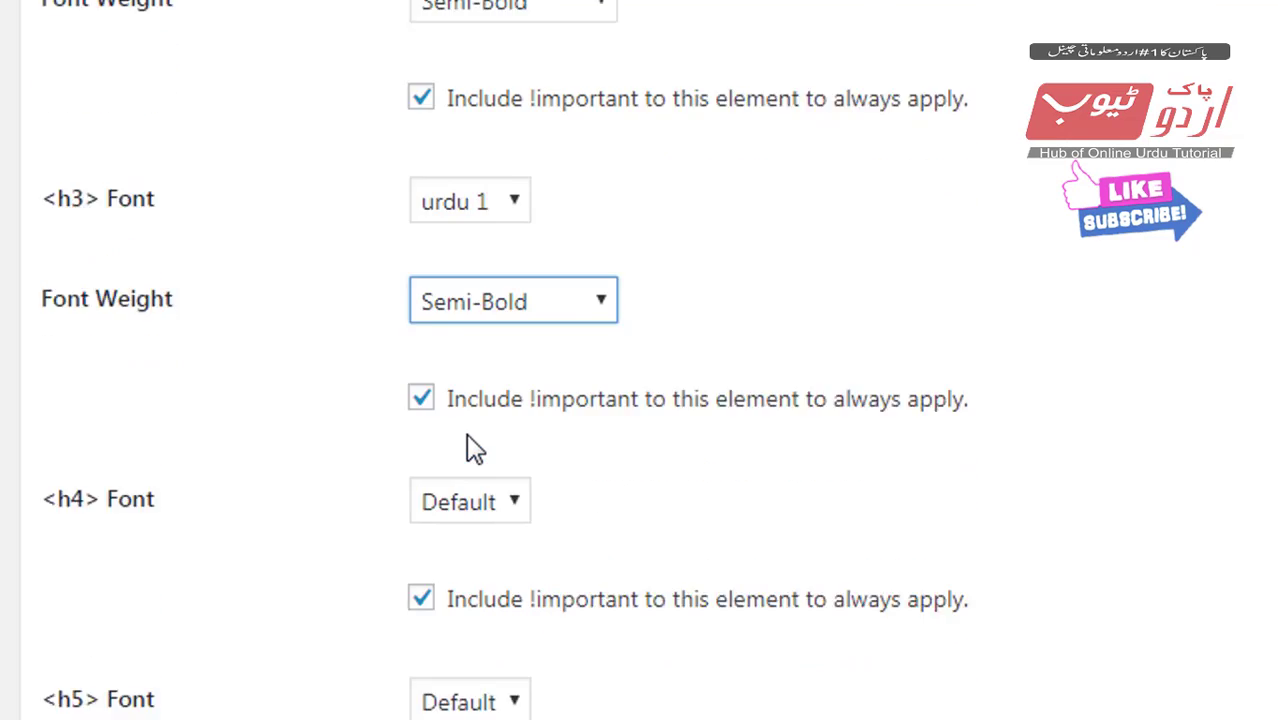
left_click(492, 240)
left_click(472, 346)
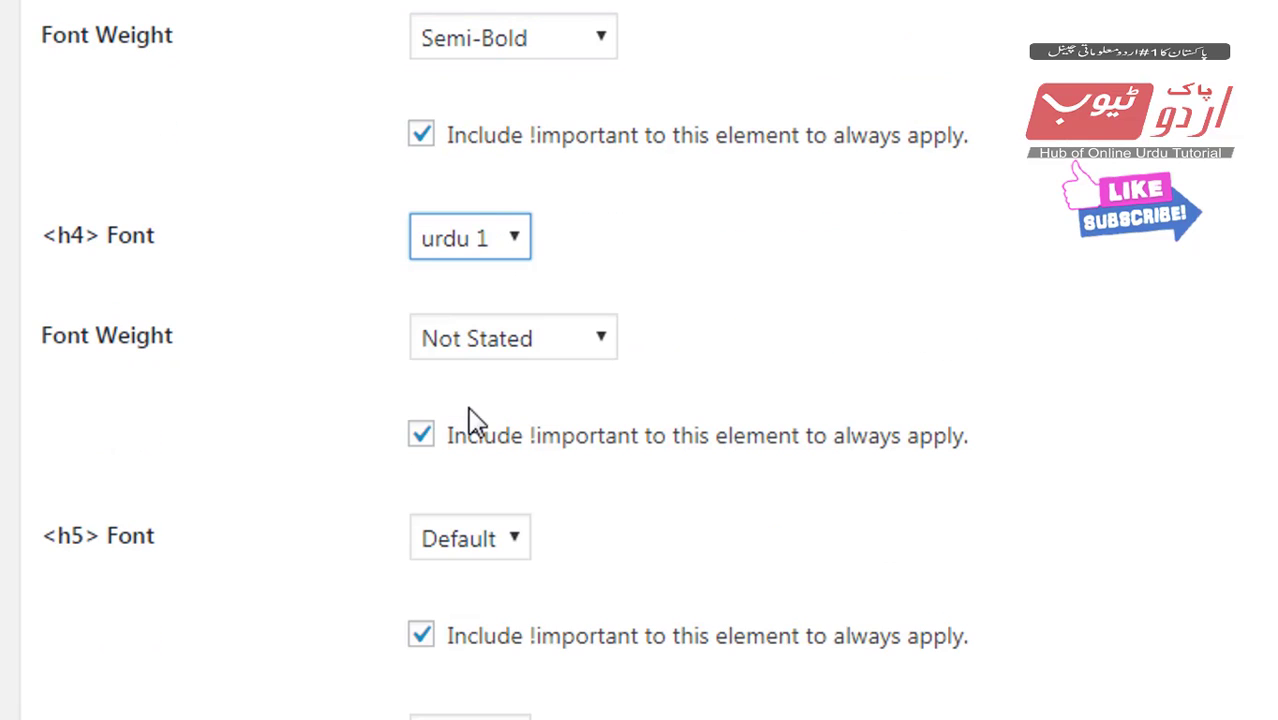
left_click(479, 360)
left_click(476, 411)
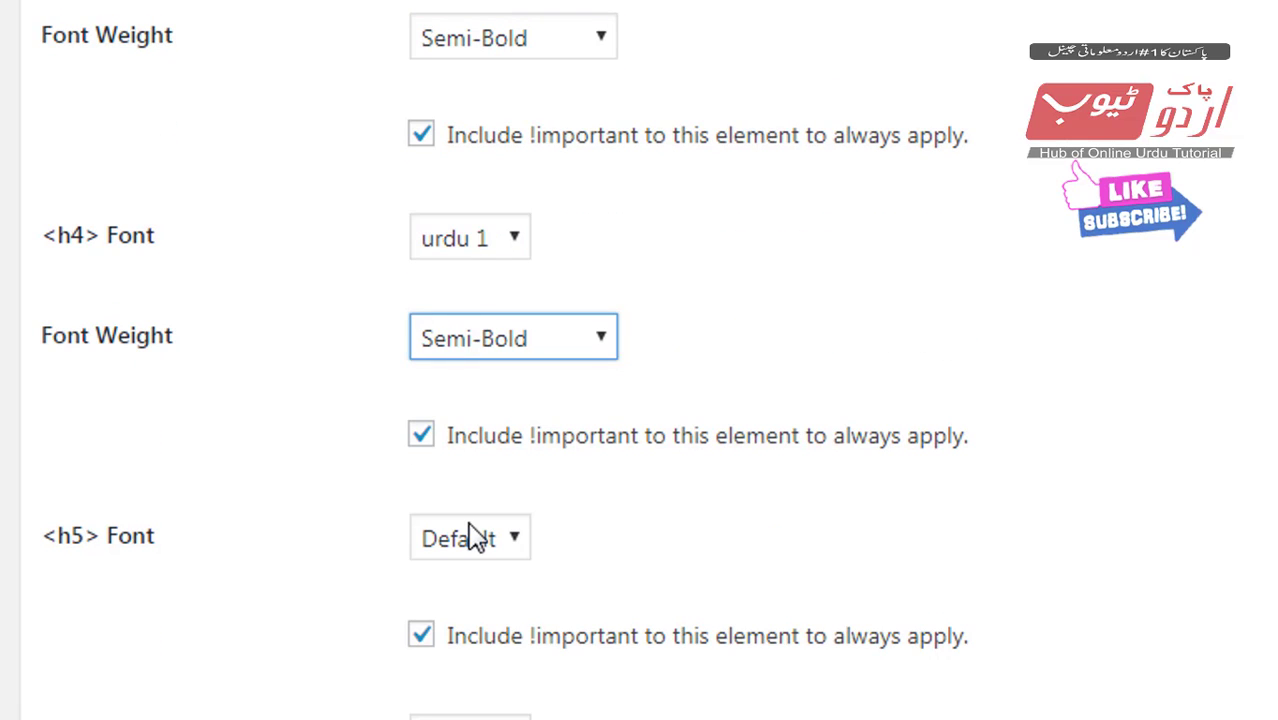
Step: Set the <h5> font to urdu 1 with the Semi-Bold weight
left_click(474, 534)
left_click(471, 648)
scroll(610, 497, "down", 3)
left_click(545, 306)
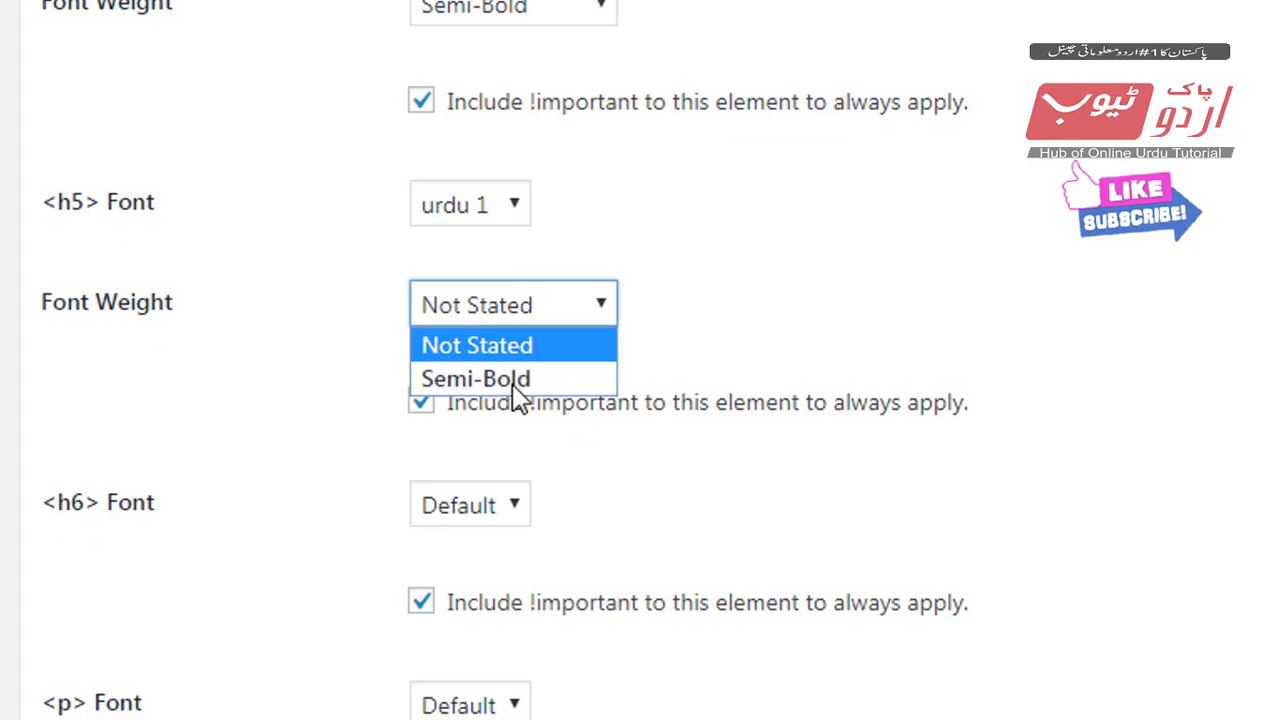
left_click(506, 378)
Step: Set the <h6> font to urdu 1 with the Semi-Bold weight
left_click(455, 520)
left_click(450, 612)
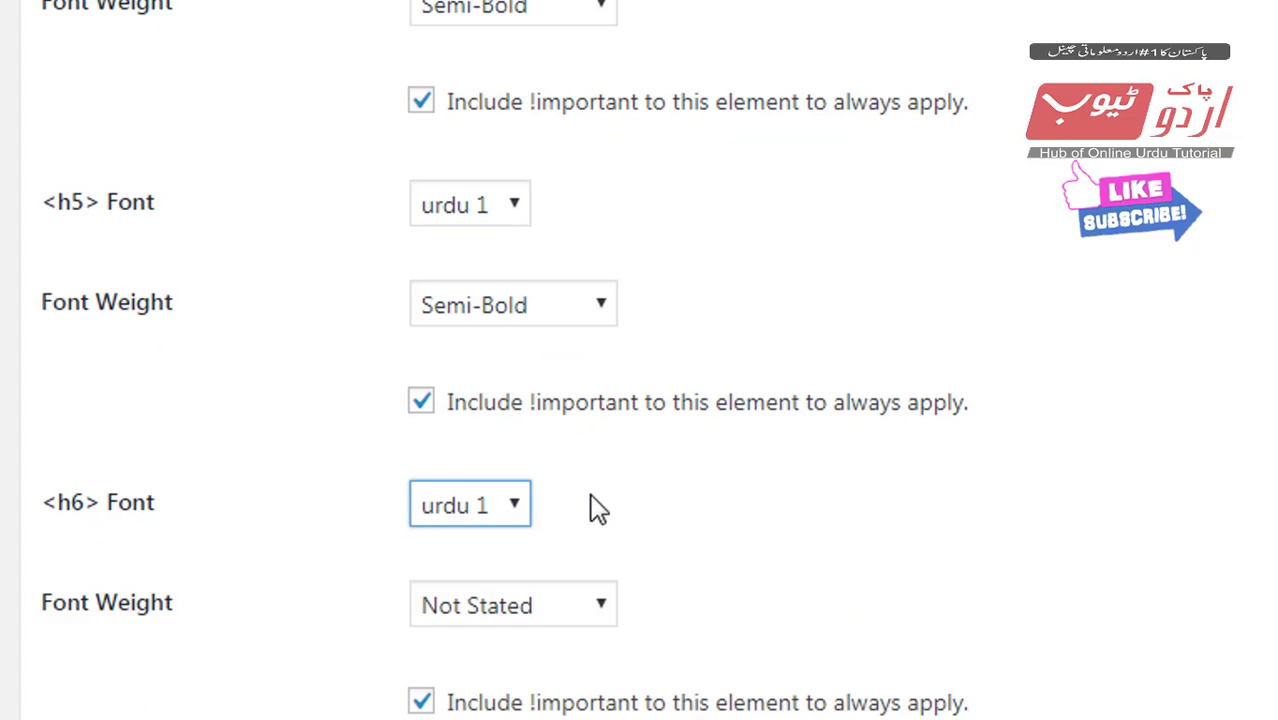
scroll(505, 340, "down", 3)
left_click(510, 278)
left_click(497, 344)
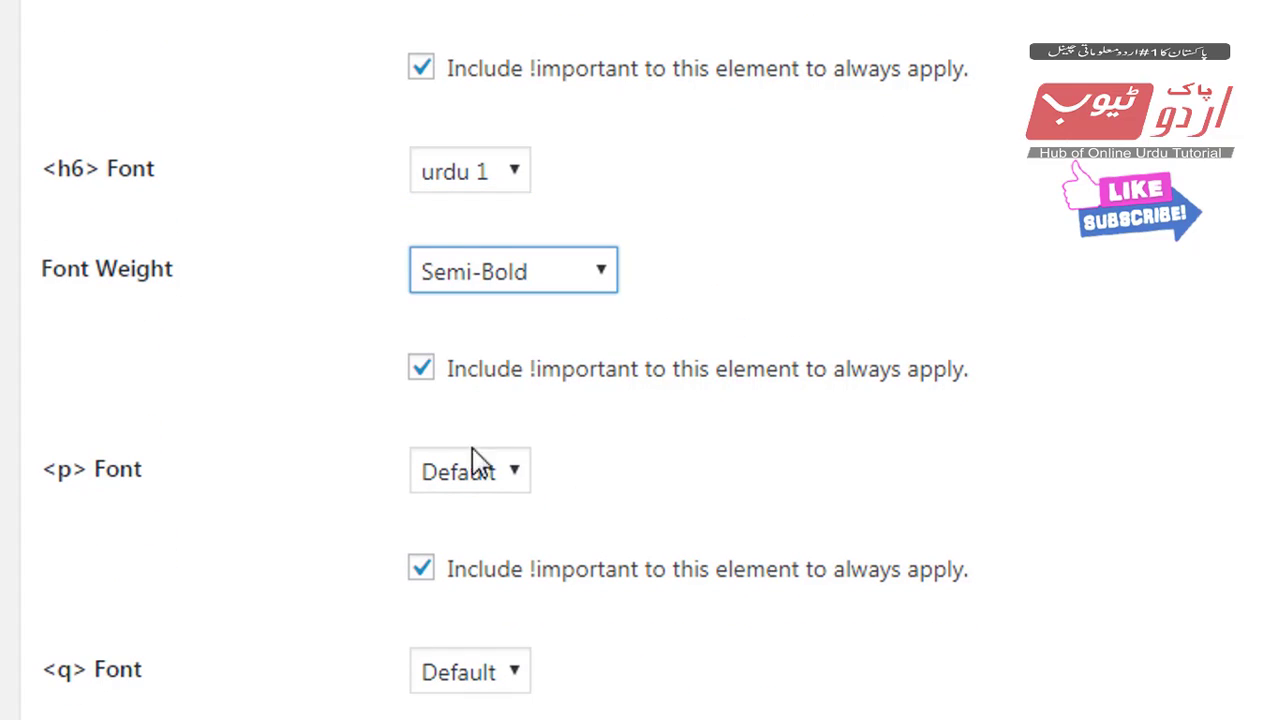
Step: Set the <p> font to urdu 1 with the Semi-Bold weight
left_click(472, 468)
left_click(510, 573)
scroll(585, 507, "down", 3)
left_click(522, 255)
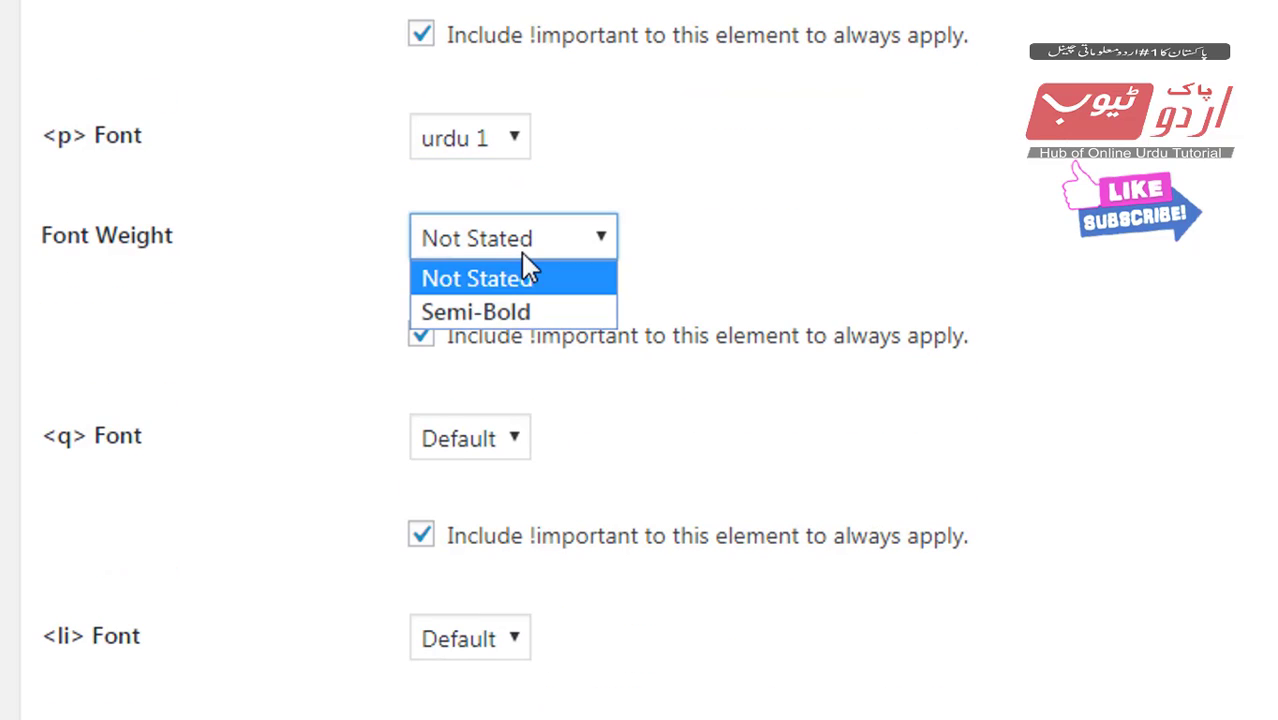
left_click(505, 326)
Step: Set both the <q> and <li> fonts to urdu 1 with the Semi-Bold weight
left_click(472, 440)
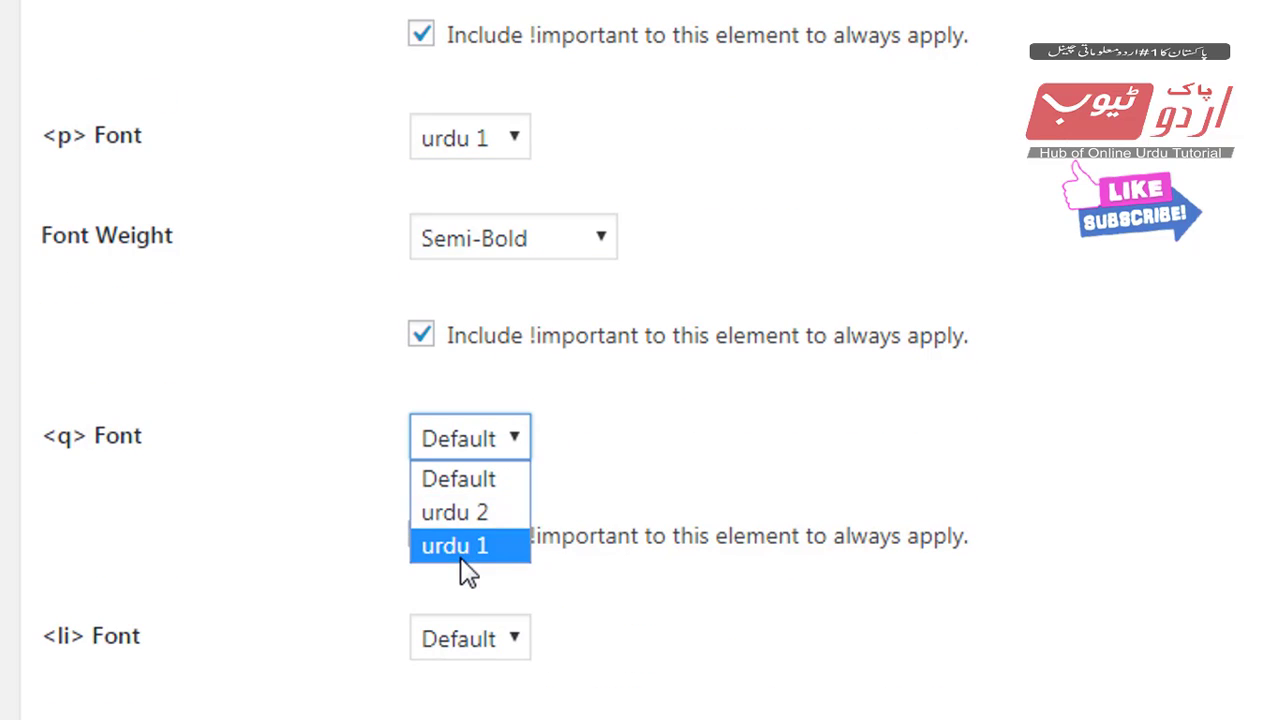
left_click(462, 547)
left_click(485, 563)
left_click(436, 612)
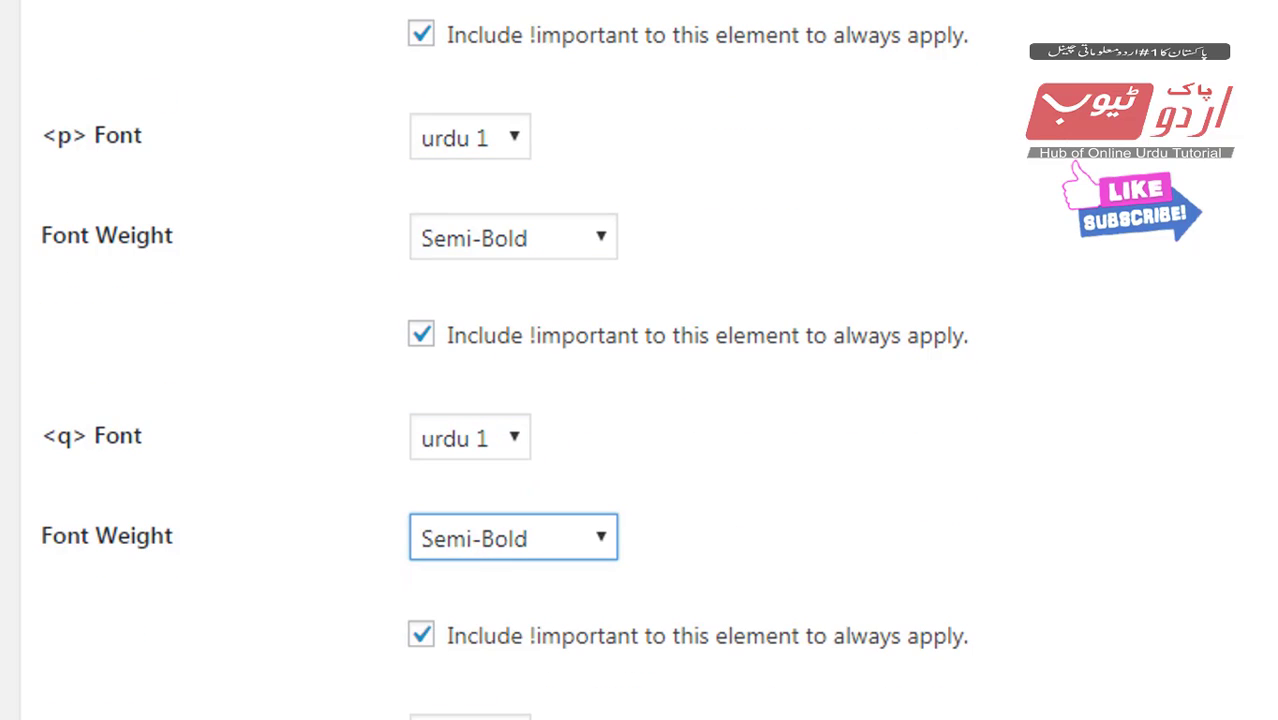
scroll(670, 710, "down", 5)
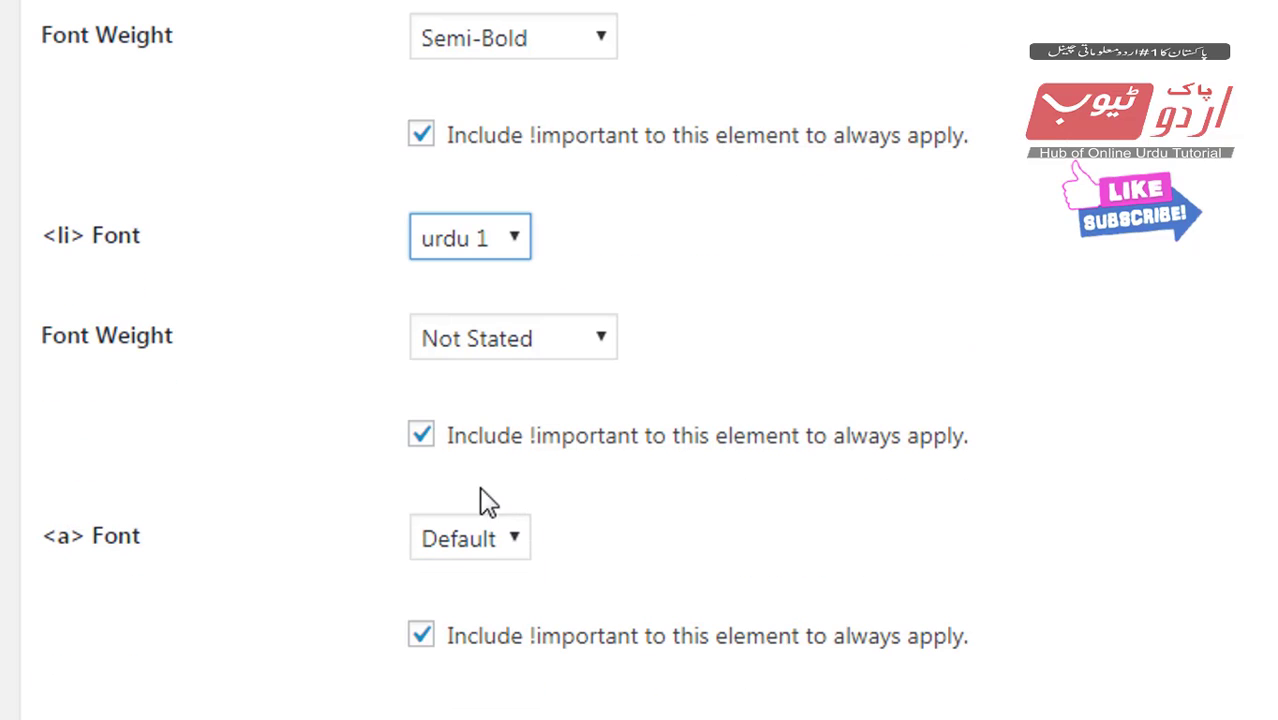
left_click(512, 338)
left_click(505, 408)
Step: Set the <a> font to urdu 1 with the Semi-Bold weight and save the known elements settings
left_click(479, 551)
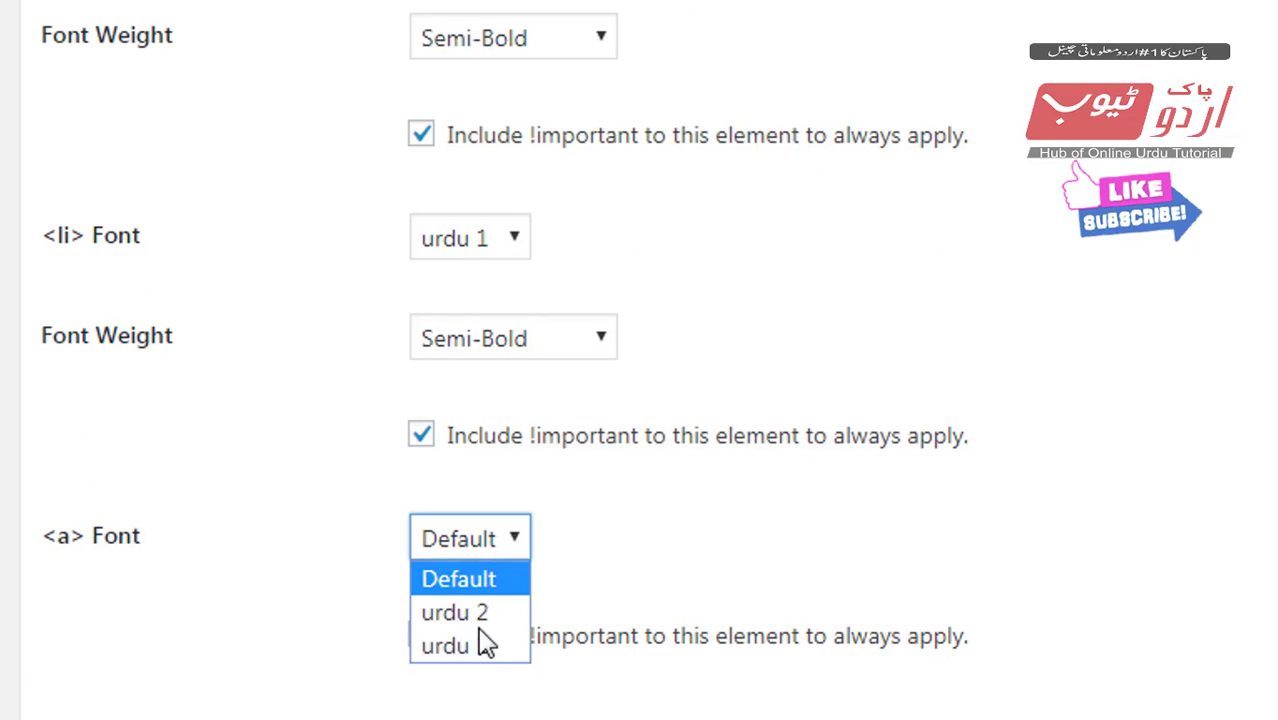
left_click(484, 647)
left_click(476, 636)
left_click(477, 710)
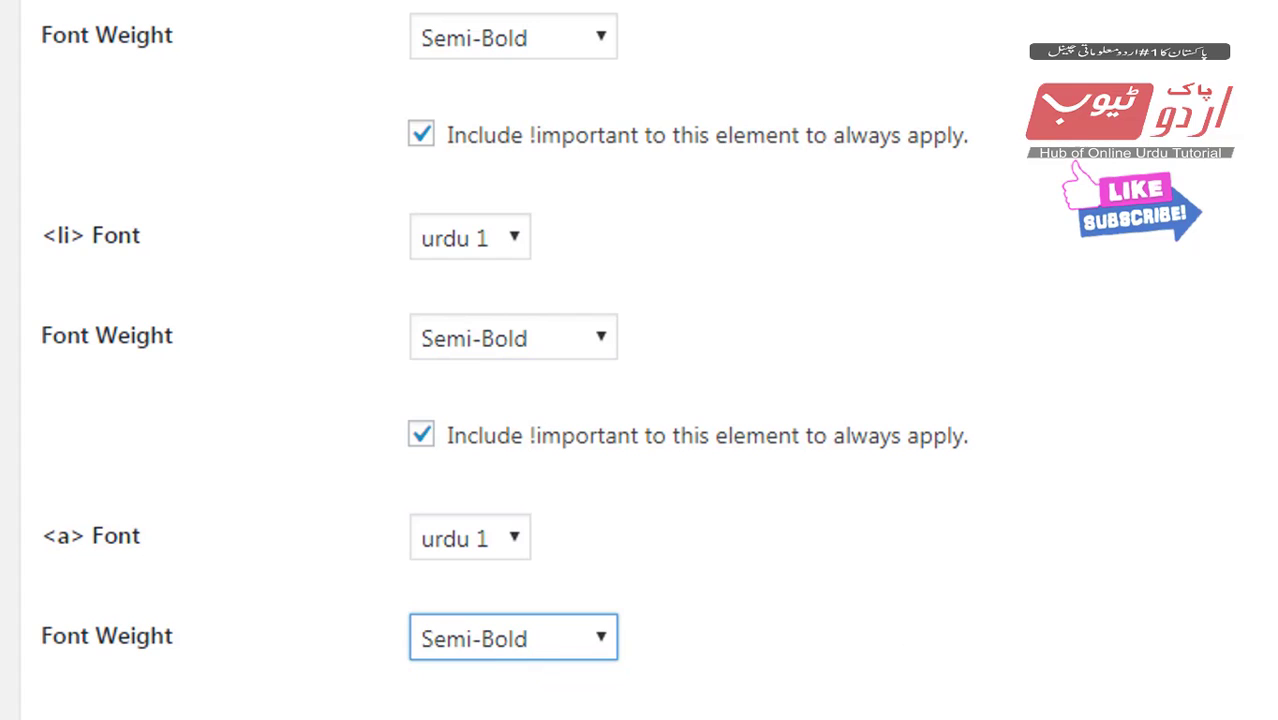
scroll(133, 397, "down", 5)
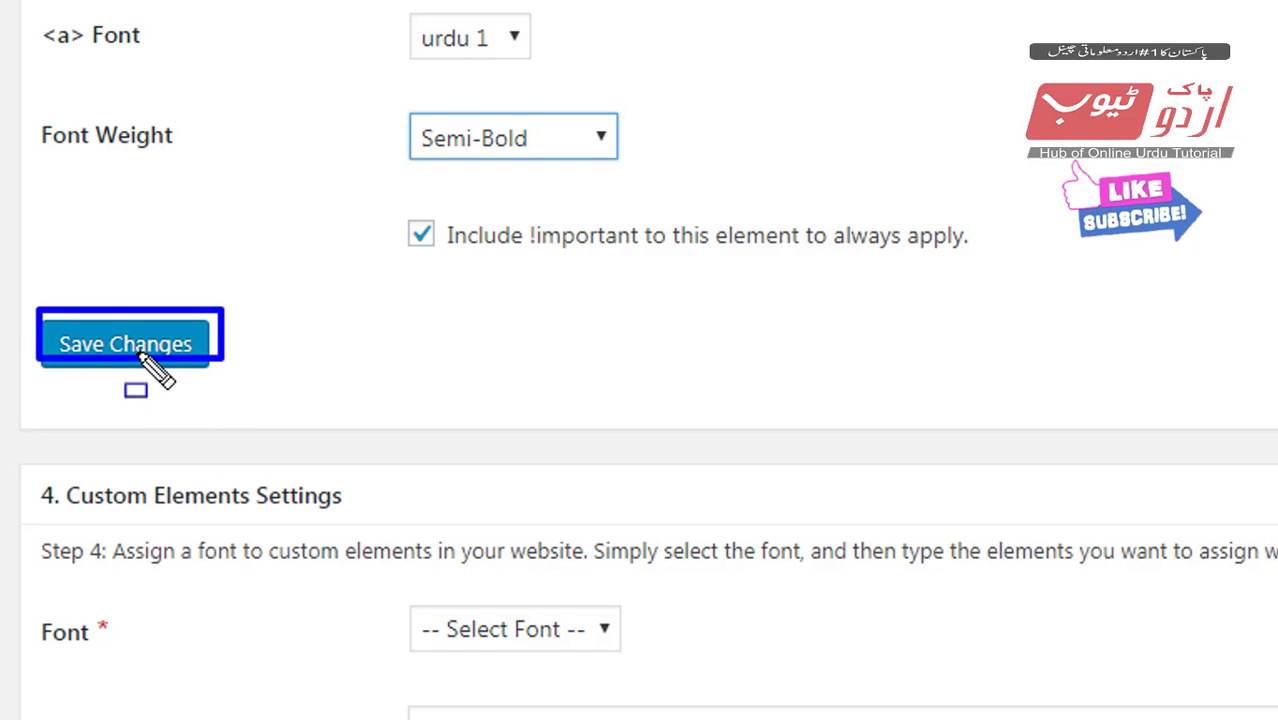
left_click(145, 356)
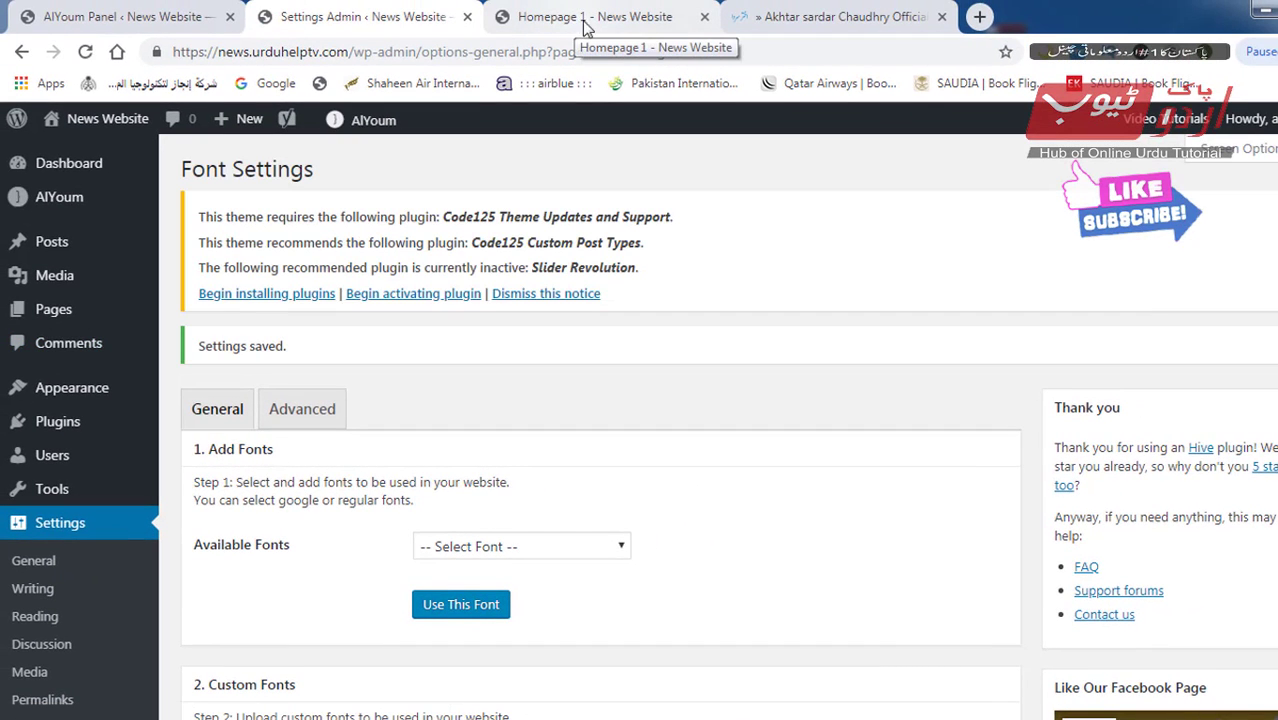
Step: Switch to the news site's home page and reload it to check the applied fonts
left_click(585, 20)
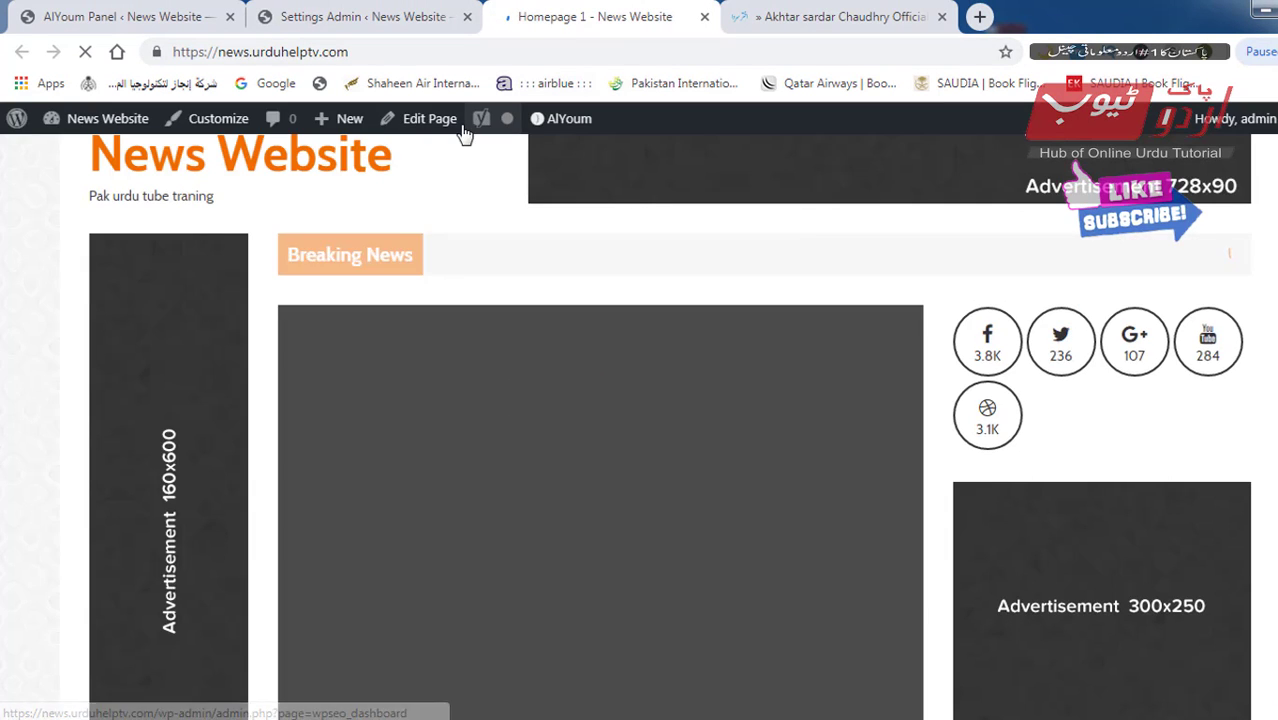
mouse_move(476, 122)
left_click(500, 45)
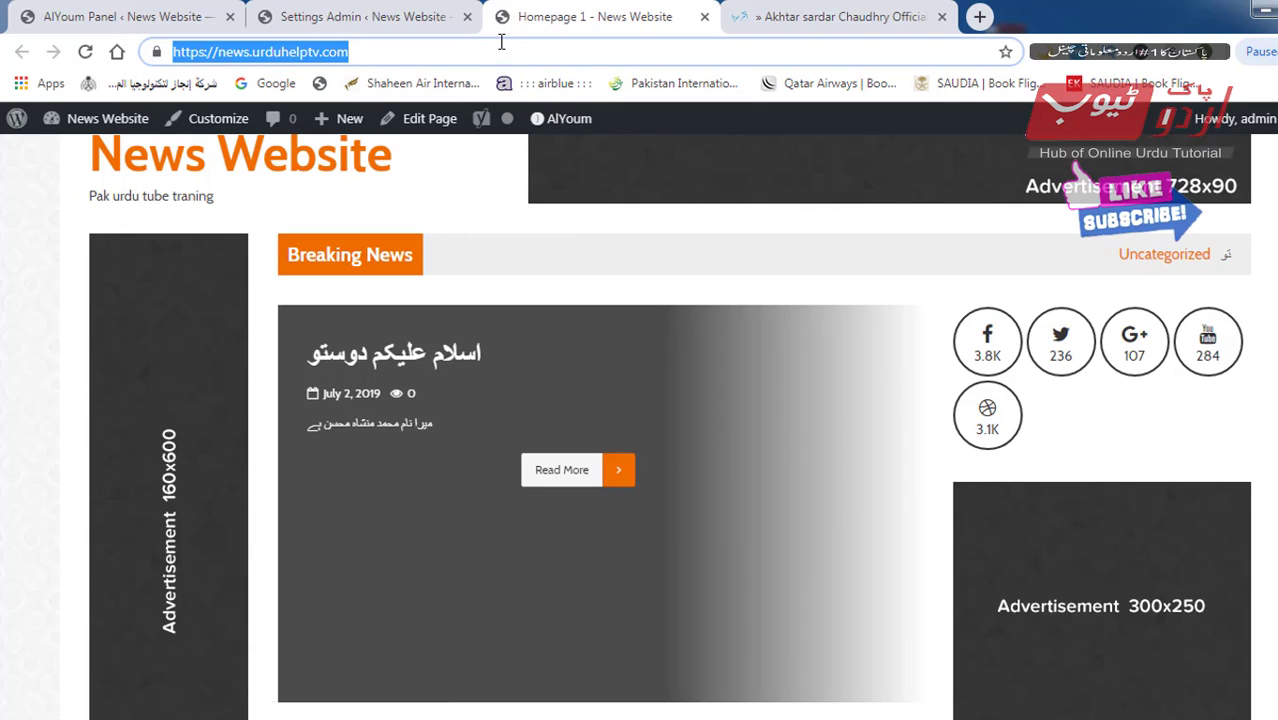
key("Return")
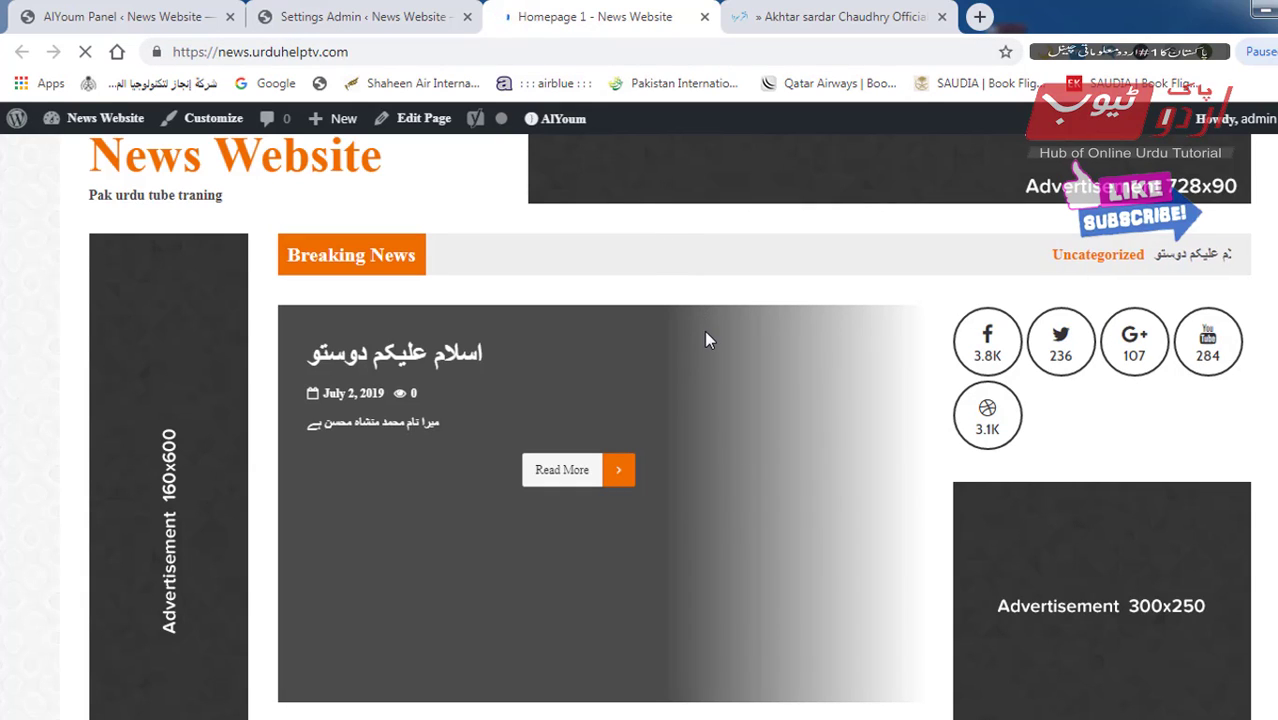
Step: Open the post "اسلام علیکم دوستو" and examine the font of its title and body text
left_click(454, 364)
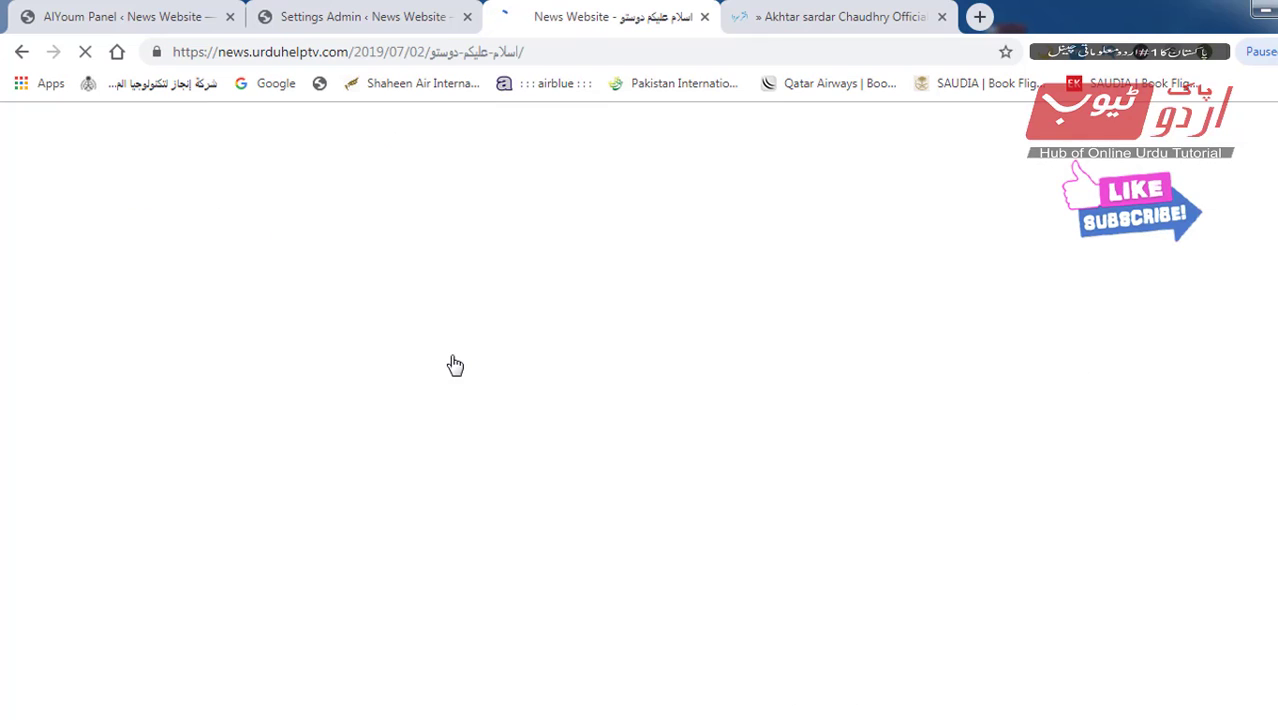
scroll(940, 412, "down", 4)
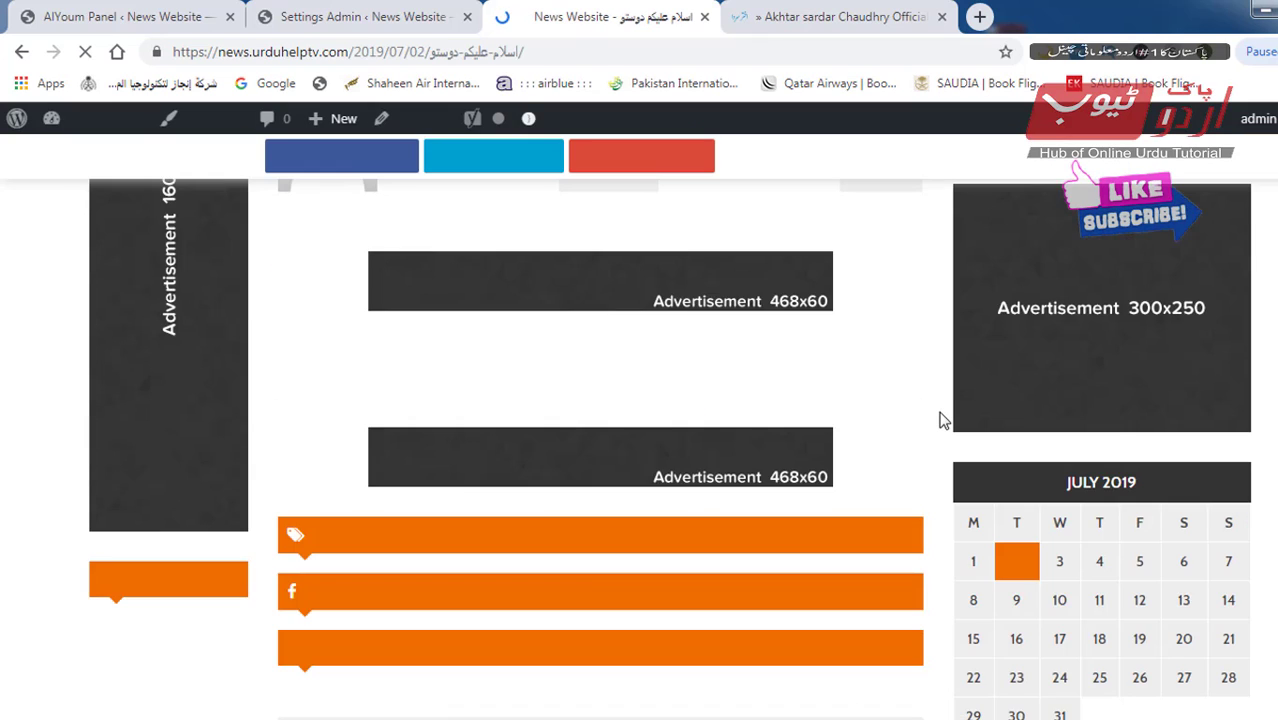
scroll(875, 412, "up", 3)
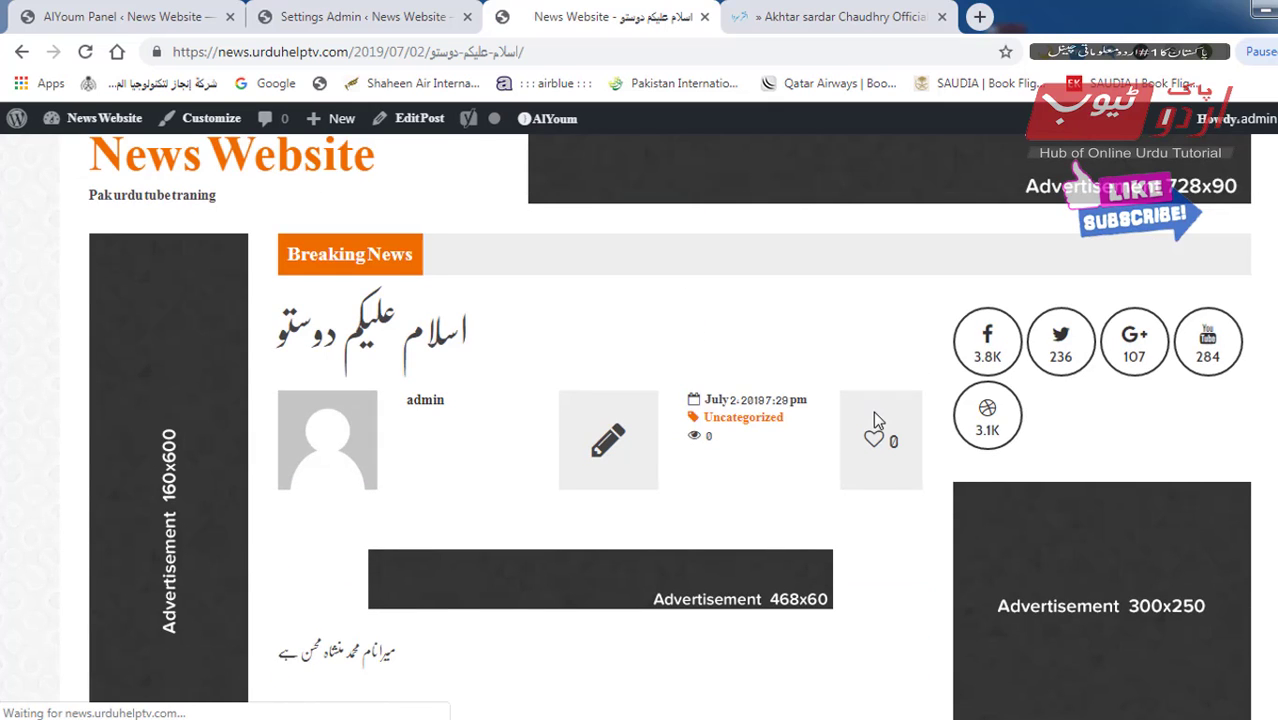
scroll(505, 420, "down", 1)
scroll(505, 420, "up", 1)
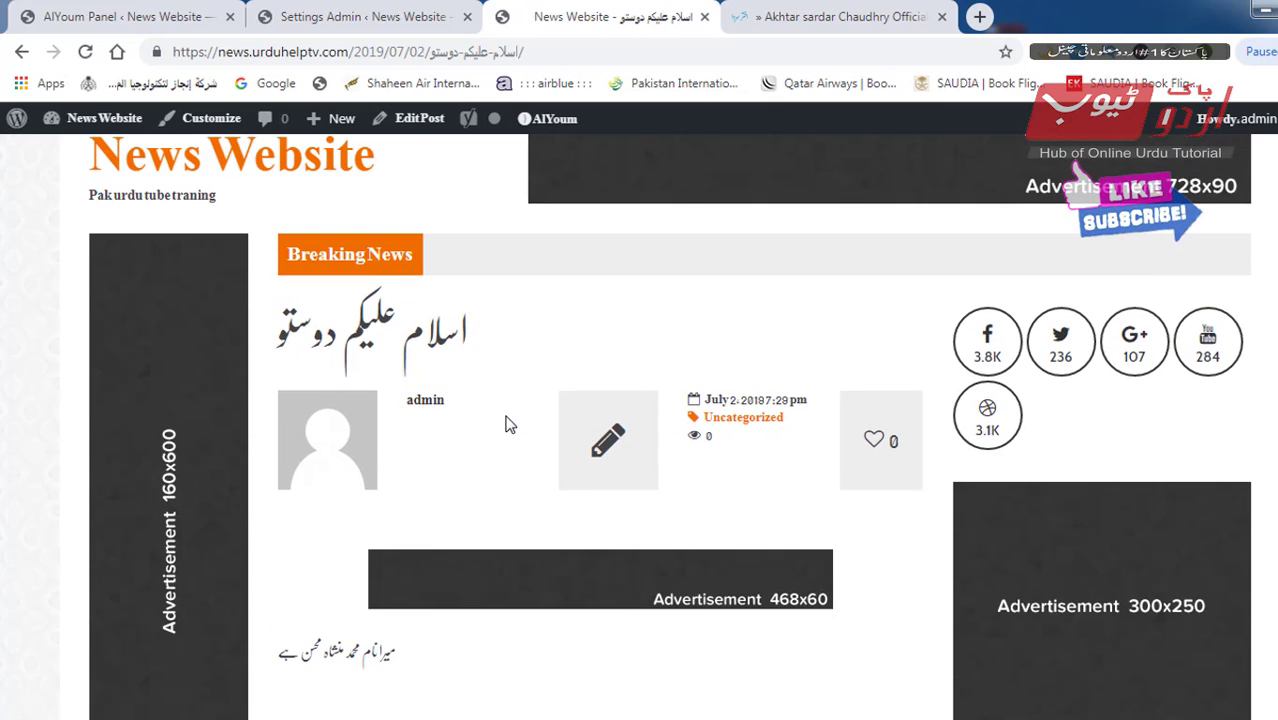
mouse_move(268, 298)
left_mouse_down()
mouse_move(385, 362)
mouse_move(486, 388)
left_mouse_up()
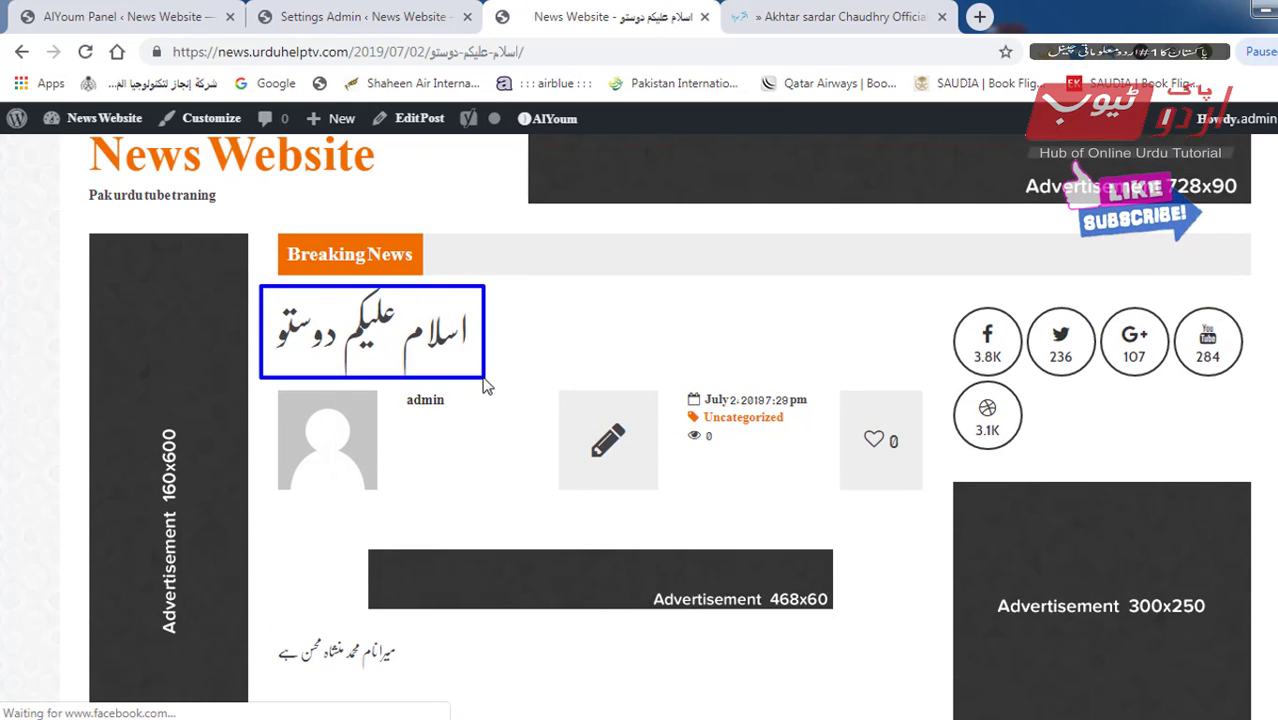
mouse_move(267, 624)
left_mouse_down()
mouse_move(308, 693)
mouse_move(466, 698)
left_mouse_up()
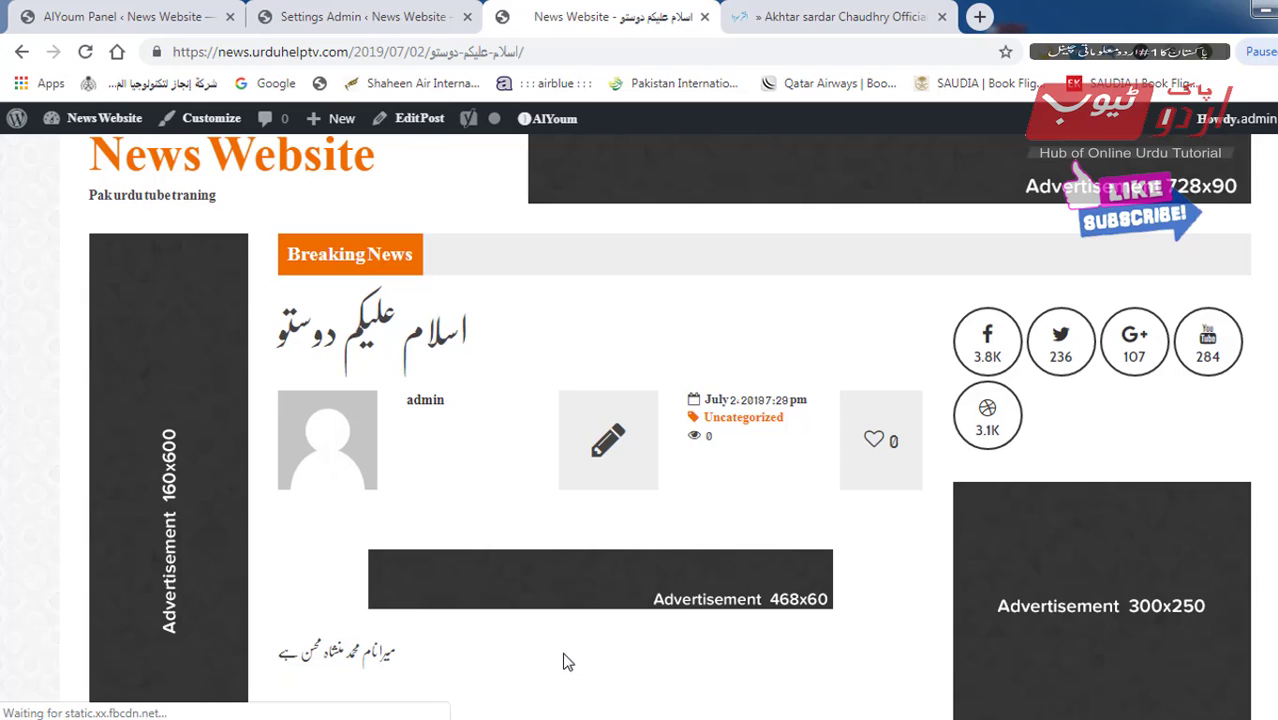
scroll(685, 543, "up", 1)
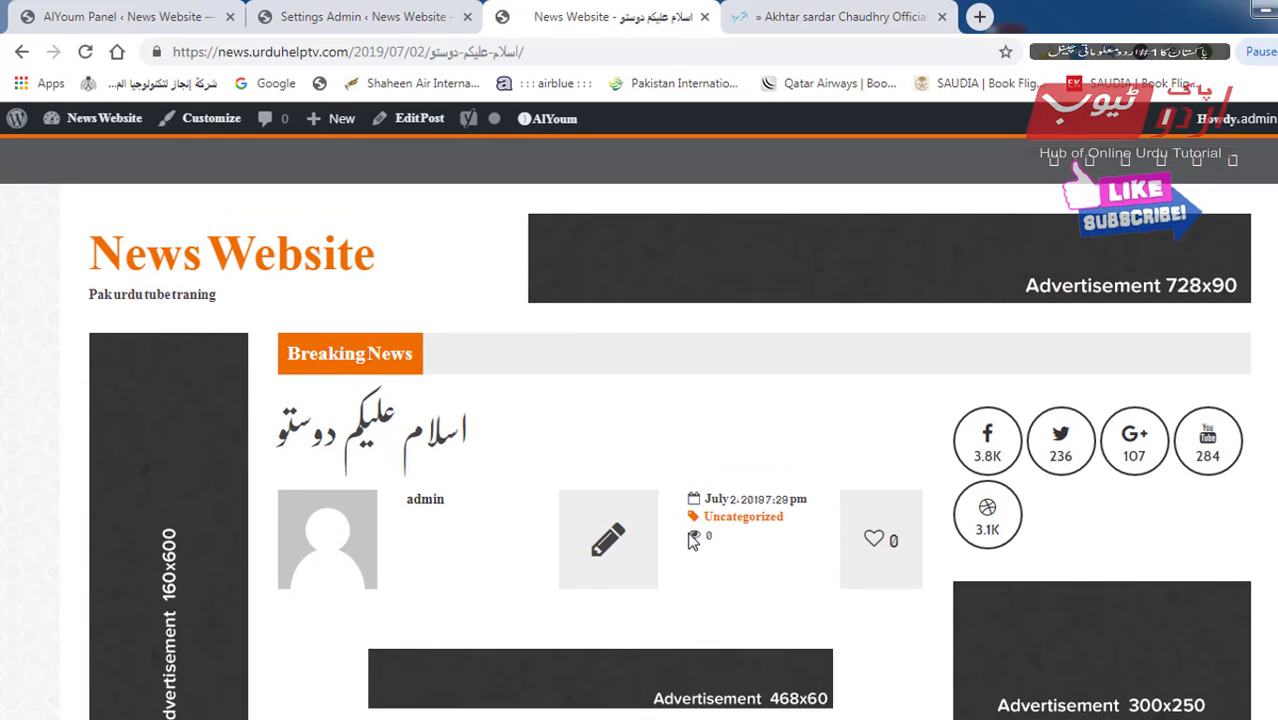
left_click(693, 540)
Step: Return to the site's dashboard and open the post categories page
mouse_move(89, 124)
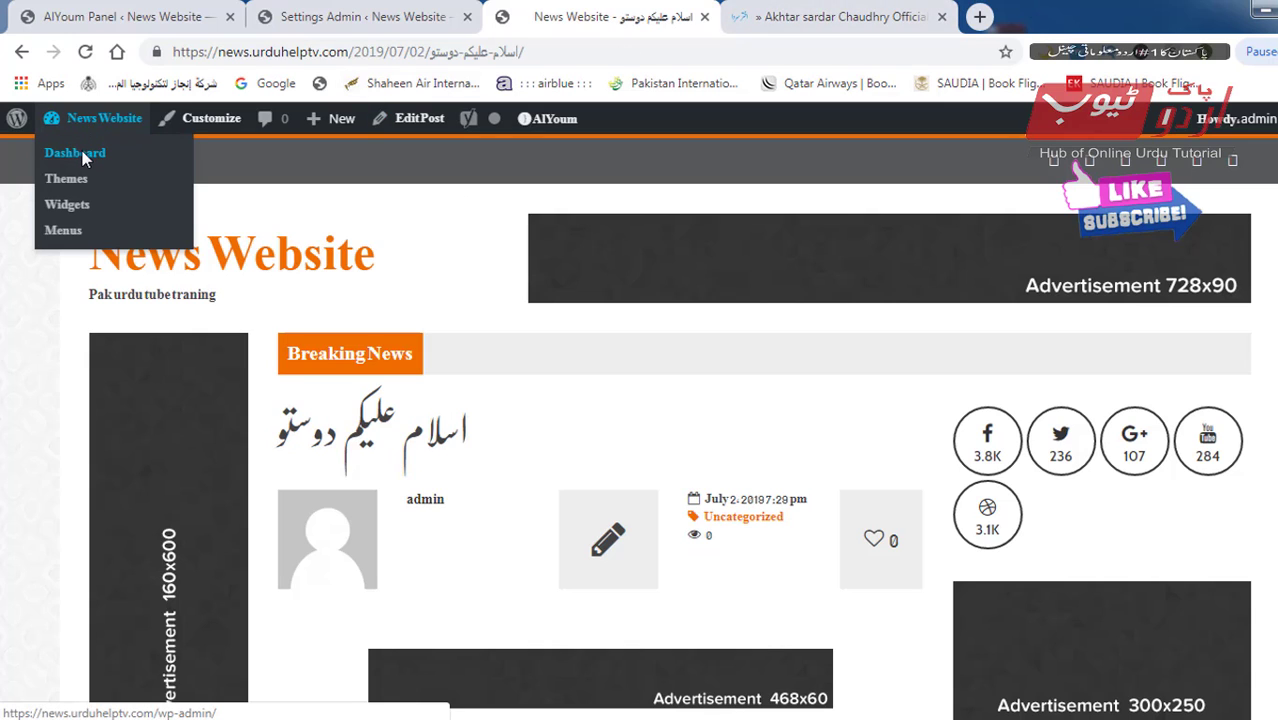
left_click(84, 158)
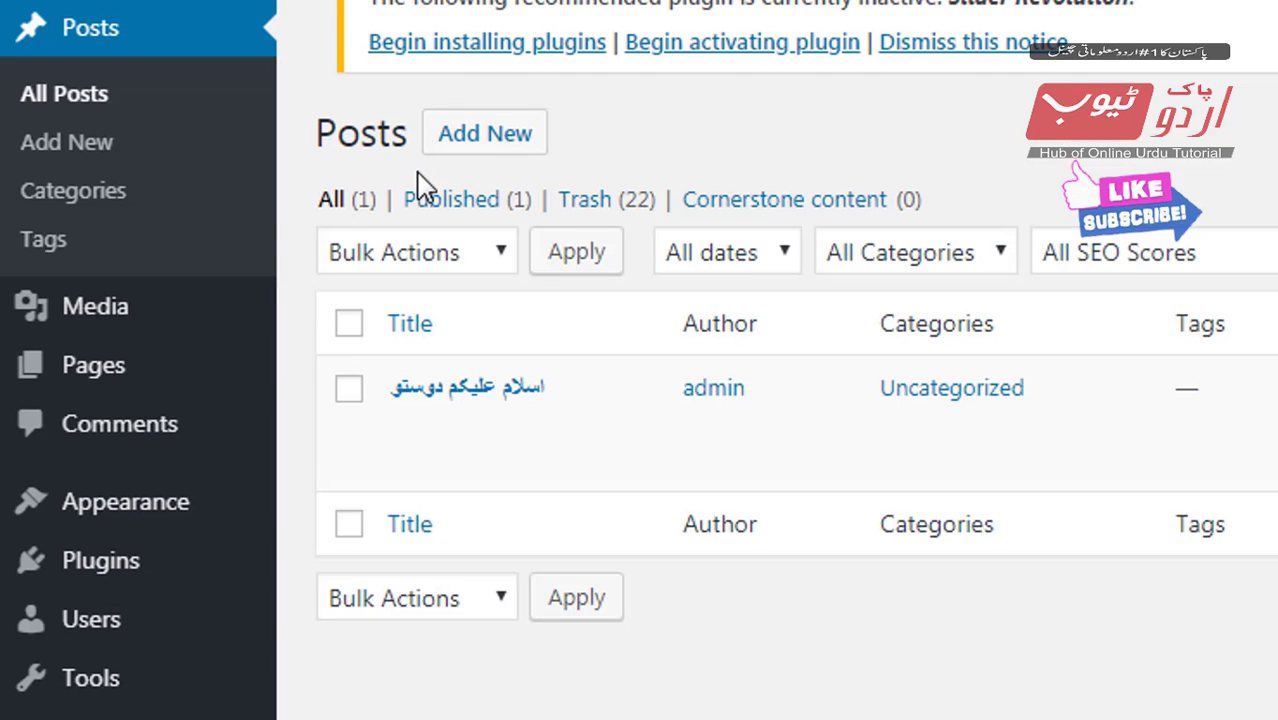
left_click(91, 190)
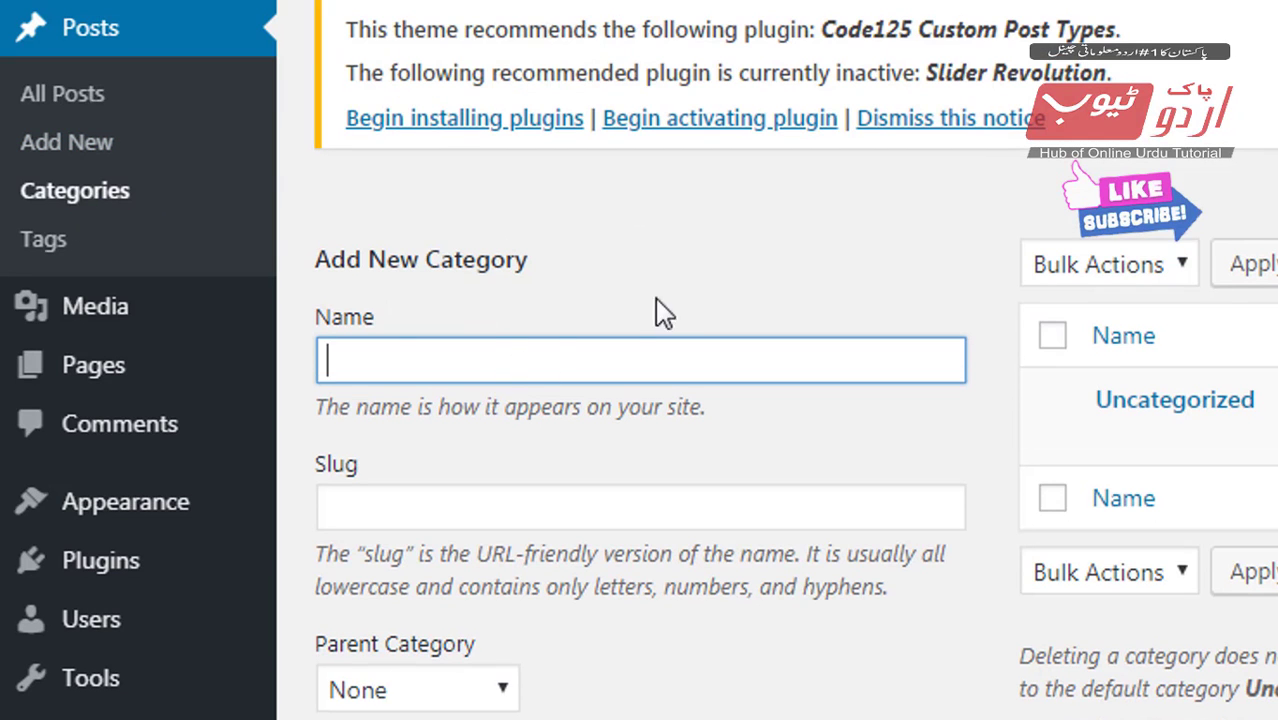
Step: Add a post category named "اہم خبریں" with the slug "Hot News", leaving its description empty
scroll(681, 291, "down", 2)
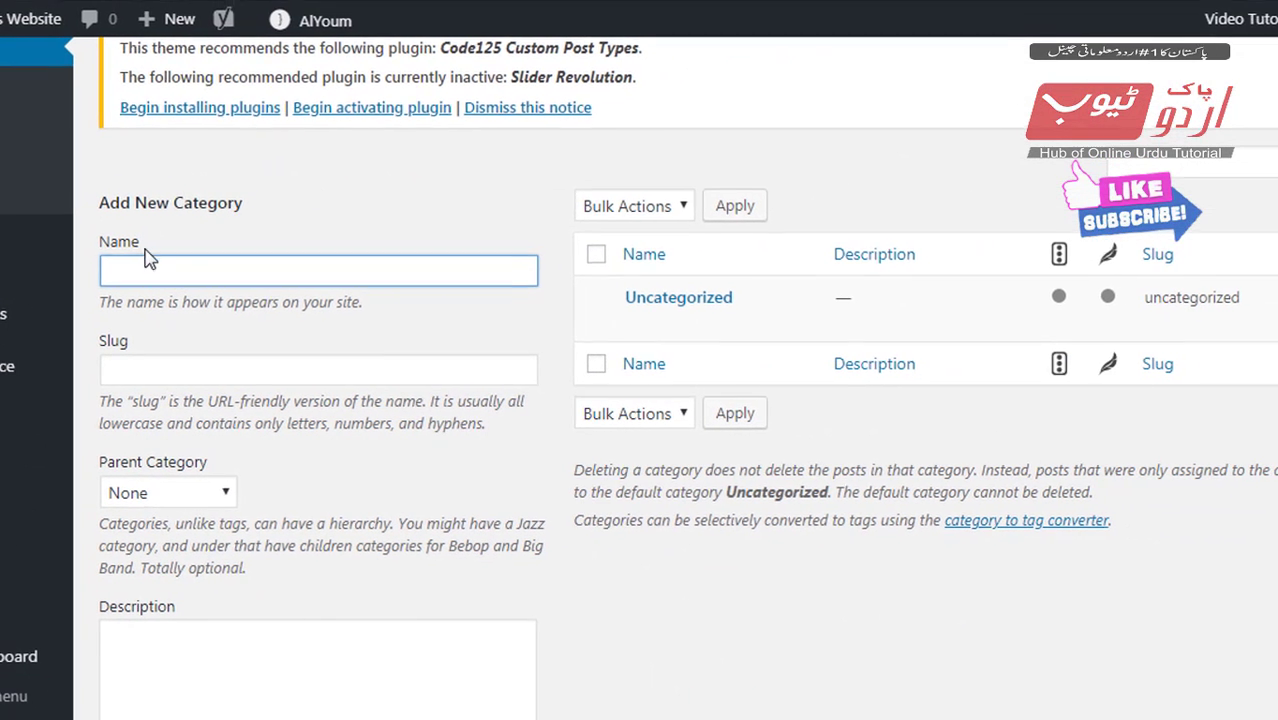
mouse_move(76, 170)
left_mouse_down()
mouse_move(383, 286)
mouse_move(411, 314)
left_mouse_up()
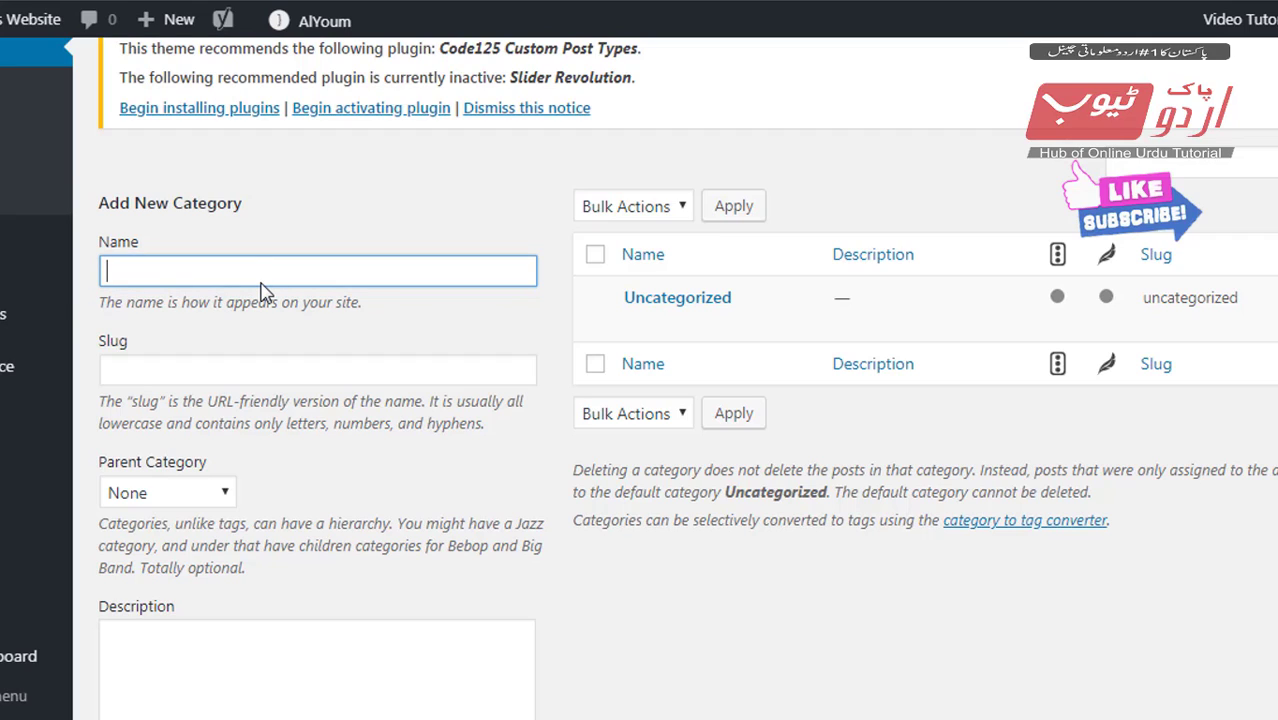
type("اہم خبریں")
left_click(279, 374)
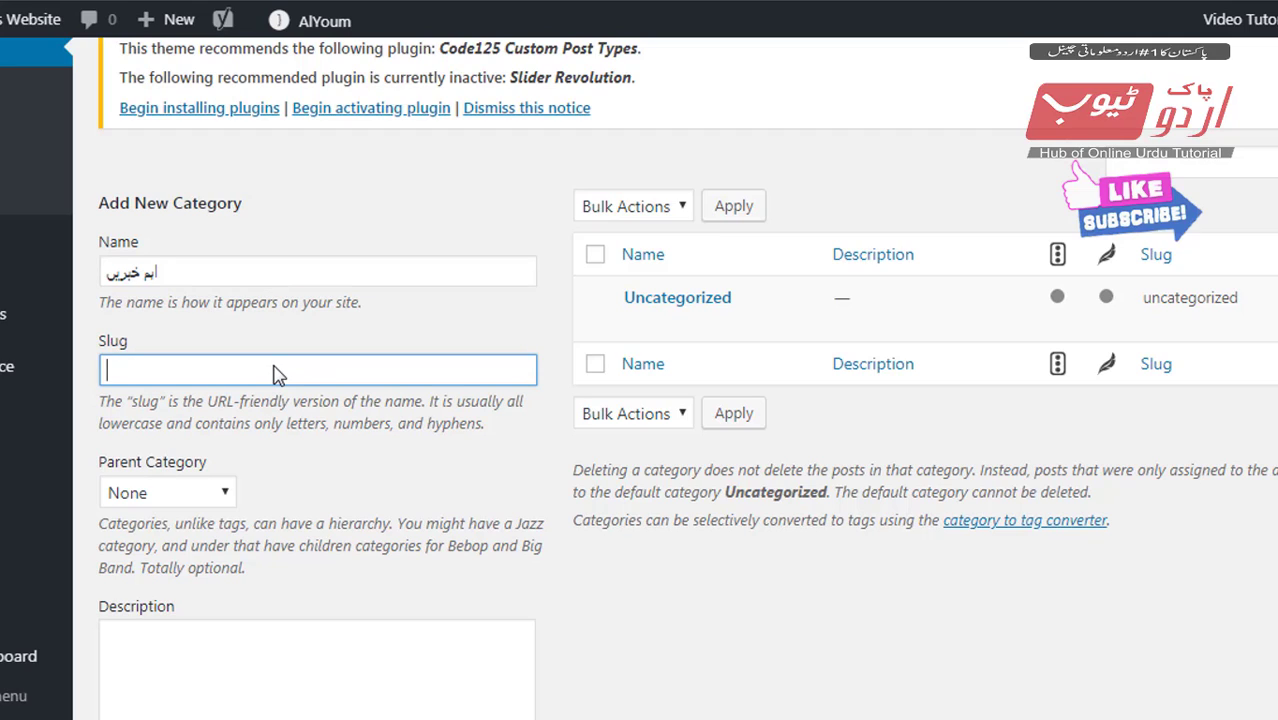
type("Hot News")
scroll(279, 360, "down", 3)
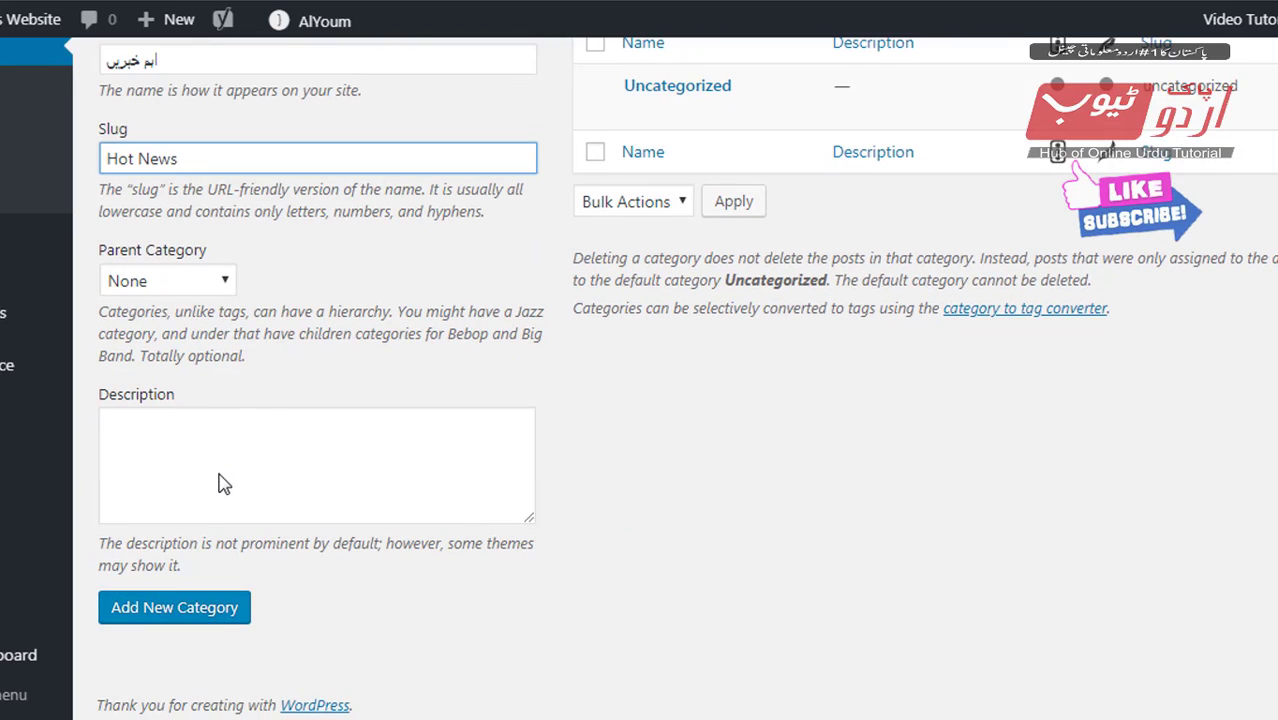
left_click(223, 484)
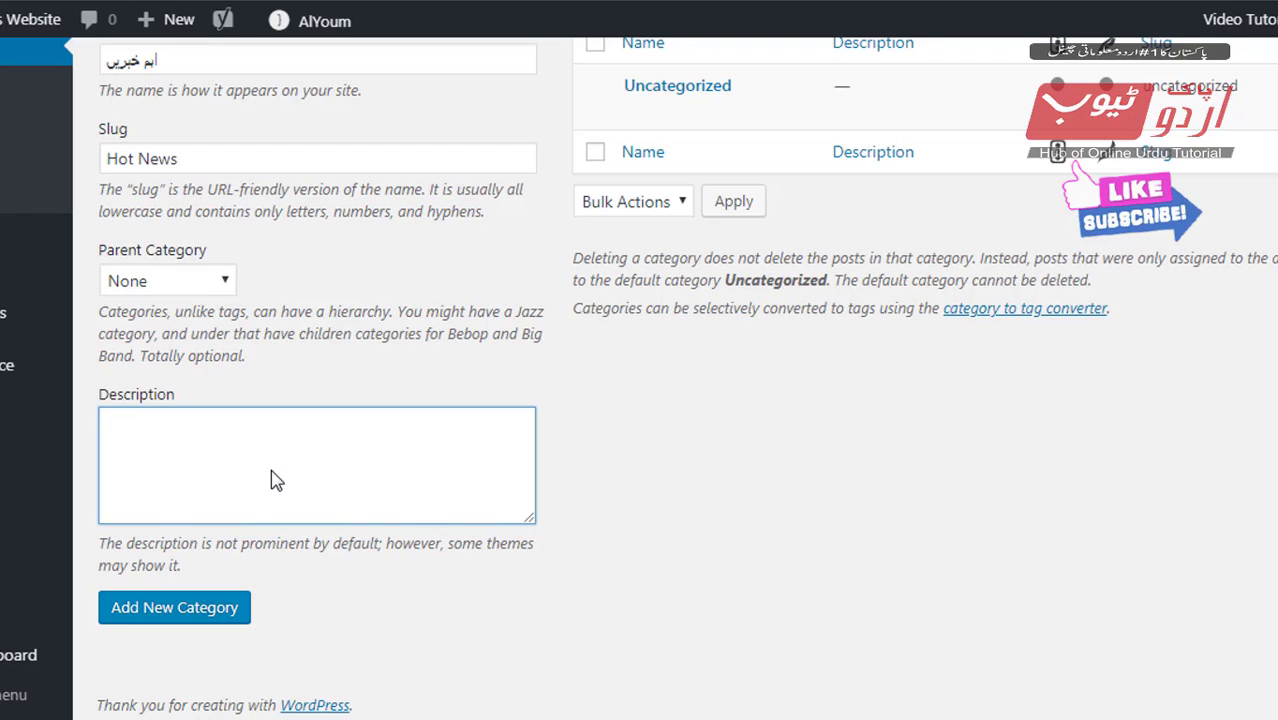
left_click(145, 615)
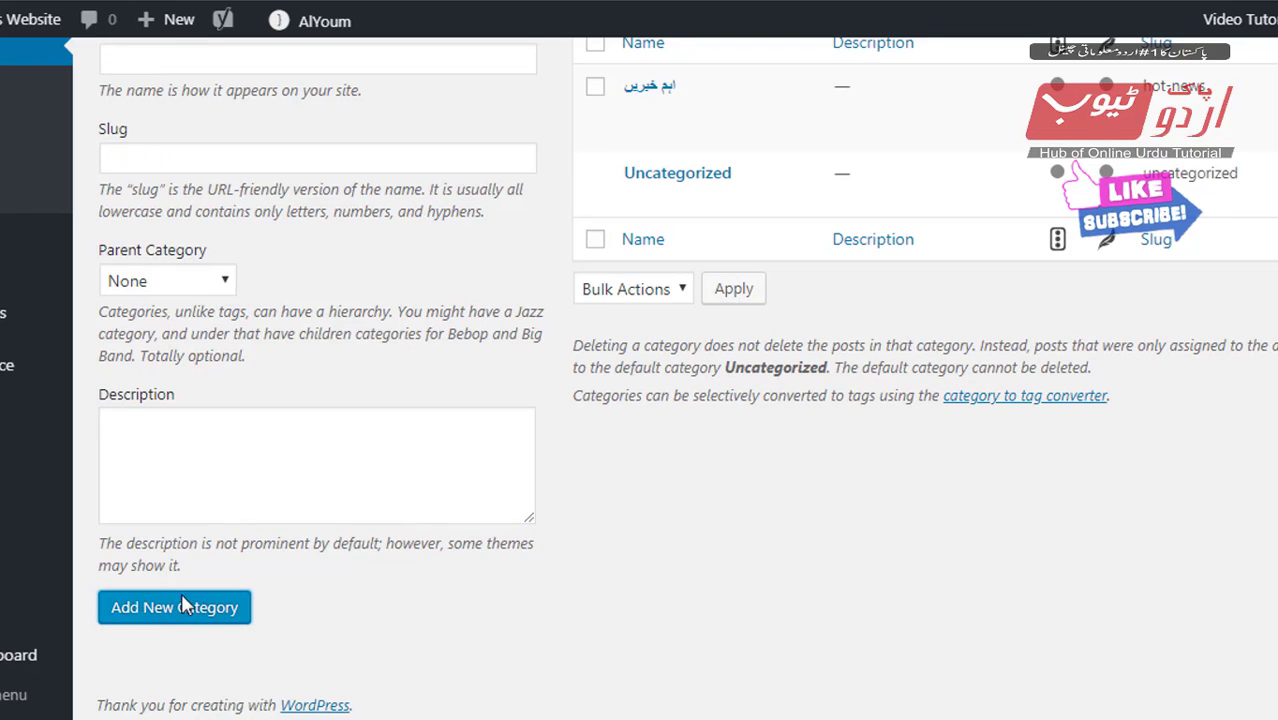
Step: Enter "بین الاقوامی خبریں" as the name of a new post category
scroll(827, 171, "up", 2)
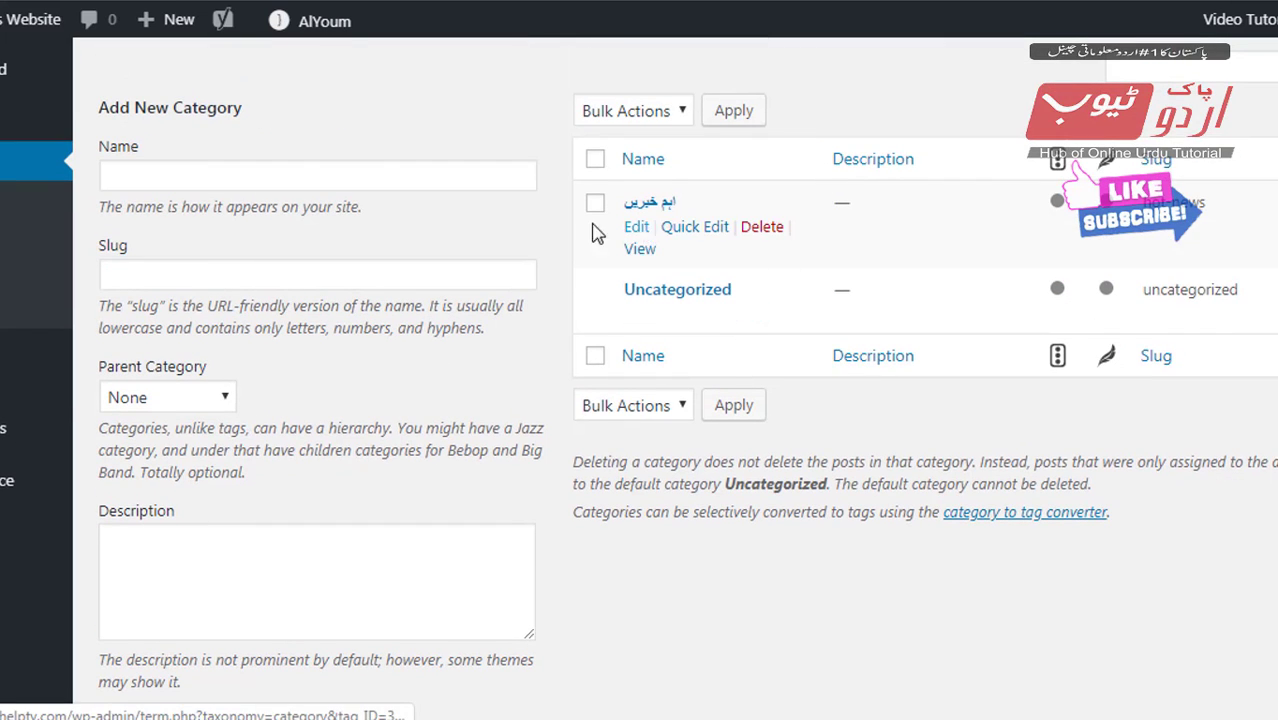
left_click(178, 178)
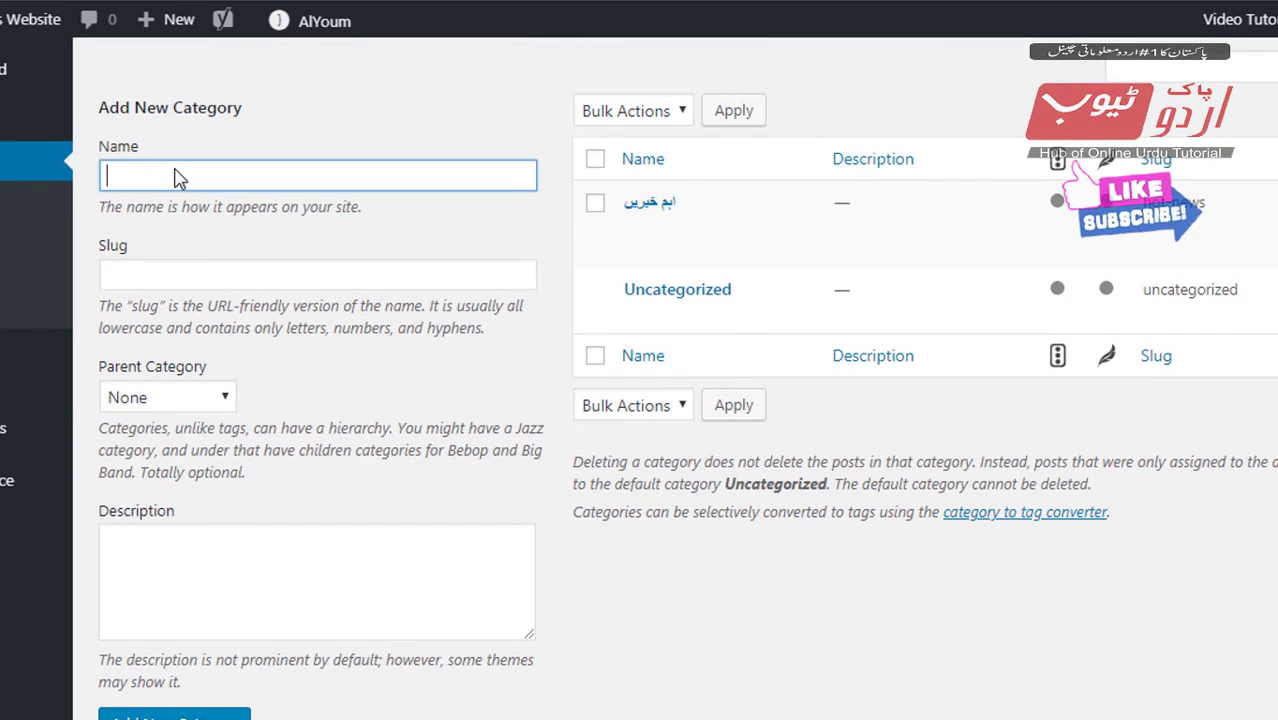
type("bi")
key("BackSpace")
key("BackSpace")
key("BackSpace")
type("بین الا")
type("و")
type("قا")
key("BackSpace")
key("BackSpace")
key("BackSpace")
type("قوامی خبریں")
Step: Give the international news category the slug "International news" and add it without a description
left_click(197, 282)
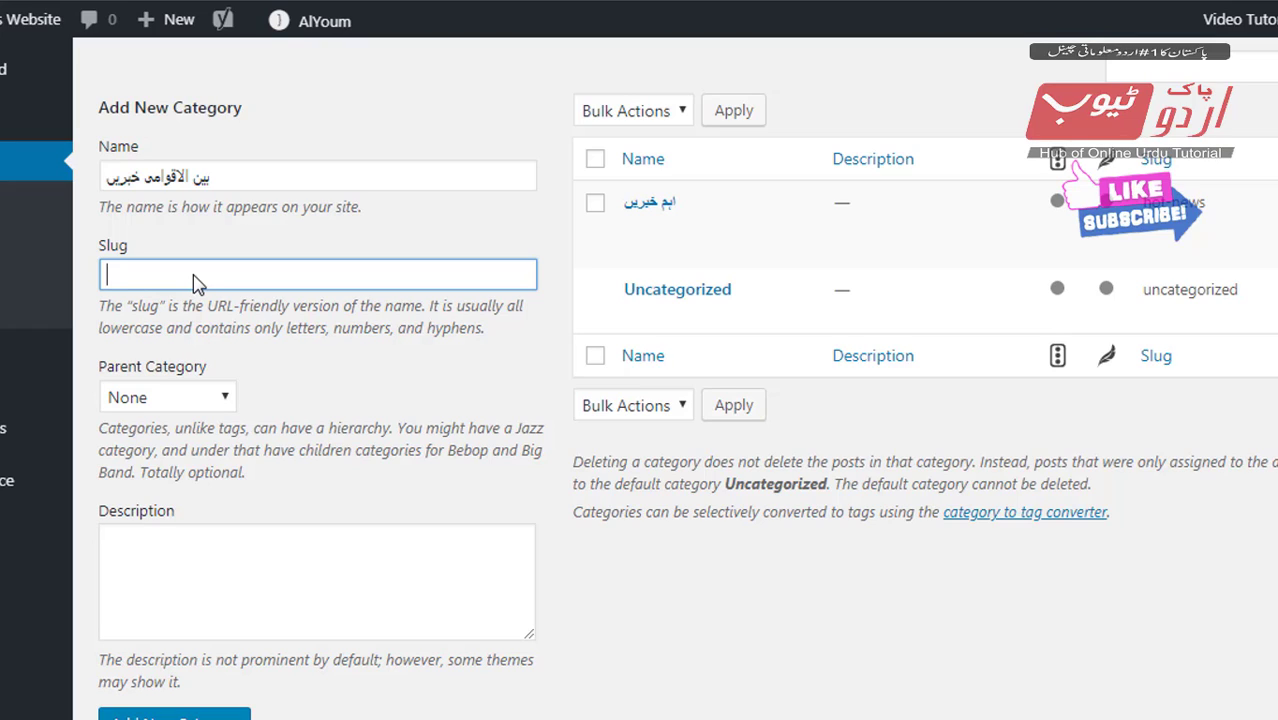
type("International news")
scroll(251, 280, "down", 1)
left_click(214, 465)
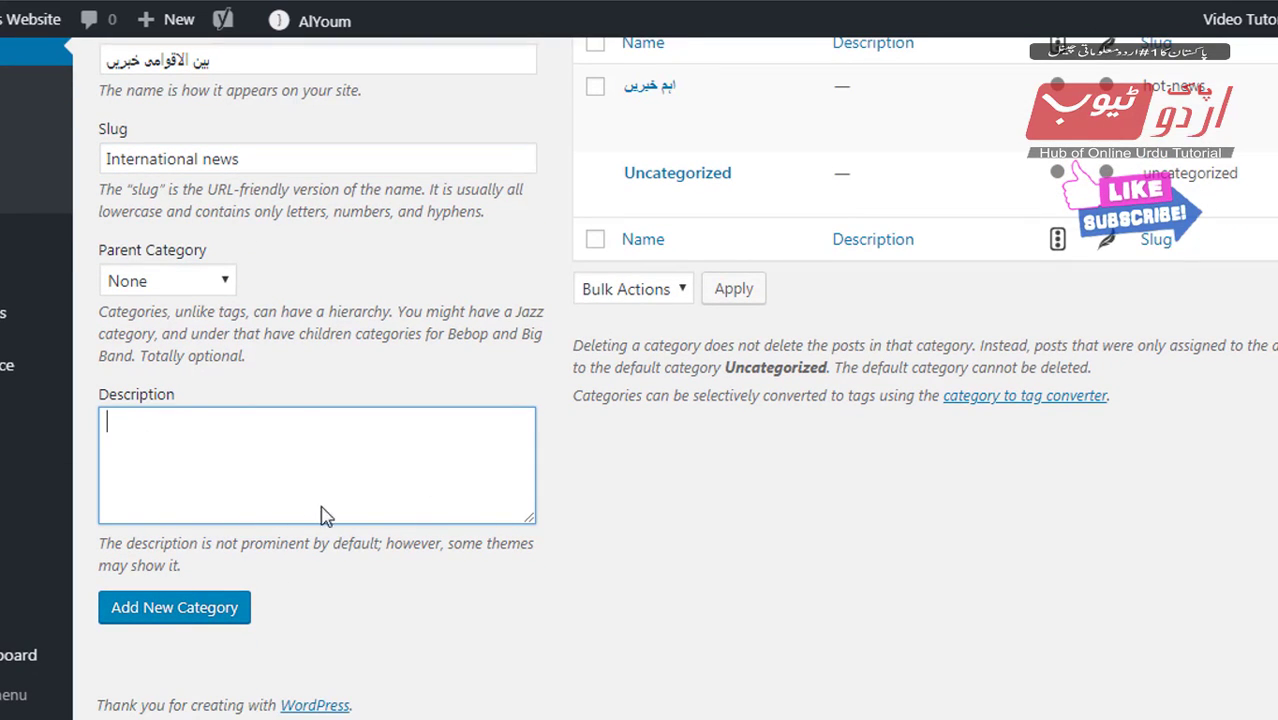
left_click(216, 612)
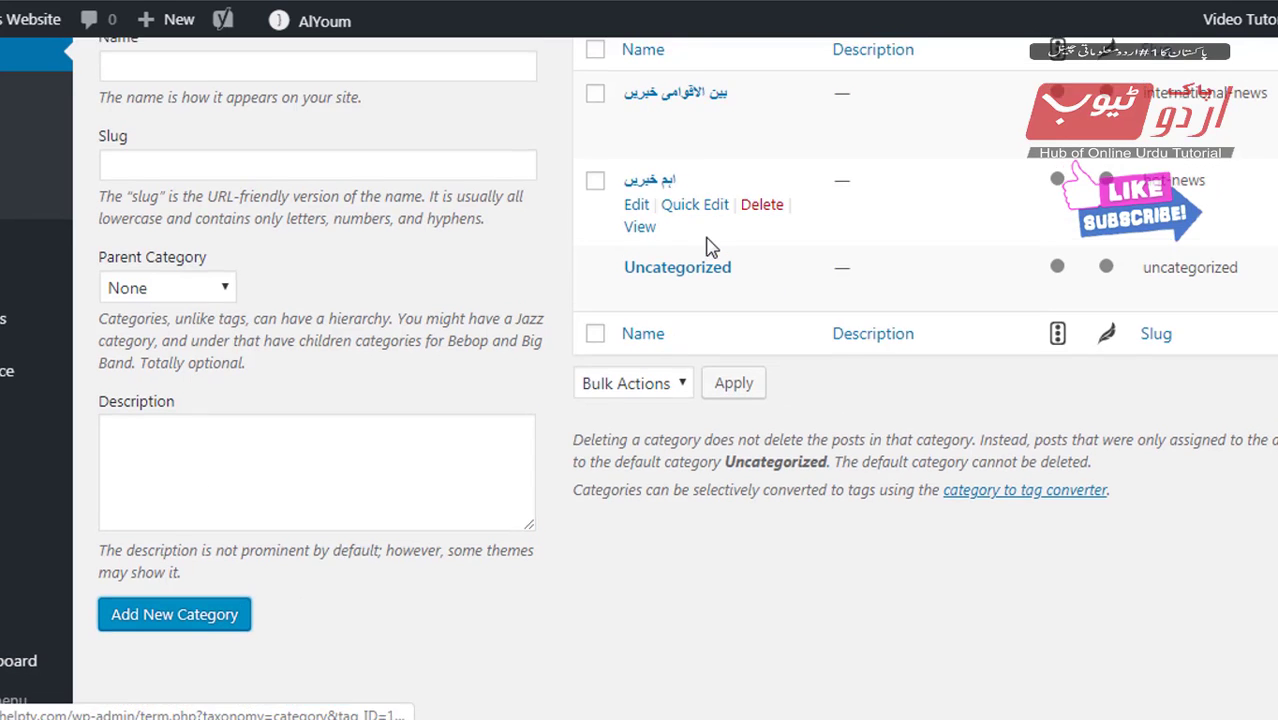
Step: Add a post category named "پاکستان" with the slug "Pakistan news"
scroll(590, 333, "up", 1)
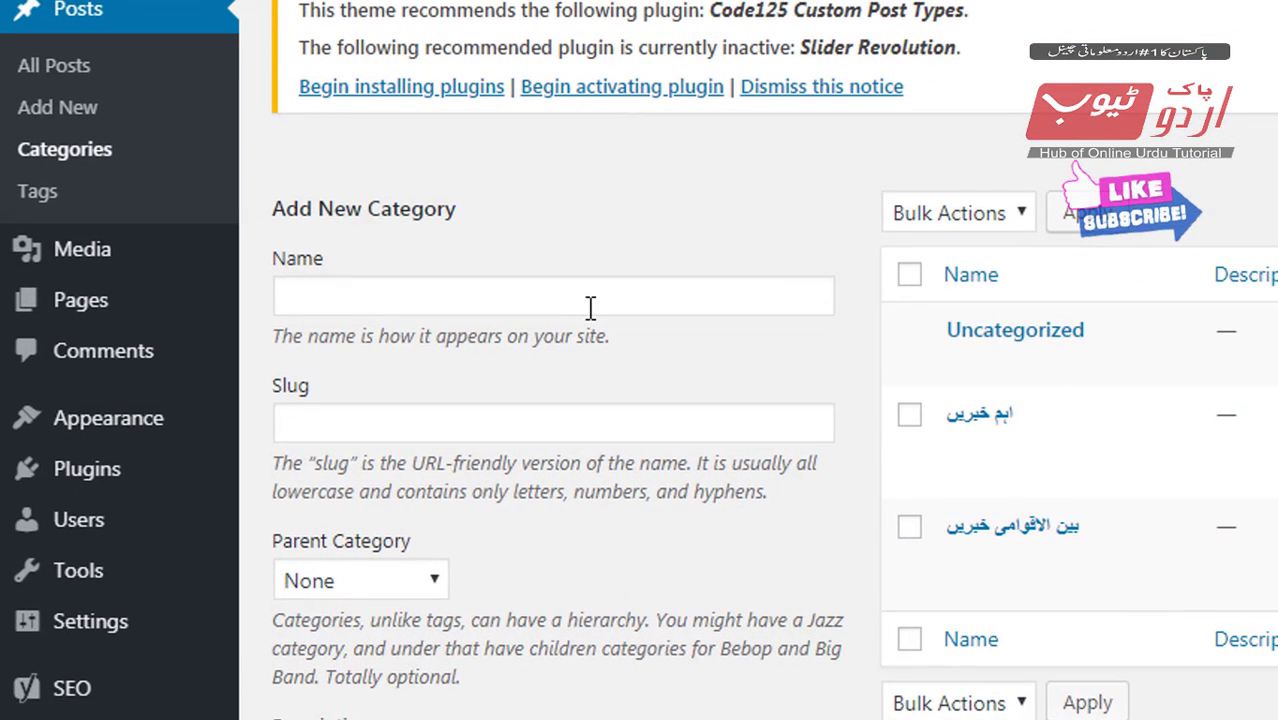
left_click(480, 361)
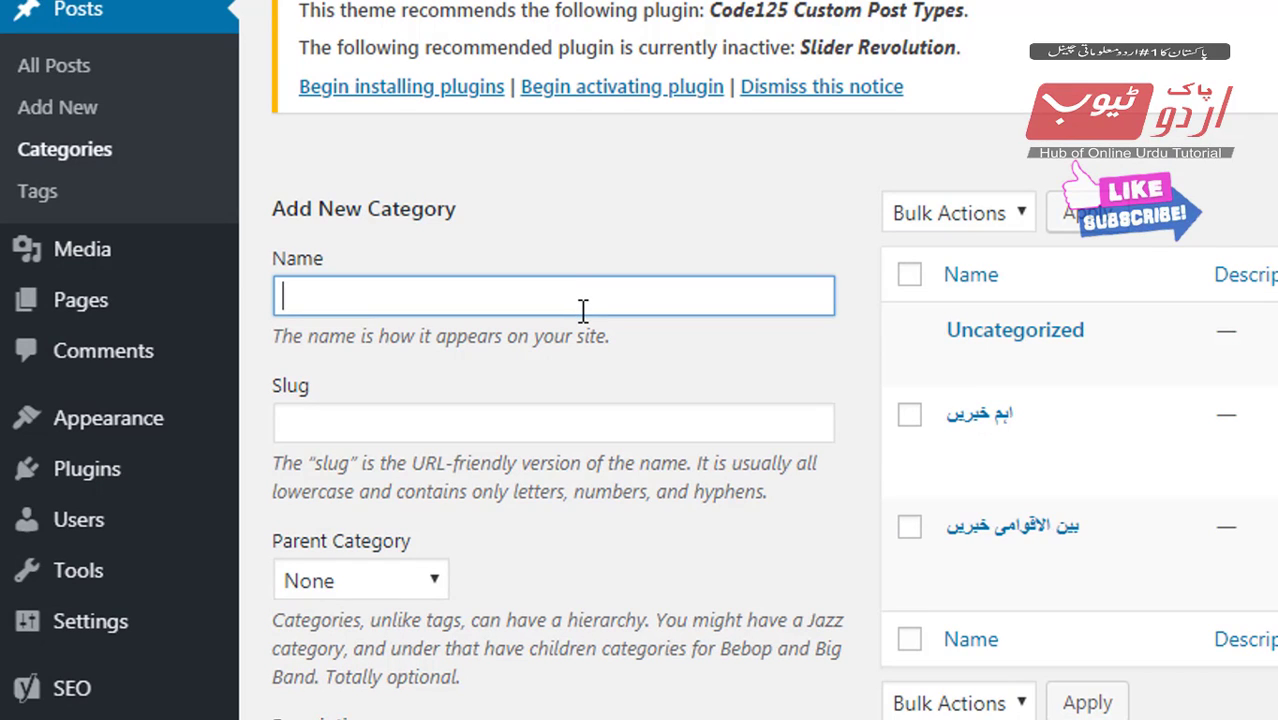
type("پاکستان")
left_click(623, 437)
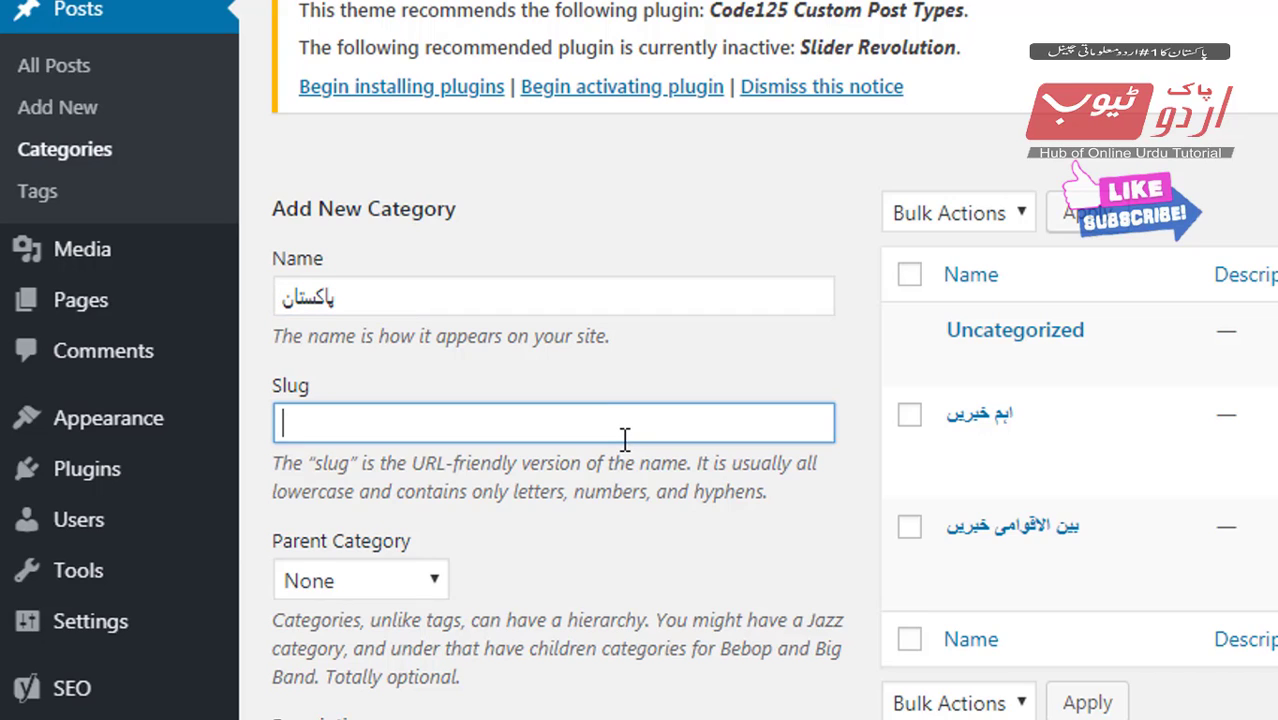
type("Pakistan news")
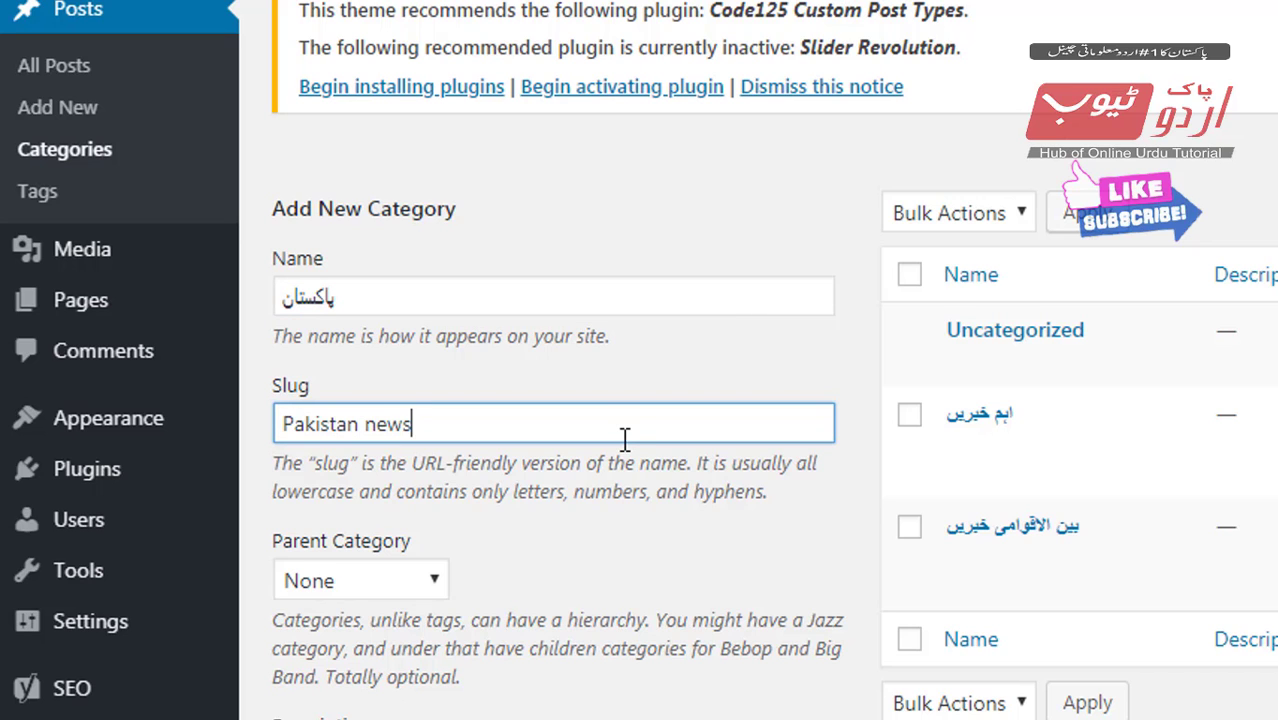
scroll(643, 443, "down", 3)
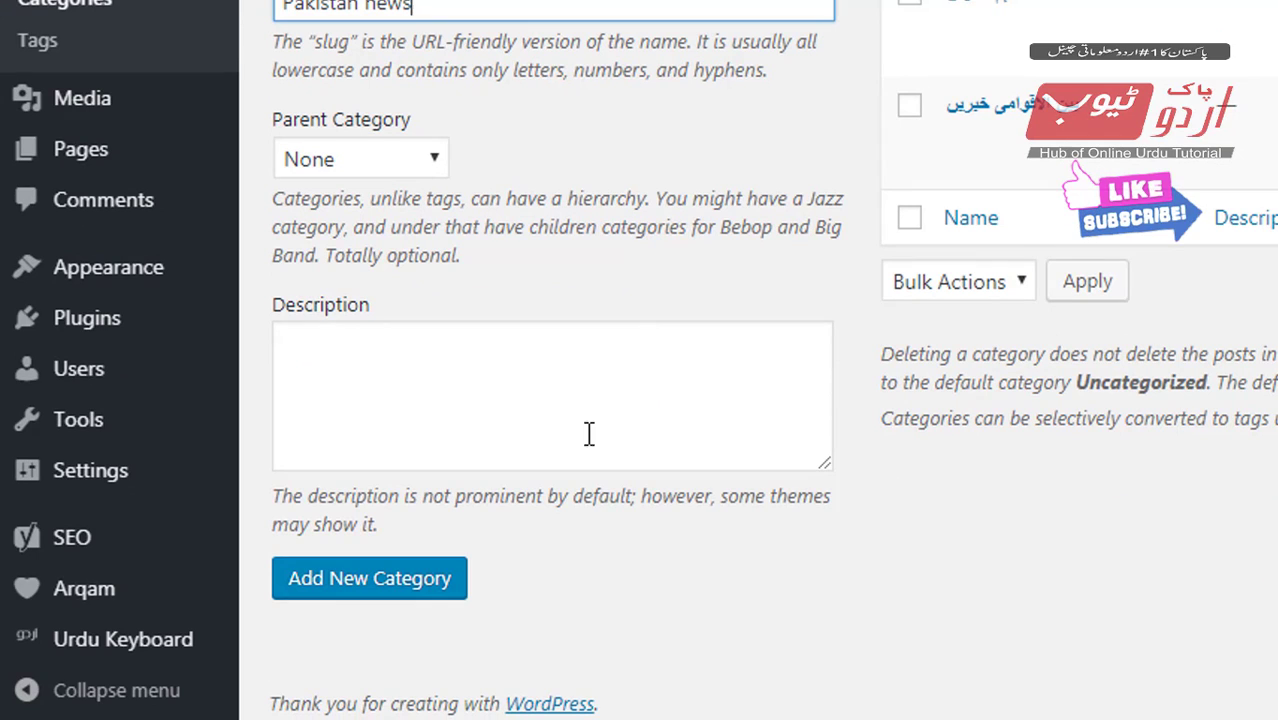
left_click(398, 588)
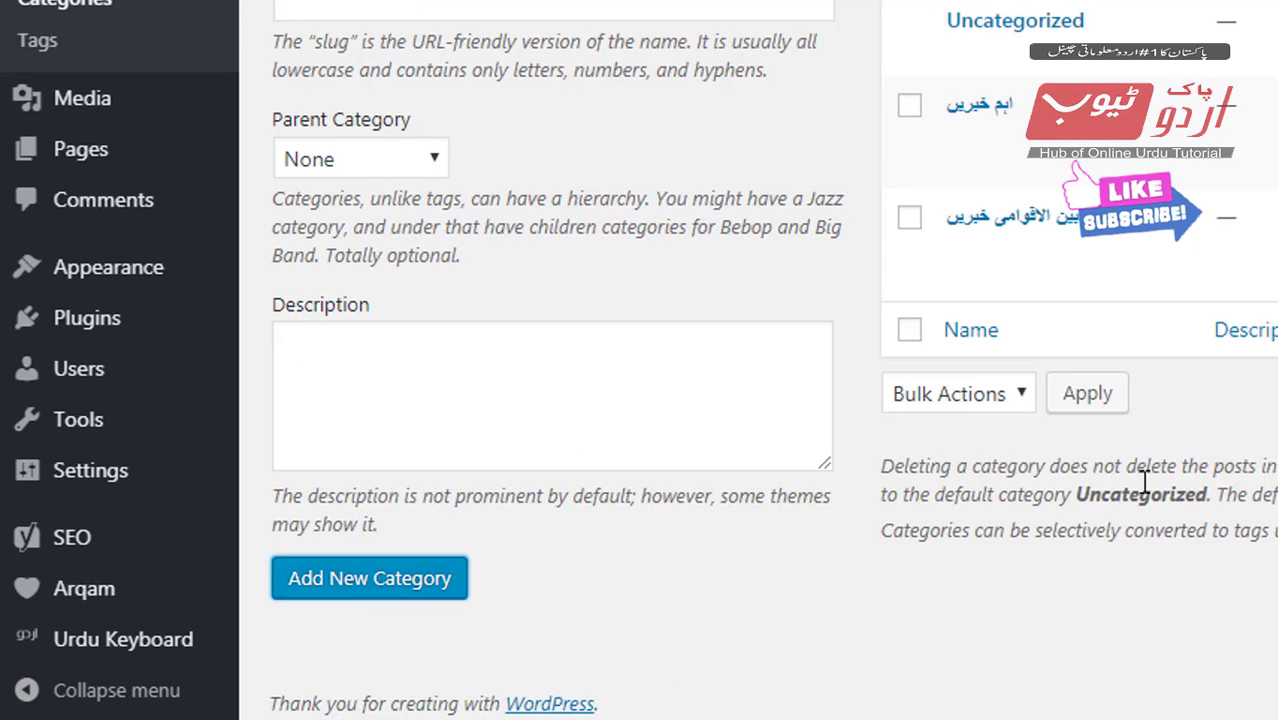
Step: Add a post category named "صحت" with the slug "Health News"
scroll(1007, 300, "up", 2)
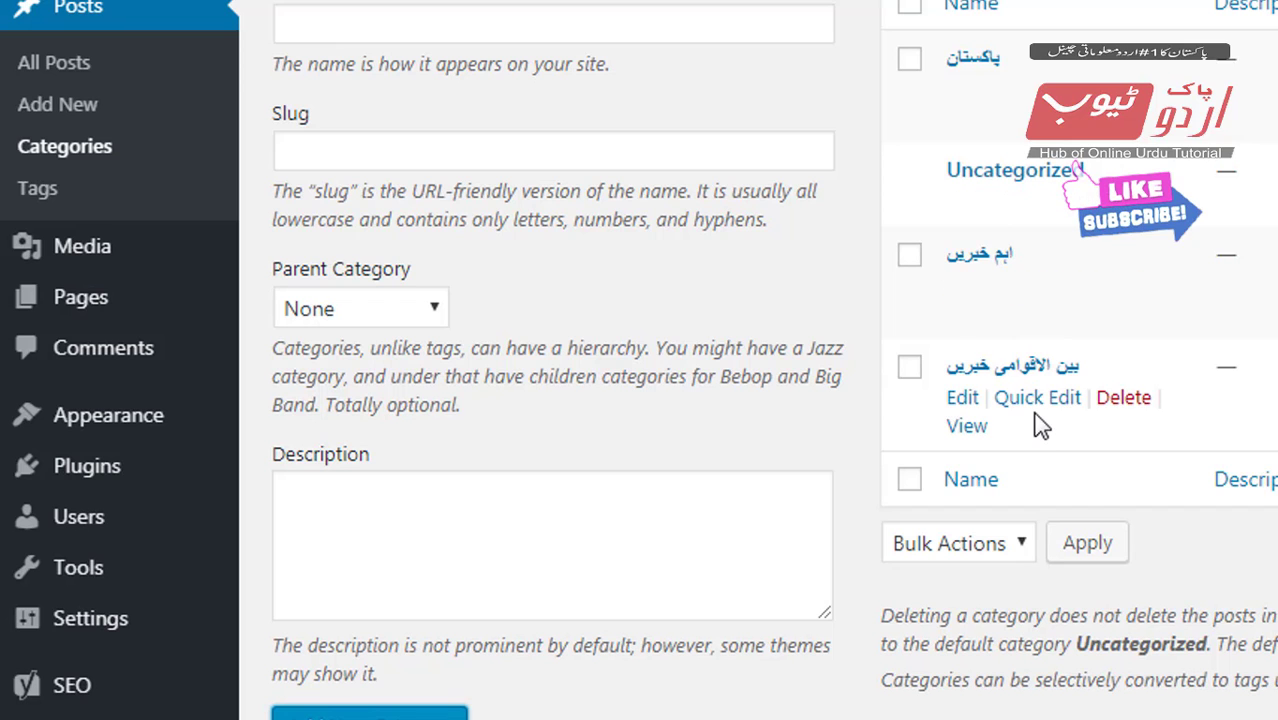
left_click(476, 26)
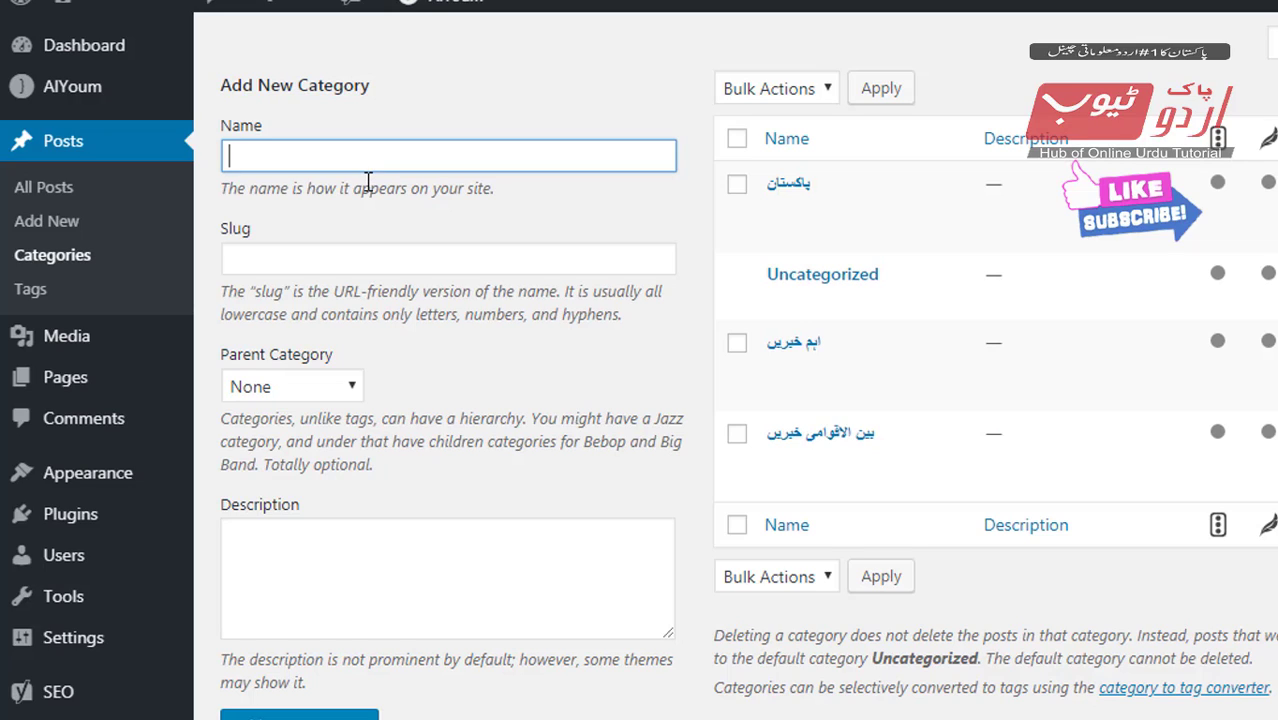
type("صحت")
left_click(484, 258)
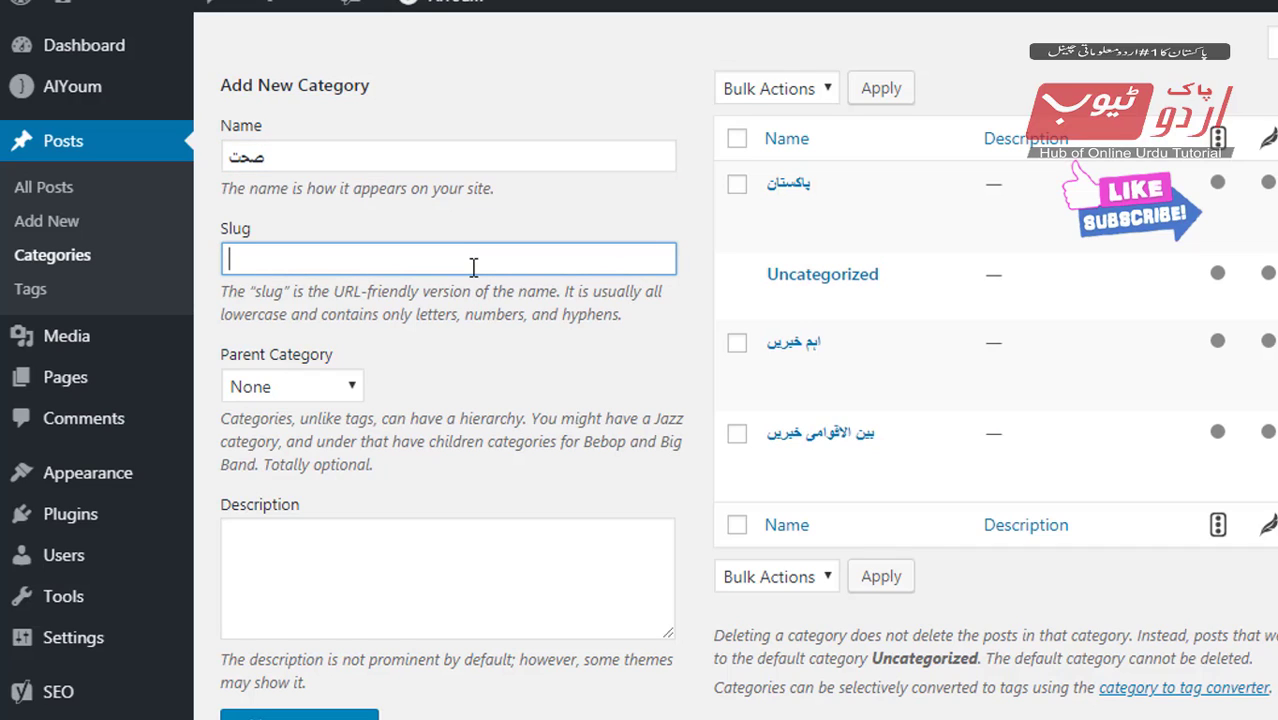
type("Health News")
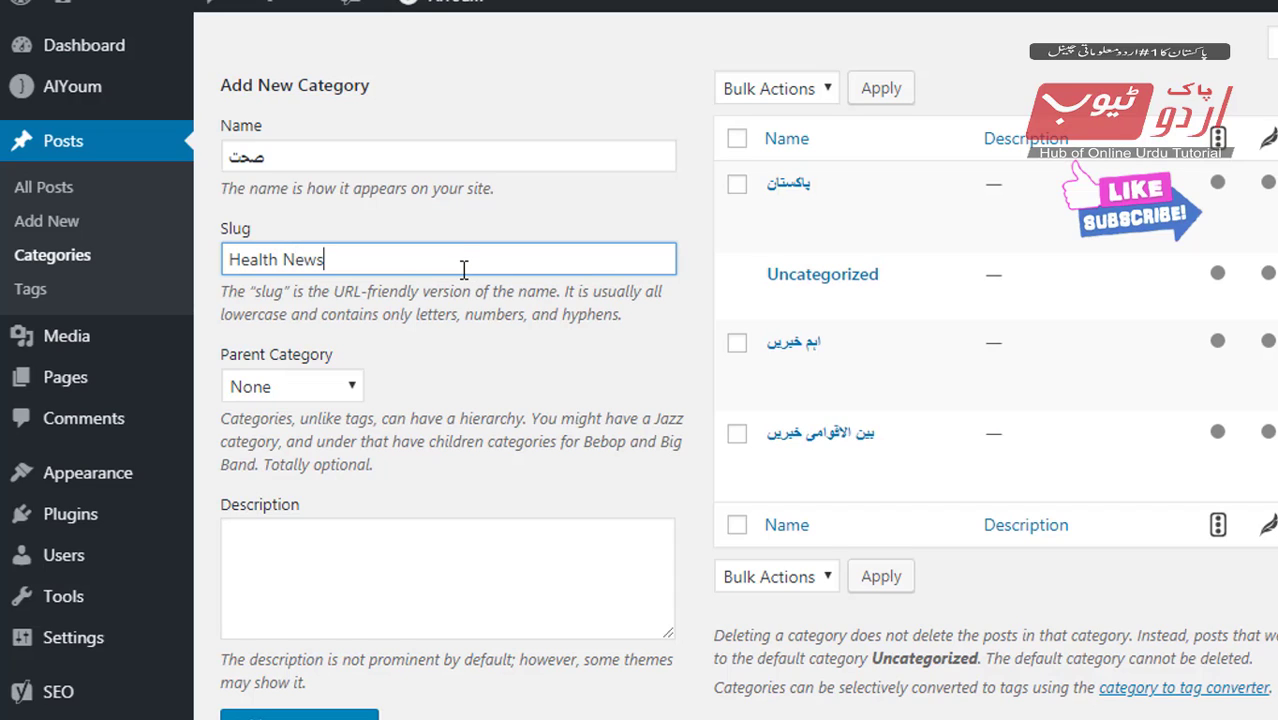
scroll(348, 556, "down", 3)
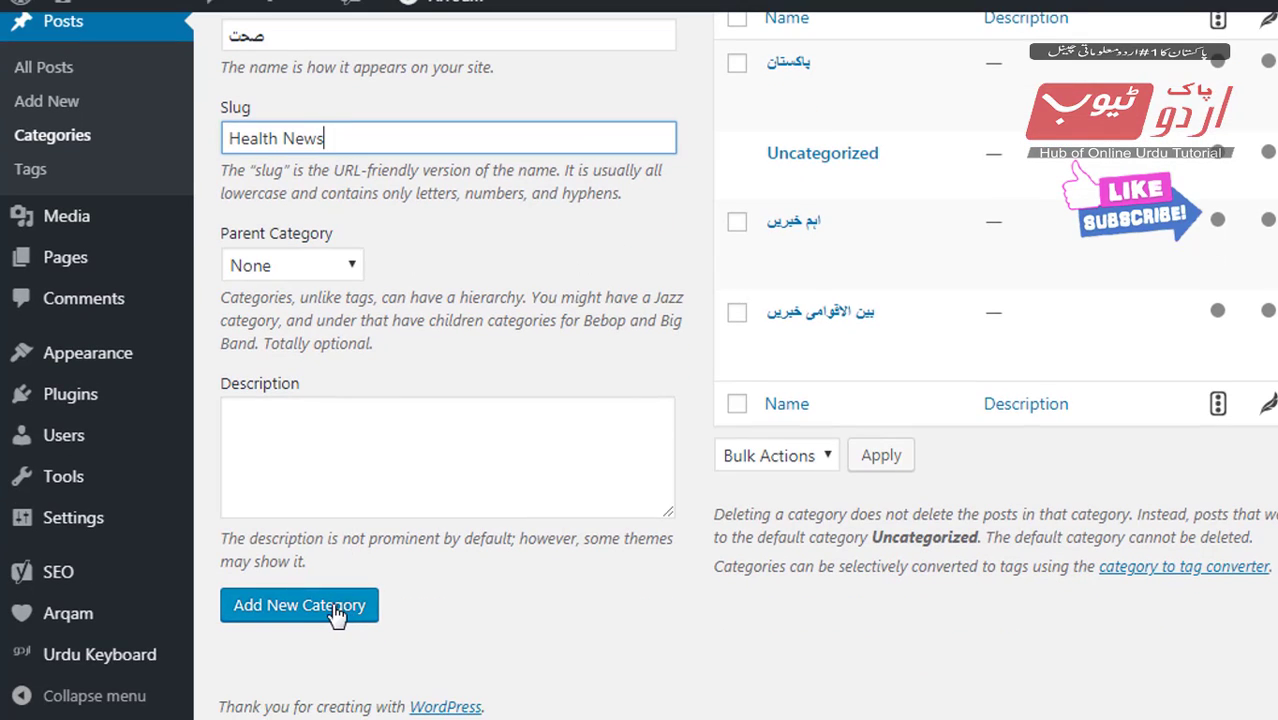
left_click(337, 612)
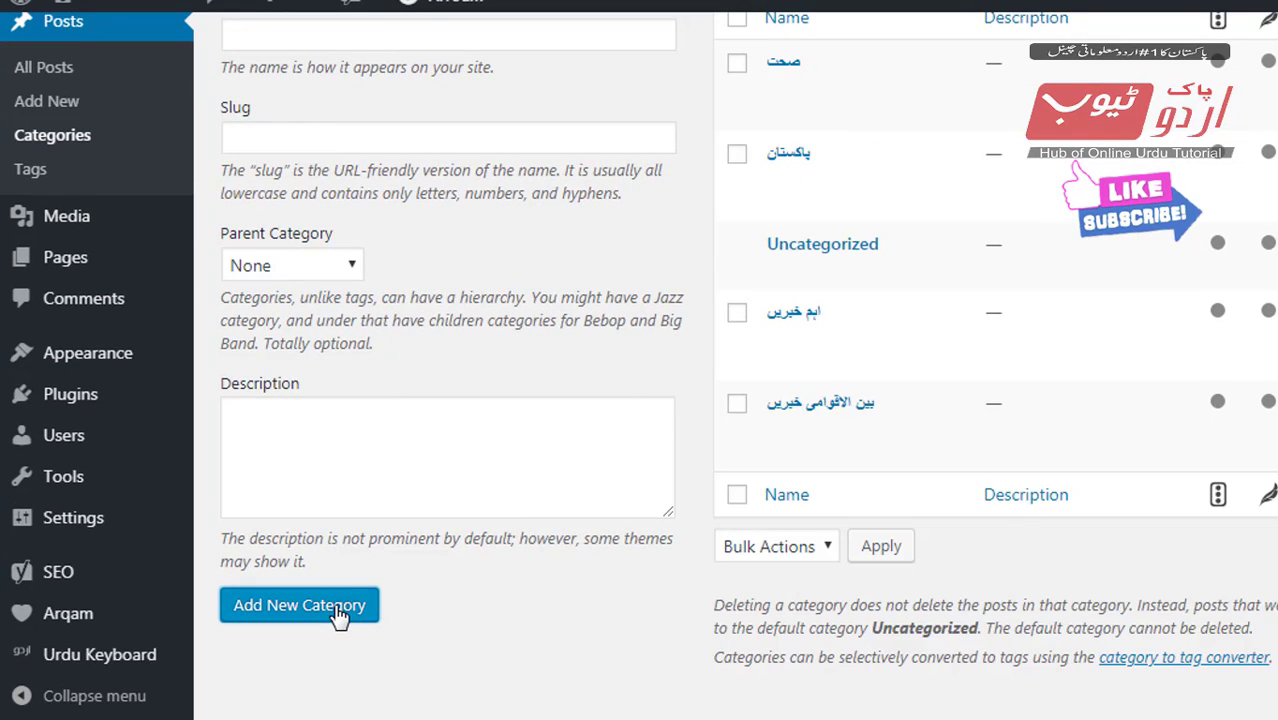
Step: Add a post category named "اسلام آباد" with the slug "Islamabad news"
scroll(1010, 500, "up", 5)
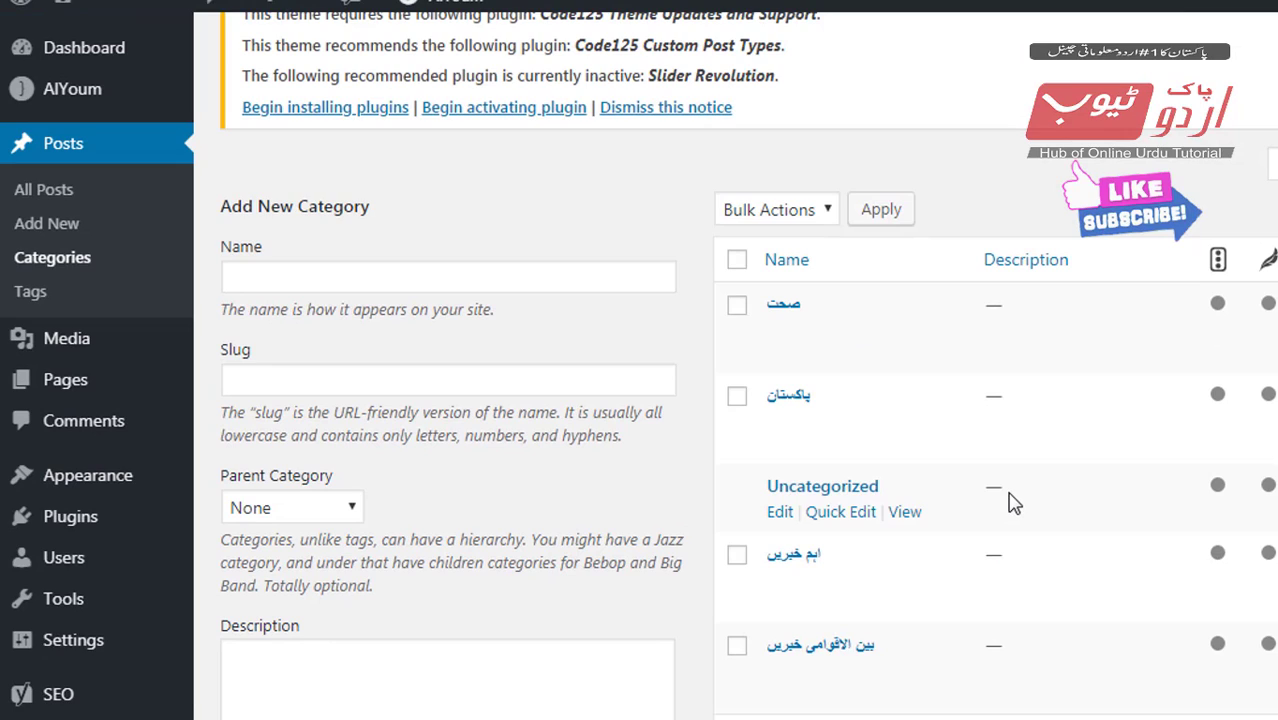
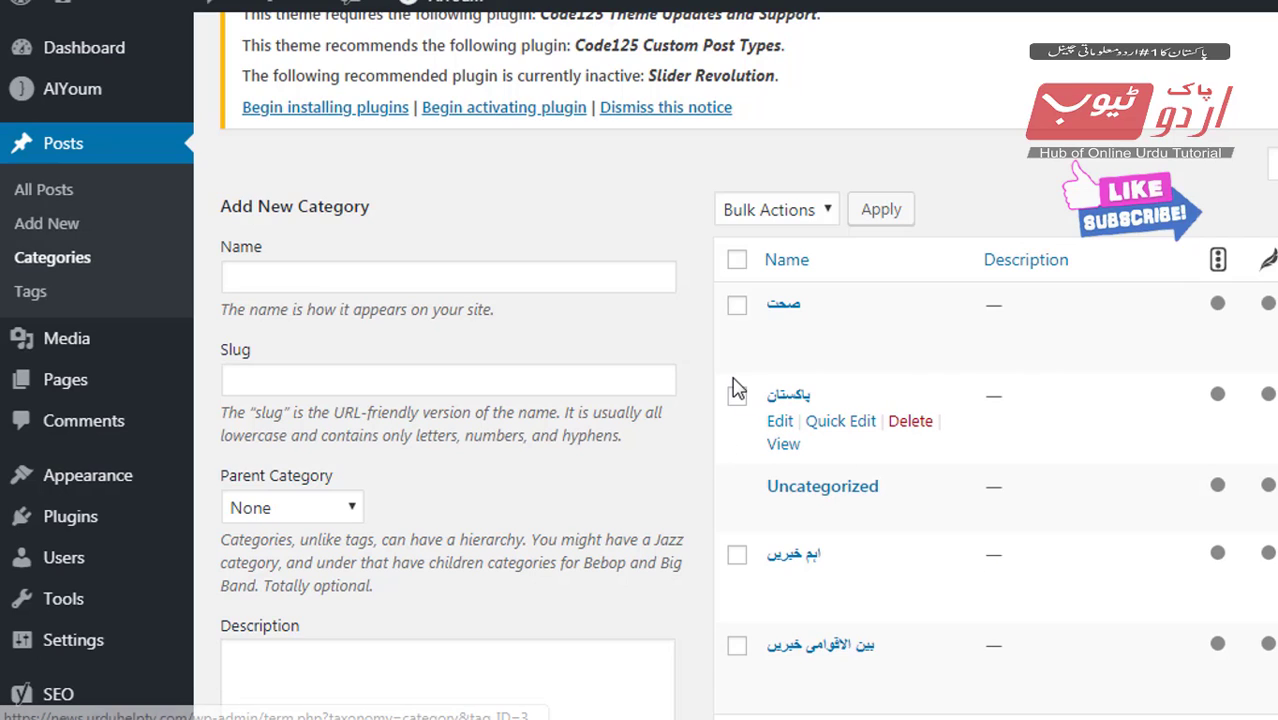
left_click(610, 276)
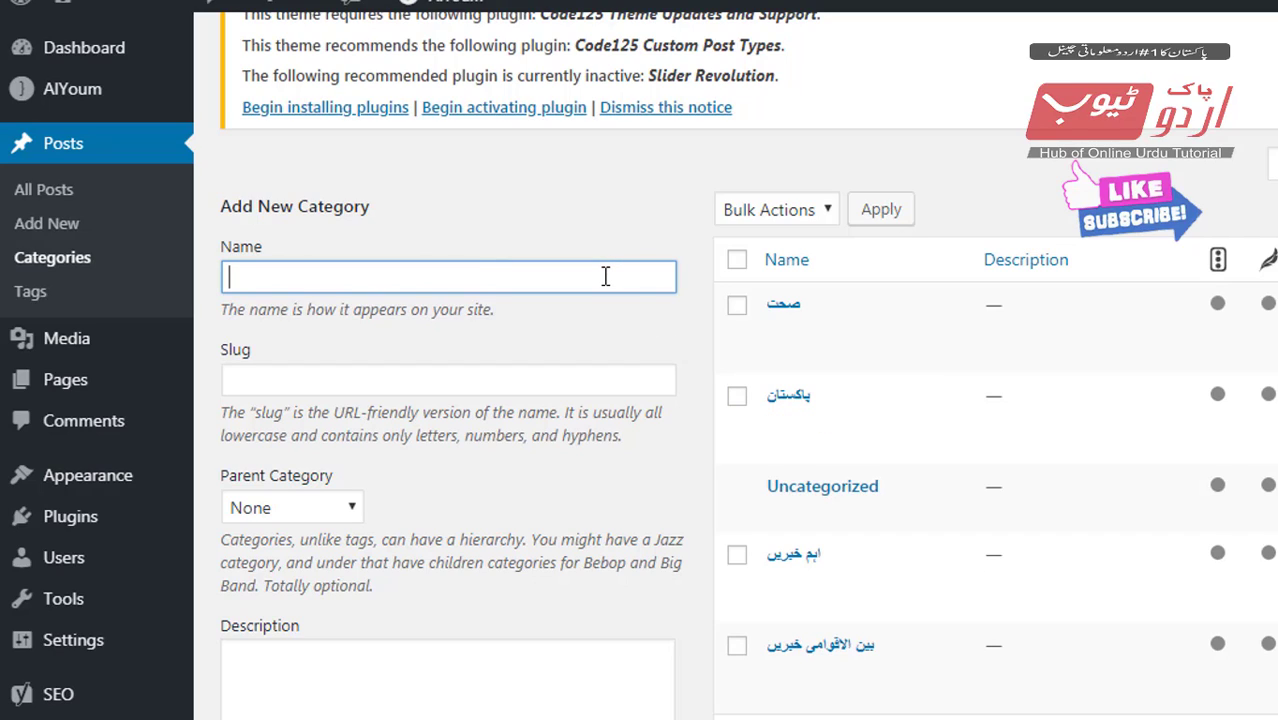
type("اسلام آباد")
left_click(576, 379)
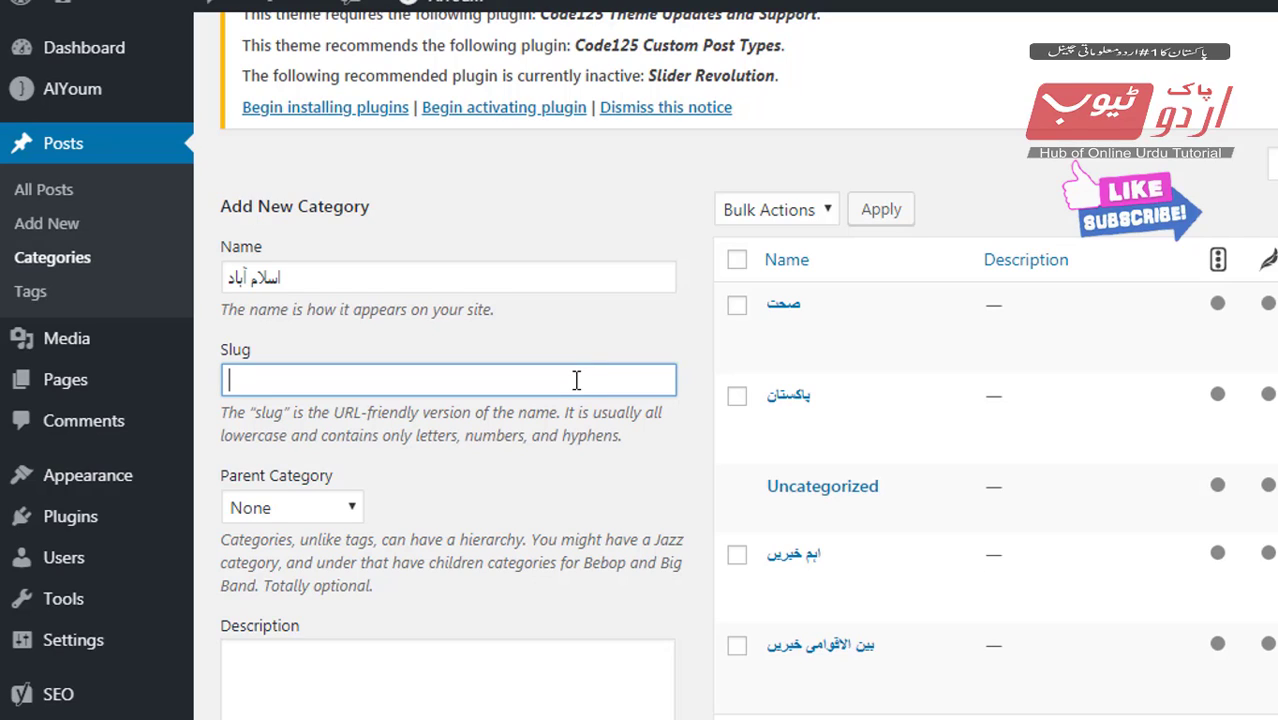
type("Islamabad")
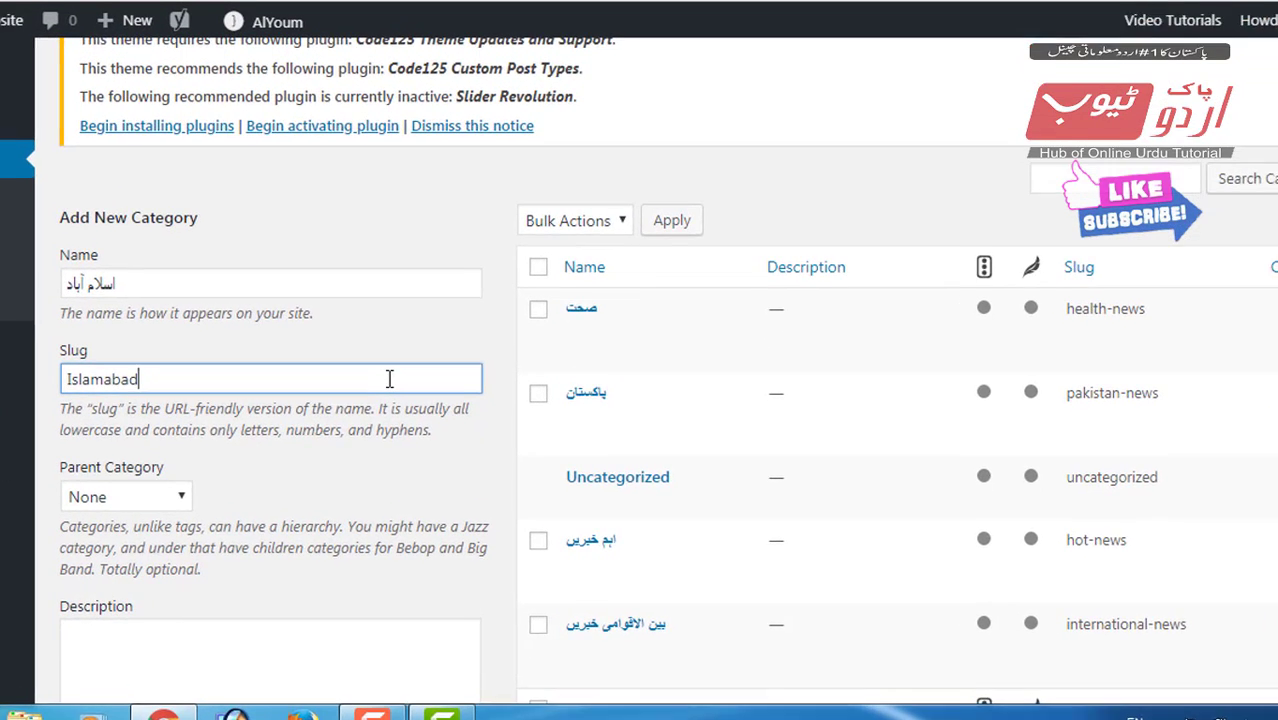
type(" news")
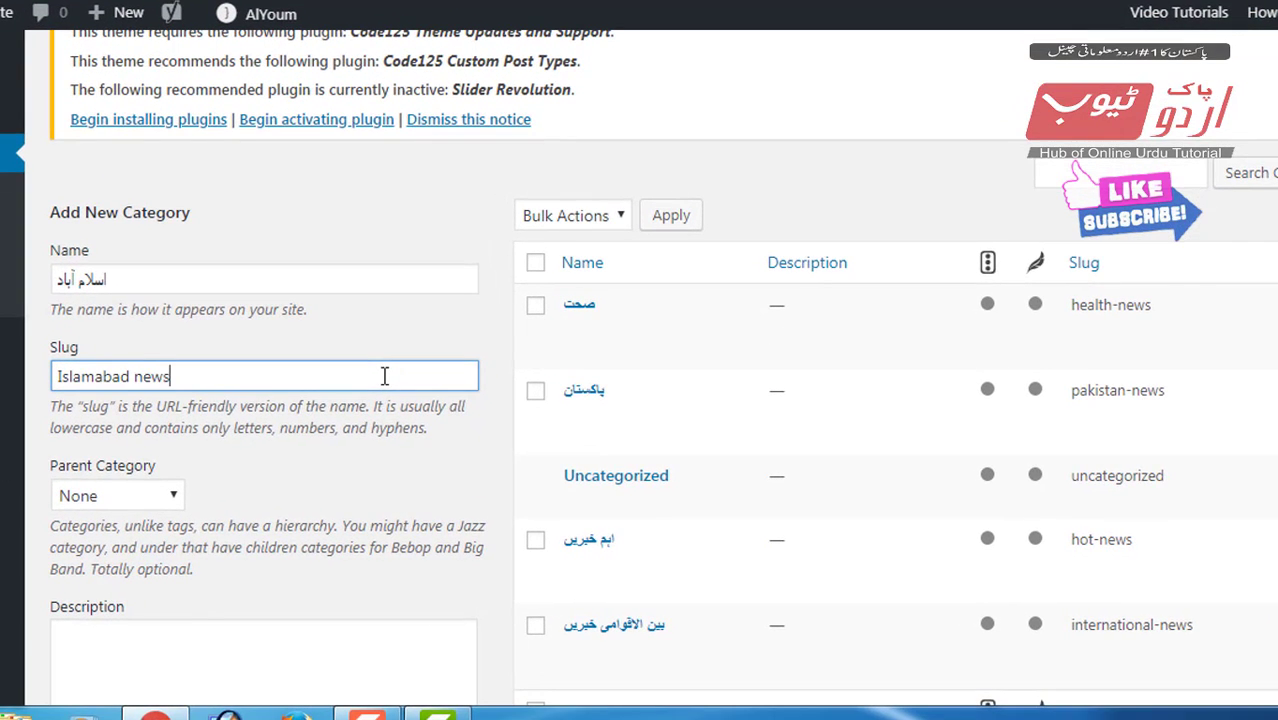
scroll(383, 385, "down", 3)
left_click(125, 567)
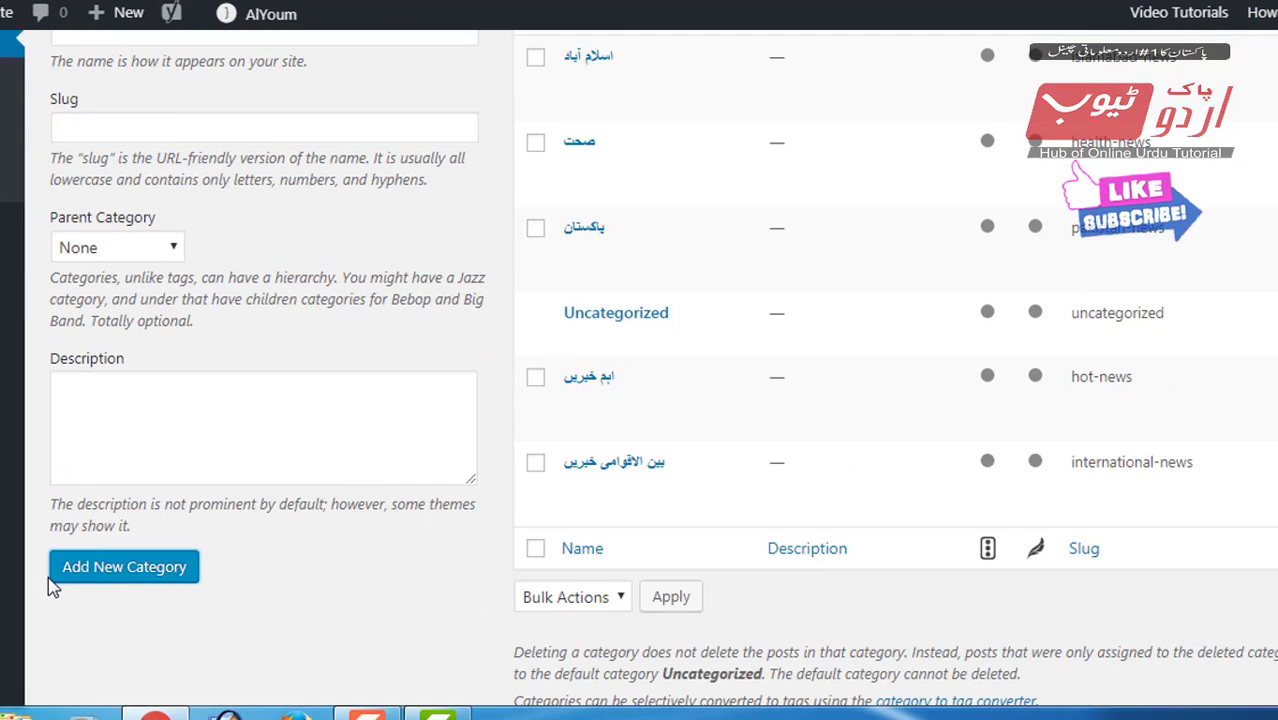
Step: Add a post category named "لاہور" with the slug "Lahore News"
scroll(821, 276, "up", 1)
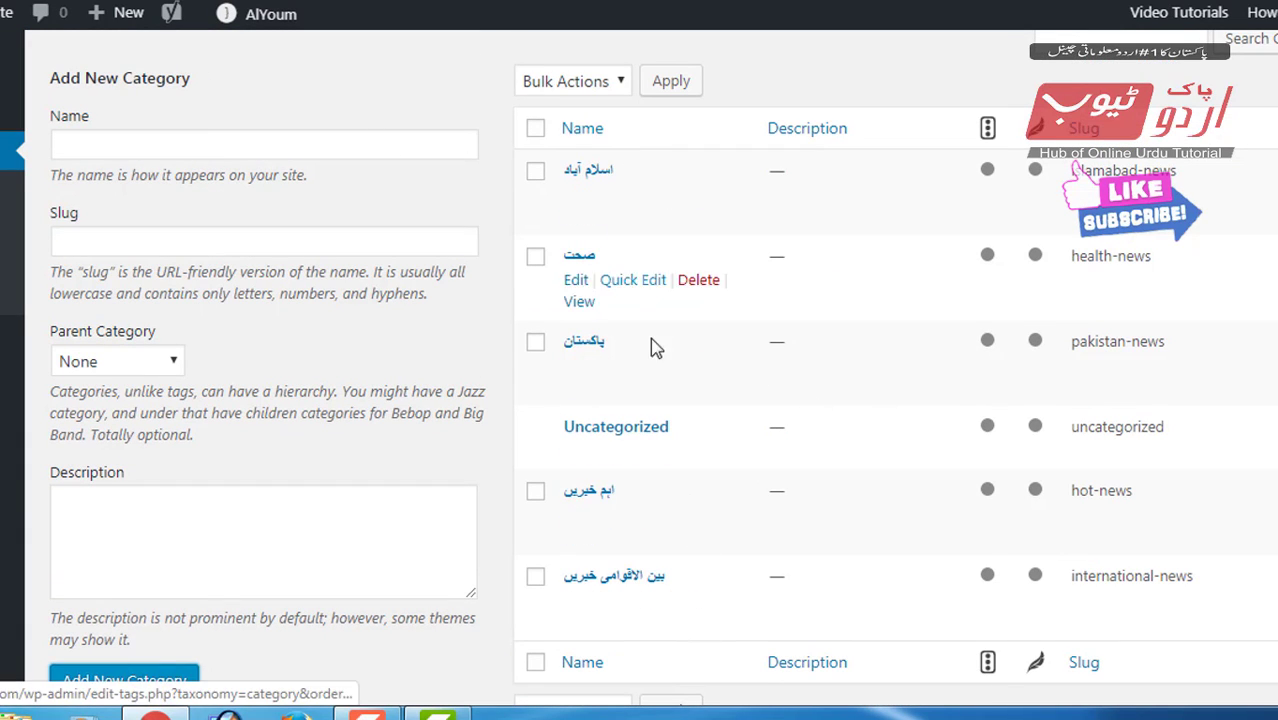
left_click(163, 144)
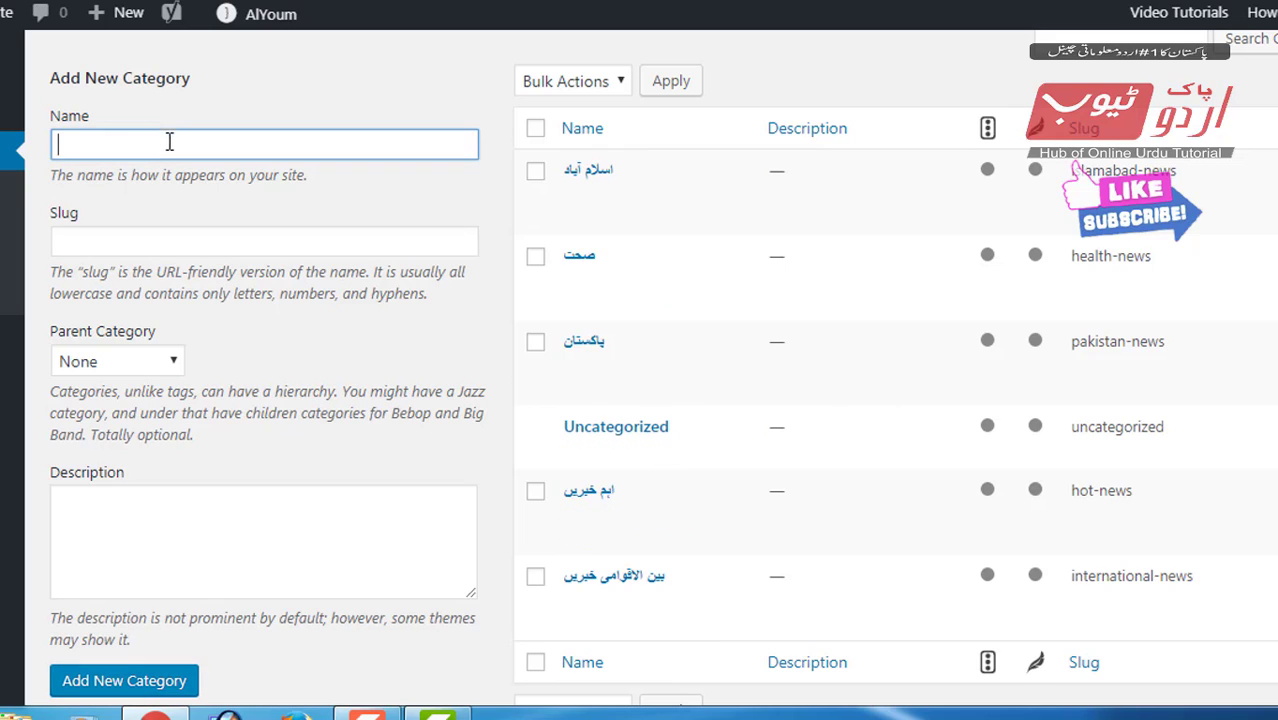
type("لاہور")
left_click(146, 251)
type("لاہور")
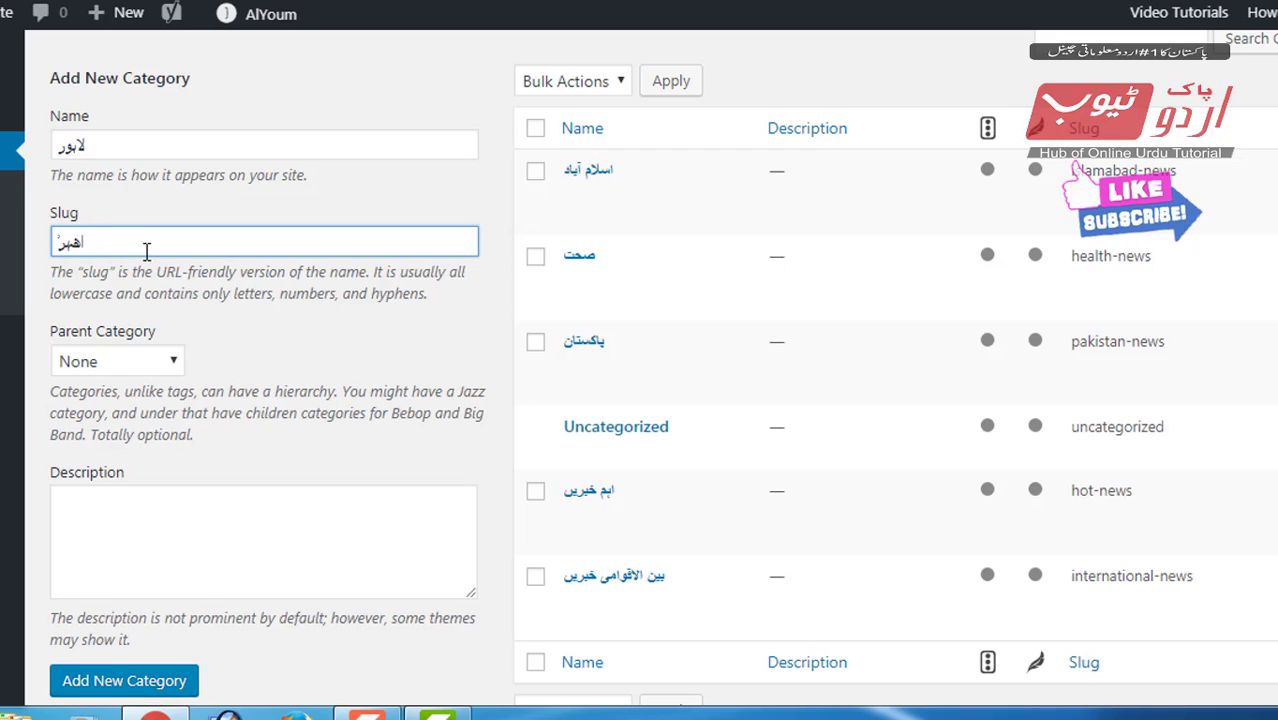
key("BackSpace")
key("BackSpace")
key("BackSpace")
key("BackSpace")
key("BackSpace")
type("Lahore News")
left_click(100, 684)
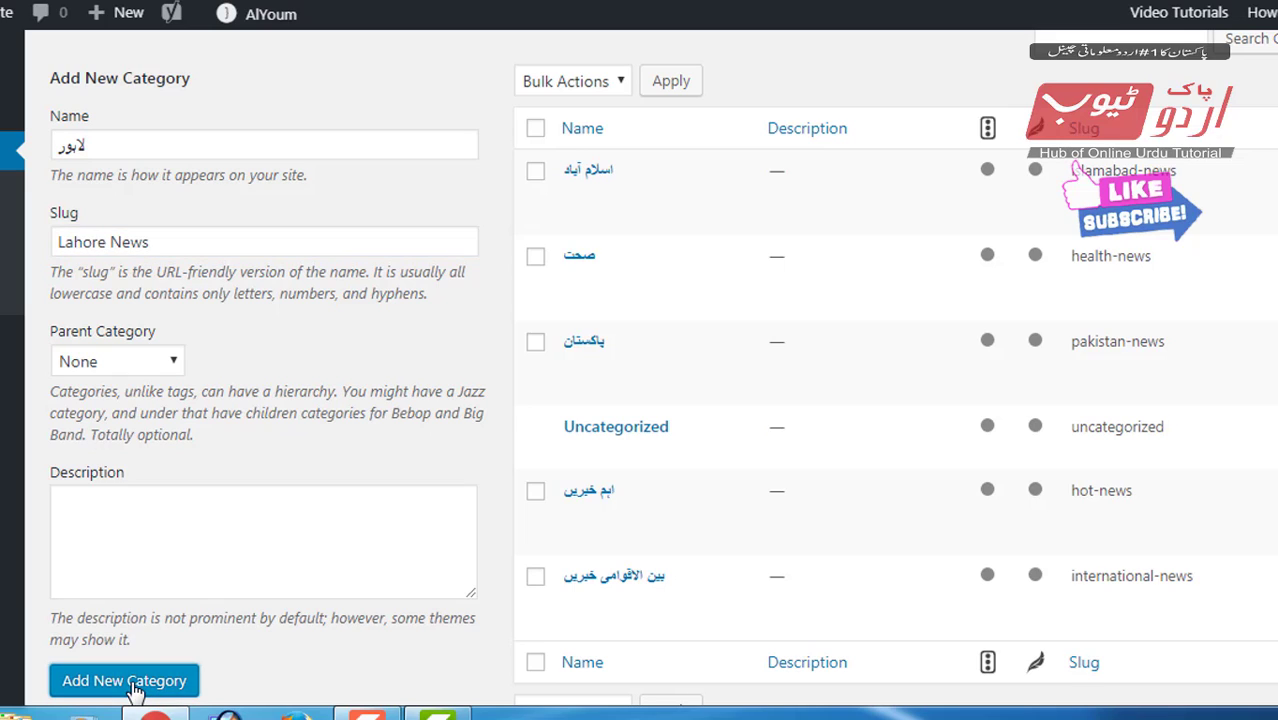
Step: Add a post category named "شو بز" with the slug "Showbiz News"
left_click(300, 156)
type("x")
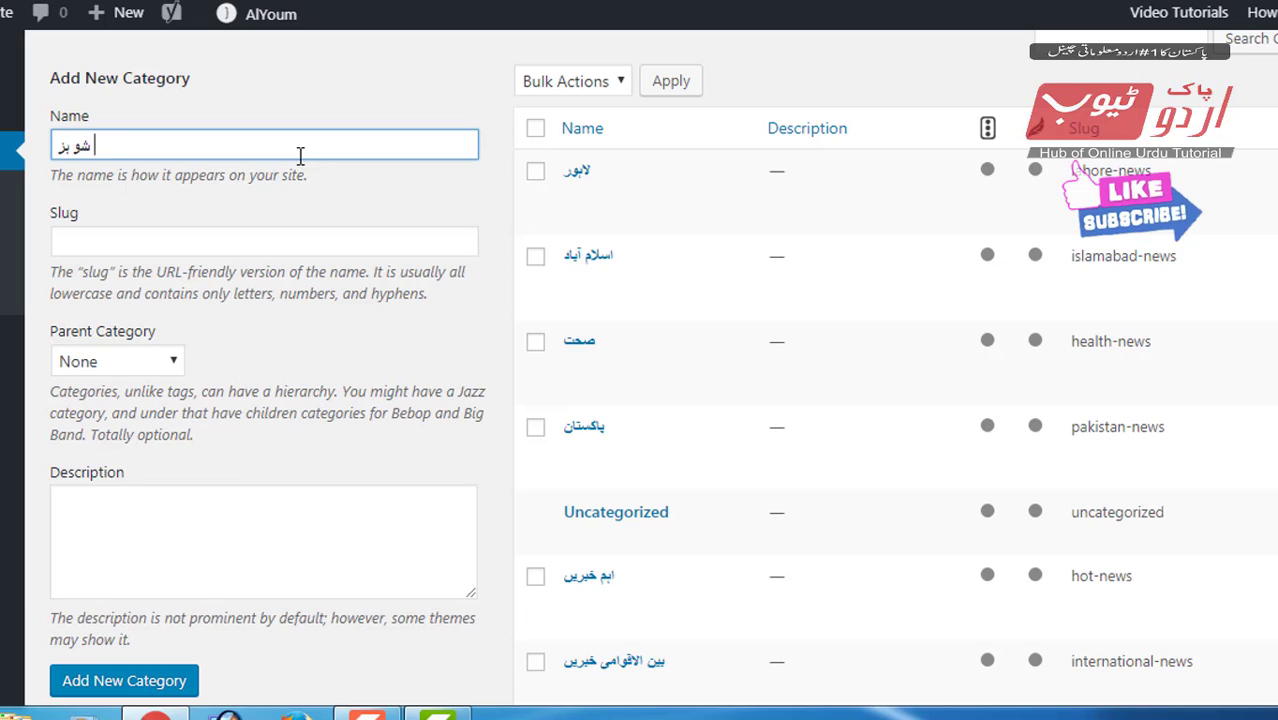
left_click_drag(90, 146, 56, 146)
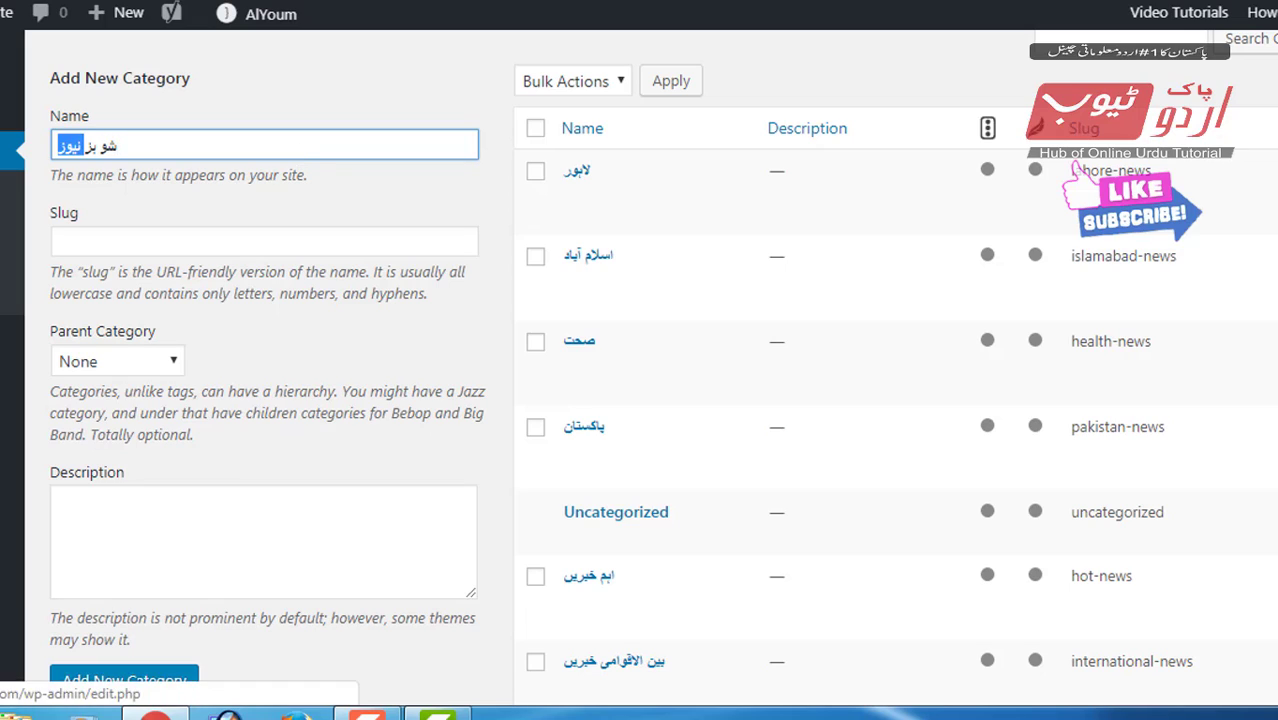
key("BackSpace")
left_click(162, 243)
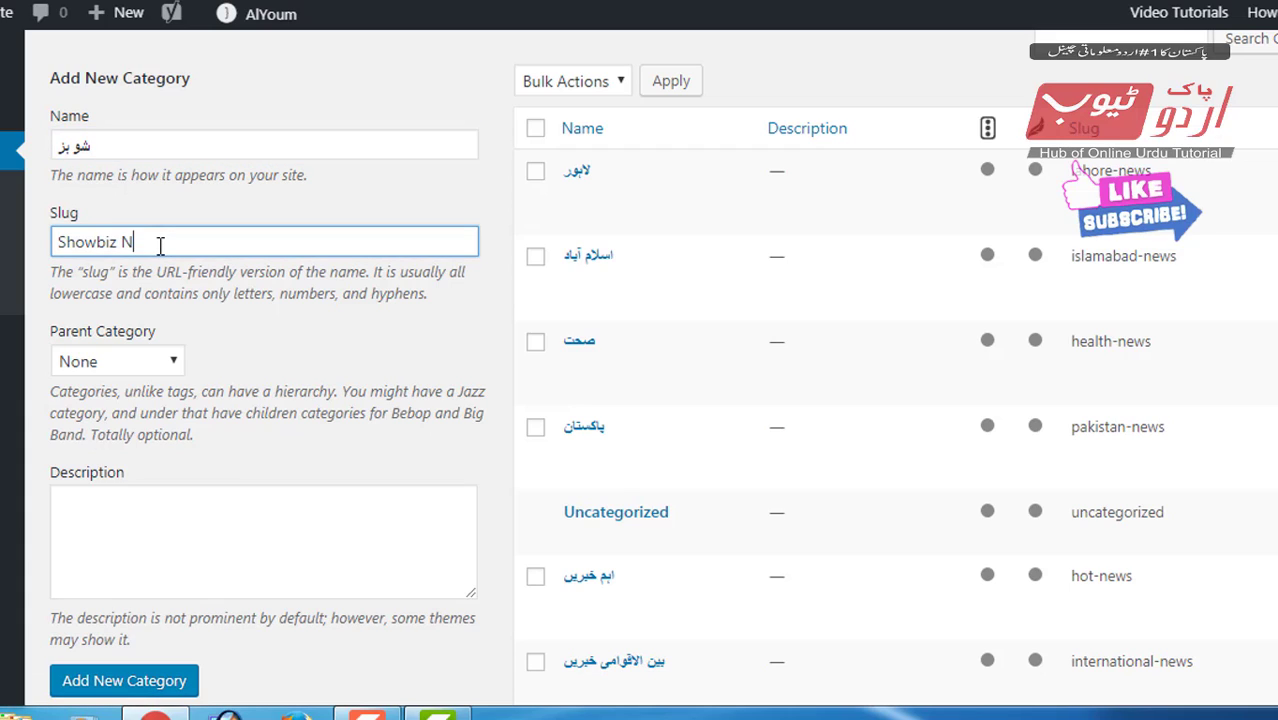
left_click(150, 690)
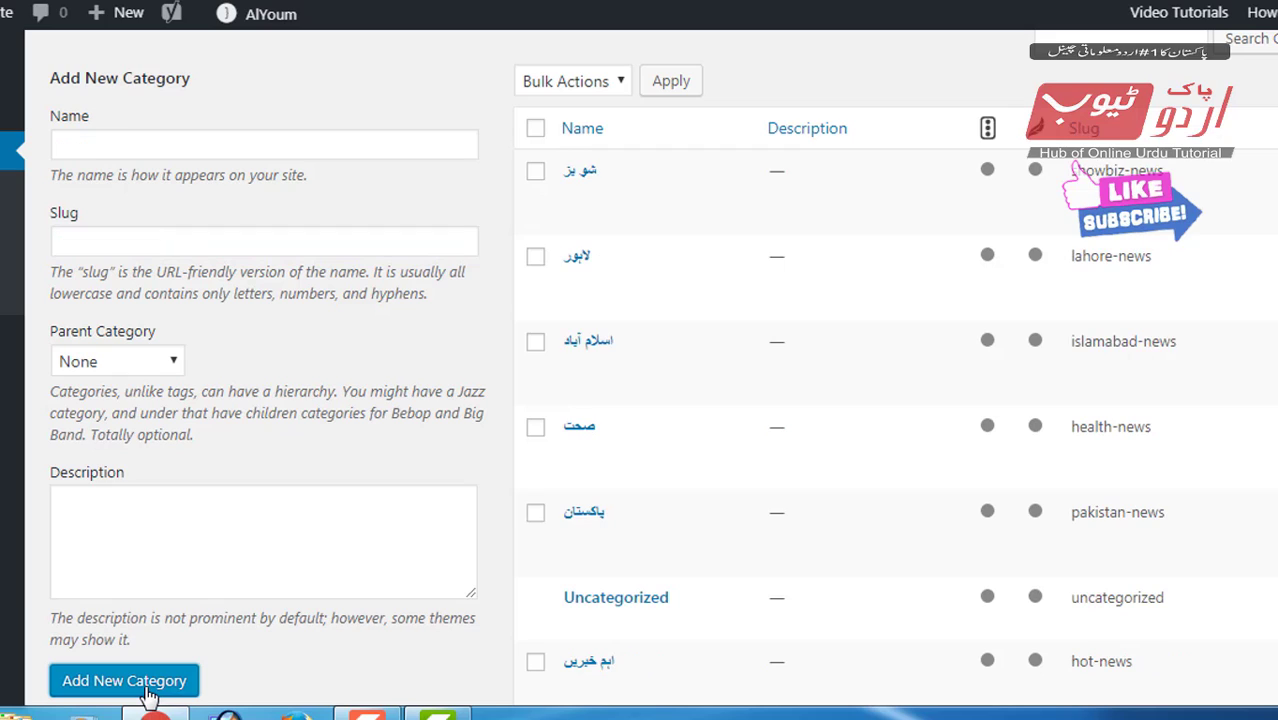
Step: Add a post category named "کھیل" with the slug "Sports news"
left_click(130, 157)
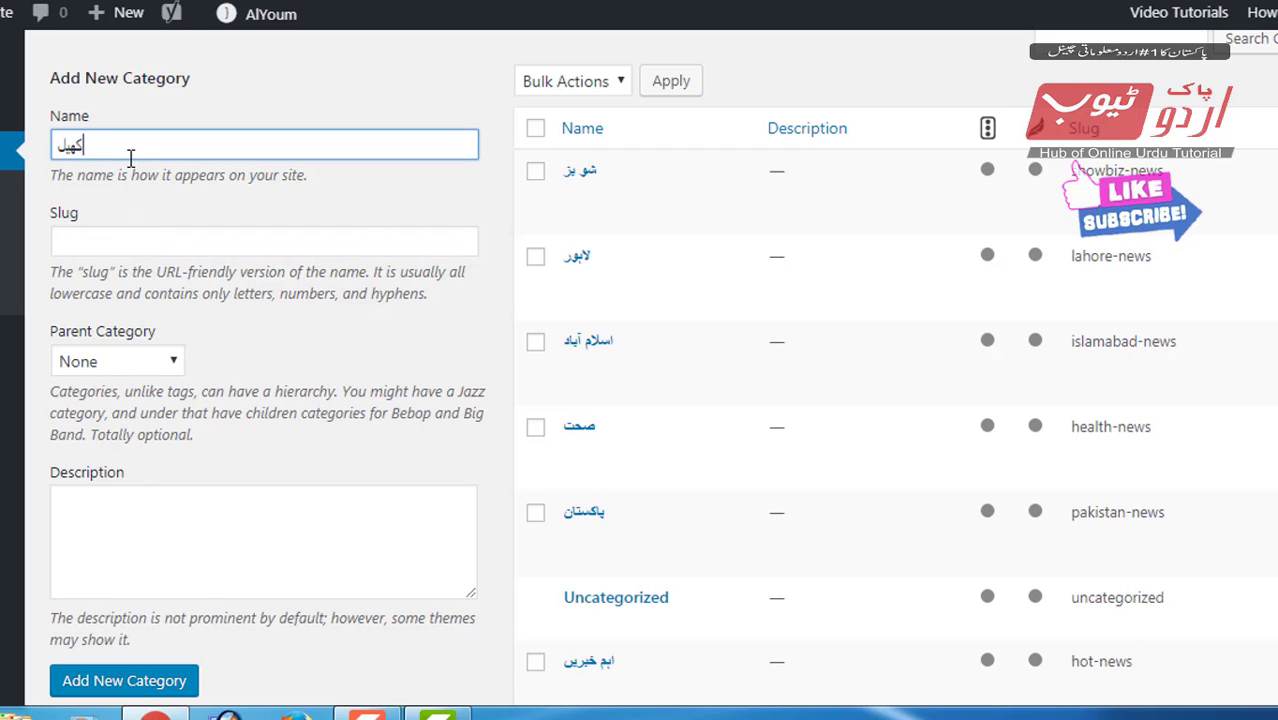
left_click(121, 244)
type("ص")
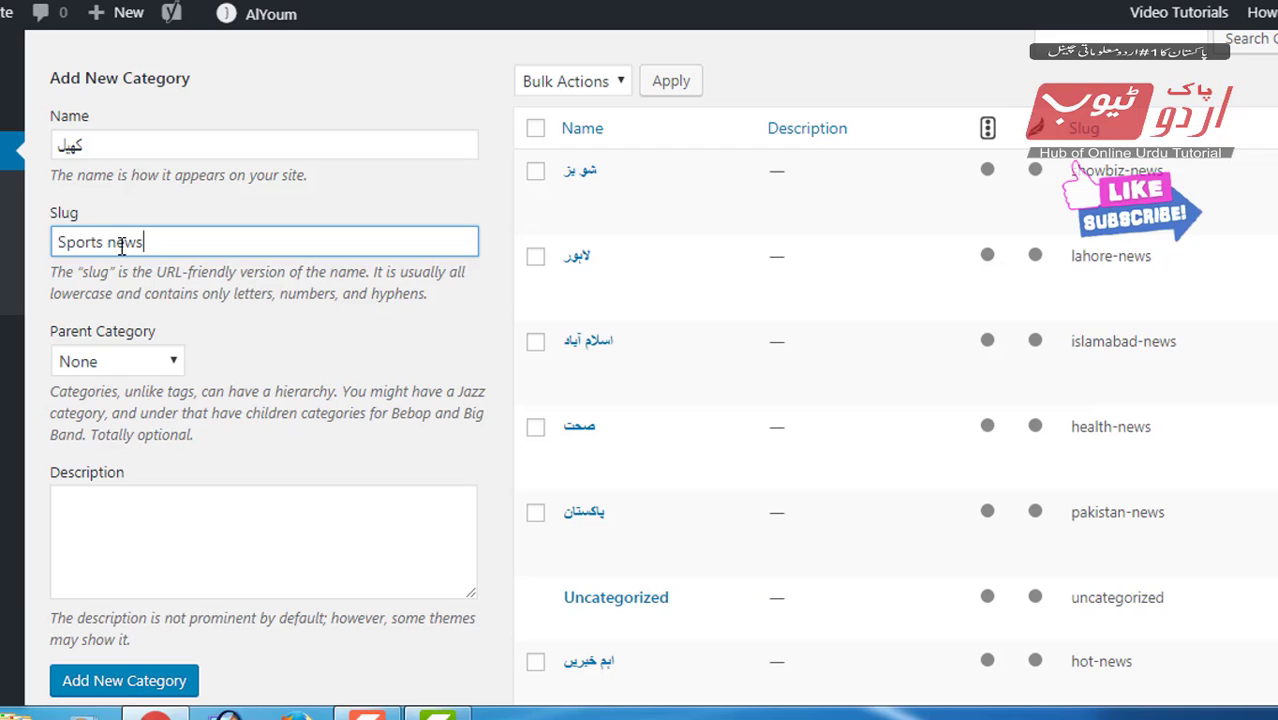
left_click(124, 680)
Step: Review the full list of post categories, checking the Urdu names against their English slugs
left_click(141, 148)
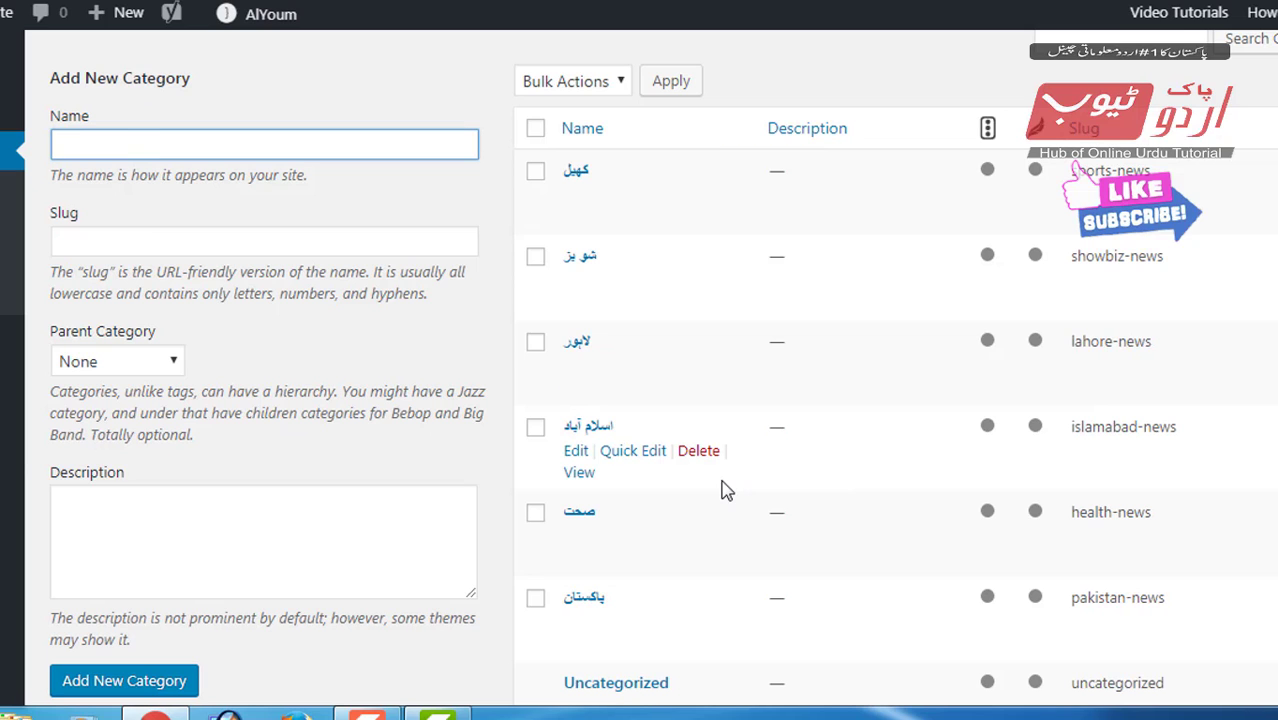
scroll(700, 430, "up", 3)
scroll(640, 520, "down", 1)
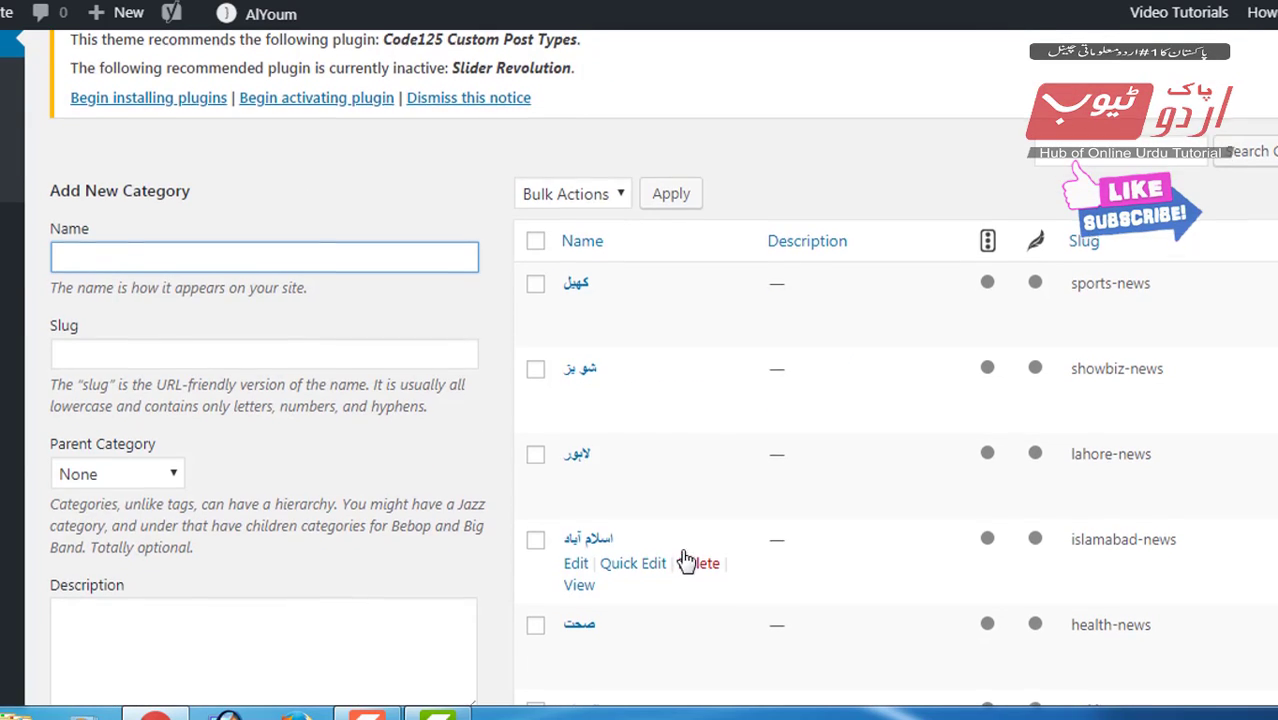
scroll(685, 561, "down", 3)
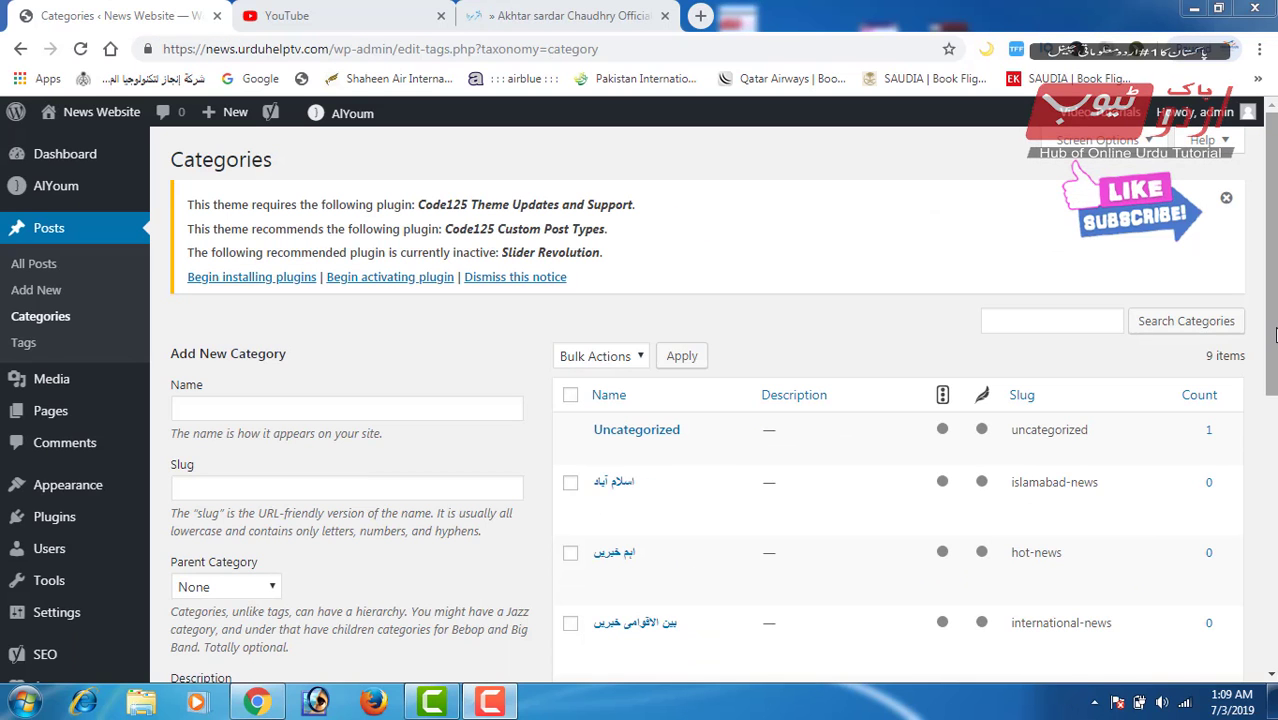
left_click_drag(1272, 336, 1272, 447)
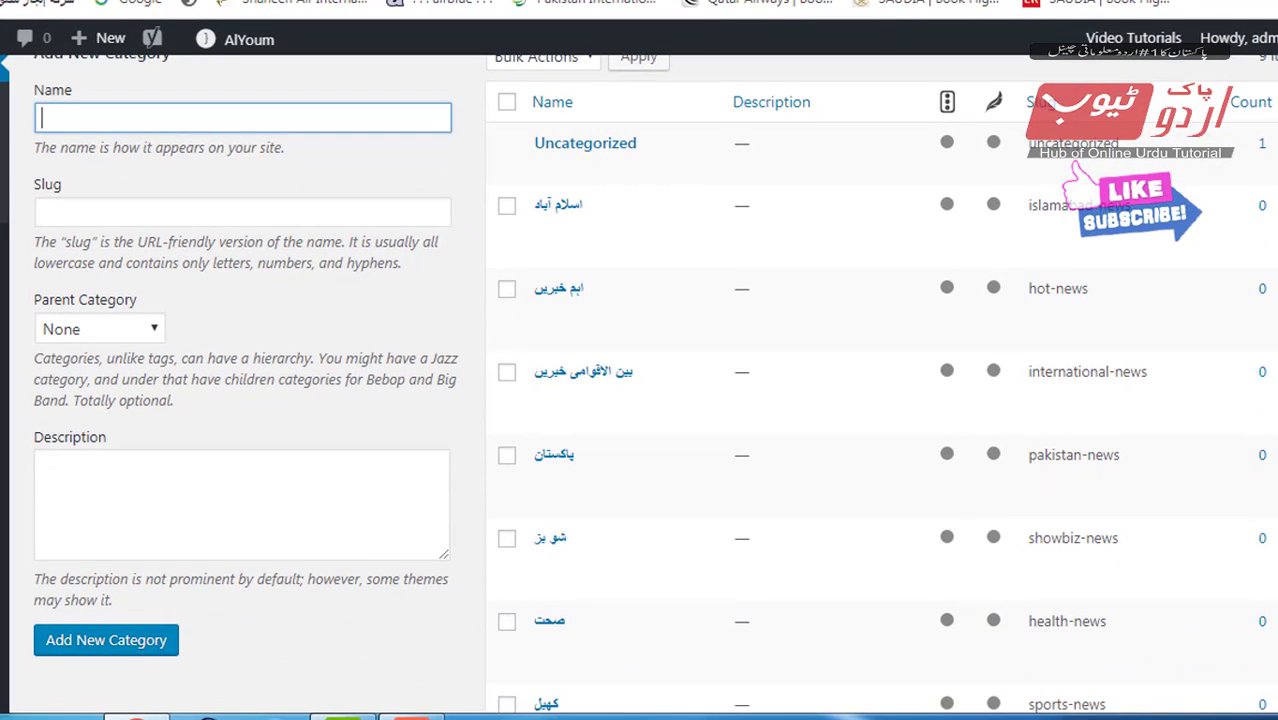
scroll(640, 384, "down", 2)
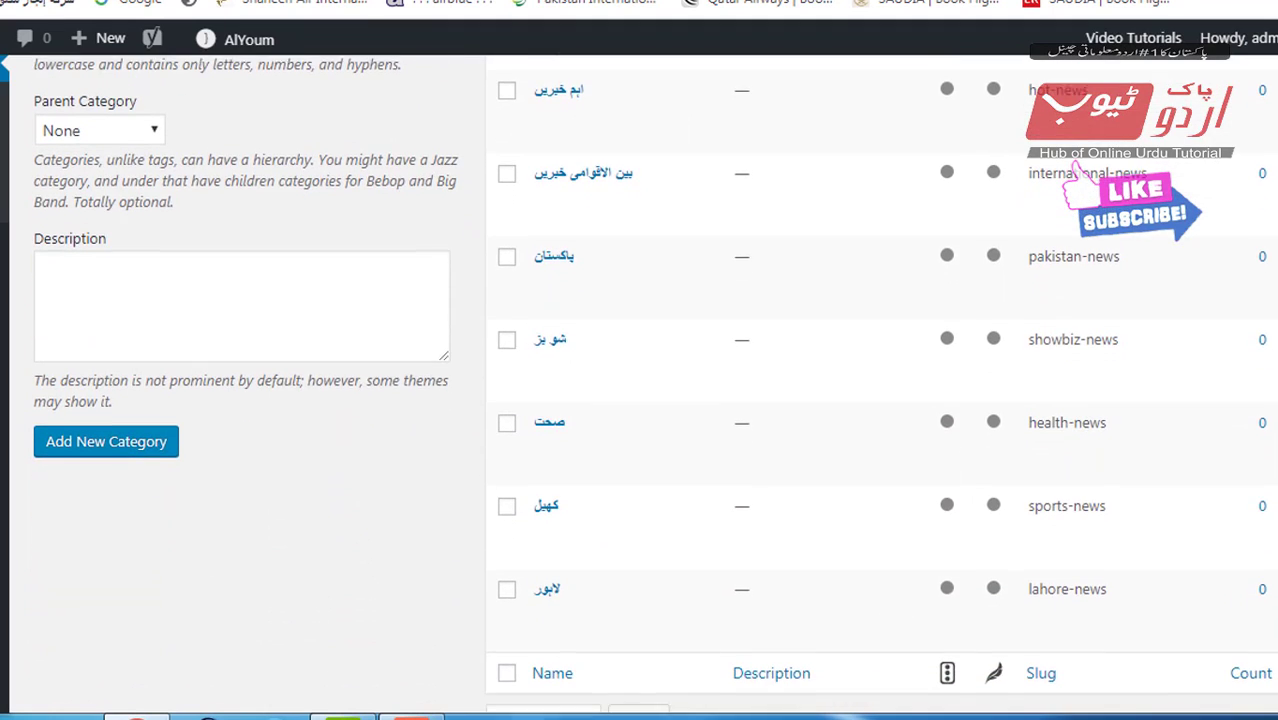
scroll(880, 400, "down", 1)
scroll(632, 460, "up", 2)
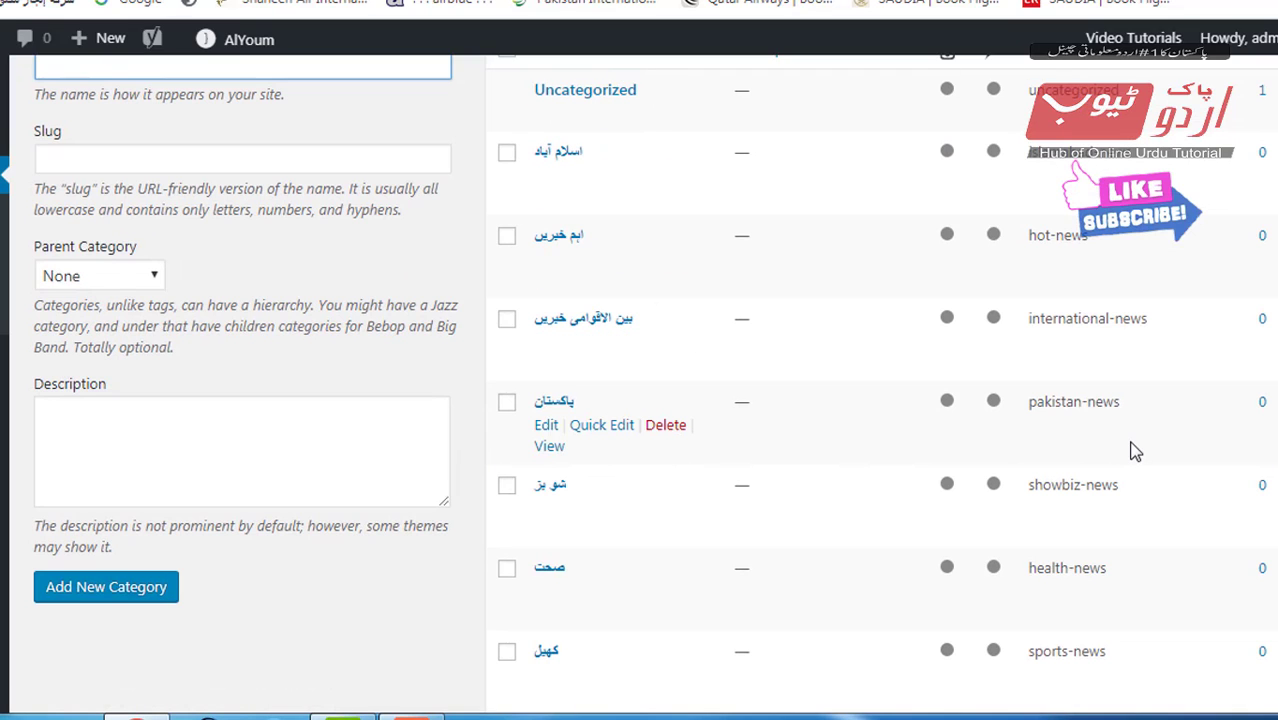
scroll(1135, 451, "up", 3)
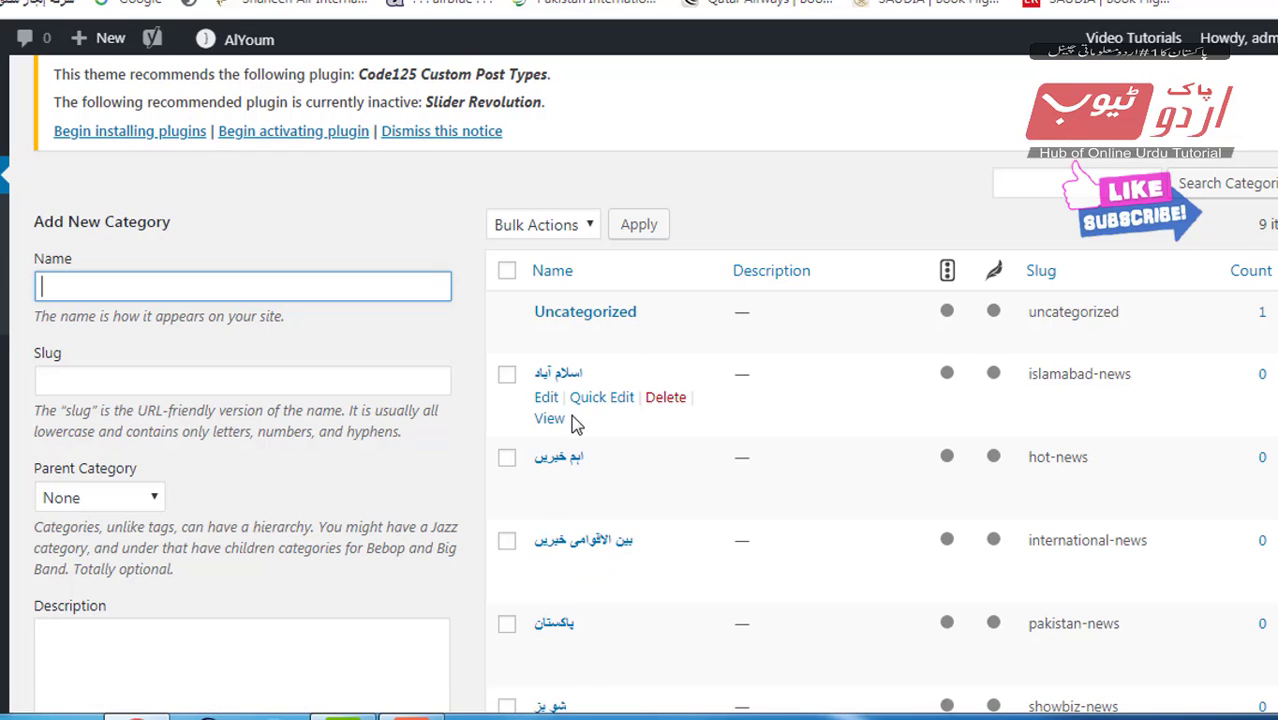
scroll(810, 555, "down", 1)
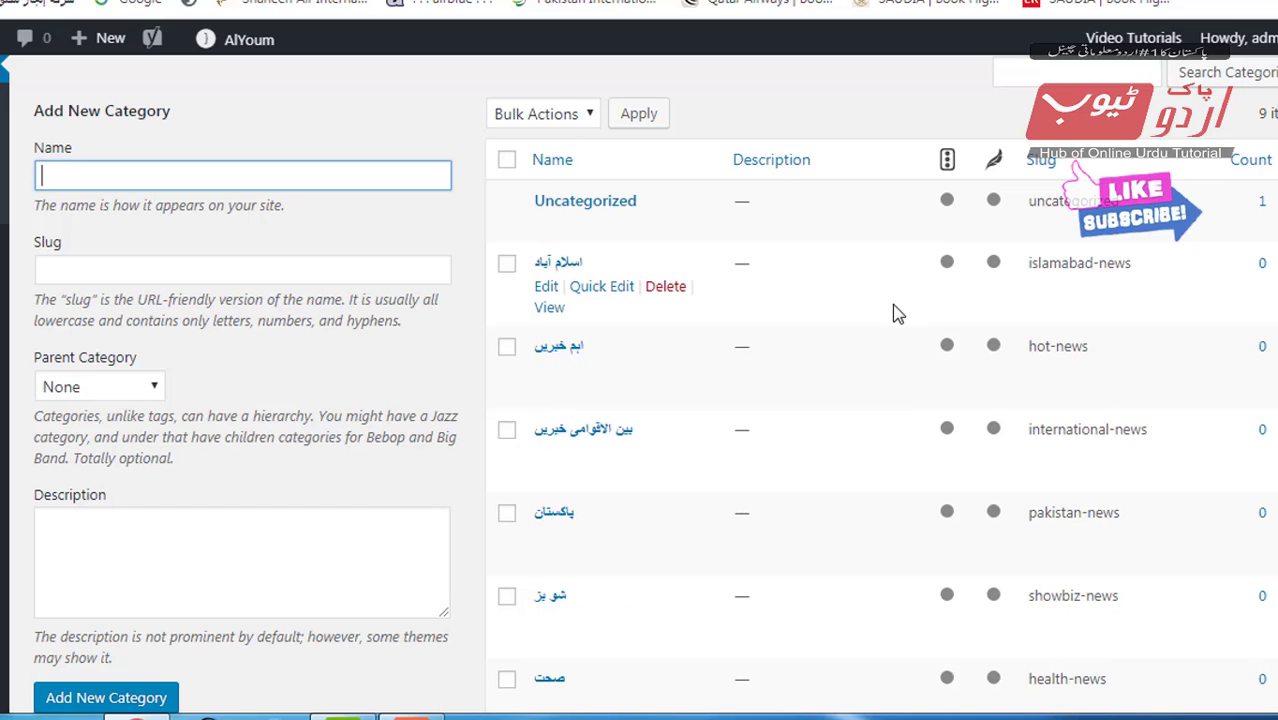
scroll(893, 308, "down", 2)
scroll(896, 315, "down", 2)
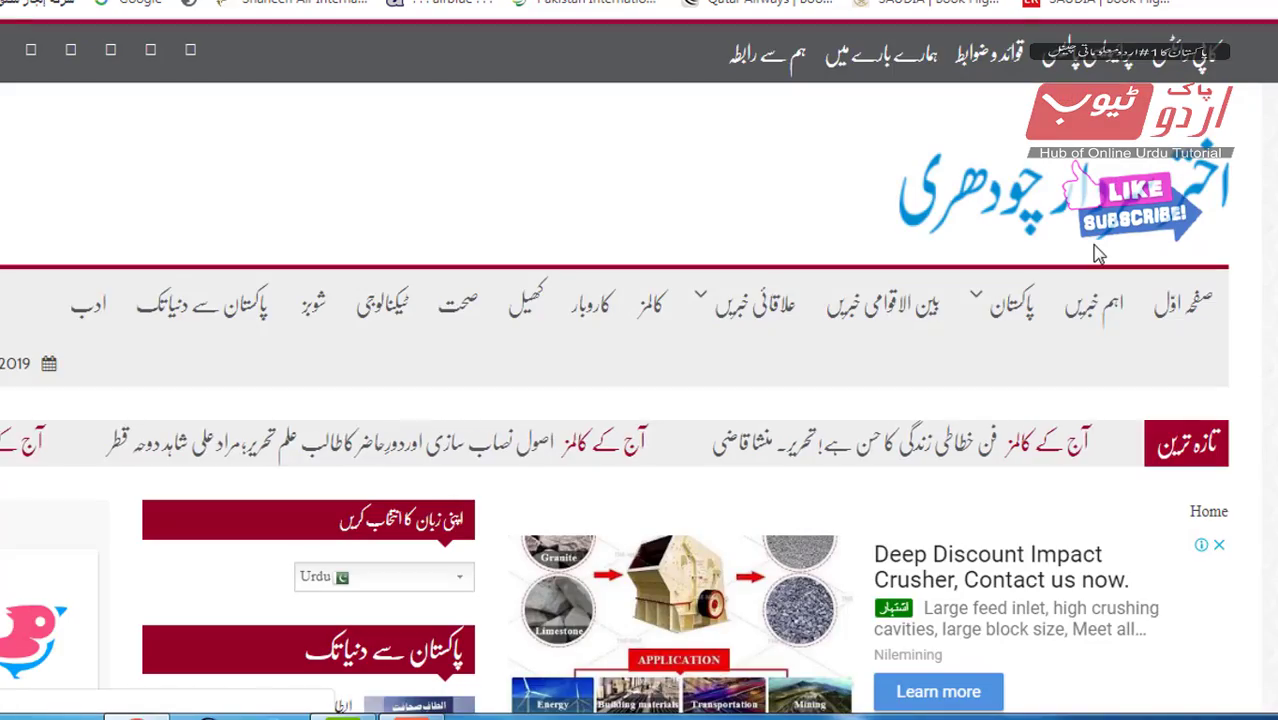
Step: Examine the finished example Urdu news site's homepage, including its page links, category menu and category news sections
scroll(1163, 360, "down", 8)
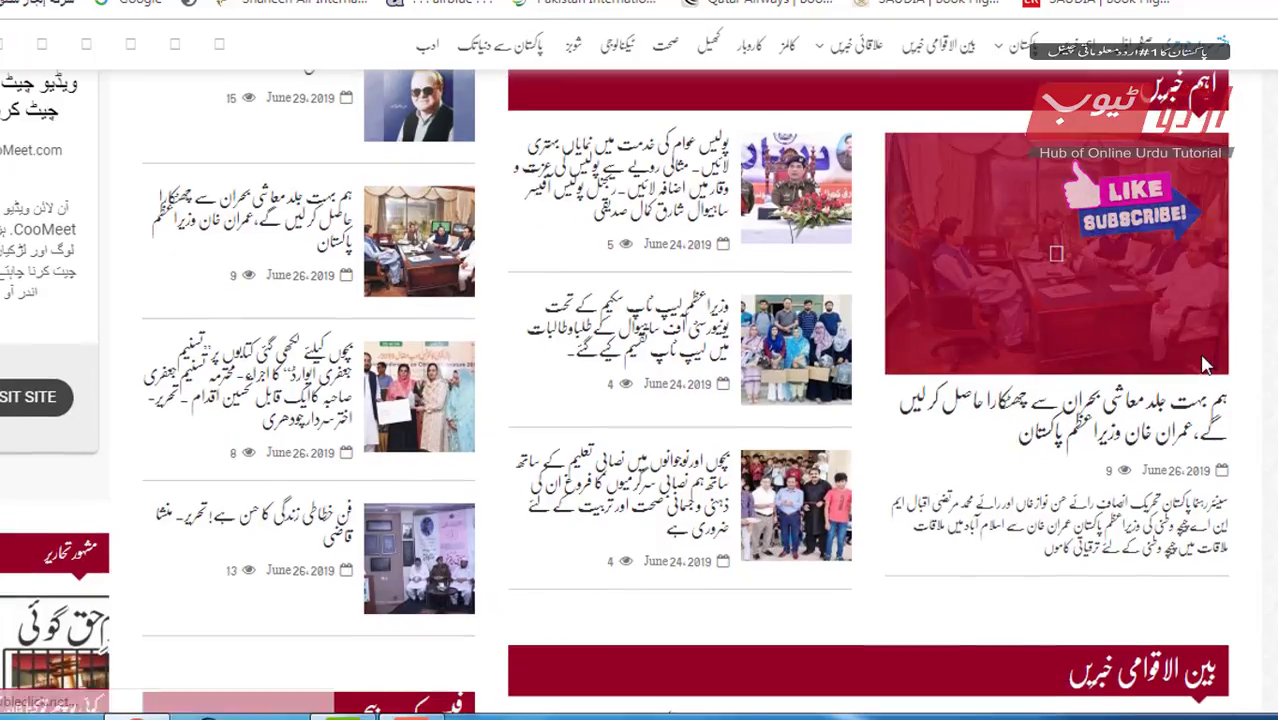
scroll(1205, 366, "down", 5)
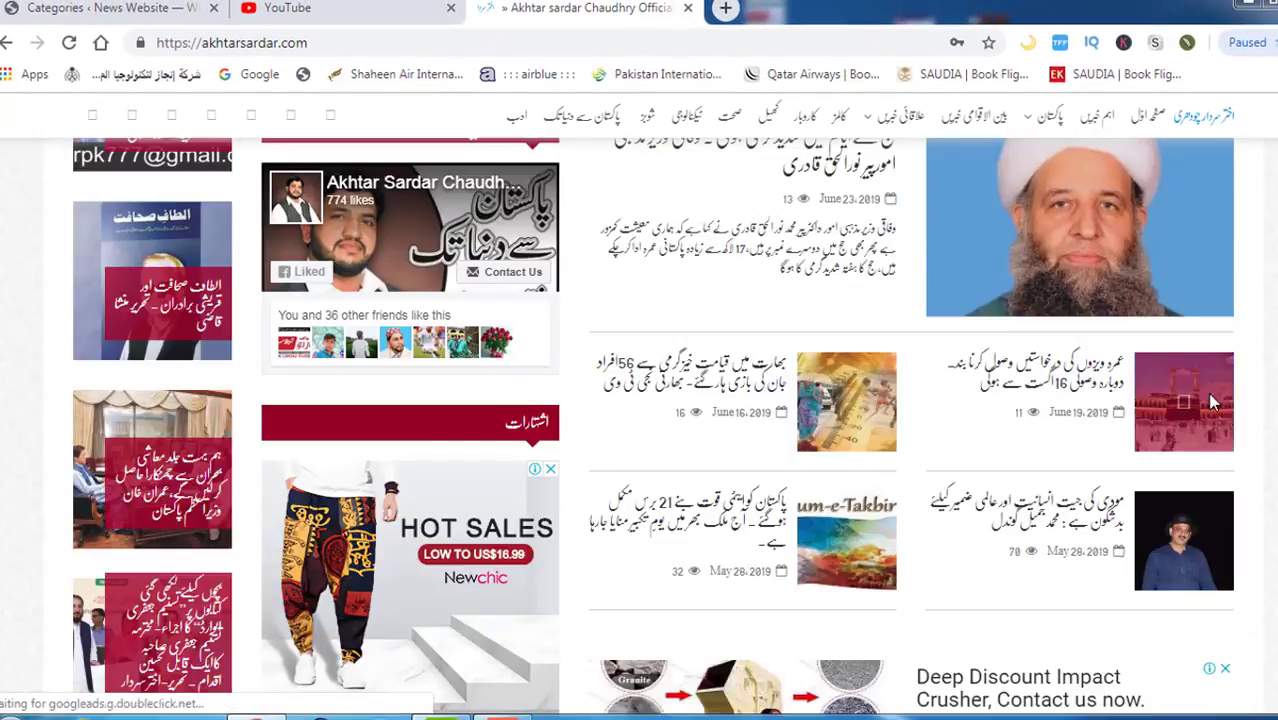
scroll(1207, 392, "down", 5)
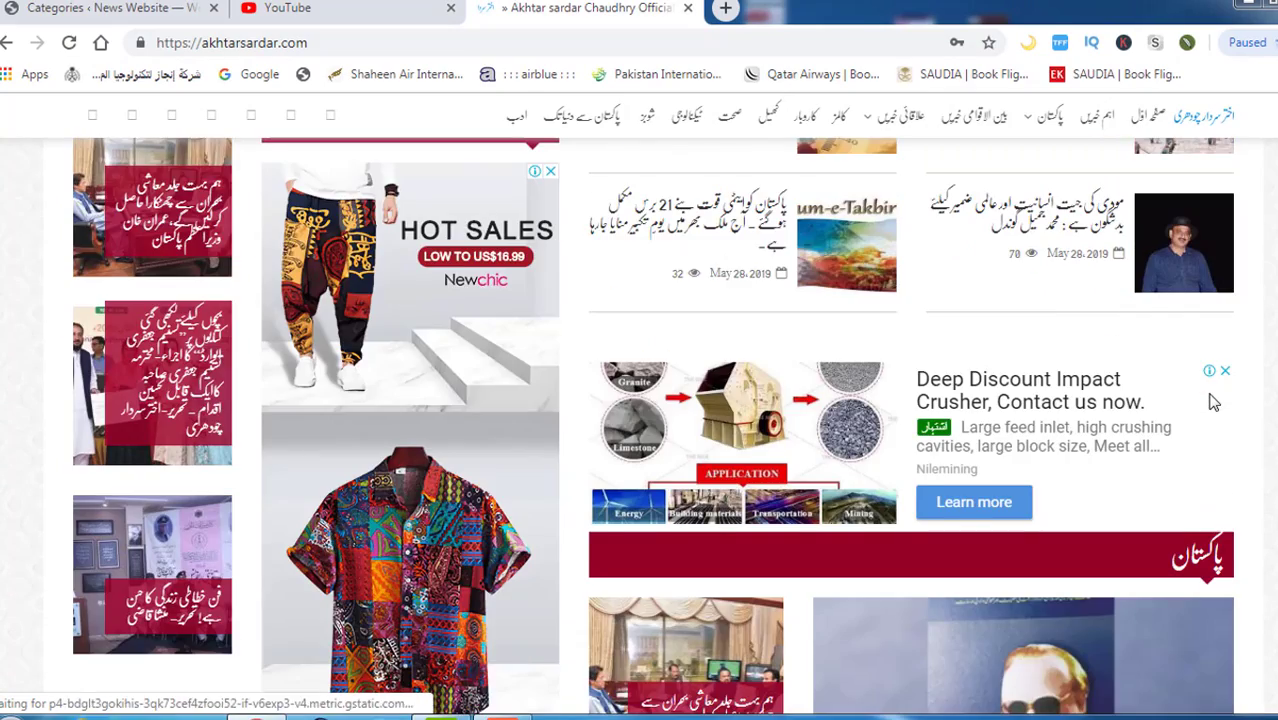
scroll(1212, 400, "down", 5)
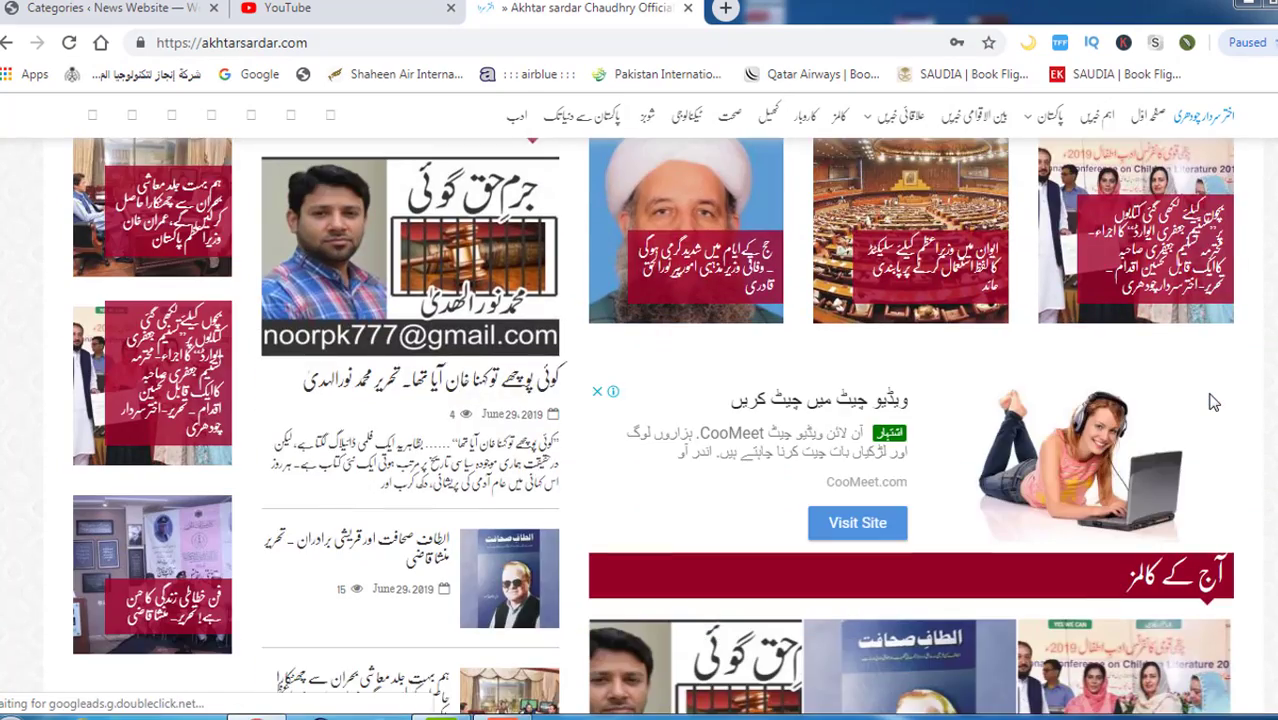
scroll(1210, 401, "up", 4)
scroll(1210, 401, "up", 10)
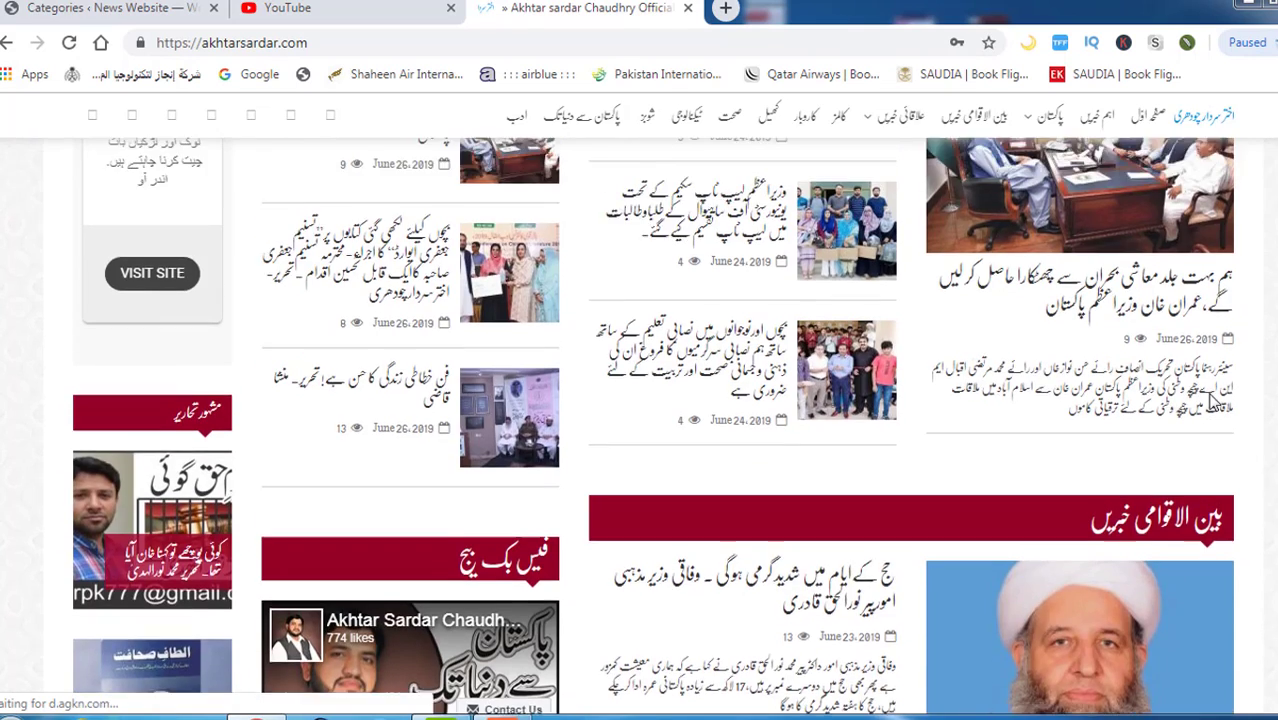
scroll(1210, 401, "up", 2)
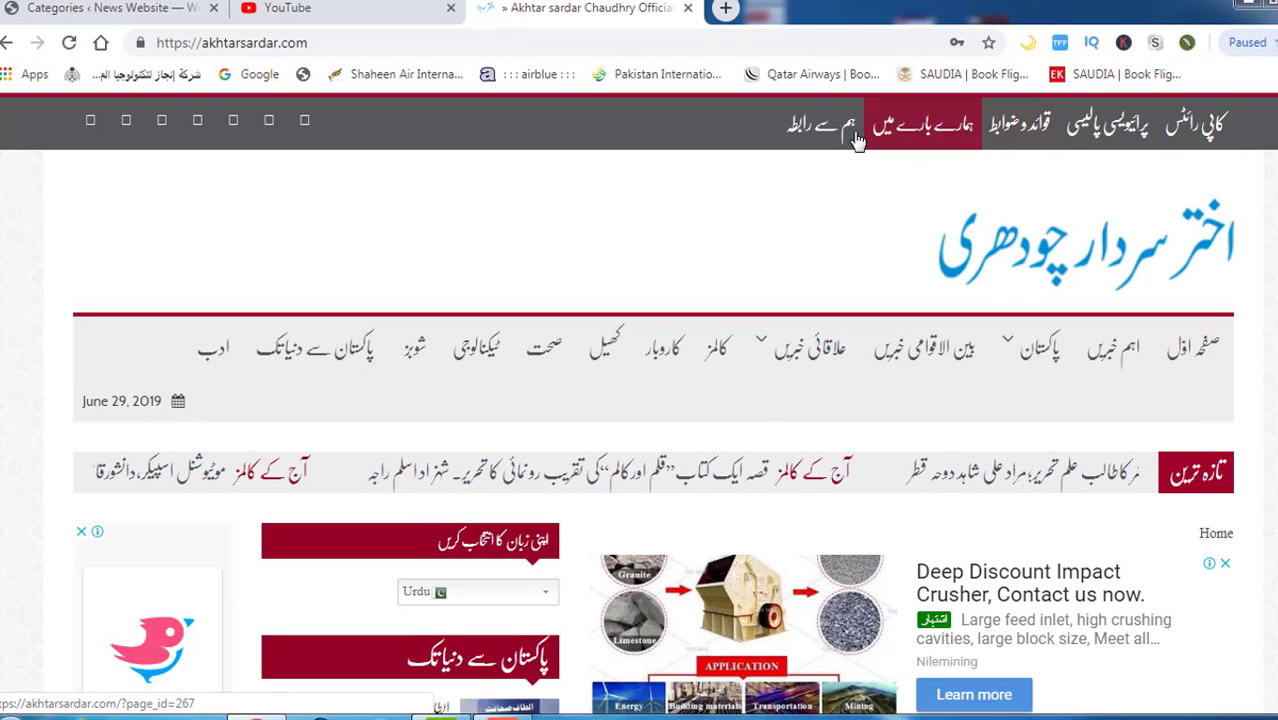
scroll(652, 487, "down", 3)
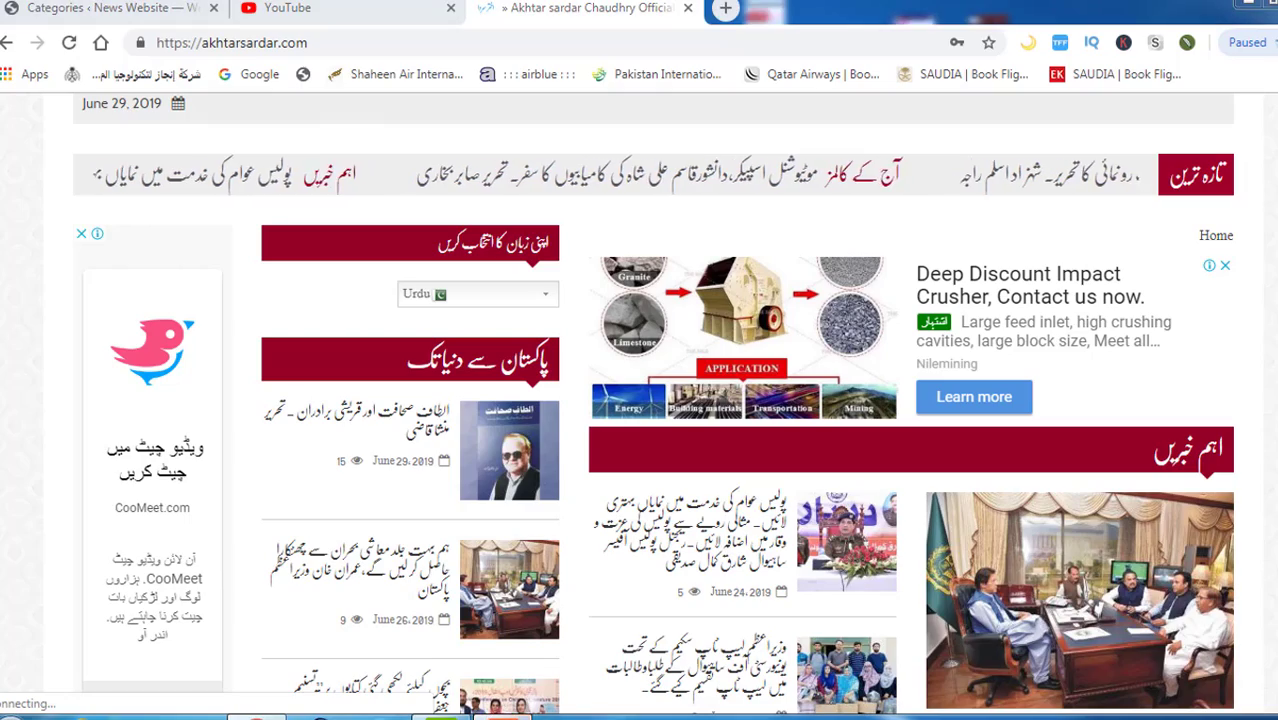
left_click(519, 716)
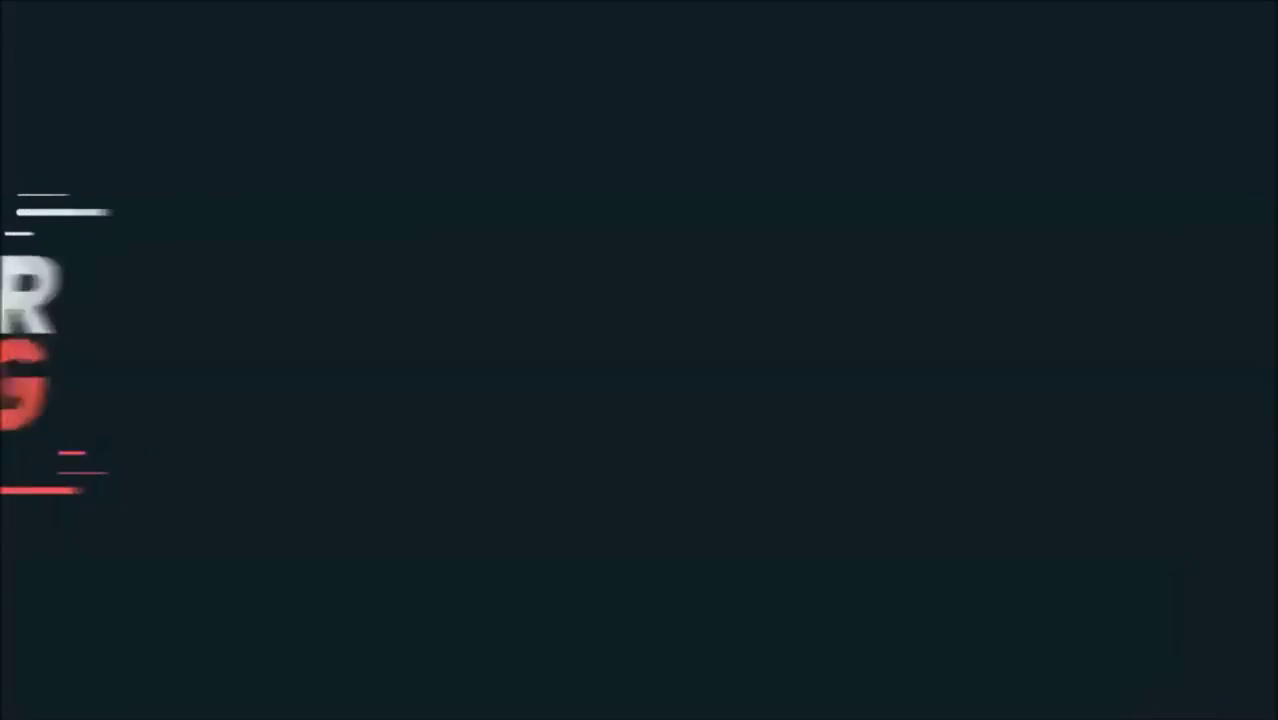